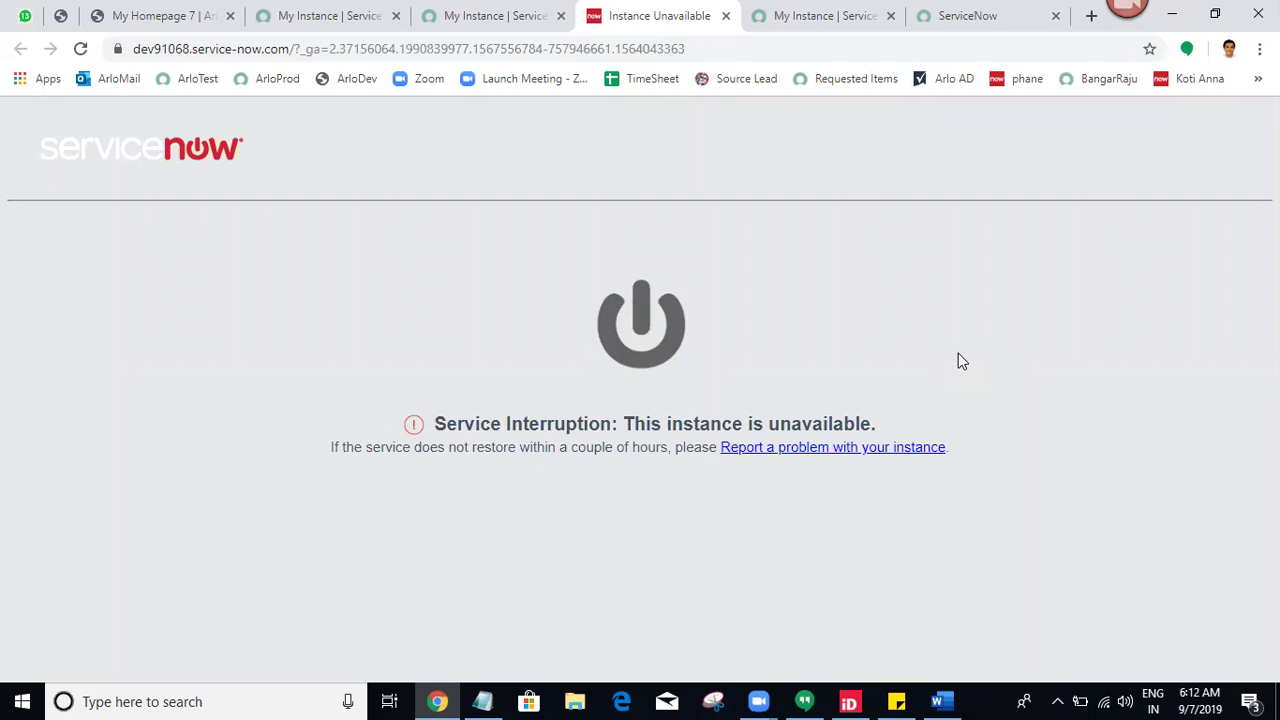
# - Log in to the dev79868 instance as admin with the account password and save the credentials in the browser
pyautogui.press('F5')
pyautogui.click(997, 14)
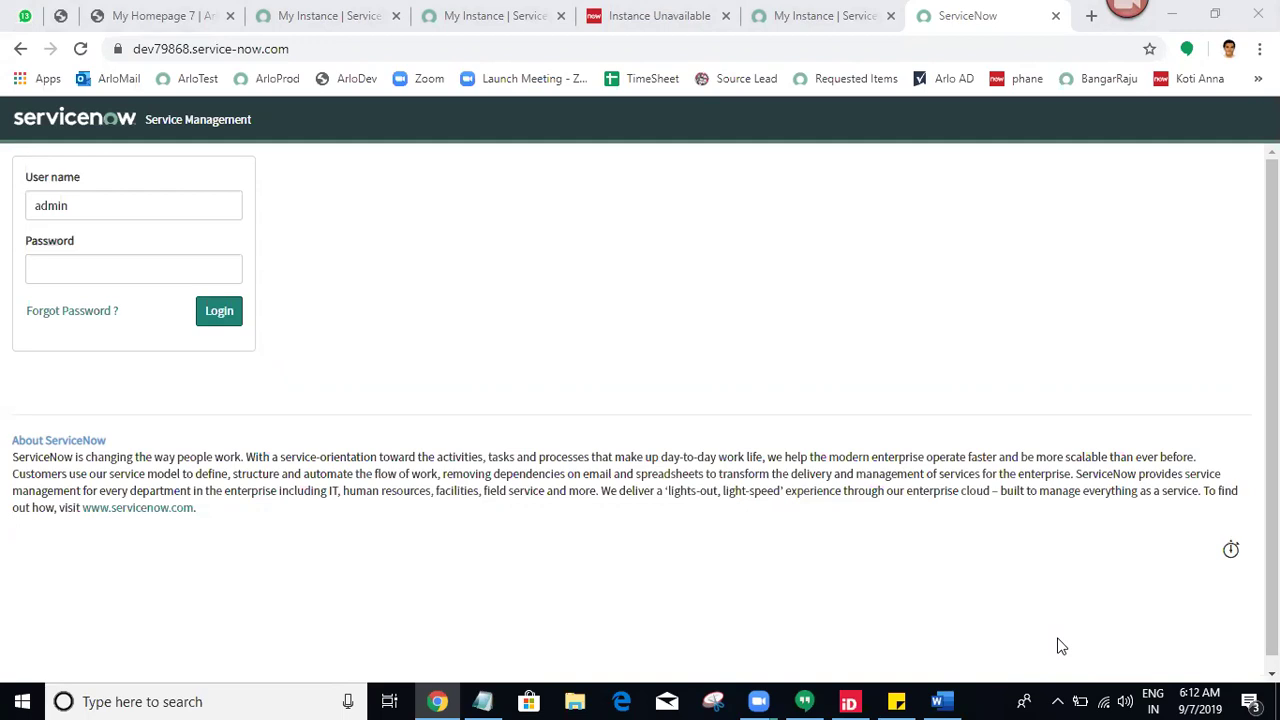
pyautogui.click(116, 265)
pyautogui.hotkey('ctrl', 'v')
pyautogui.click(212, 322)
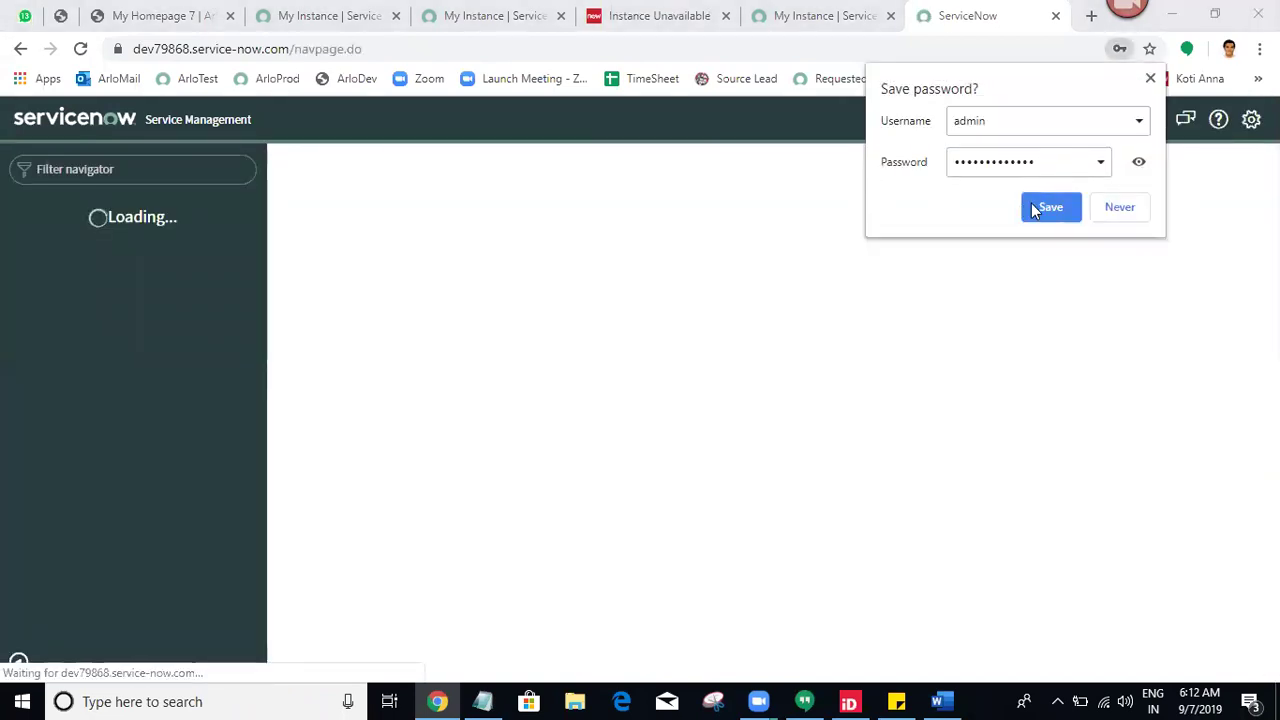
pyautogui.click(1035, 211)
# - Look at the navigator's history and return to the list of all applications
pyautogui.click(117, 166)
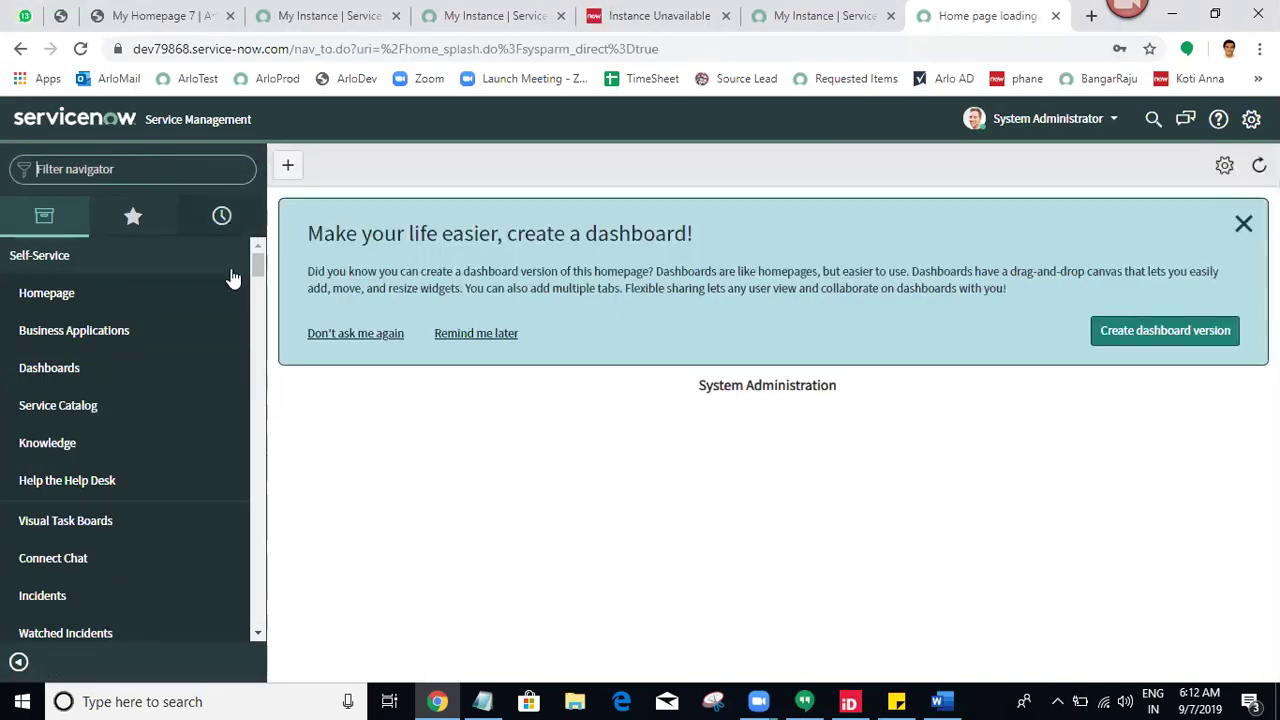
pyautogui.click(222, 216)
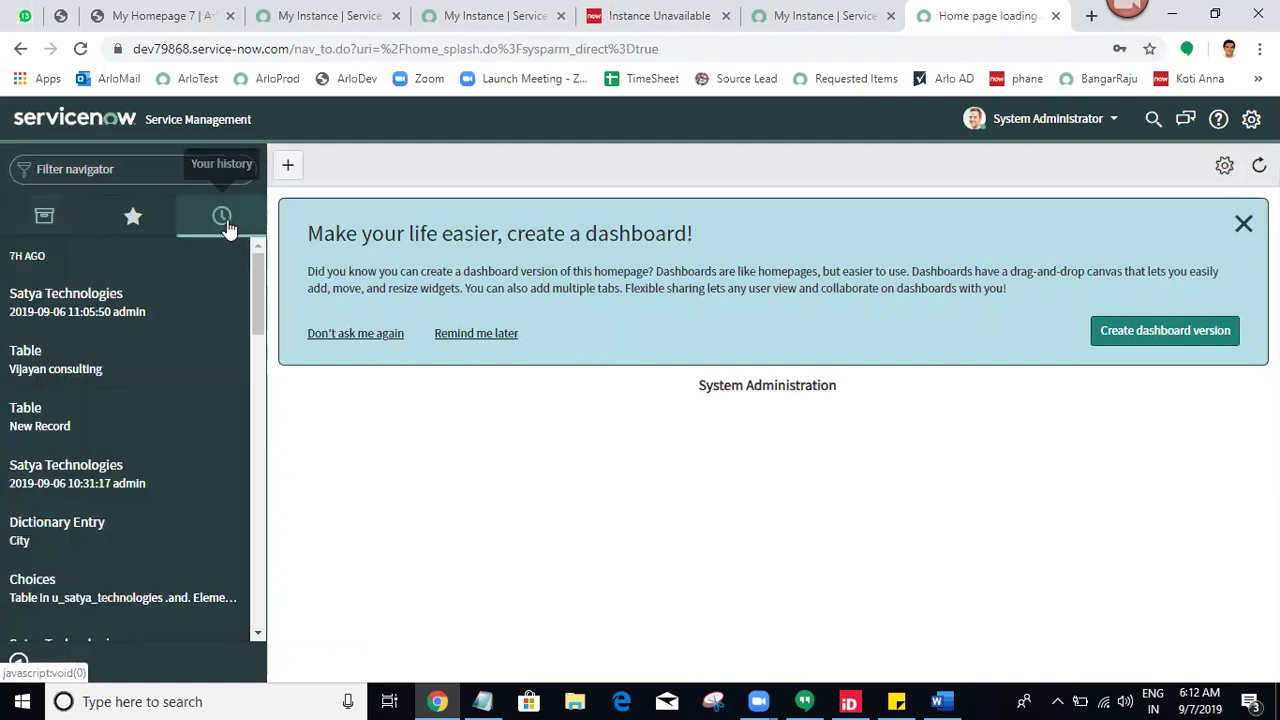
pyautogui.click(45, 216)
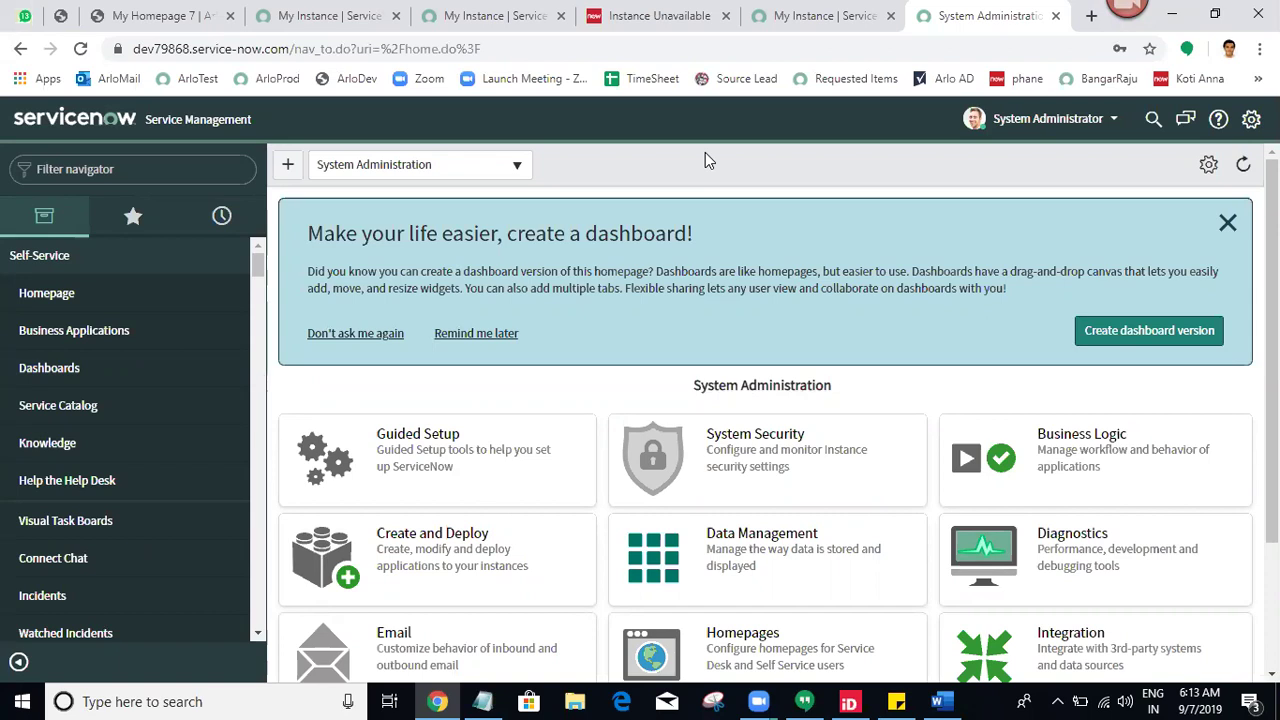
# - Filter the navigator for "tables" and open the Tables module under System Definition in a new browser tab
pyautogui.click(125, 166)
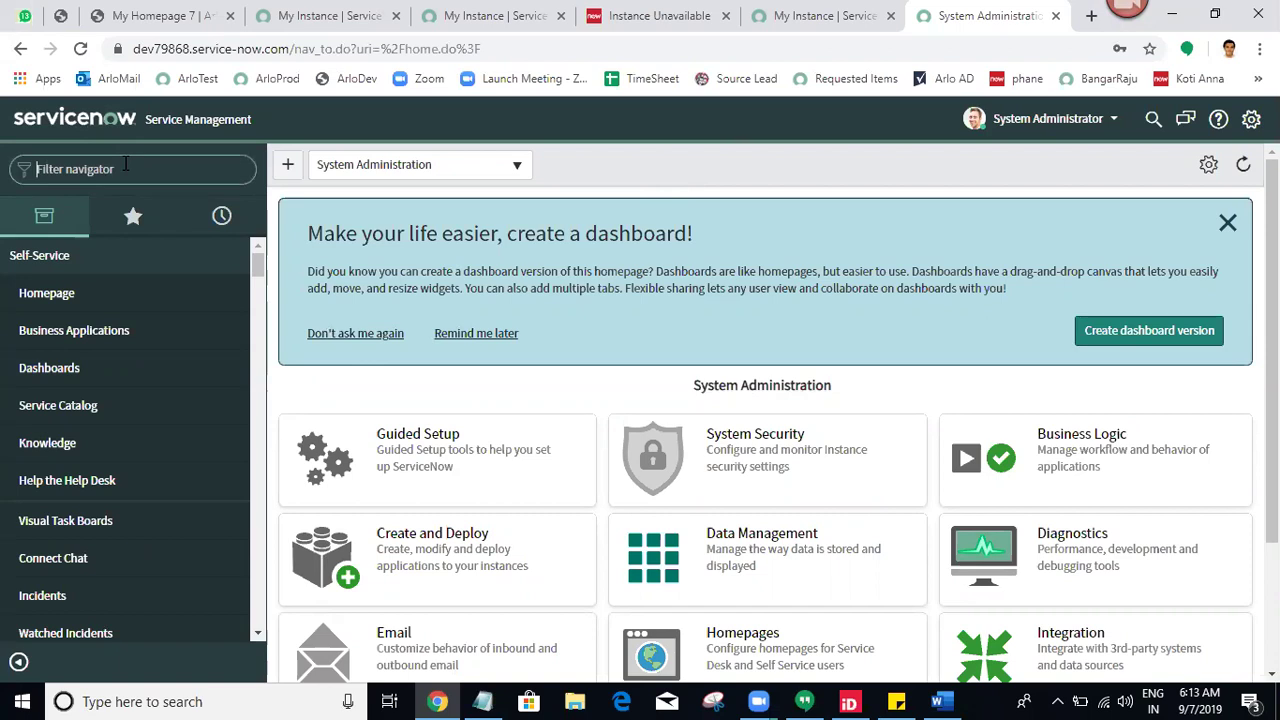
pyautogui.write('table')
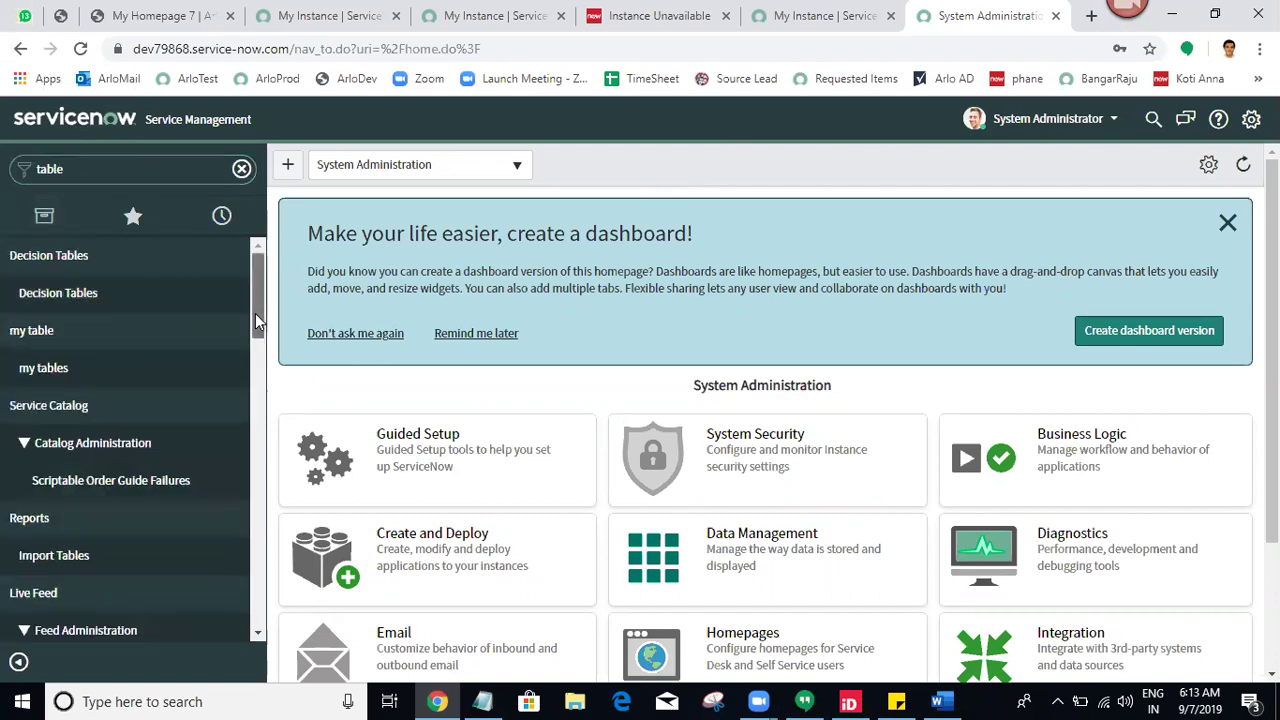
pyautogui.doubleClick(103, 166)
pyautogui.write('tables')
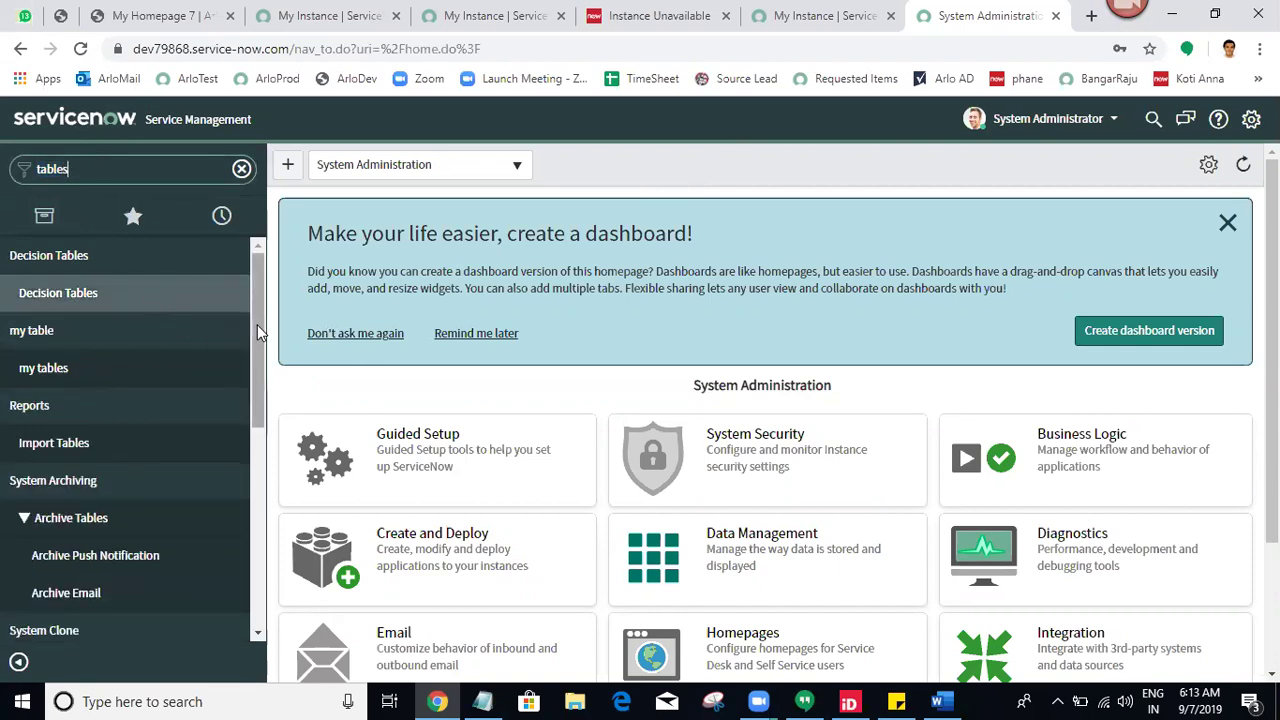
pyautogui.moveTo(259, 335); pyautogui.dragTo(286, 486)
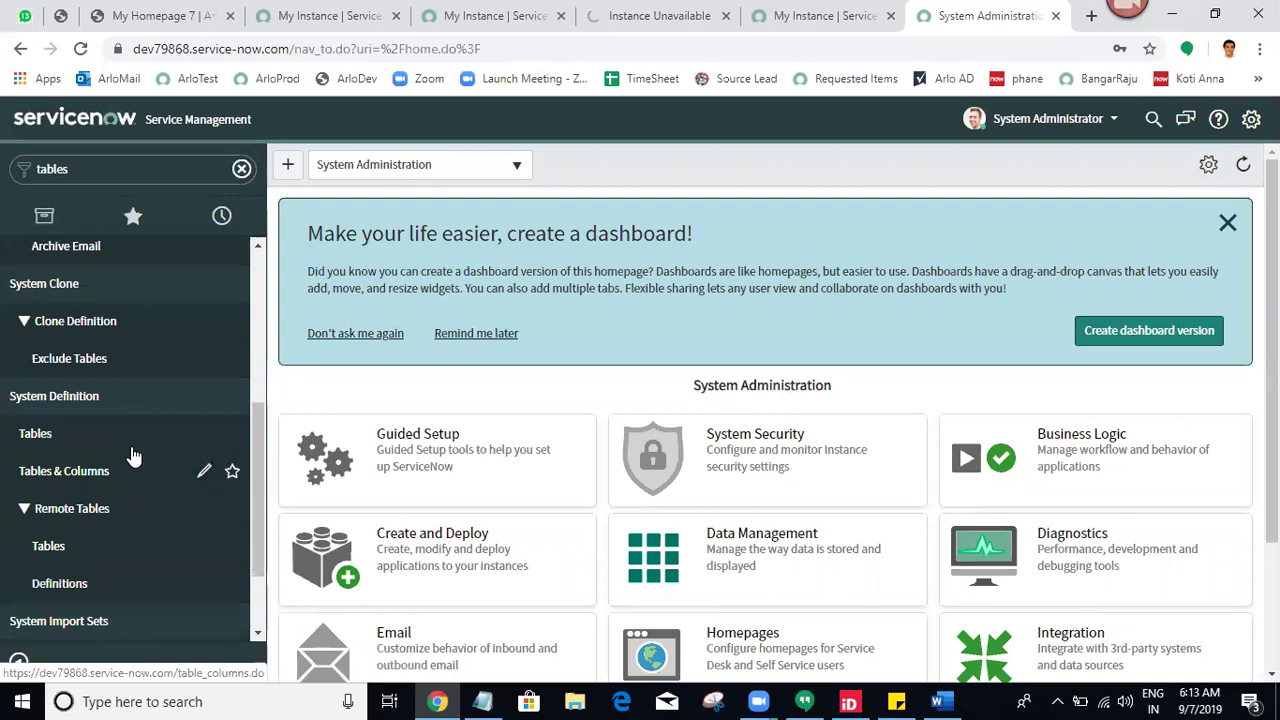
pyautogui.middleClick(105, 437)
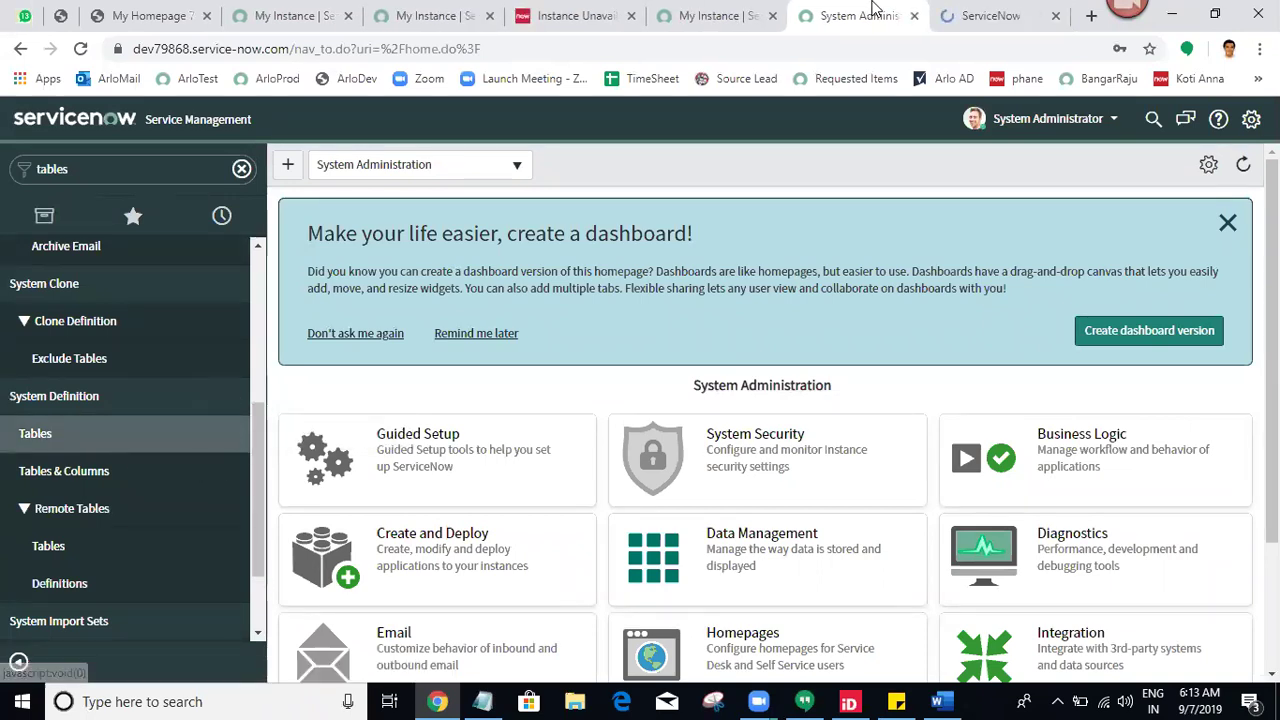
pyautogui.click(972, 12)
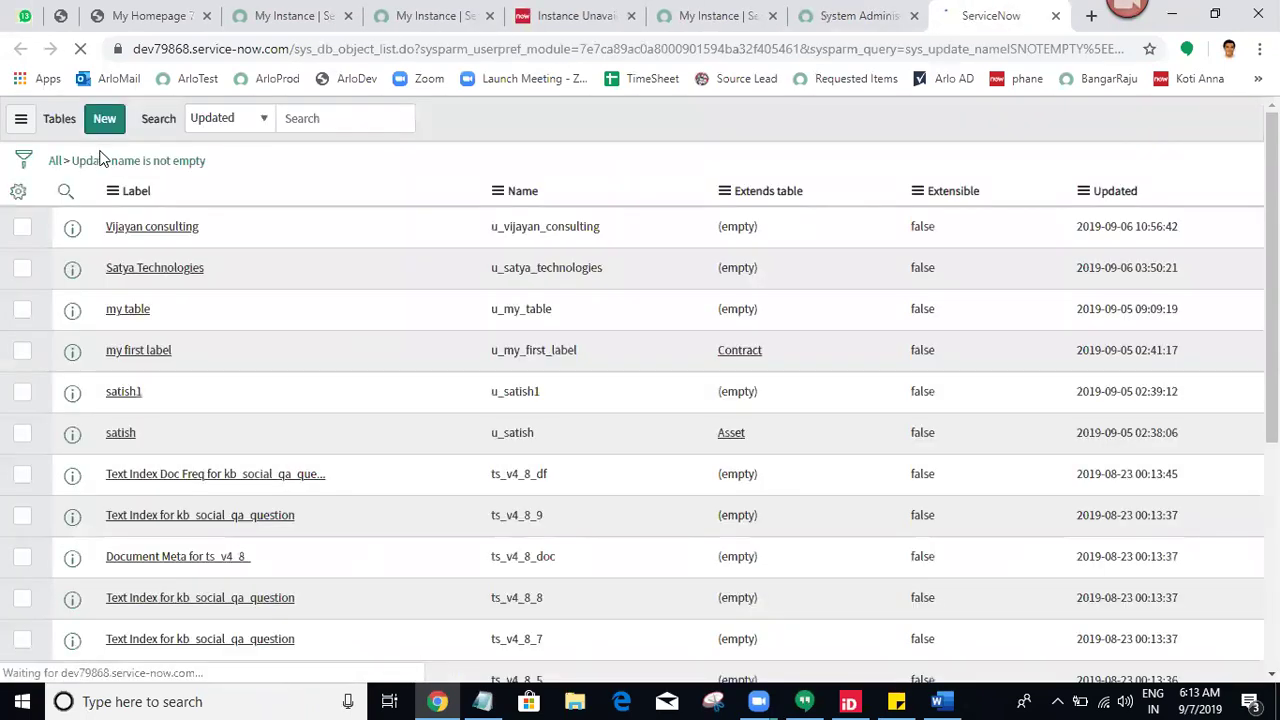
# - Start a new table record and label it Arabindo Constructions
pyautogui.click(105, 128)
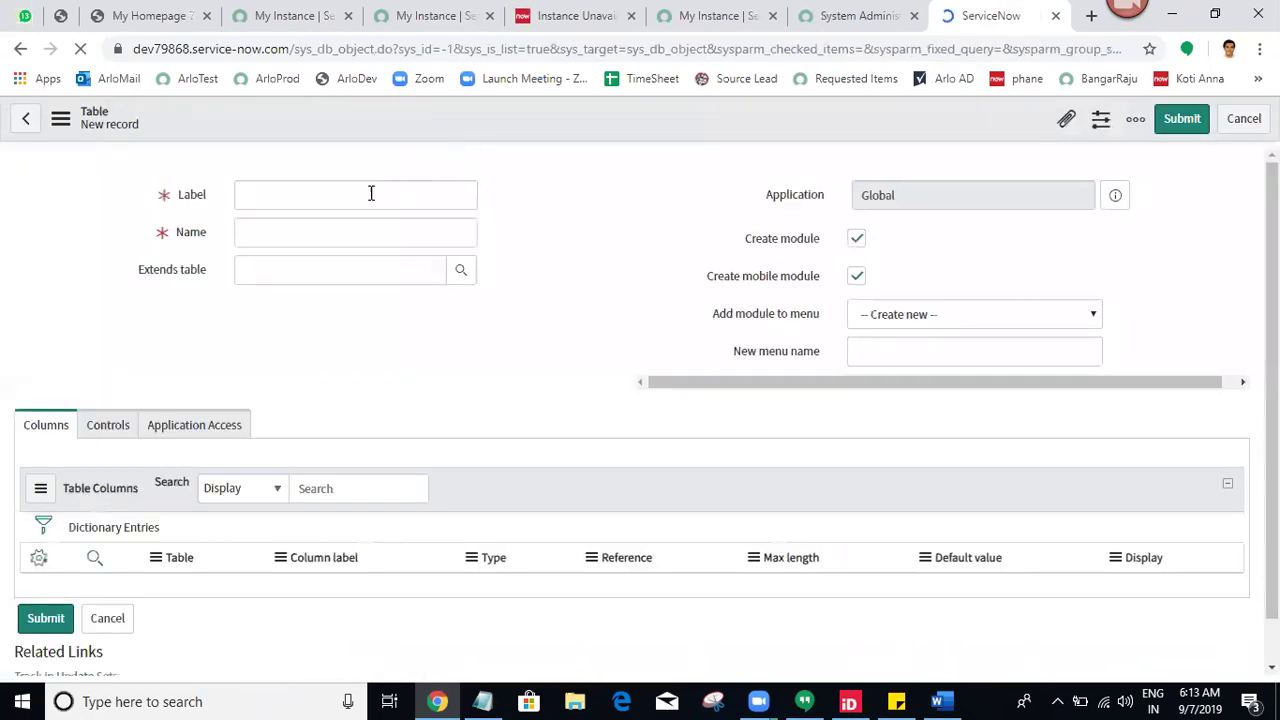
pyautogui.click(372, 195)
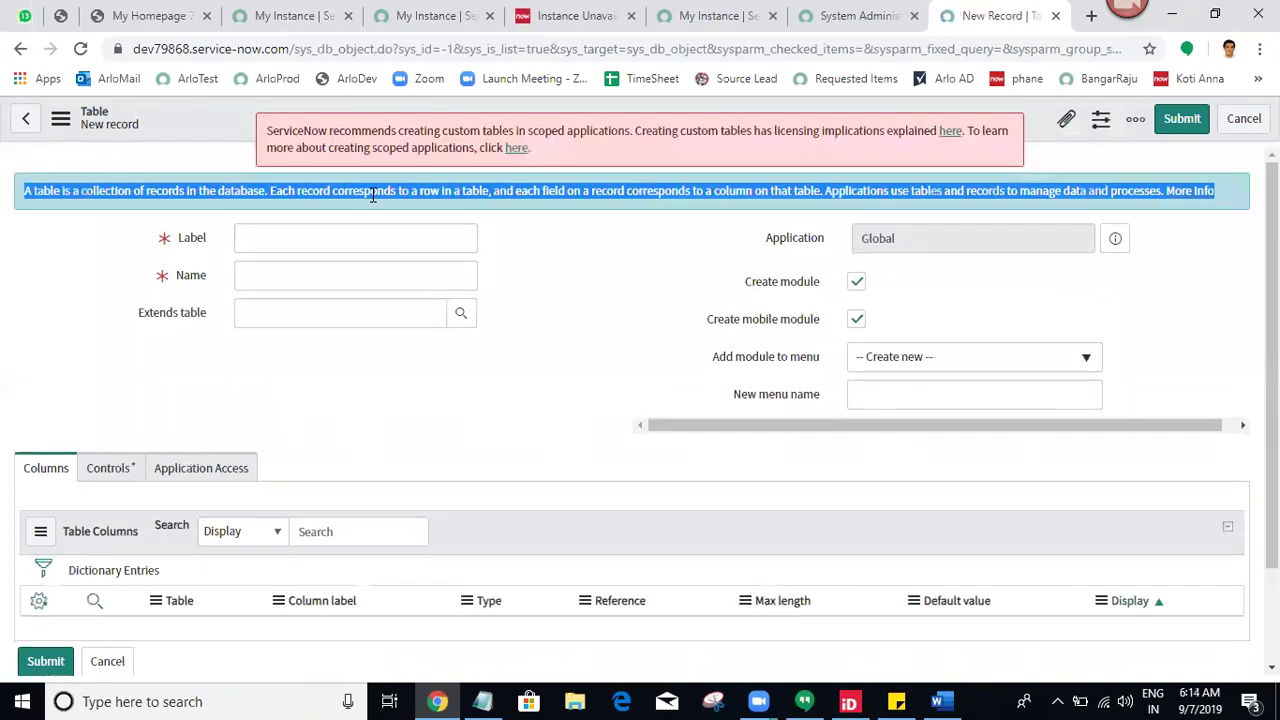
pyautogui.click(341, 241)
pyautogui.write('Ar')
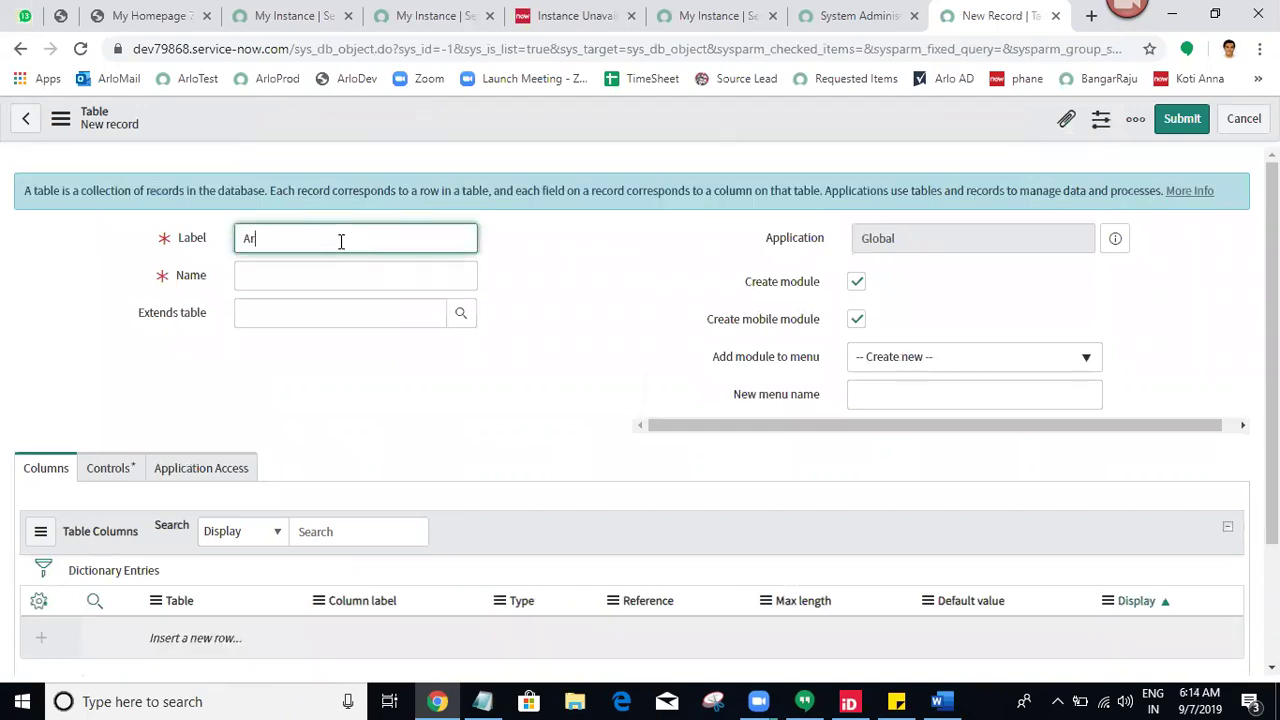
pyautogui.write('abindo Constructions')
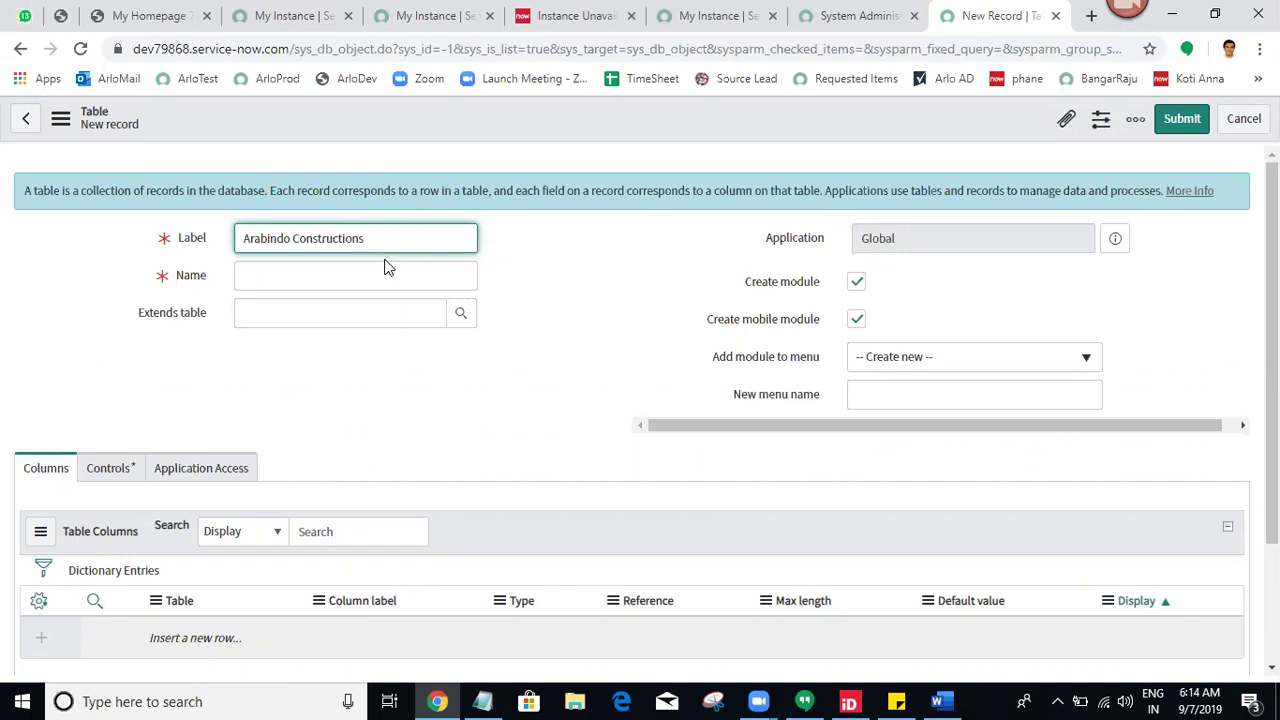
pyautogui.press('Tab')
# - Copy the label text of the new table and save the record without leaving its form
pyautogui.tripleClick(358, 240)
pyautogui.hotkey('ctrl', 'c')
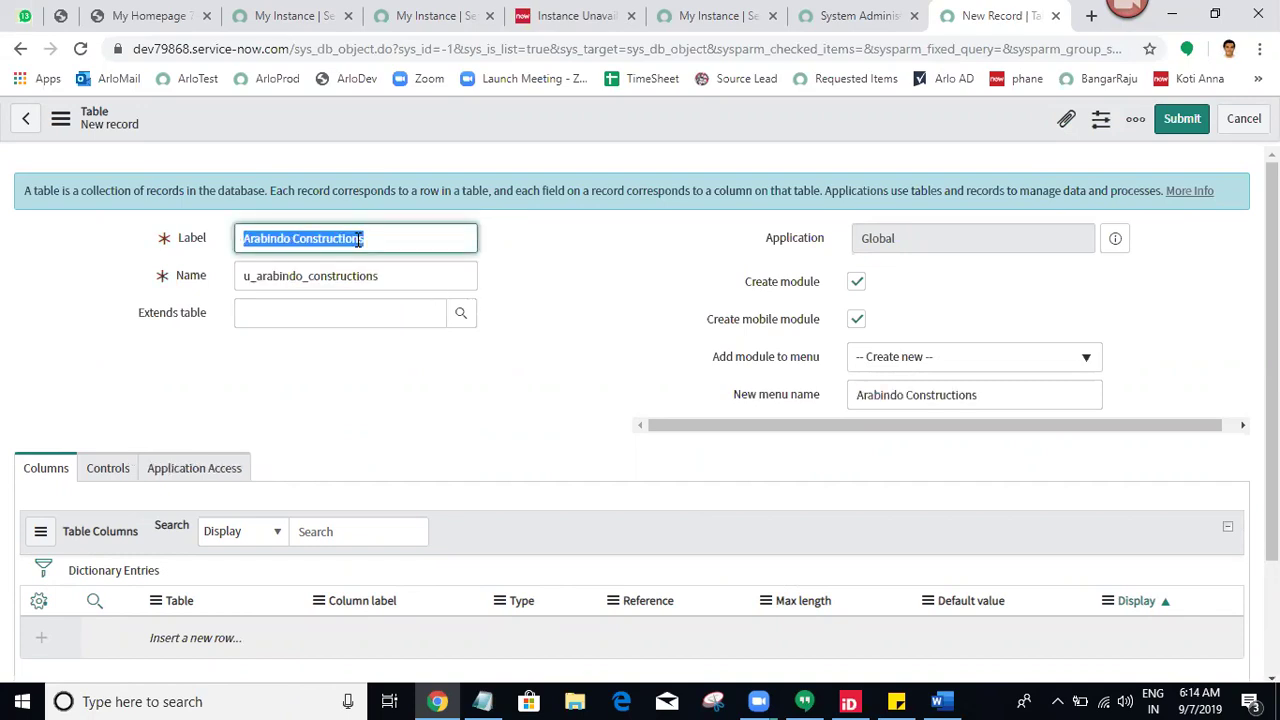
pyautogui.rightClick(707, 113)
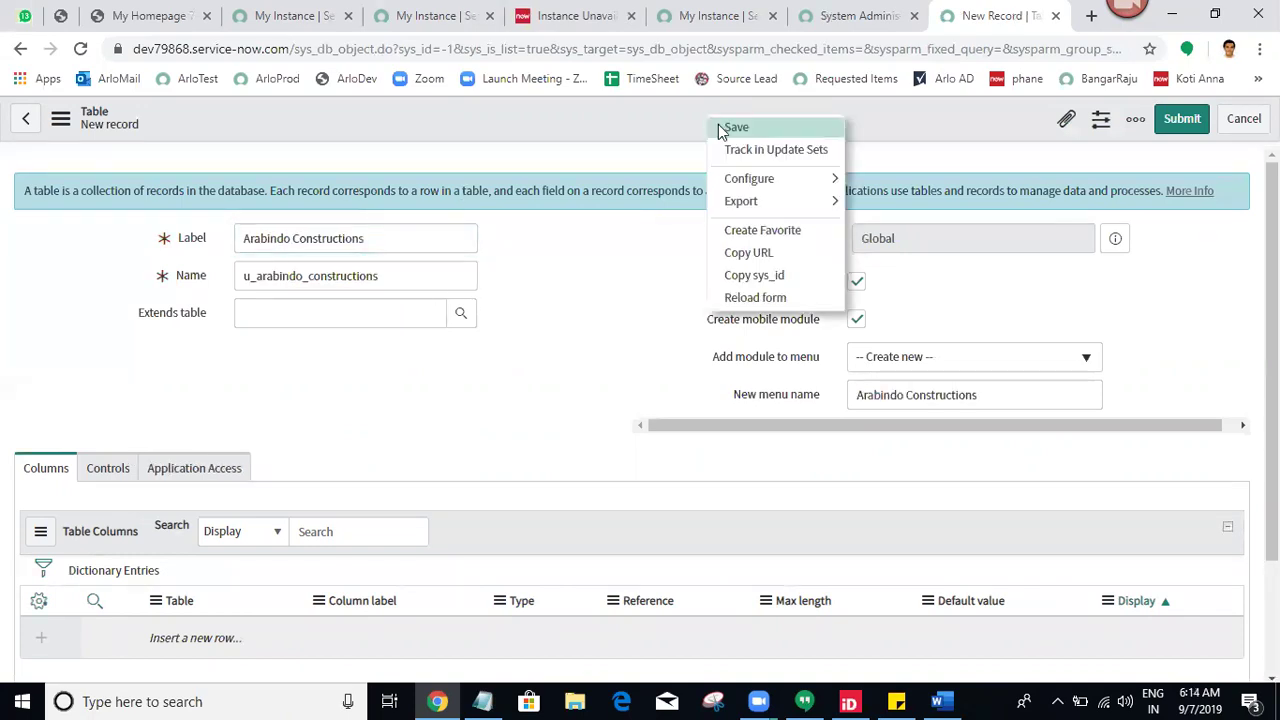
pyautogui.click(718, 124)
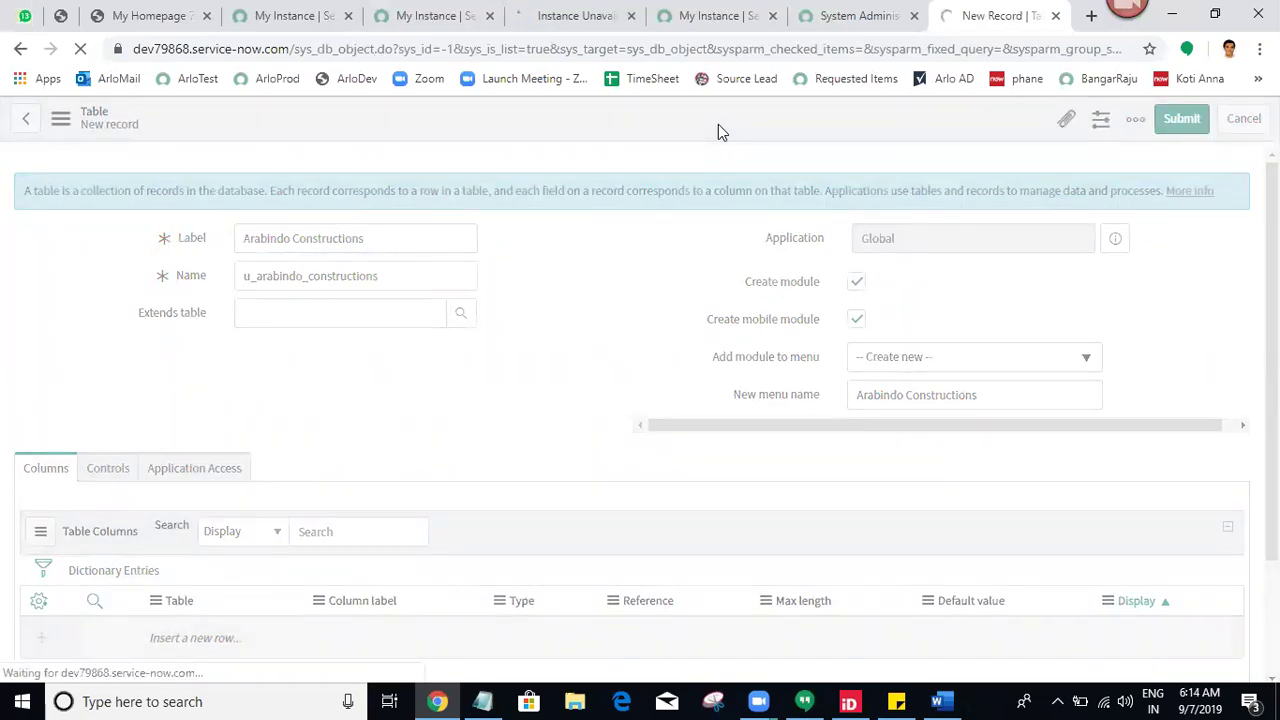
# - Close the My Instance, Instance Unavailable and My Homepage browser tabs, keeping the System Administration and table tabs
pyautogui.click(754, 8)
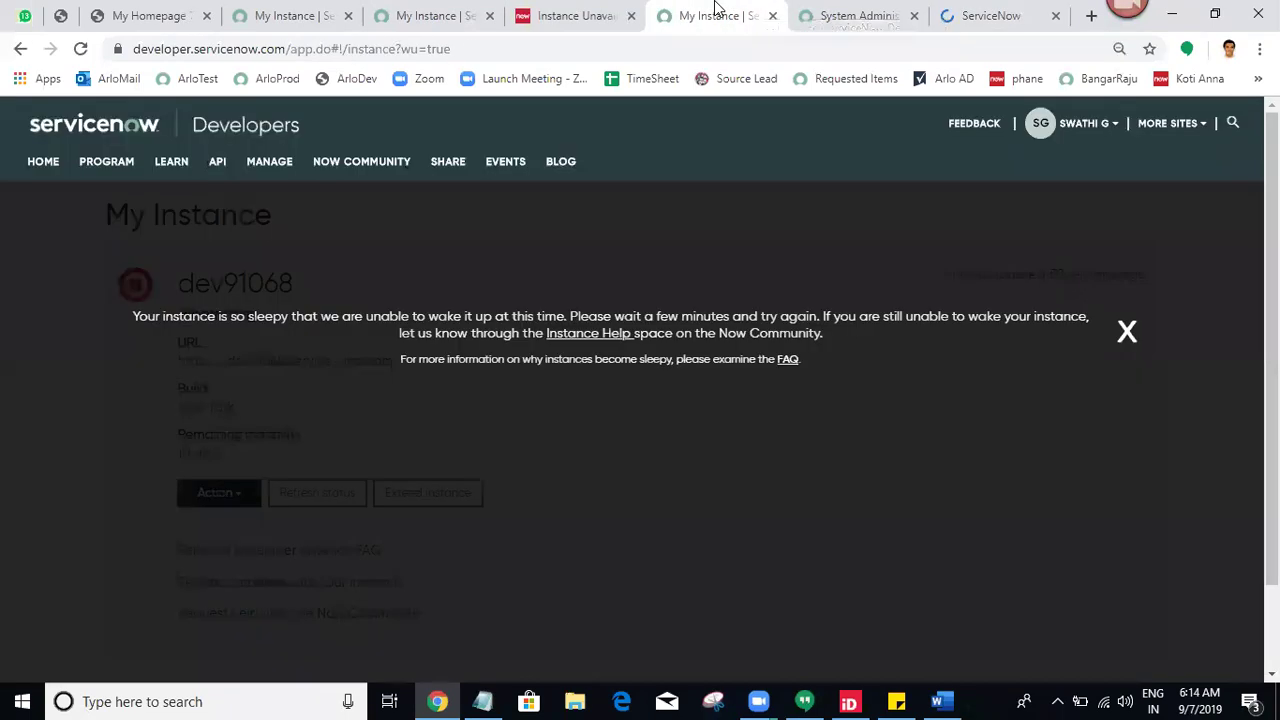
pyautogui.click(945, 10)
pyautogui.click(838, 9)
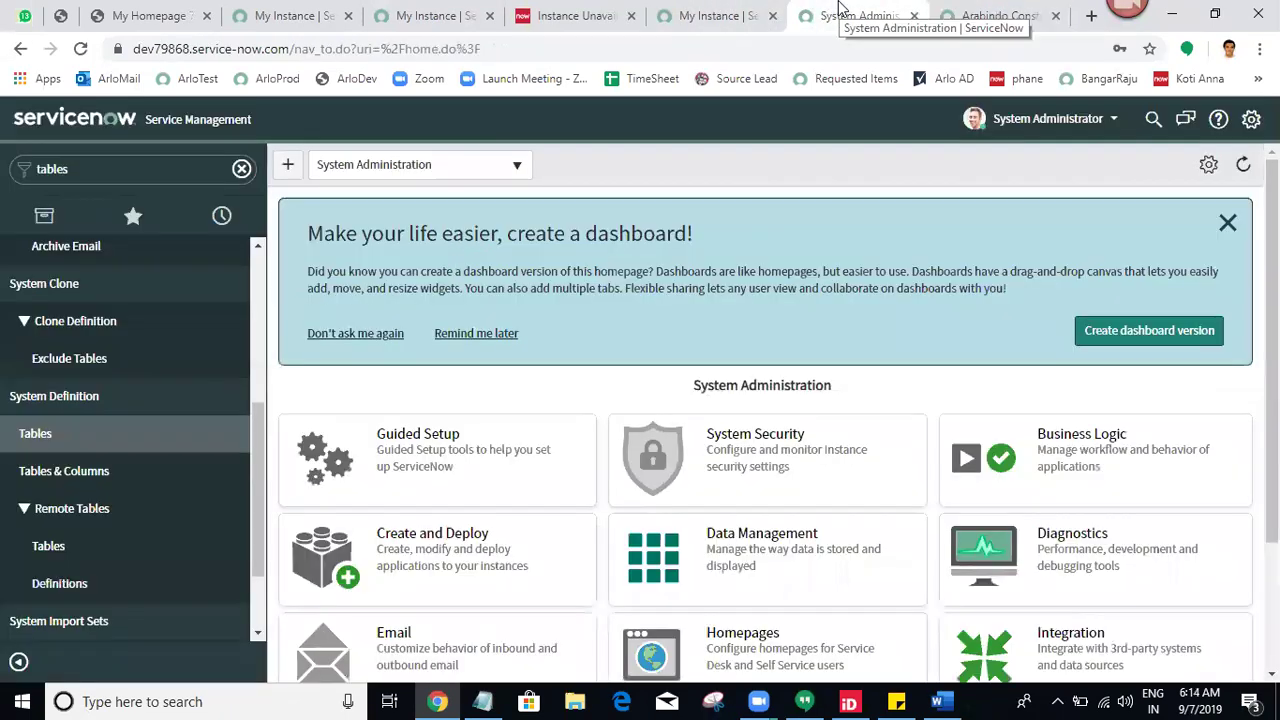
pyautogui.click(766, 15)
pyautogui.click(772, 16)
pyautogui.click(592, 14)
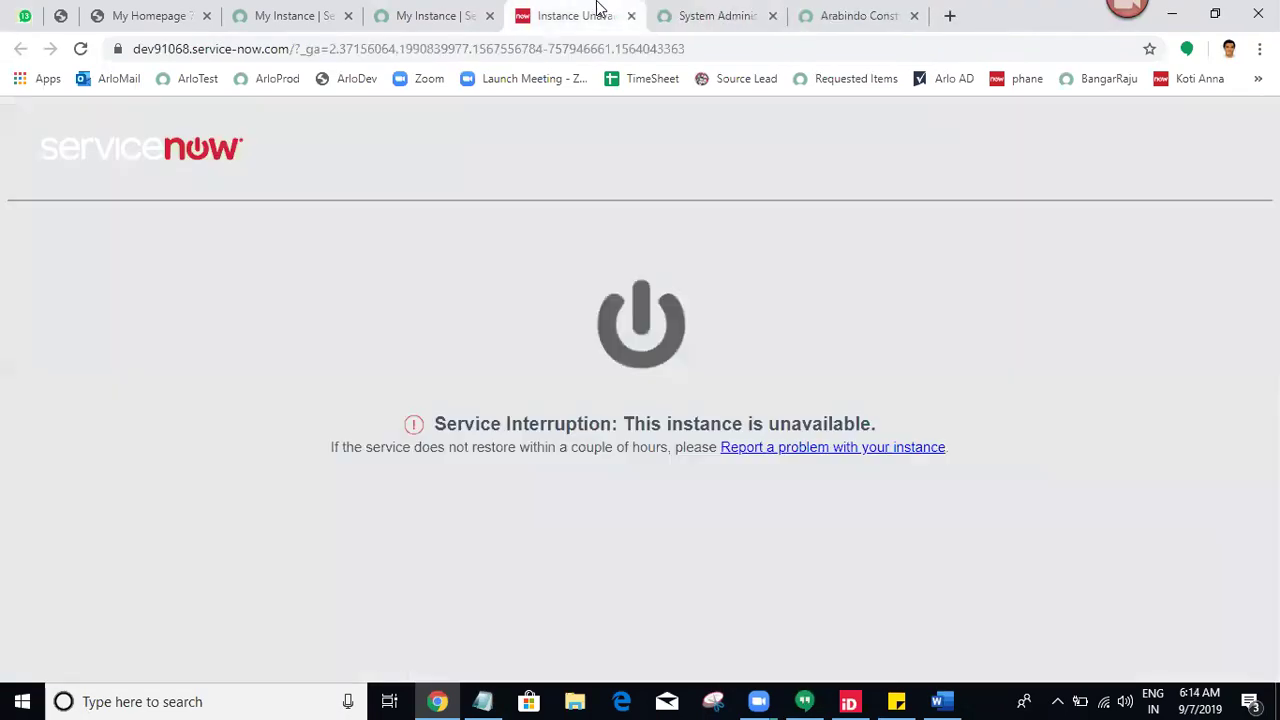
pyautogui.click(631, 16)
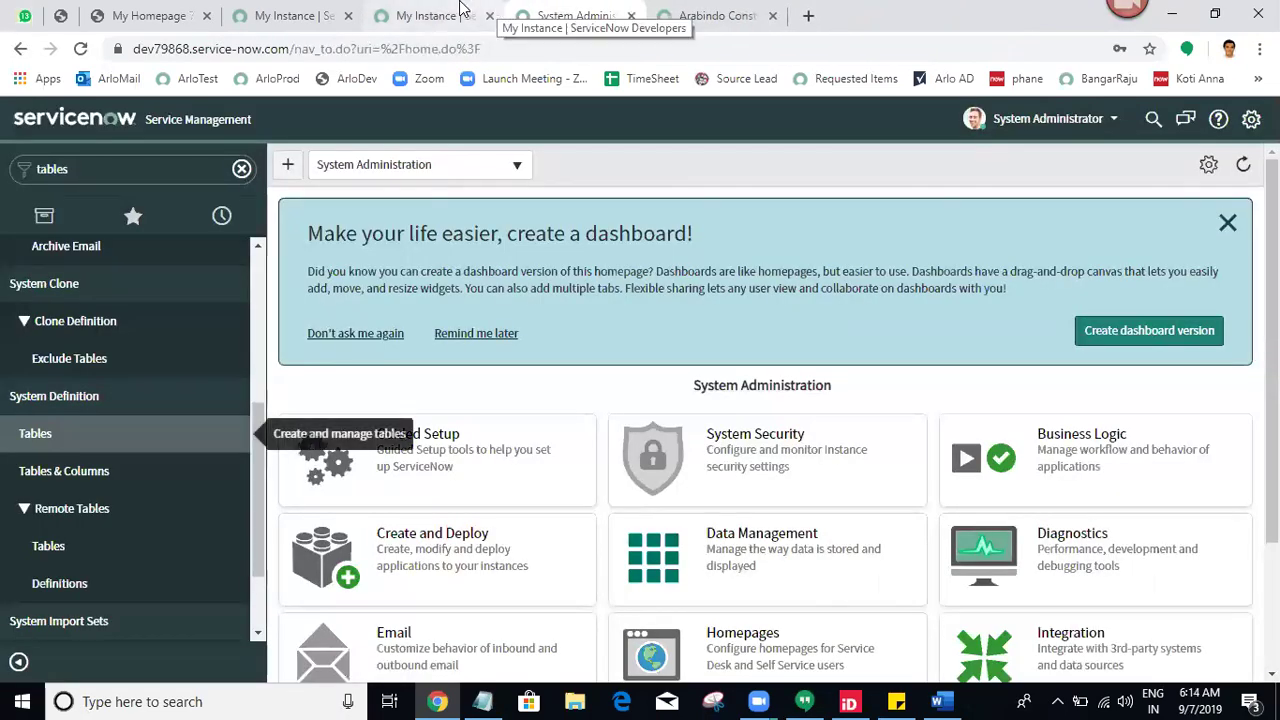
pyautogui.click(462, 14)
pyautogui.click(489, 16)
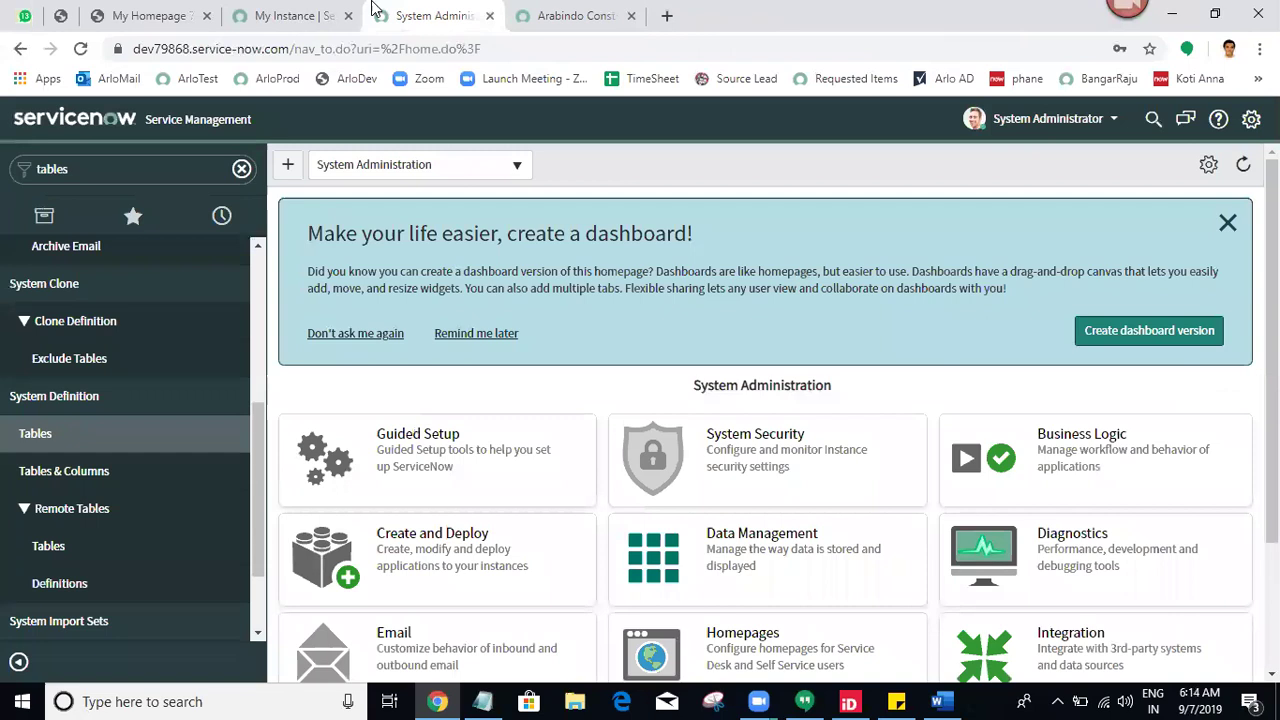
pyautogui.click(335, 15)
pyautogui.click(348, 16)
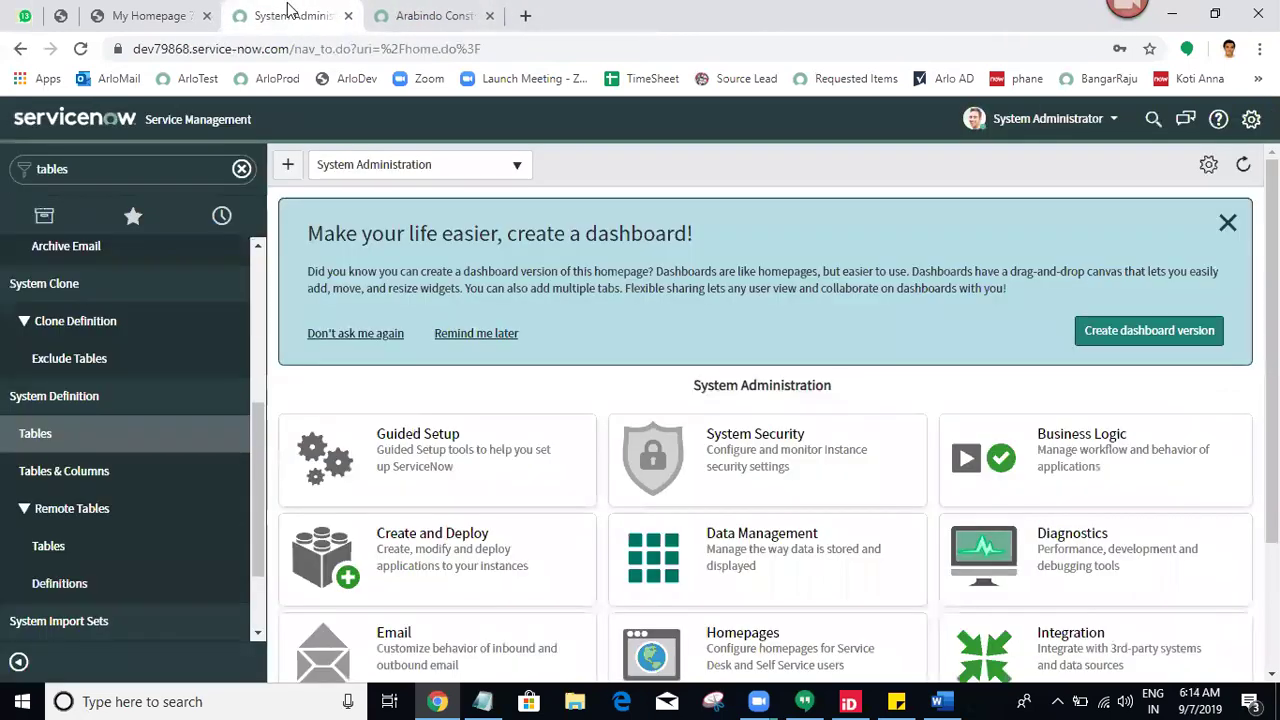
pyautogui.click(185, 16)
pyautogui.click(206, 16)
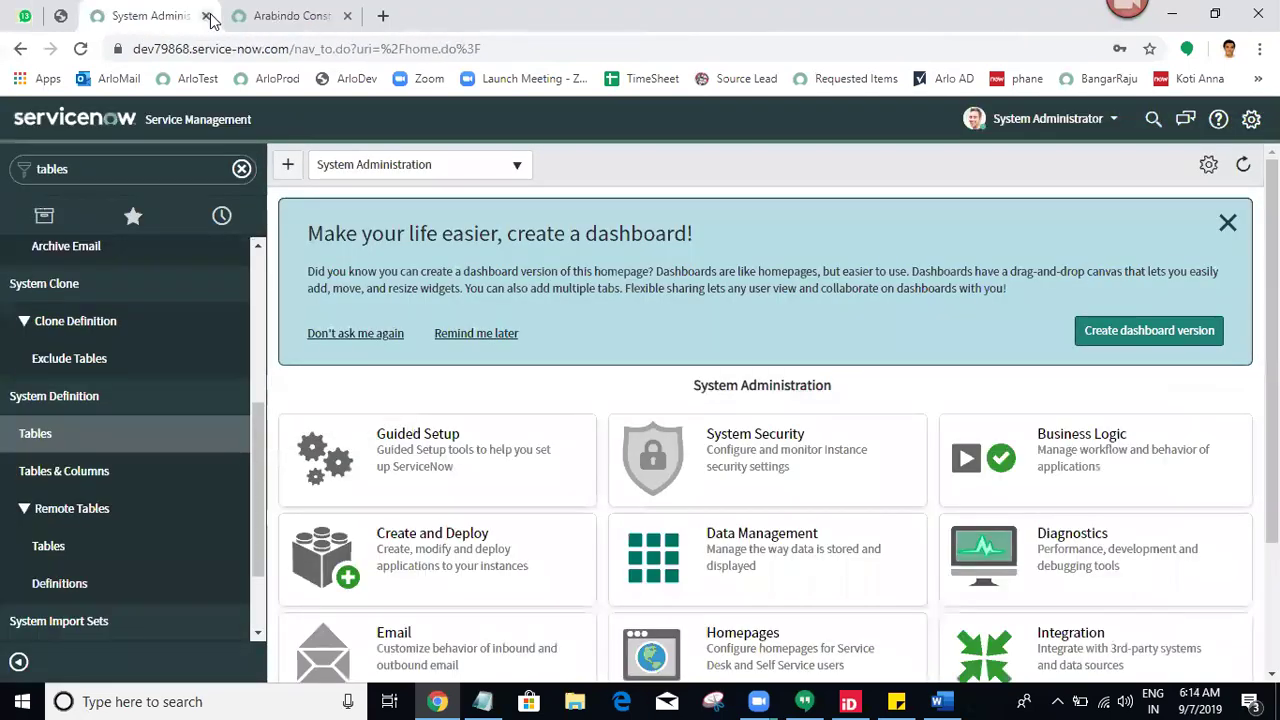
# - Reload the System Administration page, filter the navigator for Arabindo Constructions and open that module's list in a new browser tab
pyautogui.click(288, 15)
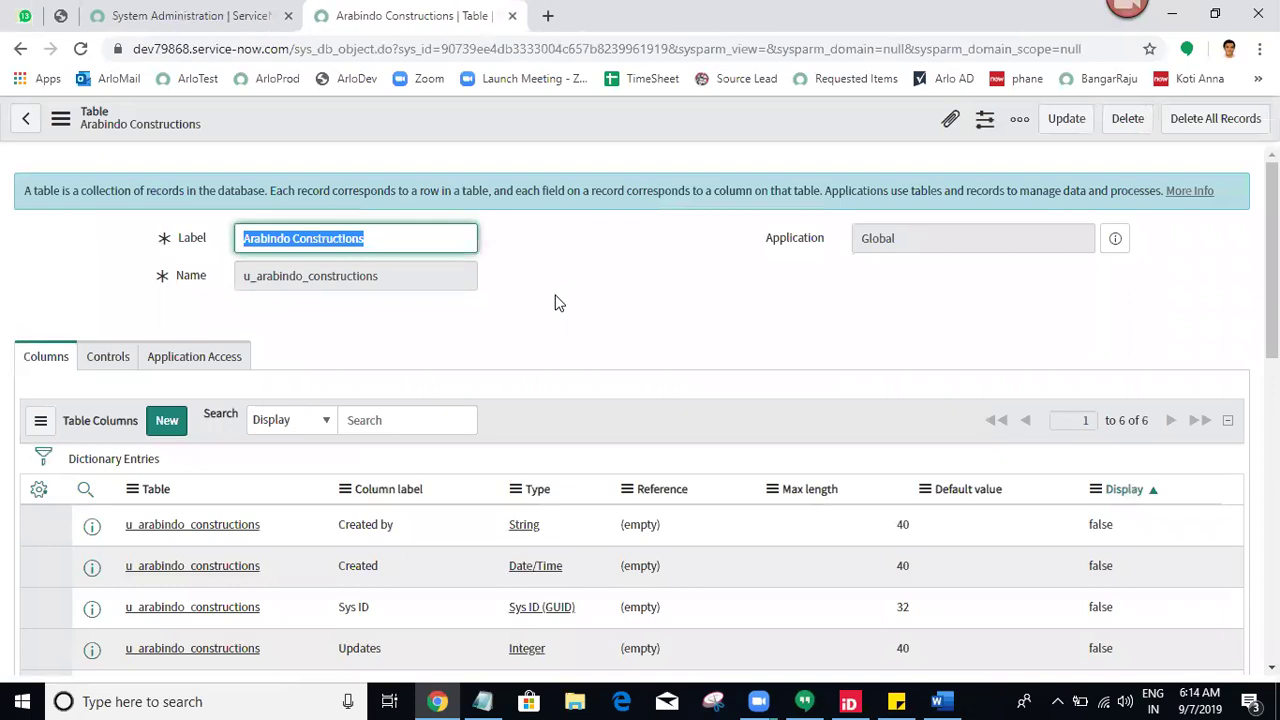
pyautogui.click(195, 15)
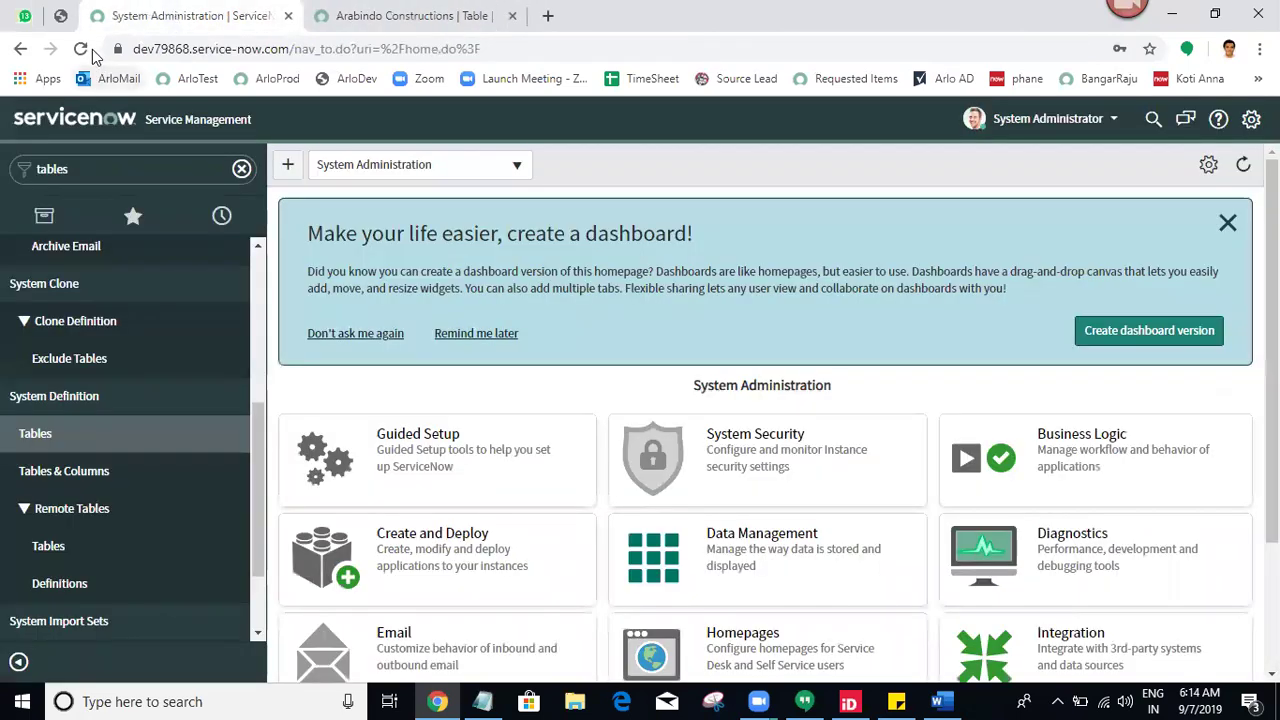
pyautogui.click(84, 52)
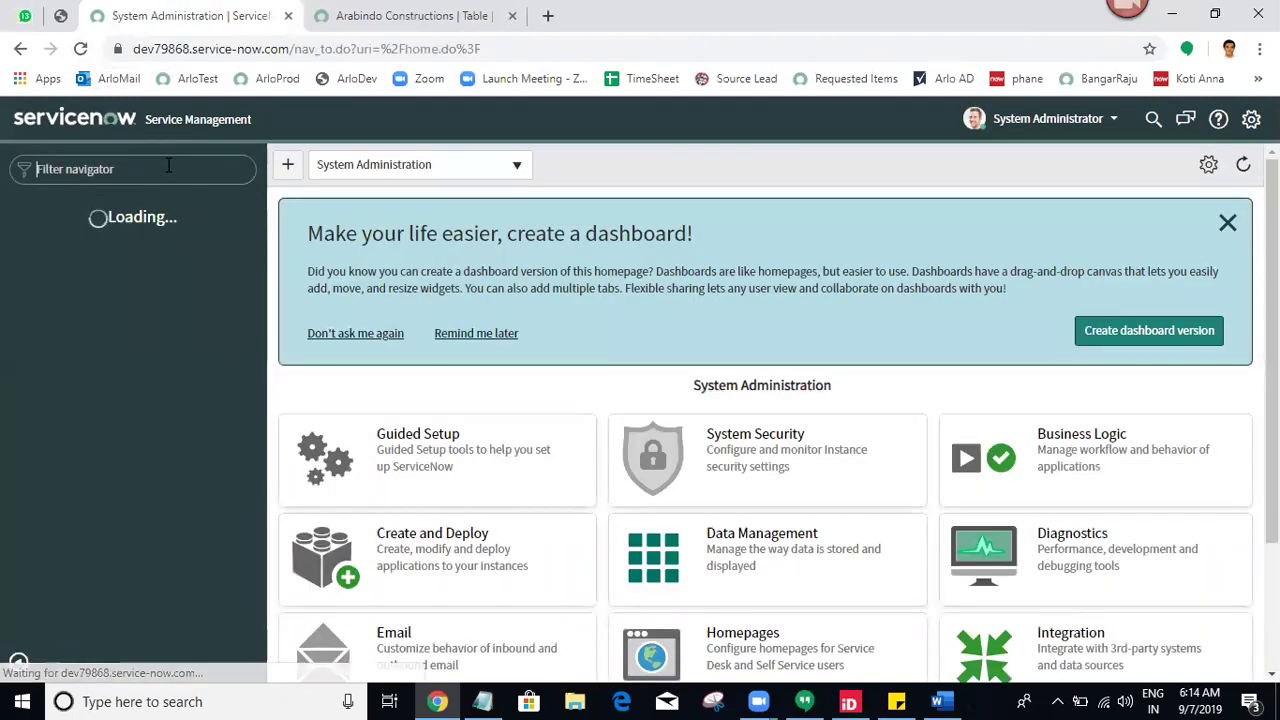
pyautogui.hotkey('ctrl', 'v')
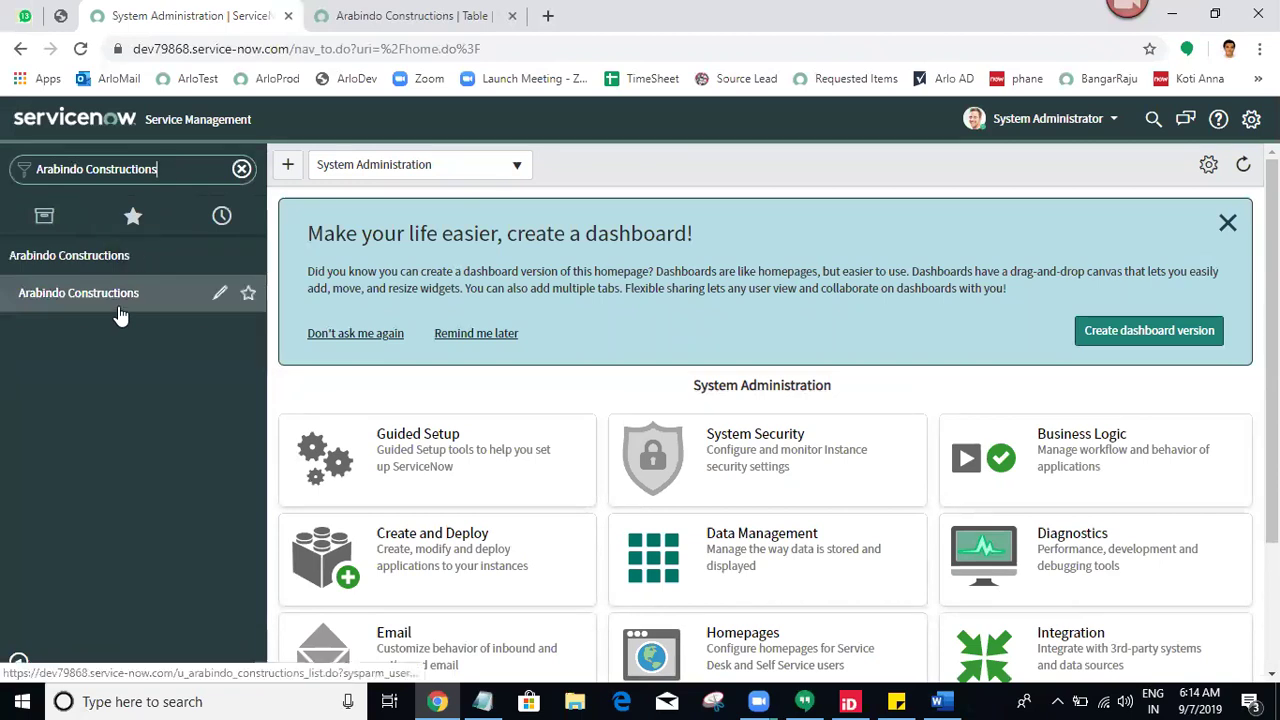
pyautogui.middleClick(119, 315)
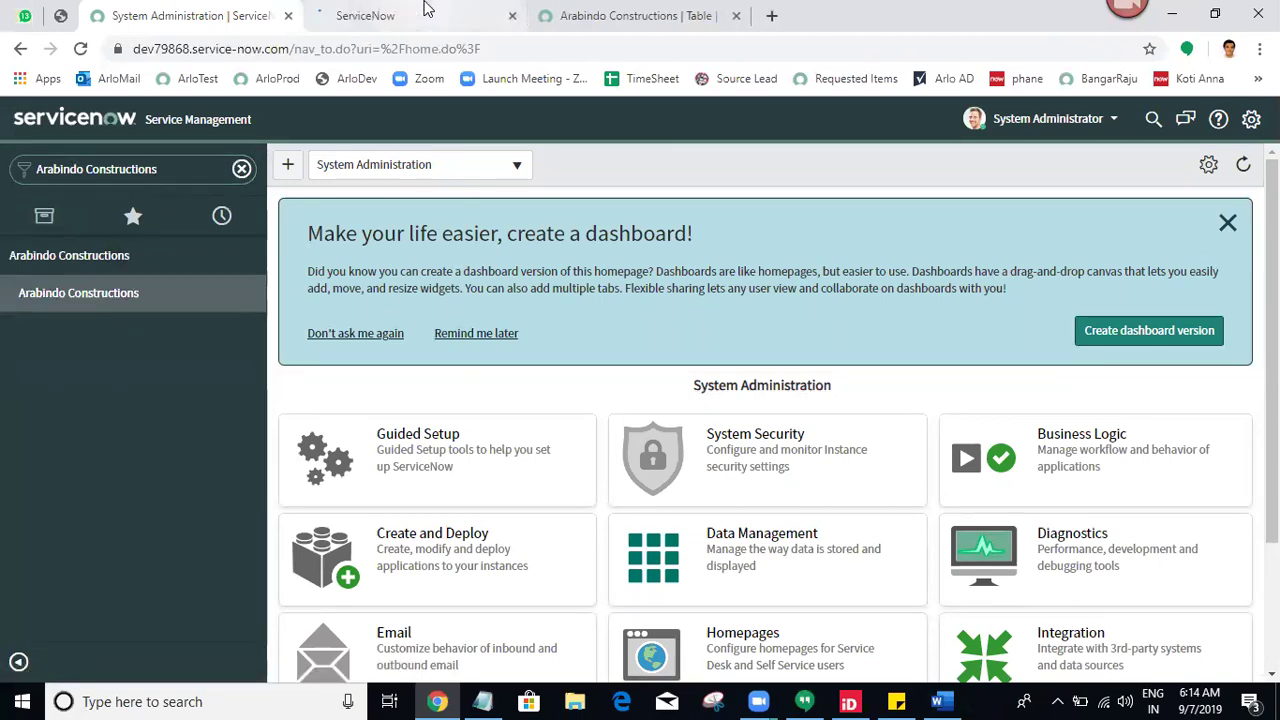
pyautogui.click(425, 8)
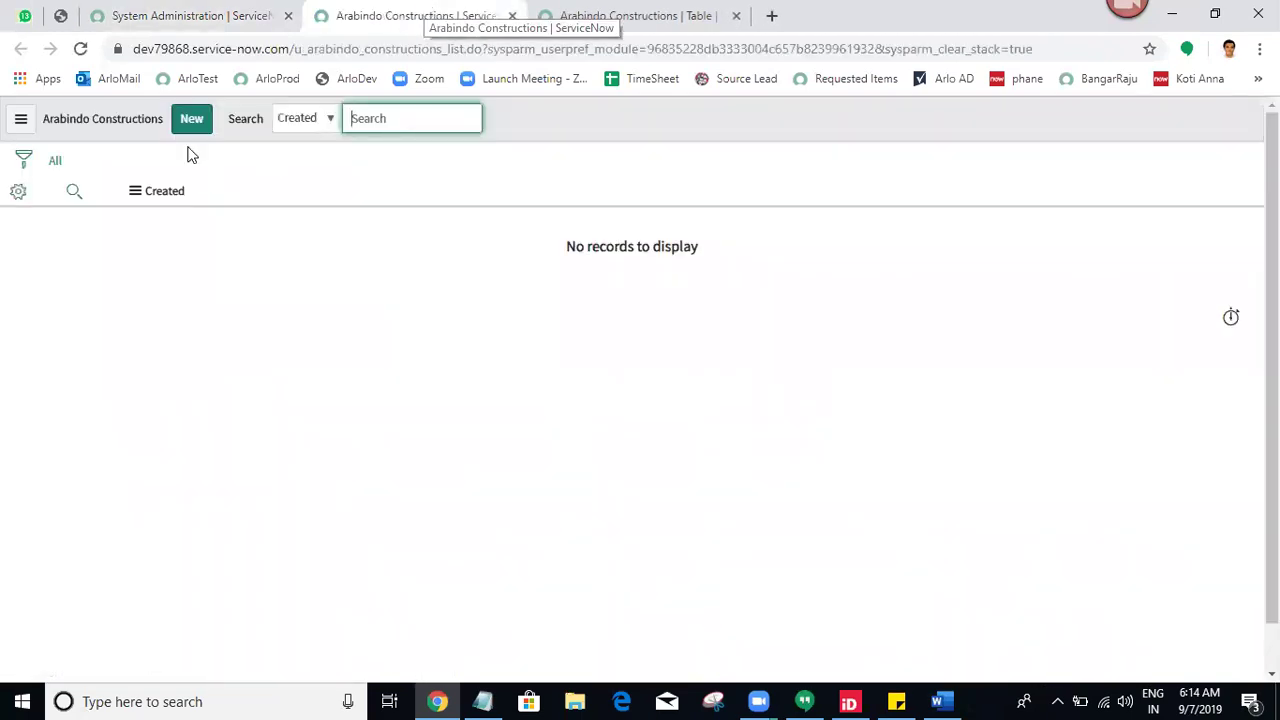
# - Start a new Arabindo Constructions record, open its Form Layout configuration and switch to the table definition tab
pyautogui.click(186, 127)
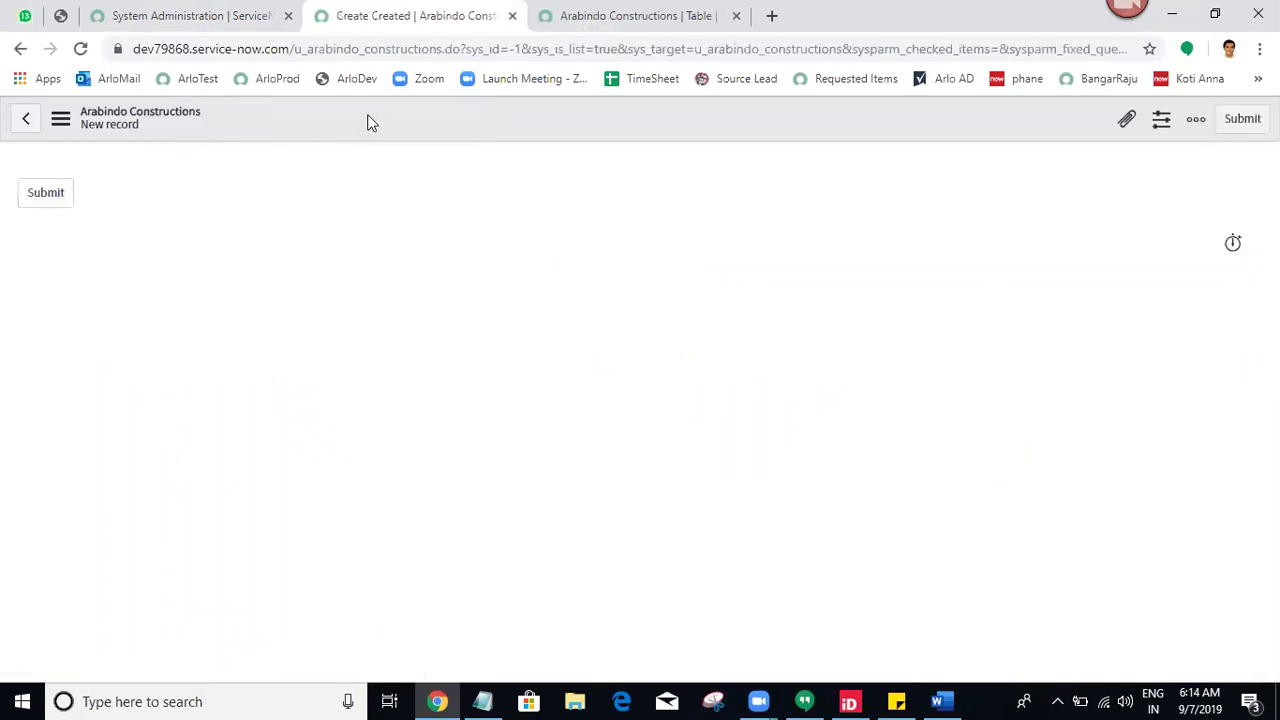
pyautogui.rightClick(367, 122)
pyautogui.moveTo(400, 162)
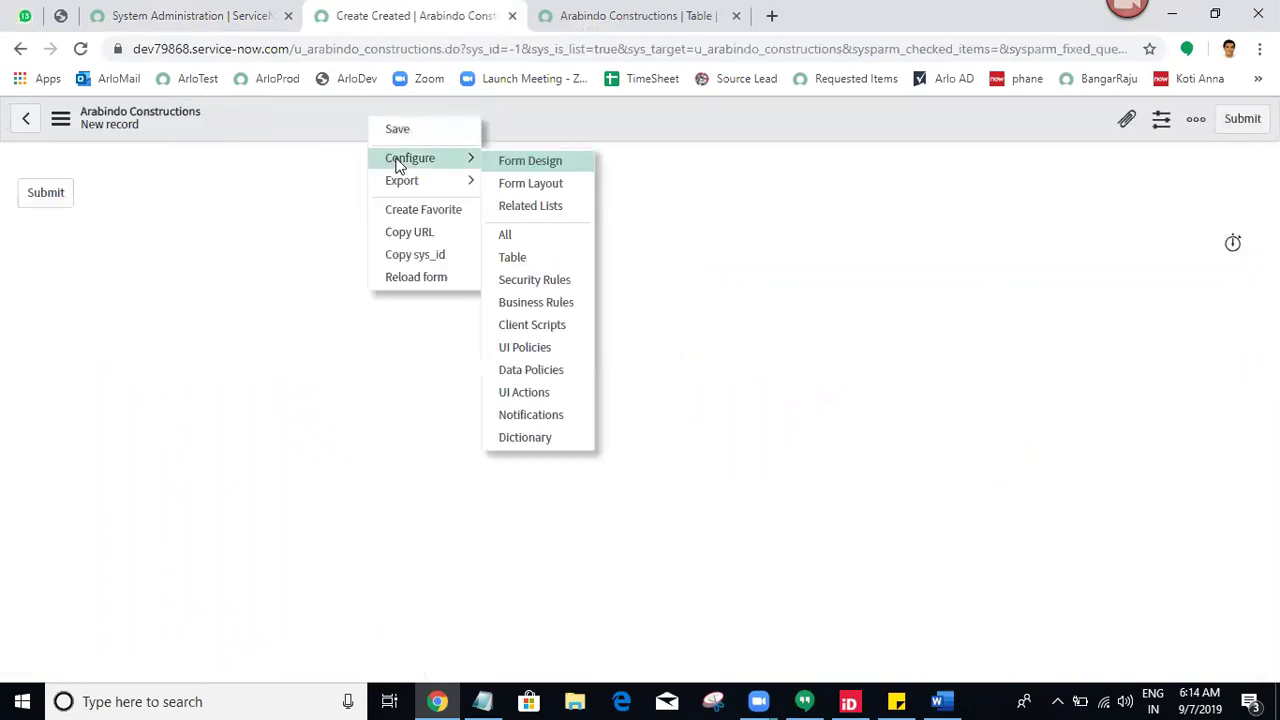
pyautogui.click(510, 183)
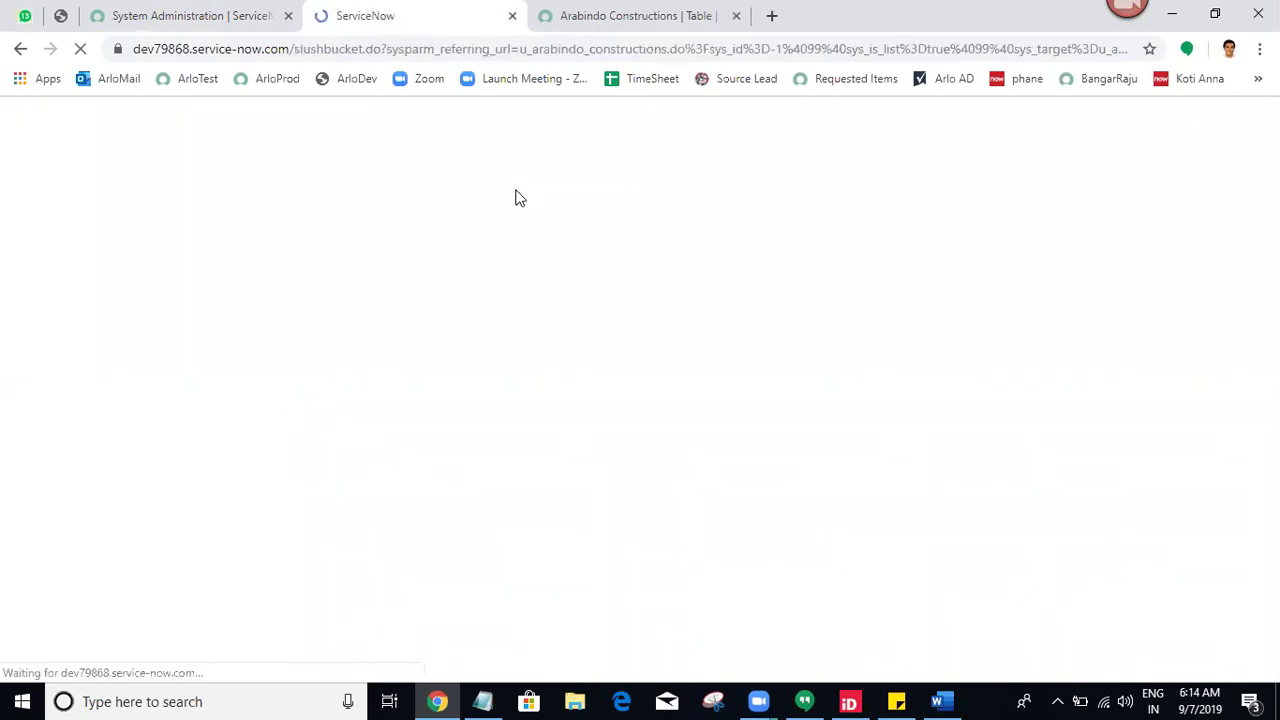
pyautogui.click(636, 15)
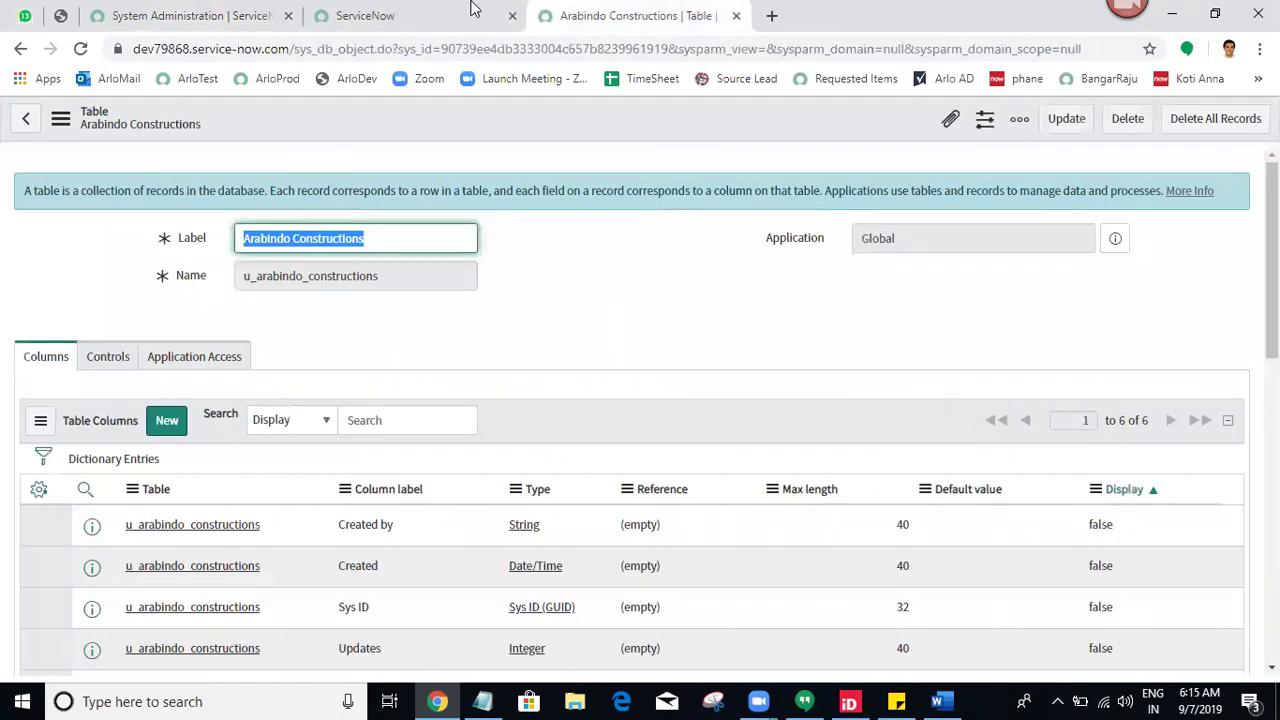
# - Check the column definitions of the Arabindo Constructions table and return to its form layout configuration
pyautogui.click(465, 12)
pyautogui.click(700, 14)
pyautogui.scroll(-5, 260, 535)
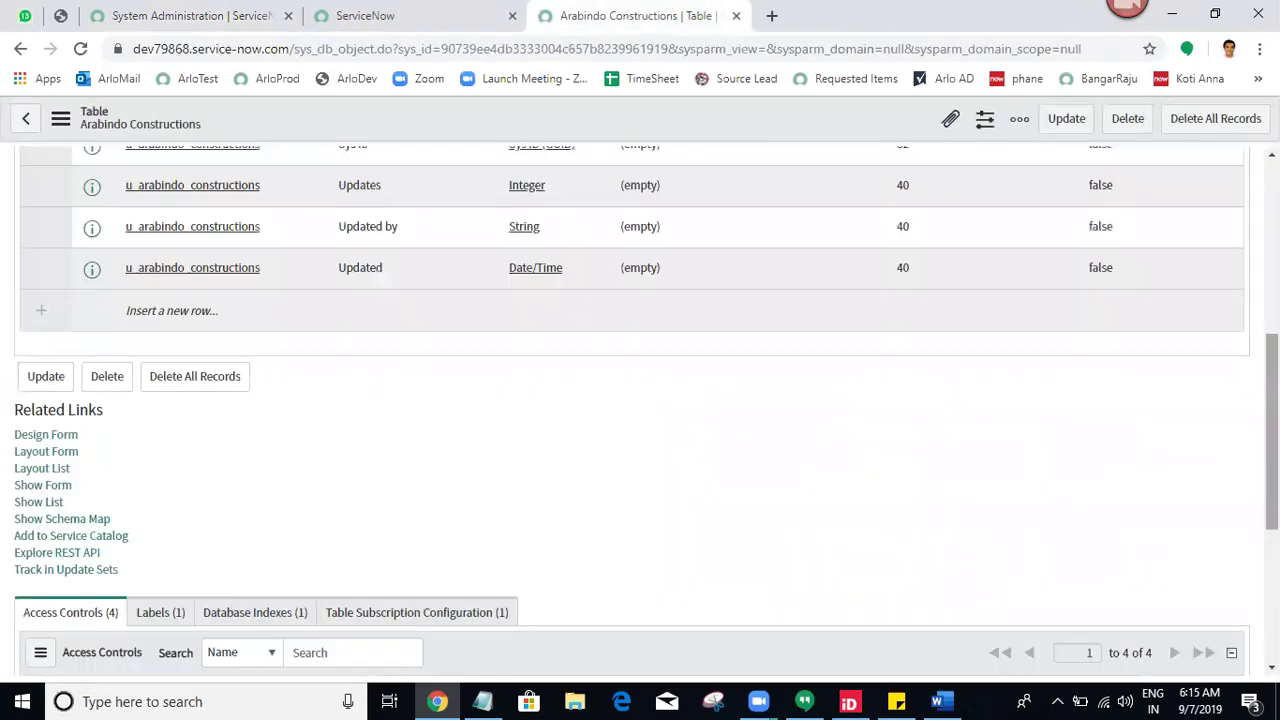
pyautogui.scroll(2, 260, 535)
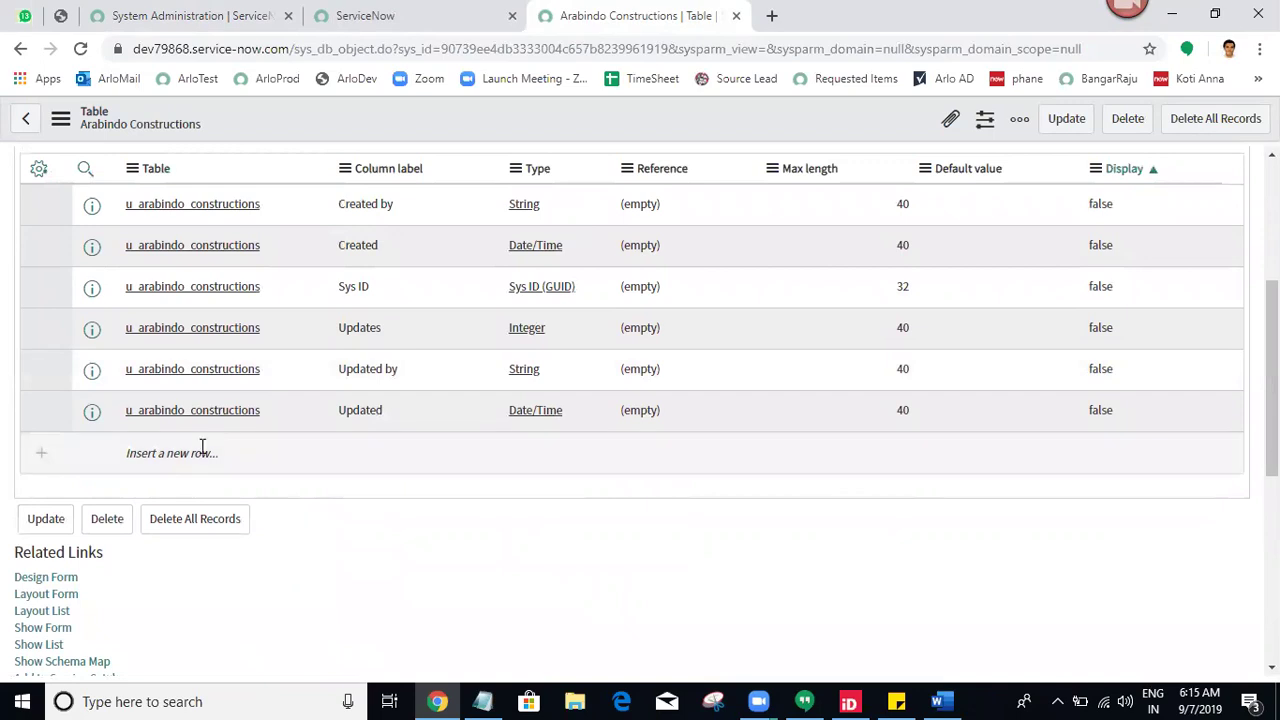
pyautogui.hotkey('ctrl', 'shift', 'Tab')
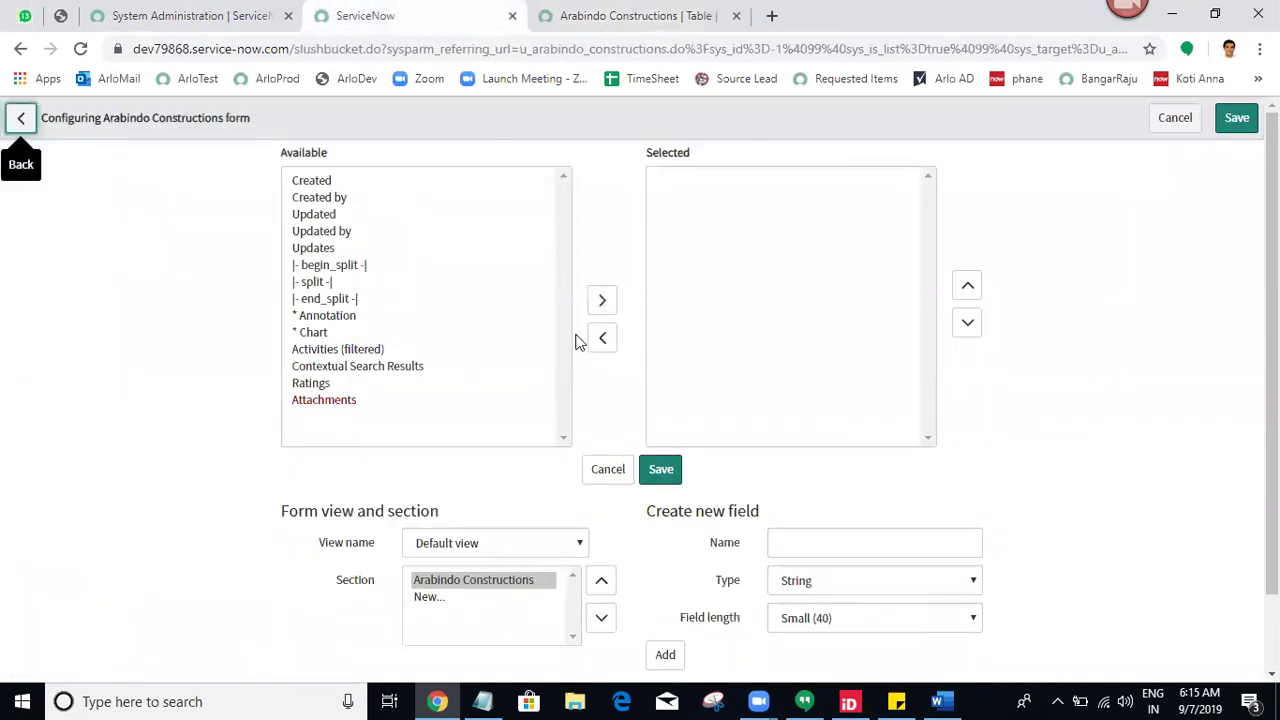
# - Name the new form field Requestor and set its type to Reference
pyautogui.scroll(-1, 1270, 360)
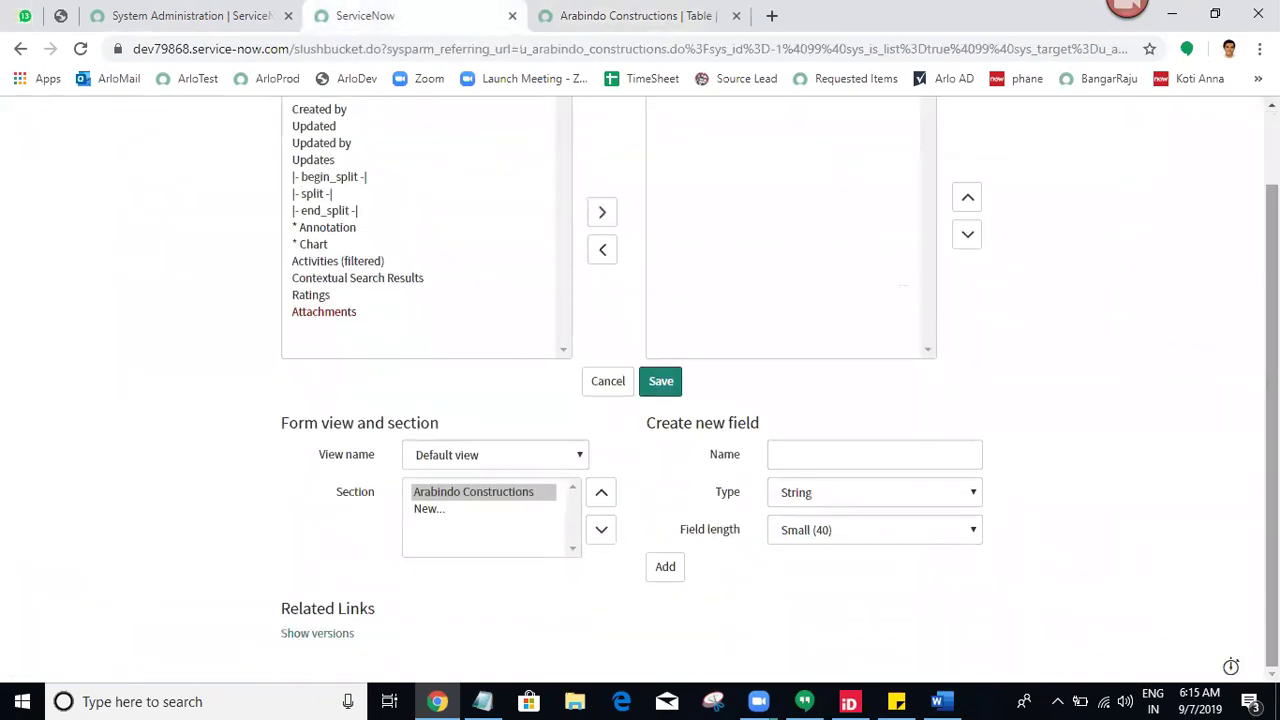
pyautogui.click(822, 452)
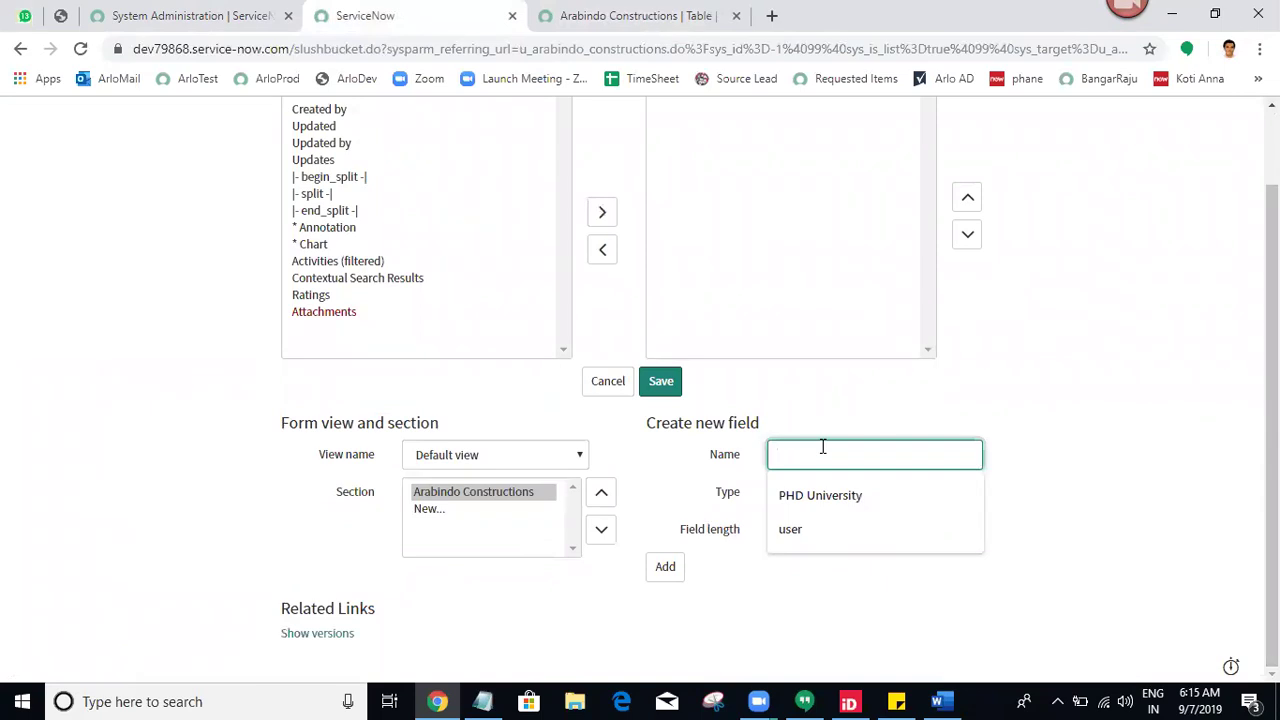
pyautogui.write('Requestor')
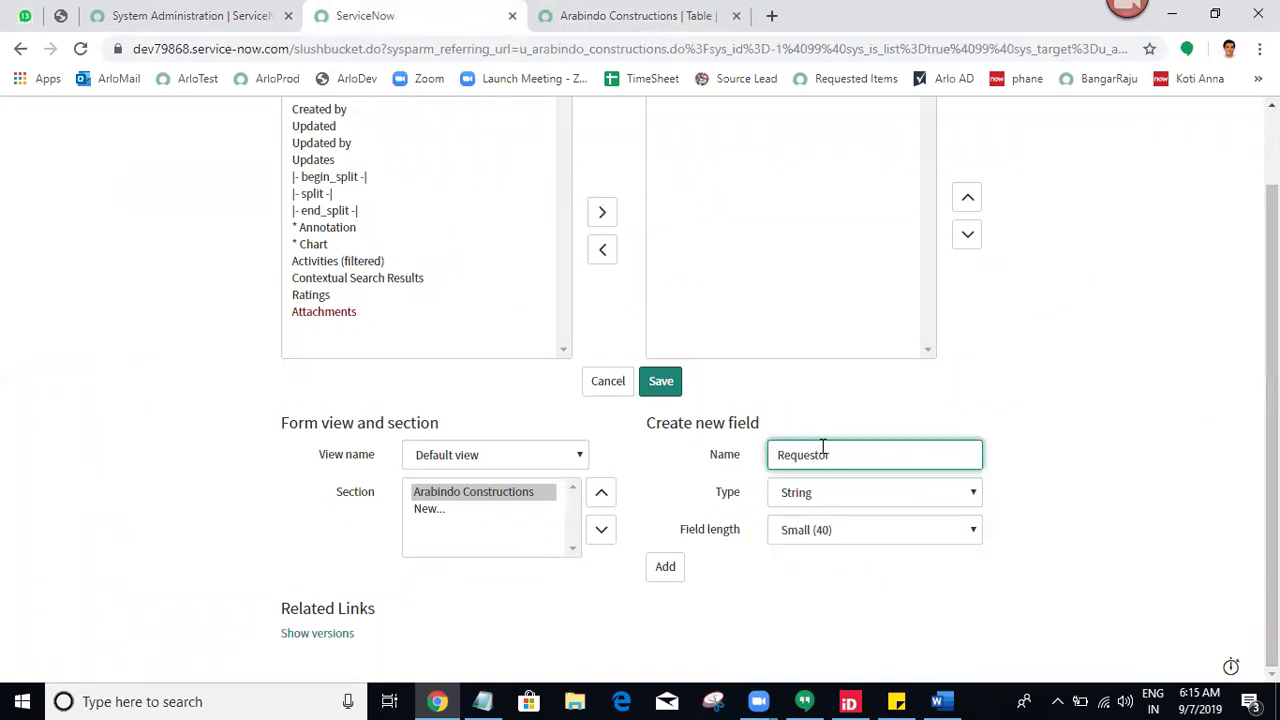
pyautogui.click(1080, 463)
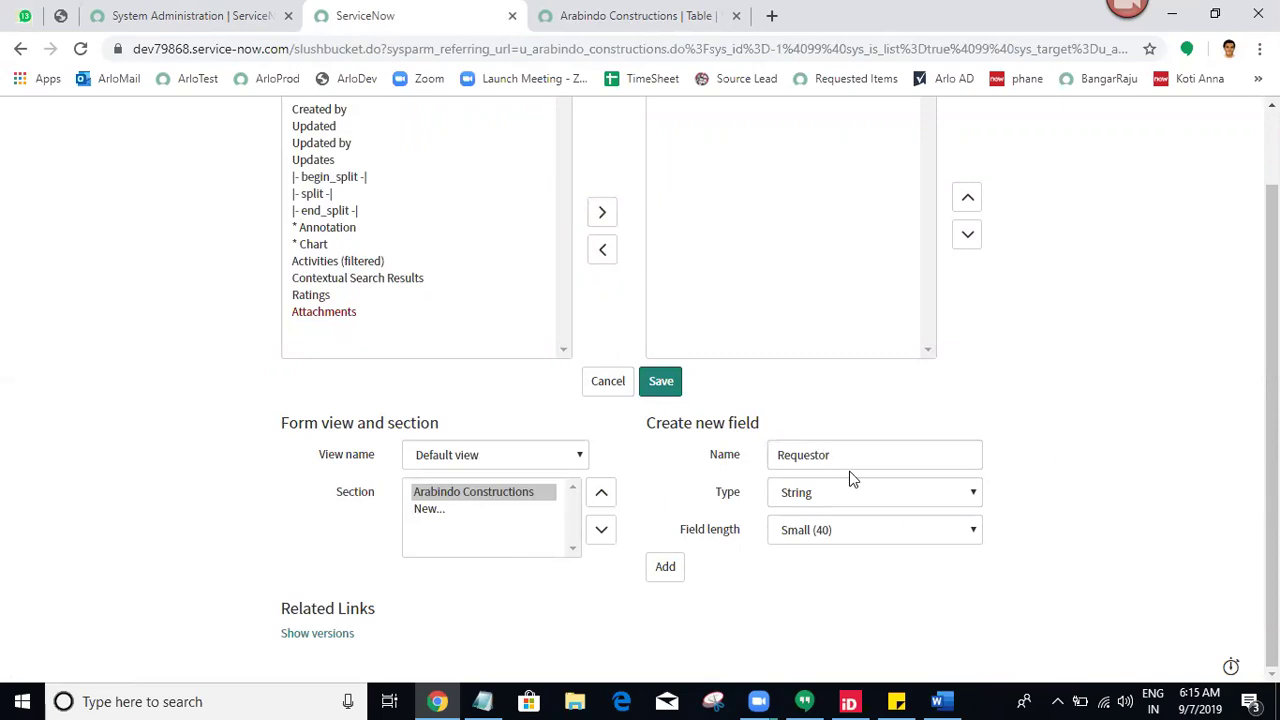
pyautogui.click(845, 500)
pyautogui.press('r')
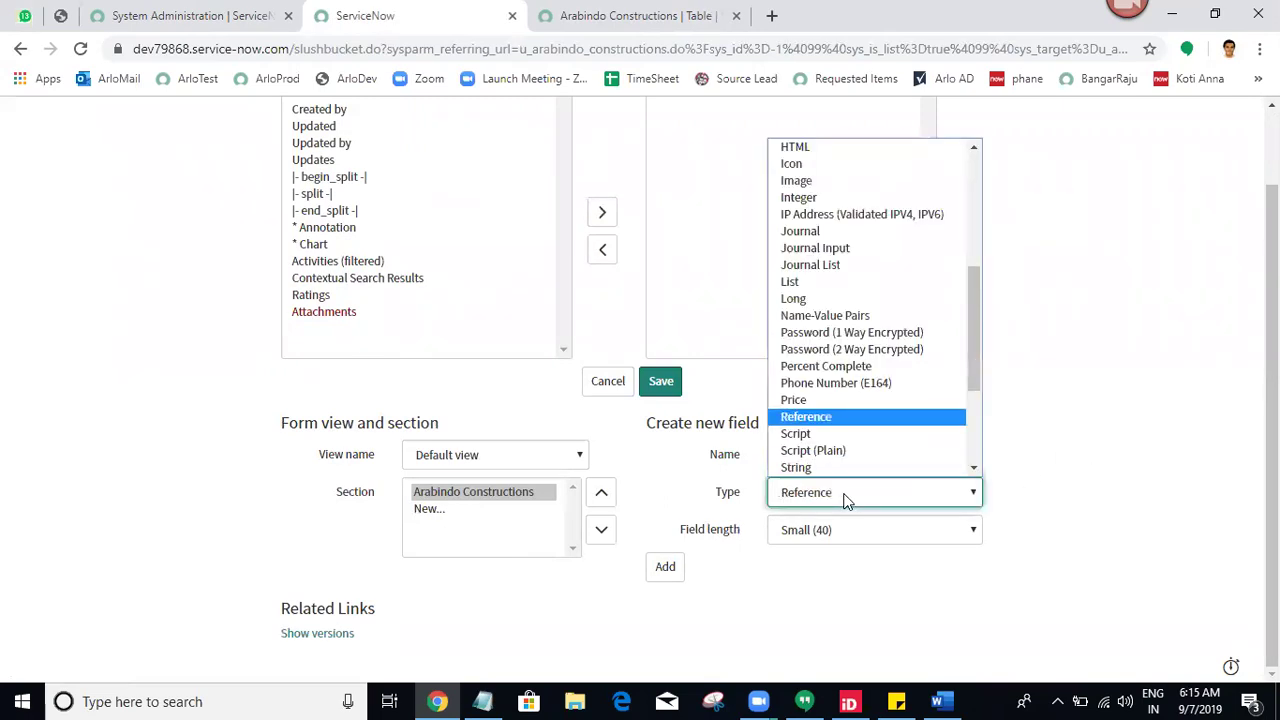
pyautogui.click(849, 419)
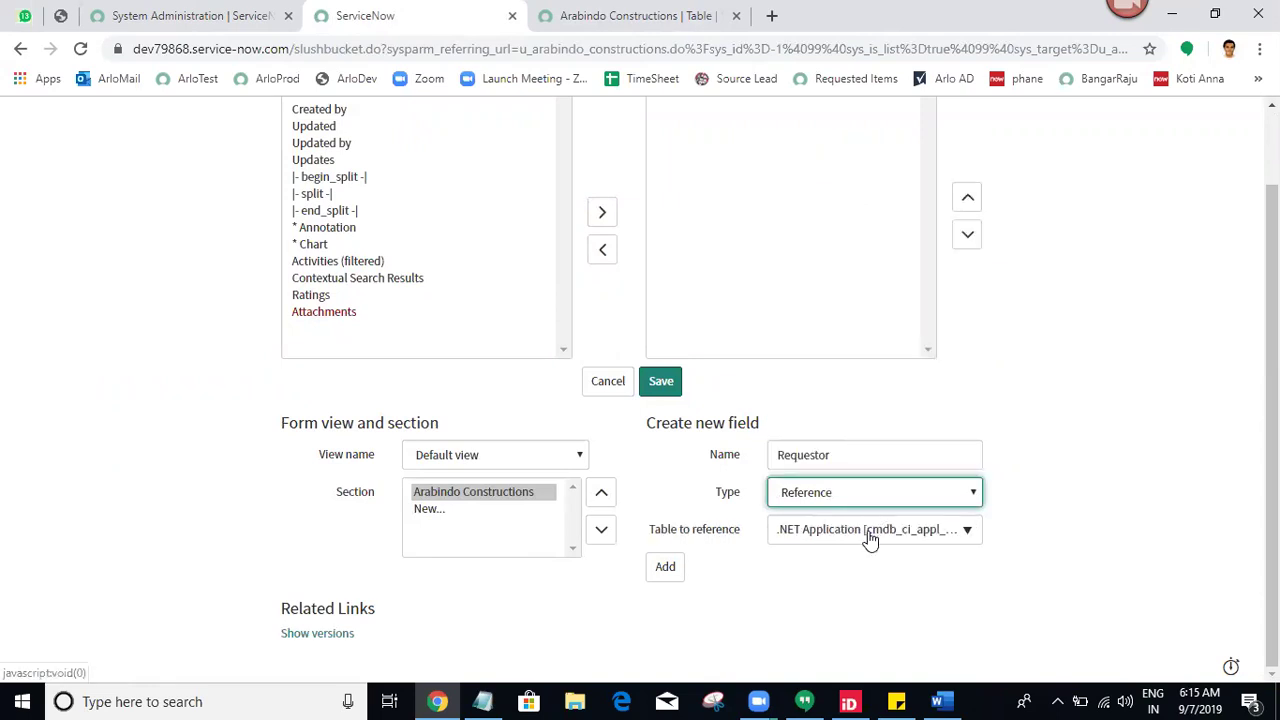
# - Search the tables for sys_user and choose User [sys_user] as the table the Requestor field references
pyautogui.click(870, 538)
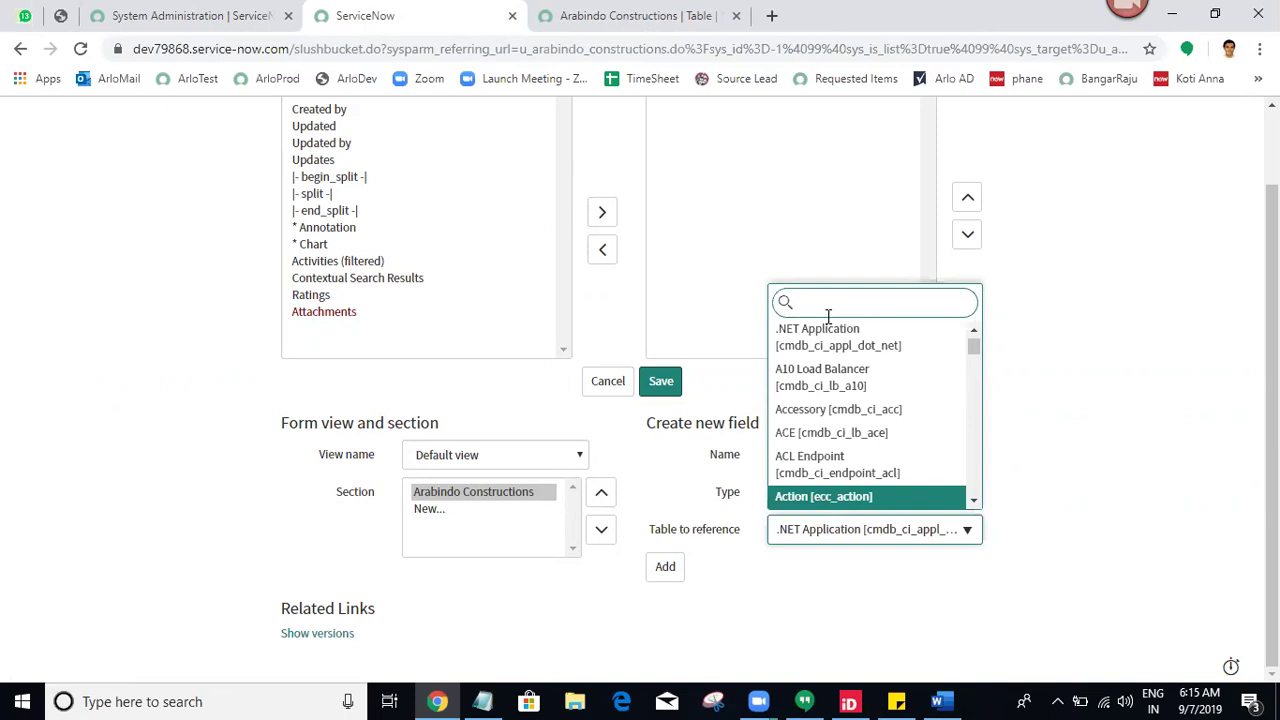
pyautogui.write('sys_user')
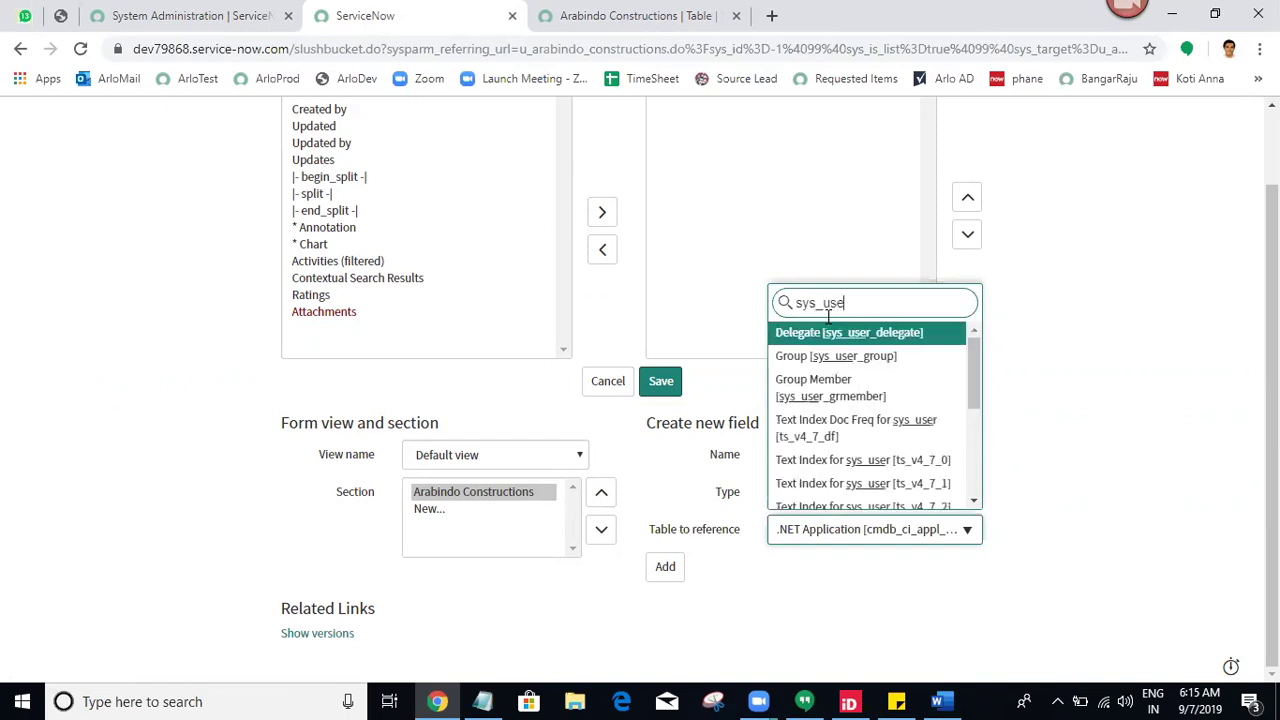
pyautogui.moveTo(973, 351); pyautogui.dragTo(984, 454)
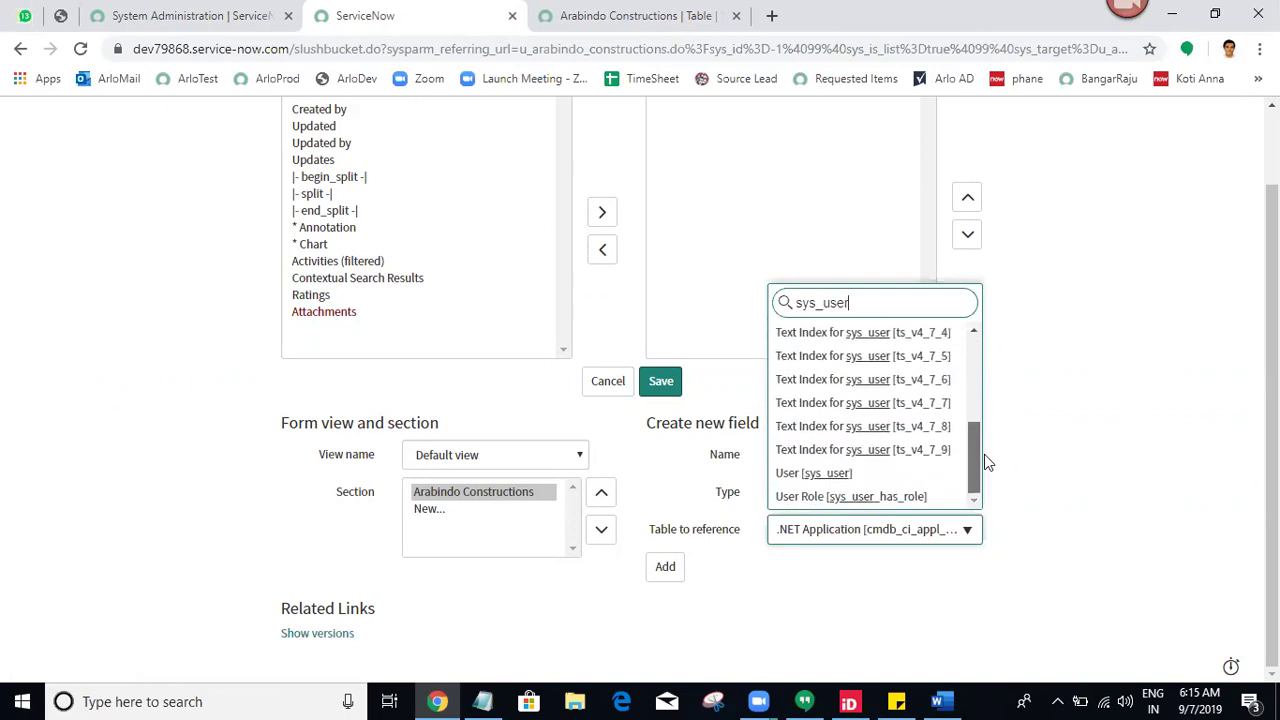
pyautogui.click(870, 472)
# - Add the Requestor field to the form and save the layout, closing the progress dialog
pyautogui.click(665, 567)
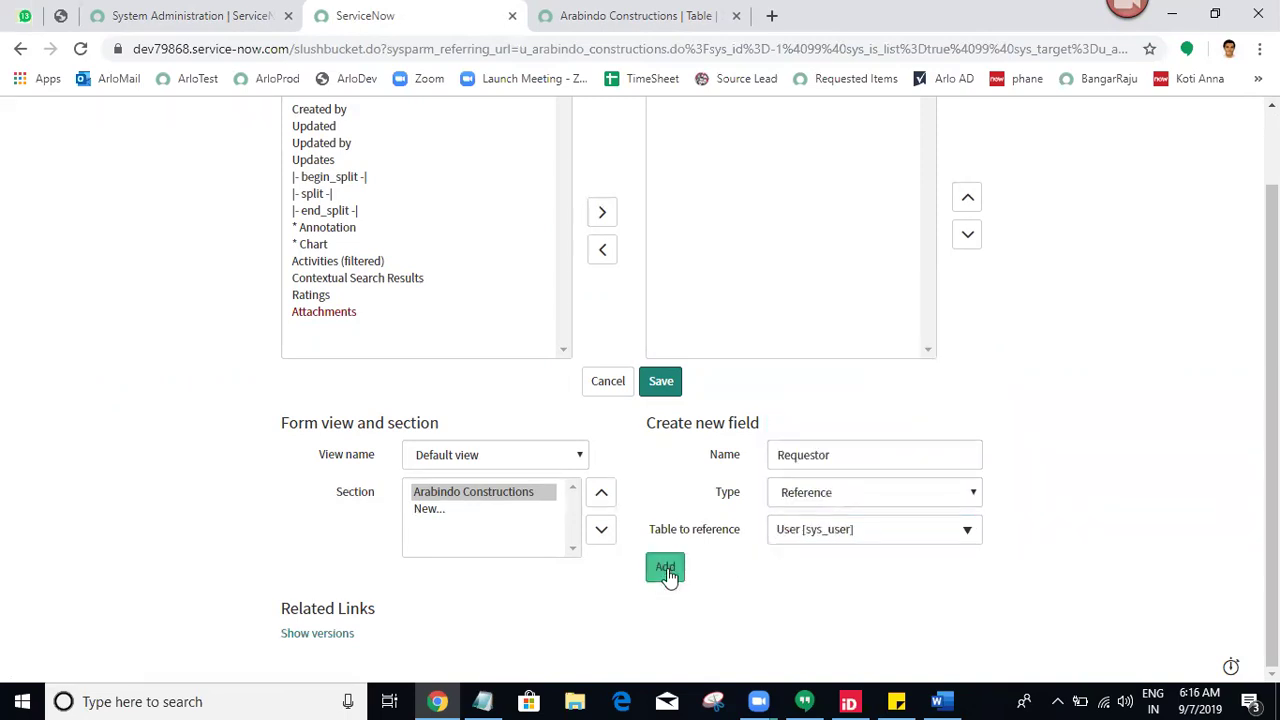
pyautogui.click(662, 384)
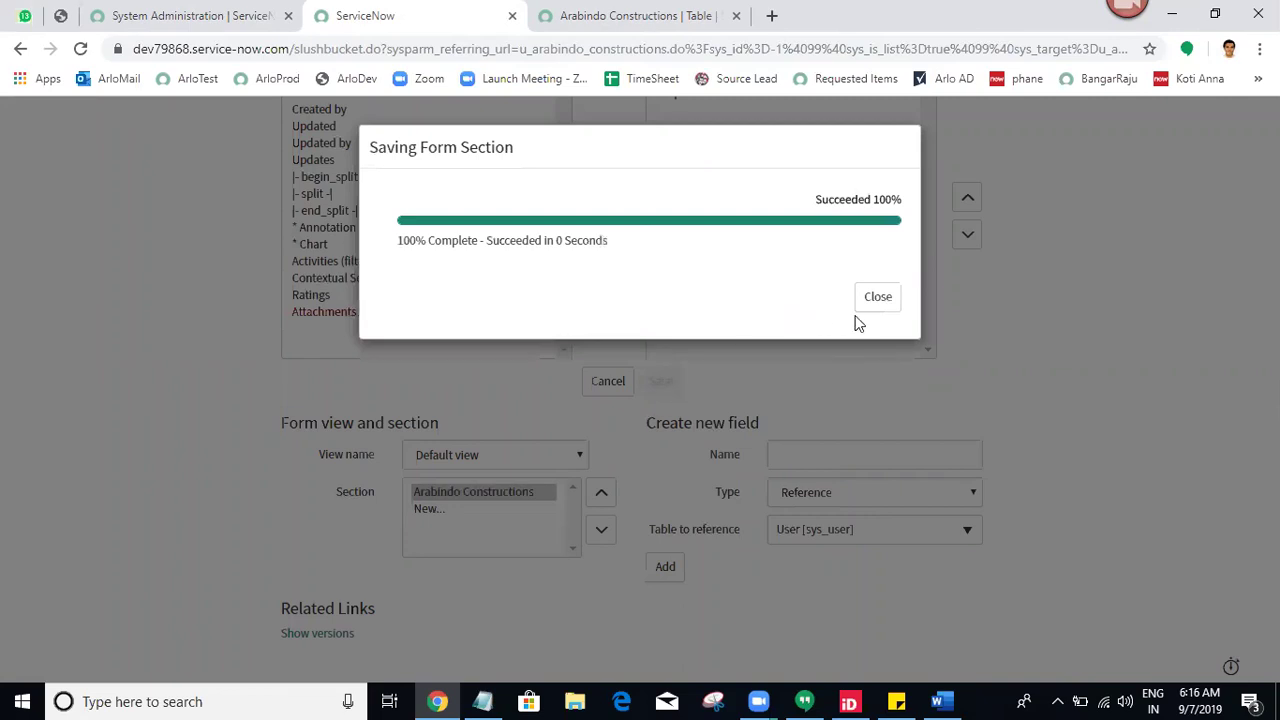
pyautogui.click(880, 297)
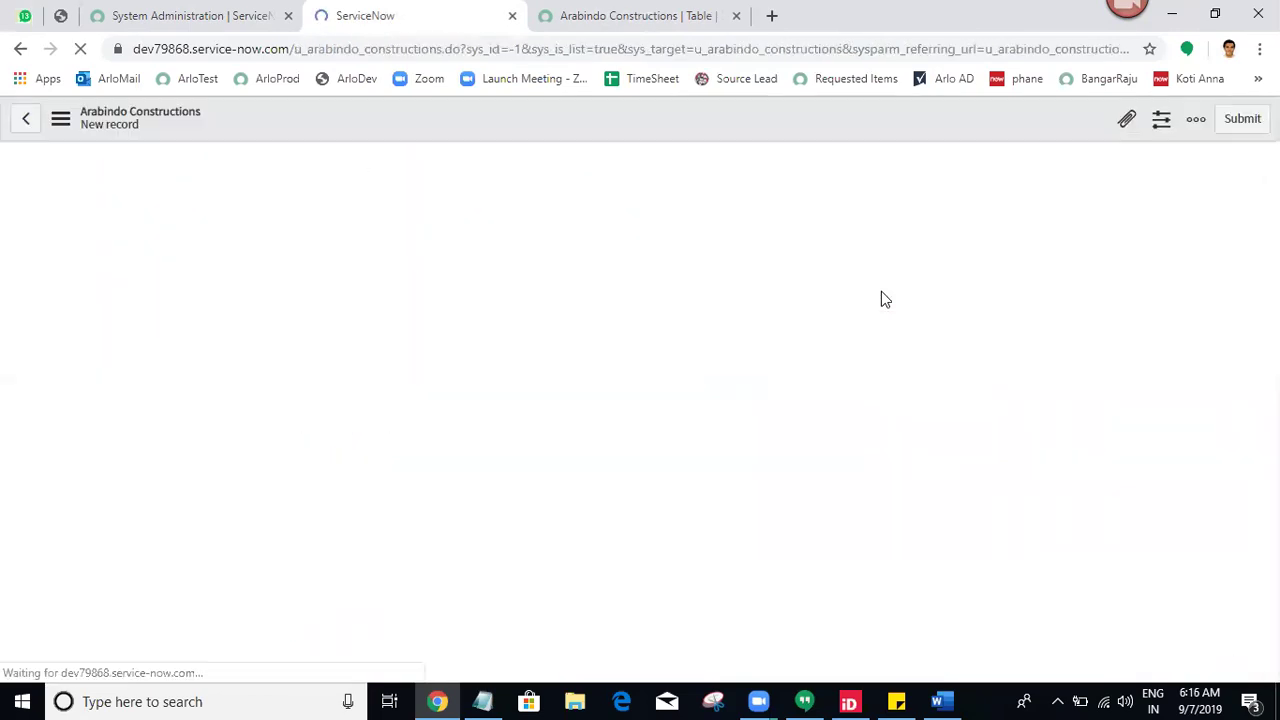
pyautogui.click(1062, 297)
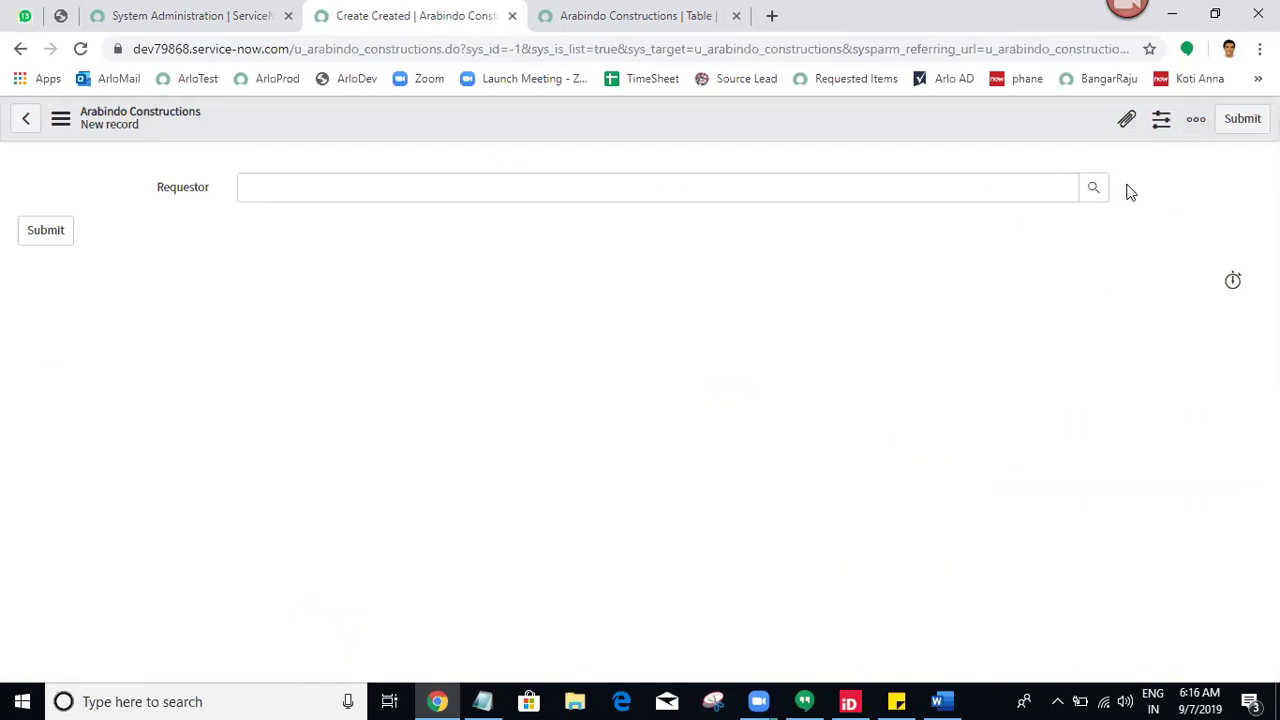
# - Search for a user by first name in the Requestor field and select the matching user
pyautogui.click(983, 200)
pyautogui.write('abel')
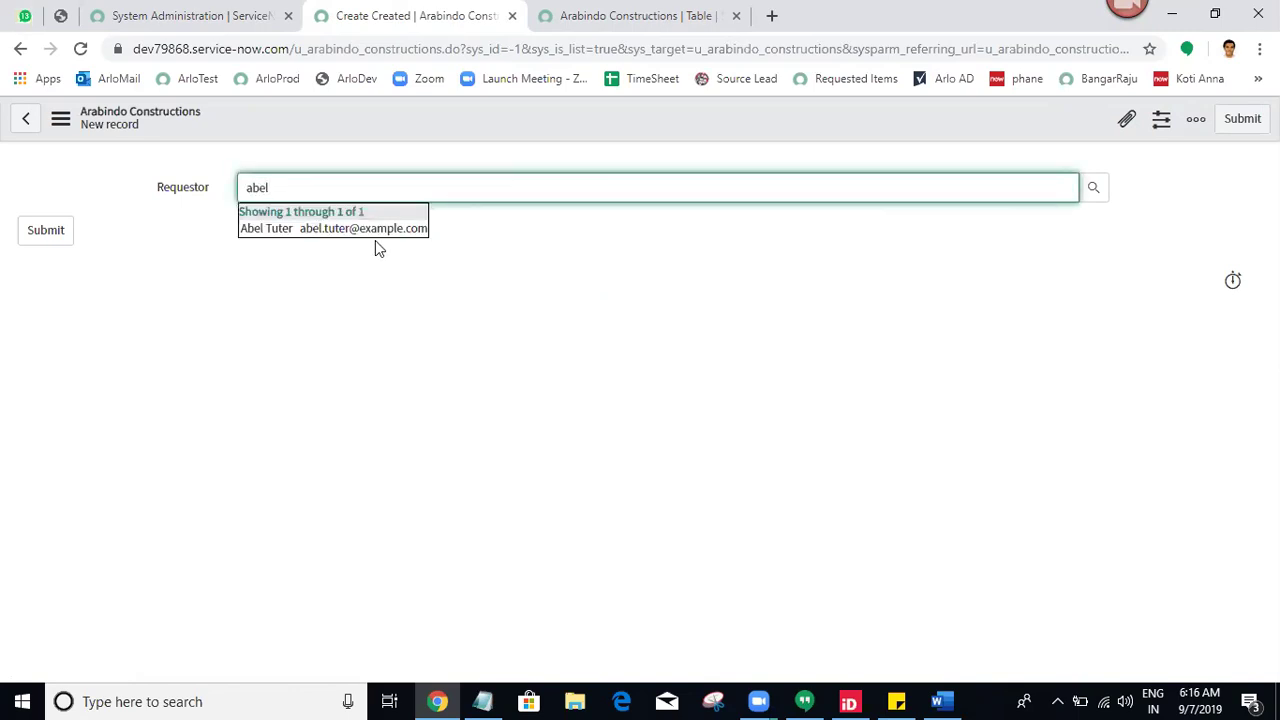
pyautogui.click(377, 229)
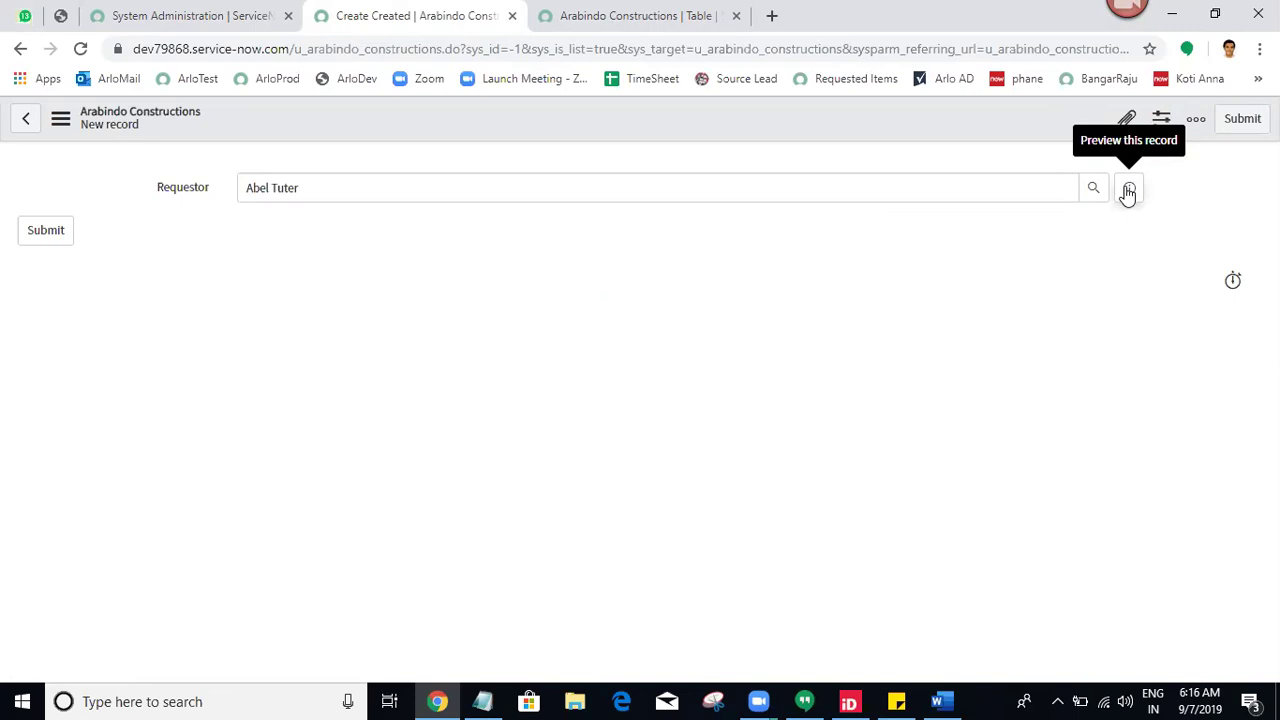
pyautogui.tripleClick(471, 183)
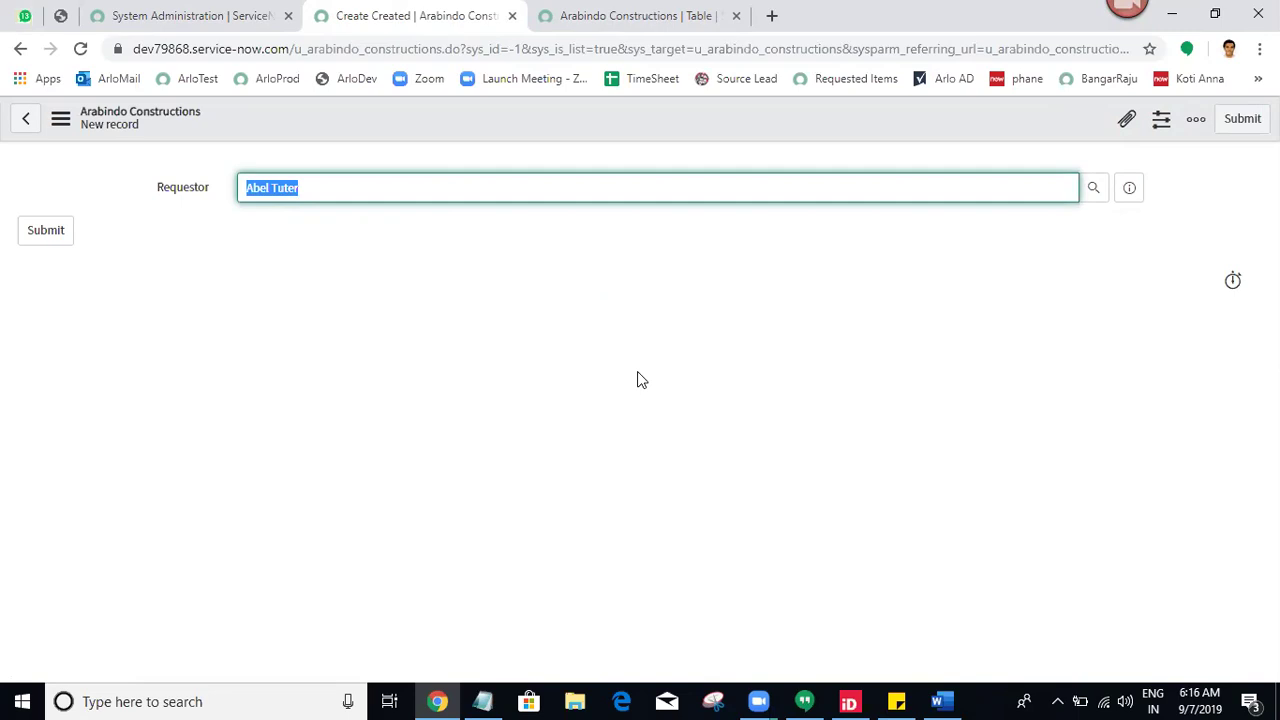
pyautogui.click(944, 395)
pyautogui.tripleClick(358, 187)
# - Preview the requestor's details, open the full user record while discarding unsaved changes, and return to the new record form
pyautogui.click(1134, 197)
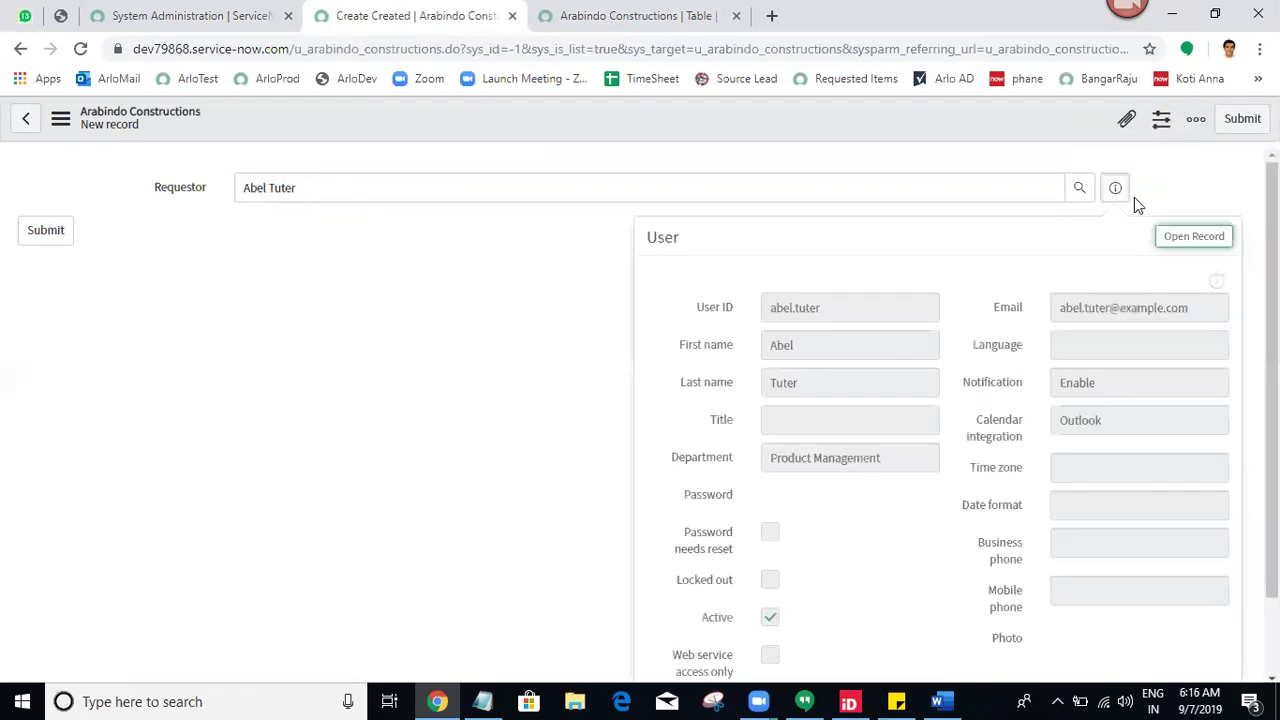
pyautogui.moveTo(1272, 380); pyautogui.dragTo(1272, 454)
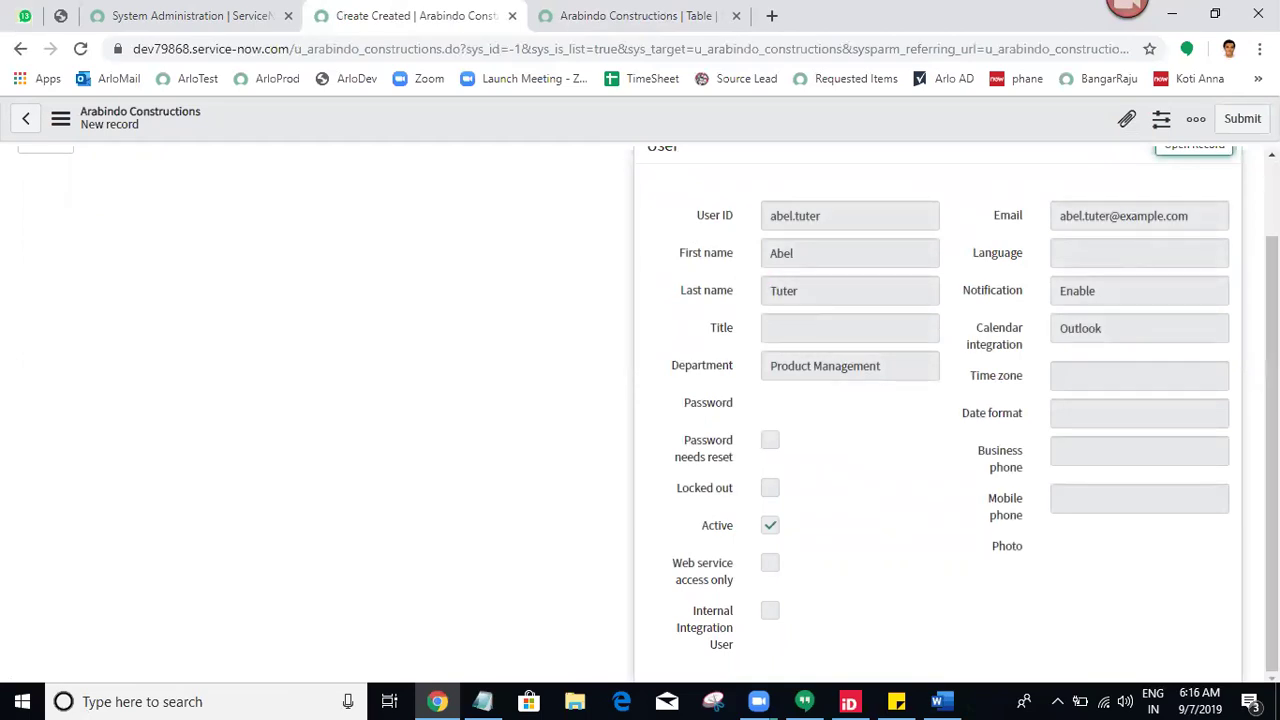
pyautogui.scroll(1, 647, 409)
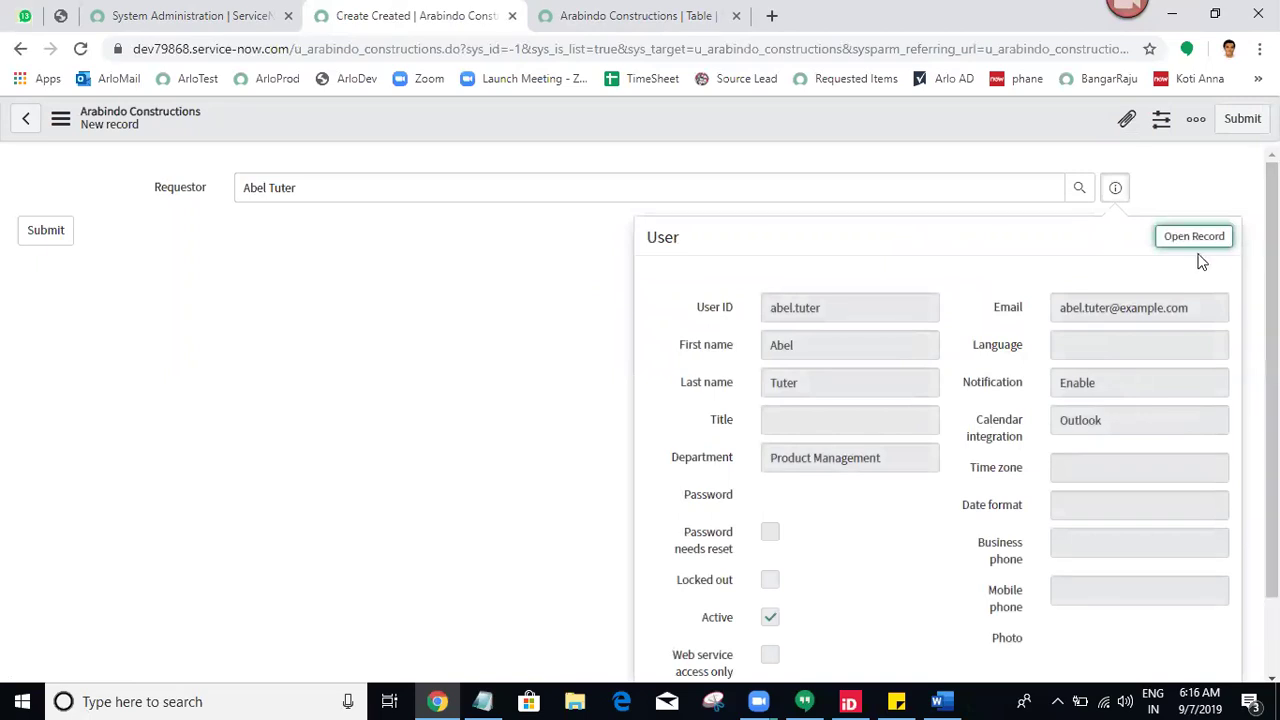
pyautogui.click(1188, 238)
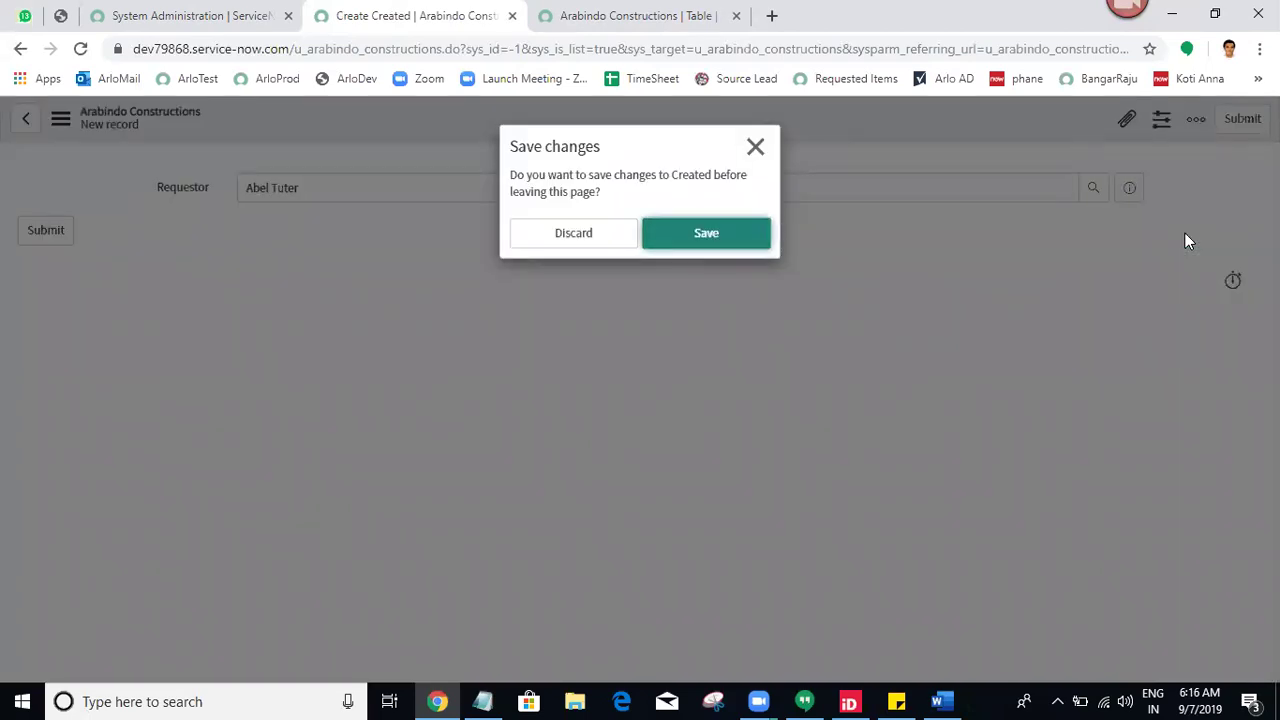
pyautogui.click(598, 232)
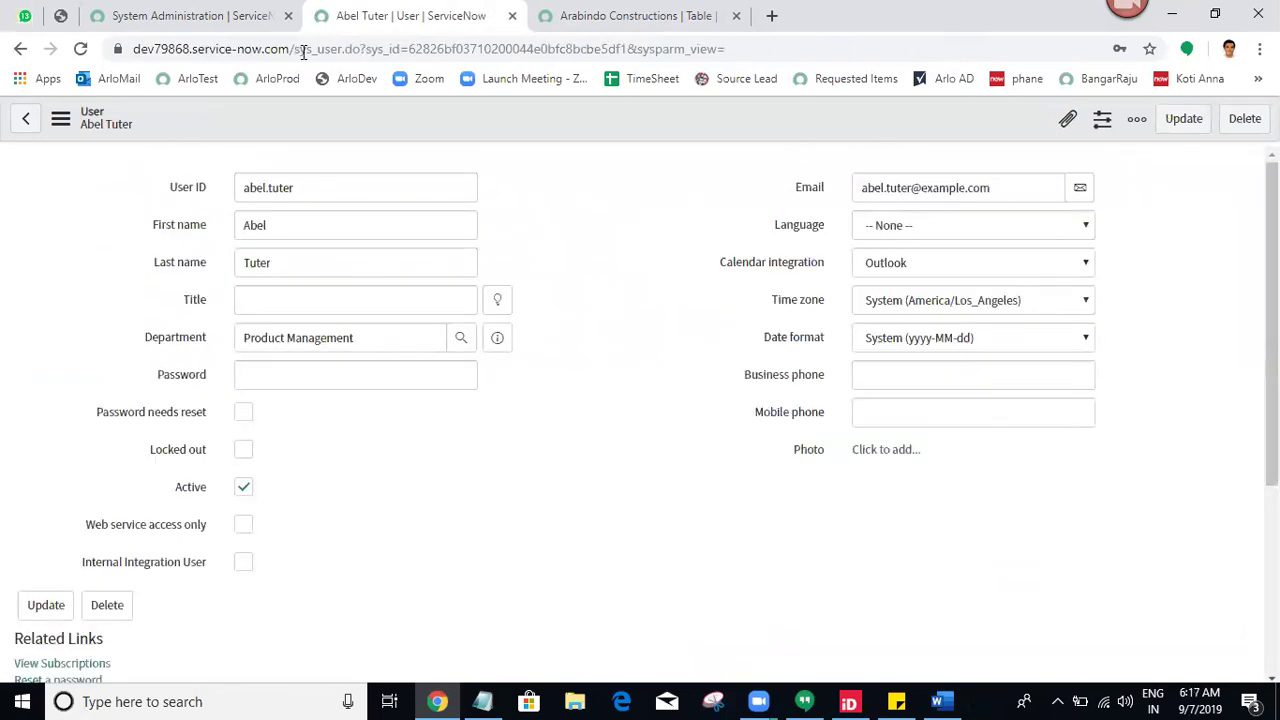
pyautogui.click(20, 49)
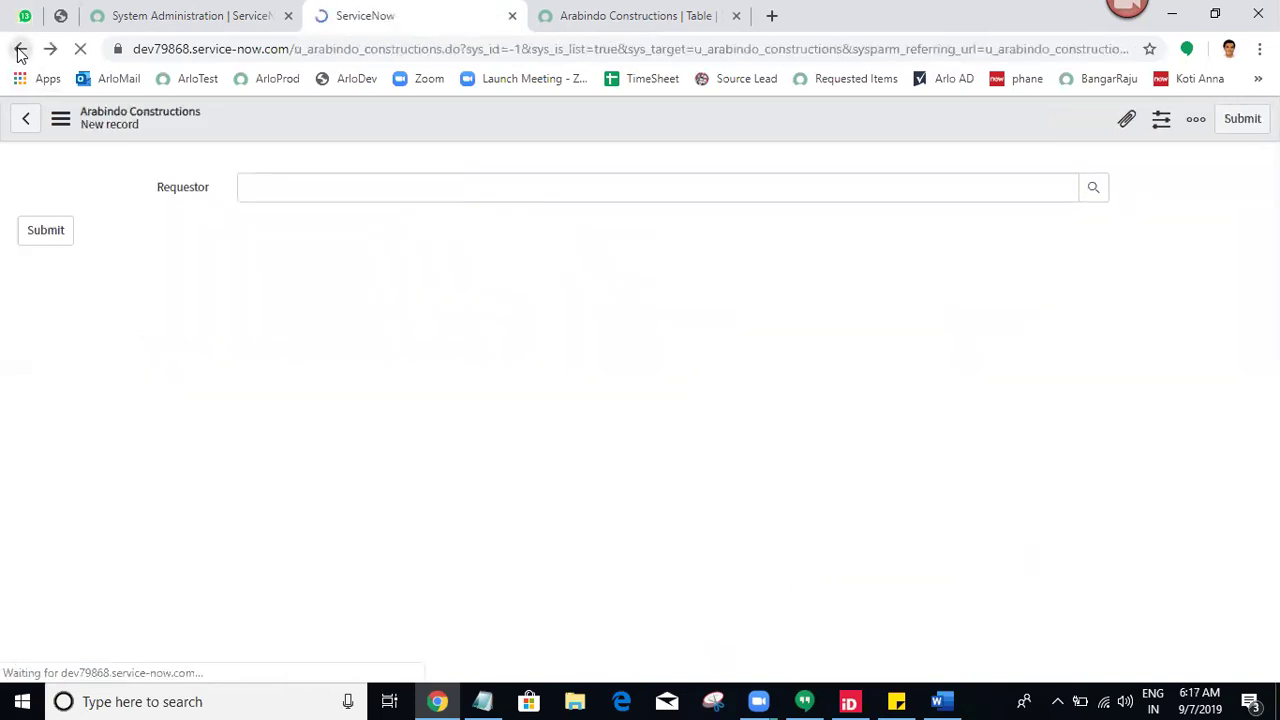
# - Fill the emptied Requestor field with the same user again
pyautogui.click(354, 194)
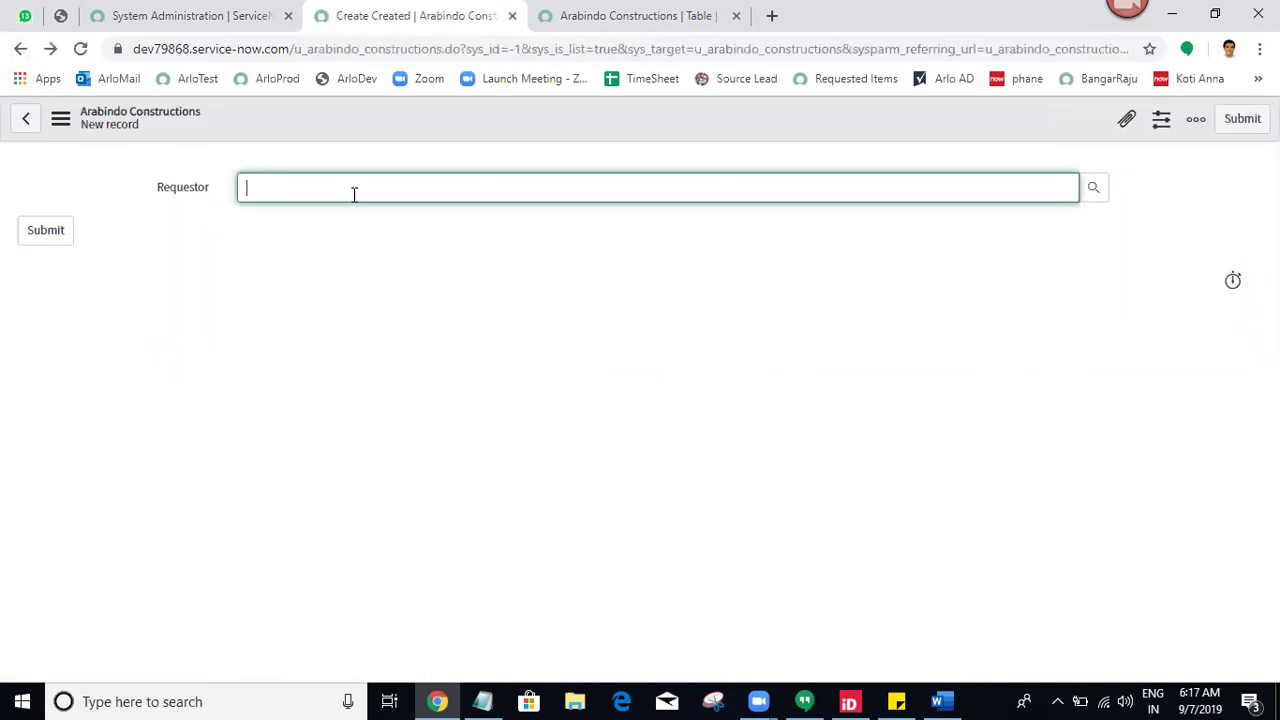
pyautogui.write('abel')
pyautogui.click(323, 228)
pyautogui.click(980, 358)
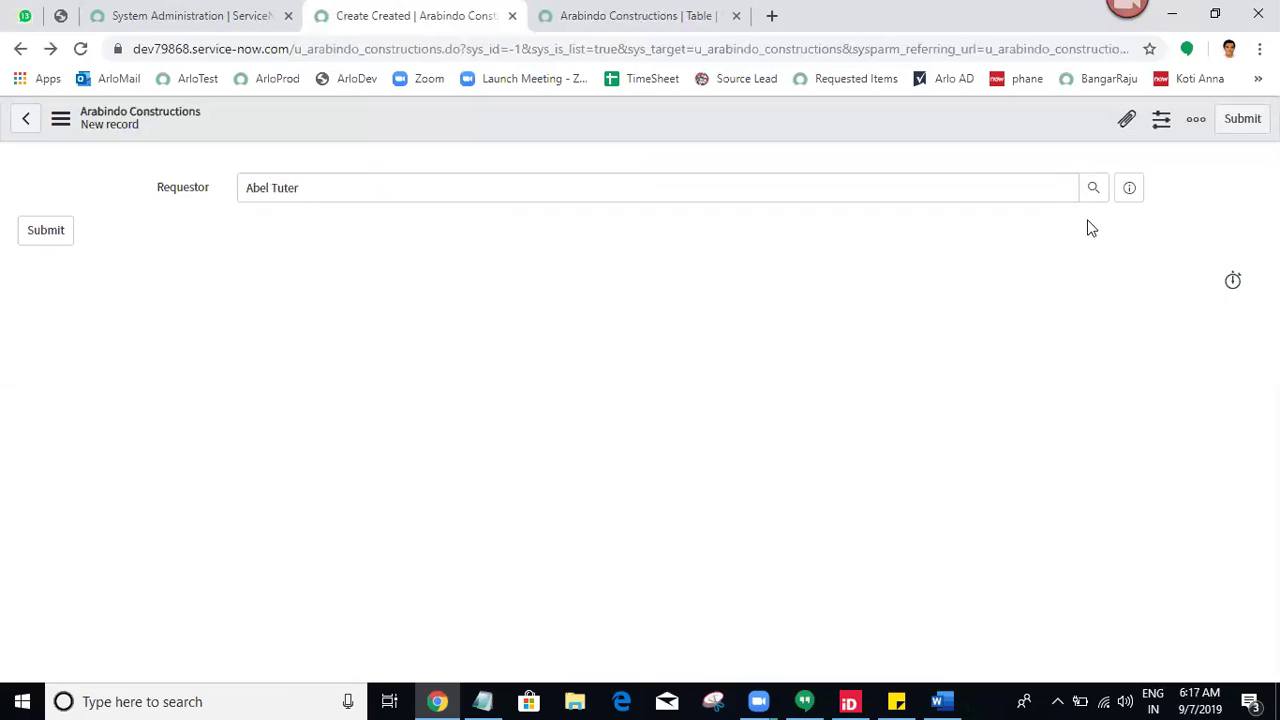
# - Review the selected requestor's user details in the record preview and close it
pyautogui.click(1130, 189)
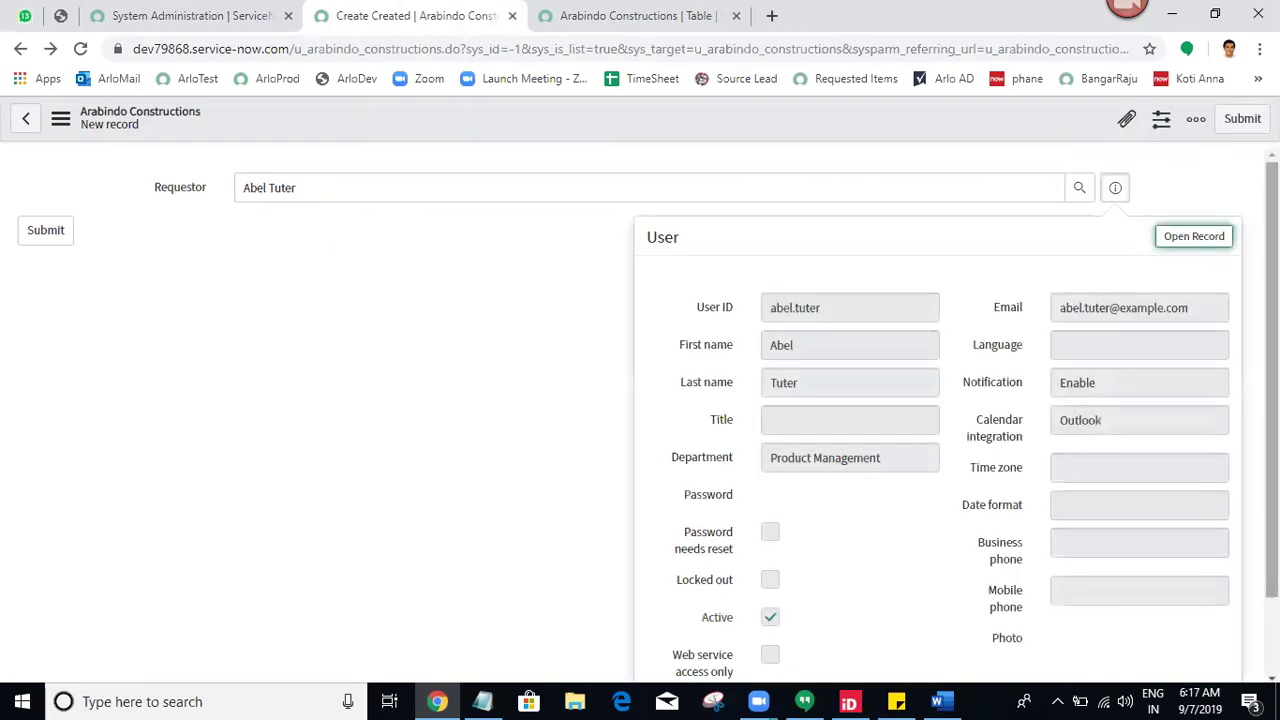
pyautogui.scroll(-1, 1208, 273)
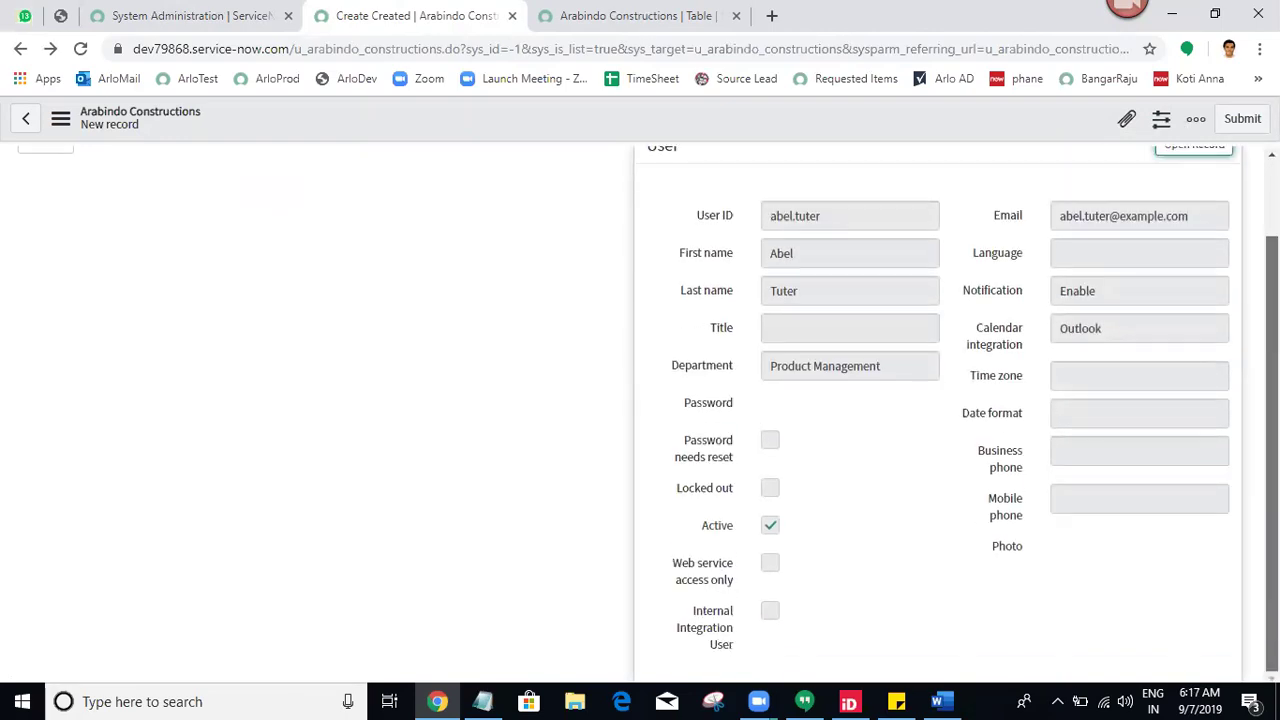
pyautogui.scroll(1, 1215, 275)
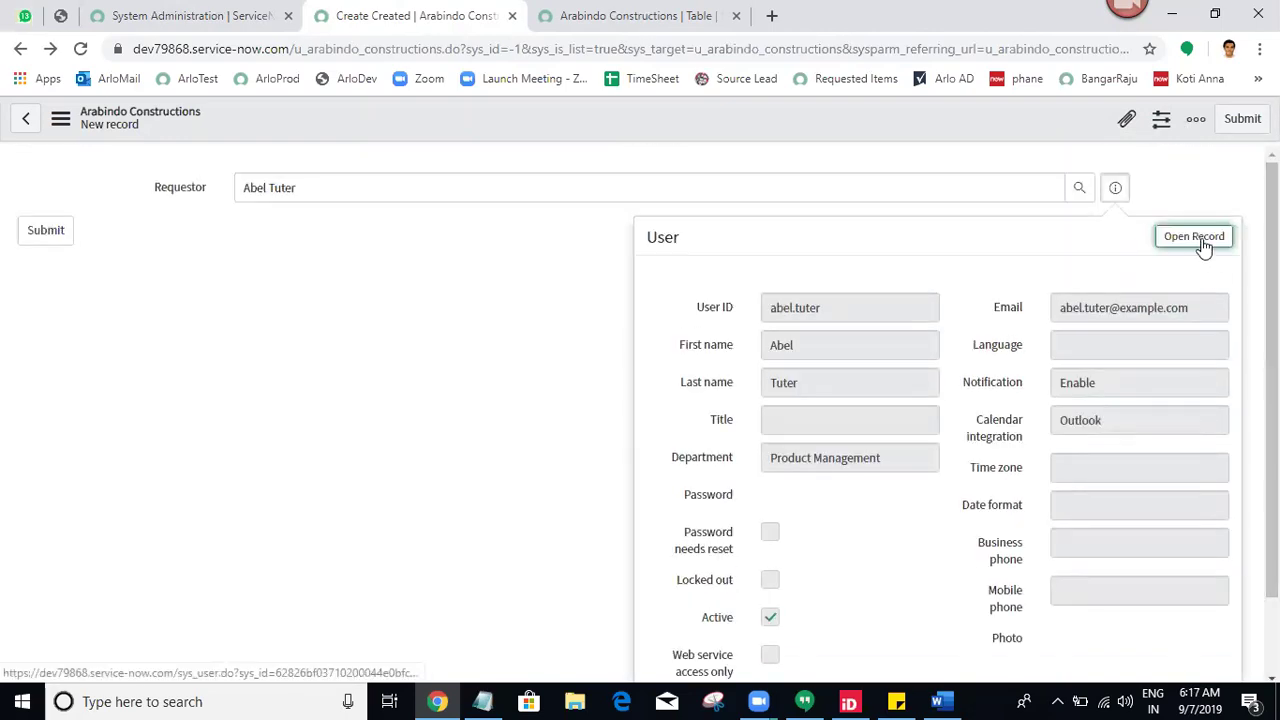
pyautogui.click(400, 354)
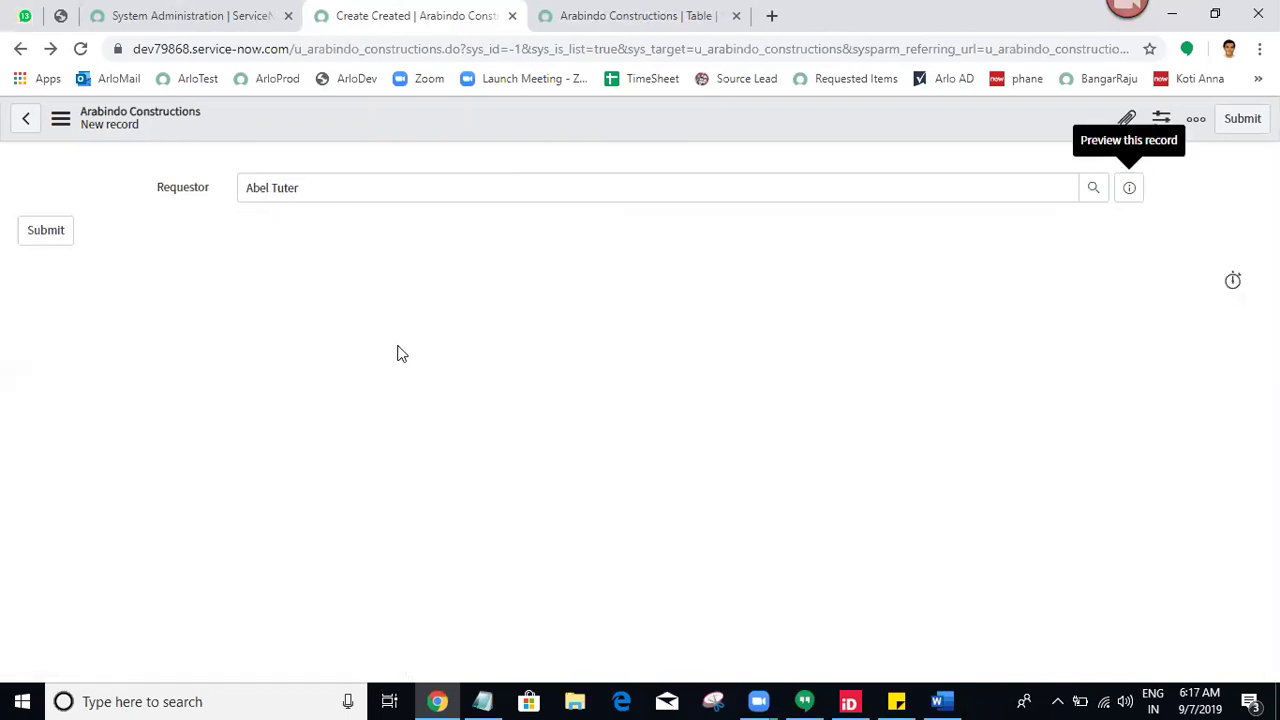
pyautogui.click(1131, 191)
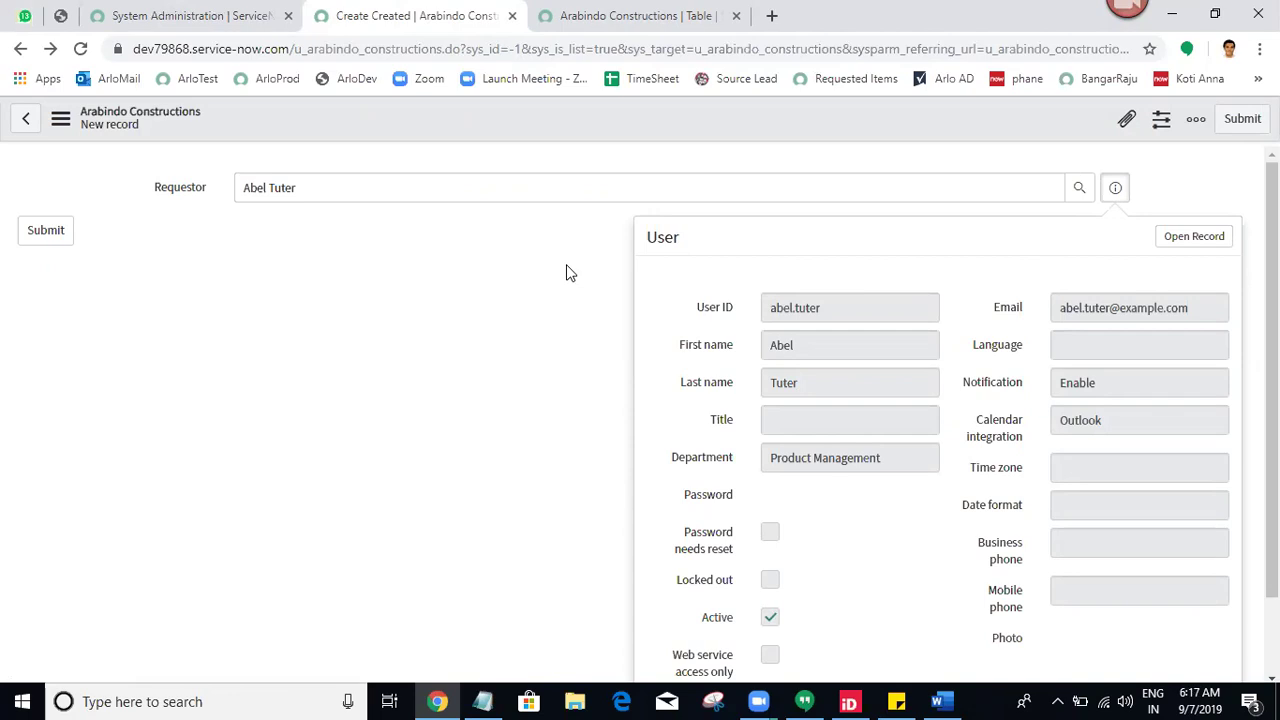
pyautogui.press('Escape')
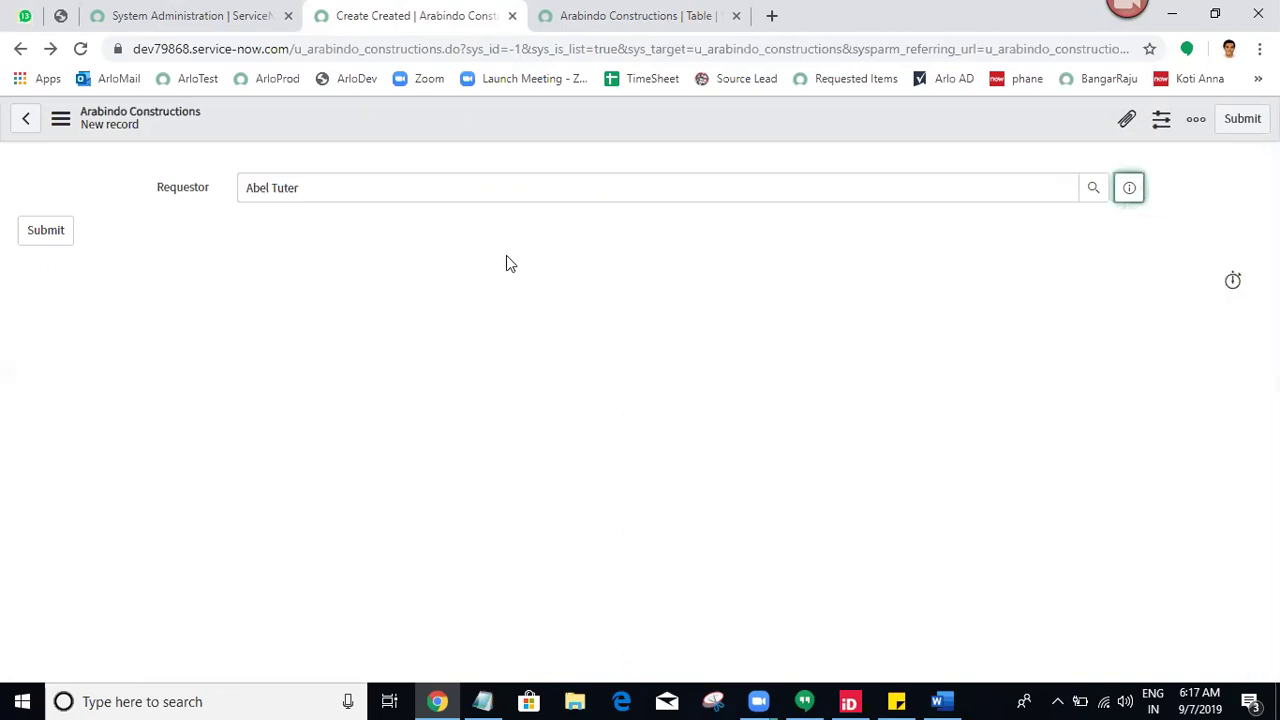
# - Open the Form Layout configuration for the Arabindo Constructions form, discarding the unsaved record changes
pyautogui.rightClick(512, 108)
pyautogui.moveTo(536, 148)
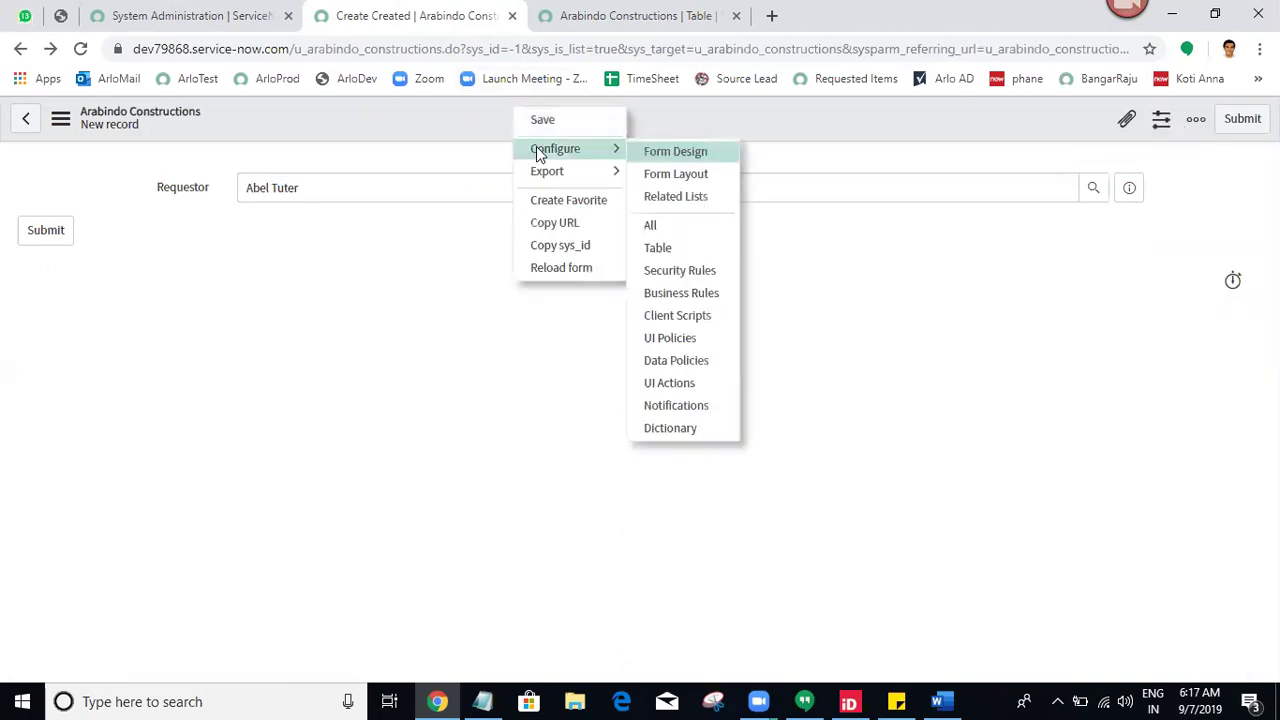
pyautogui.click(677, 175)
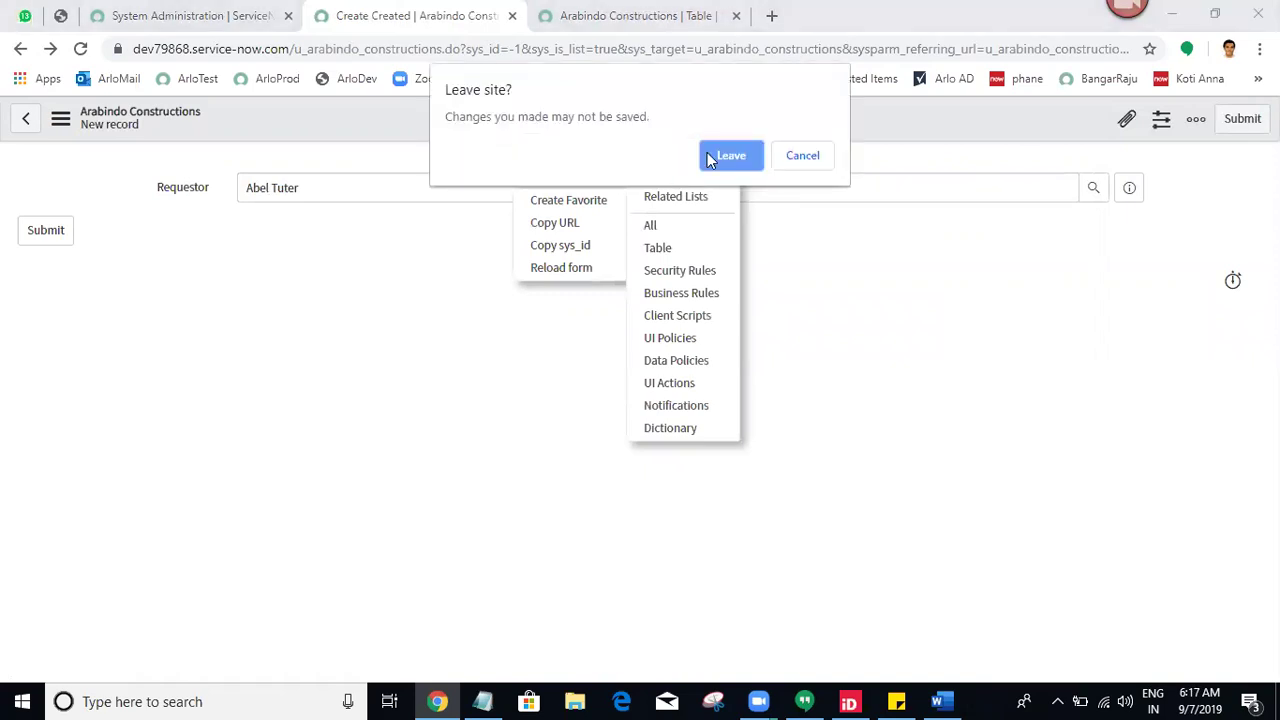
pyautogui.click(731, 156)
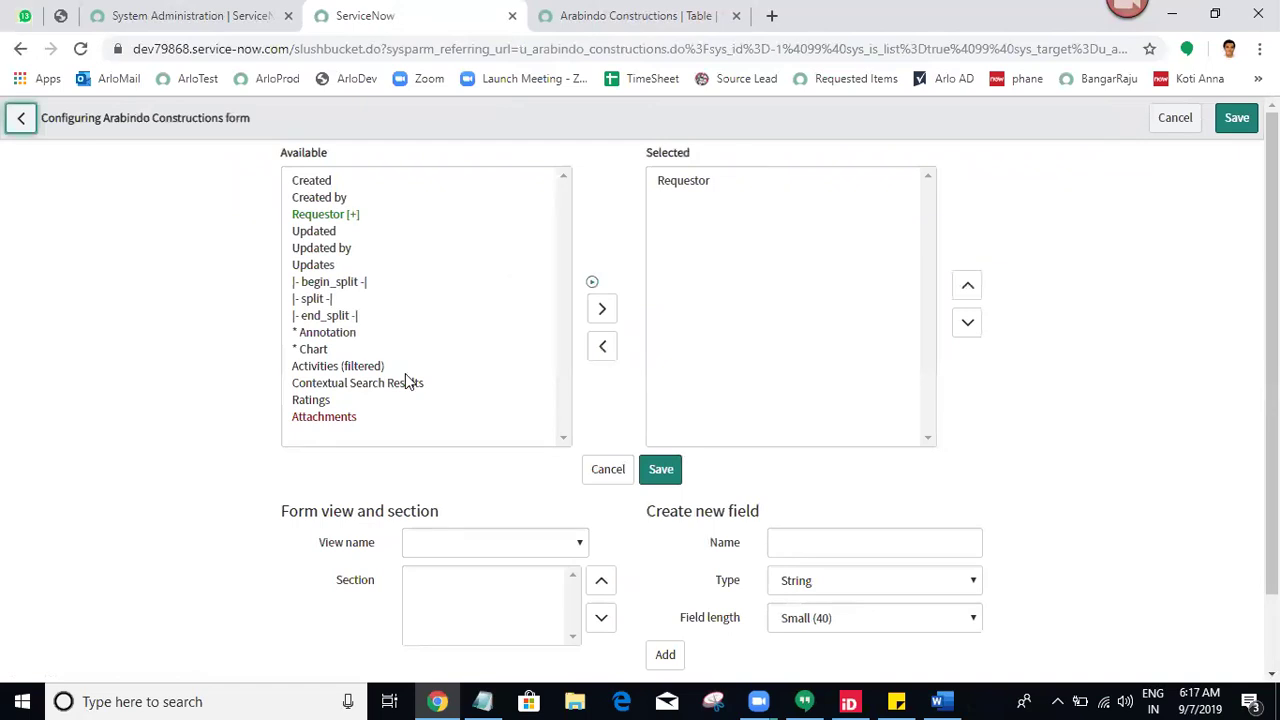
# - Expand the Requestor reference among the available fields and look through its User fields
pyautogui.click(340, 215)
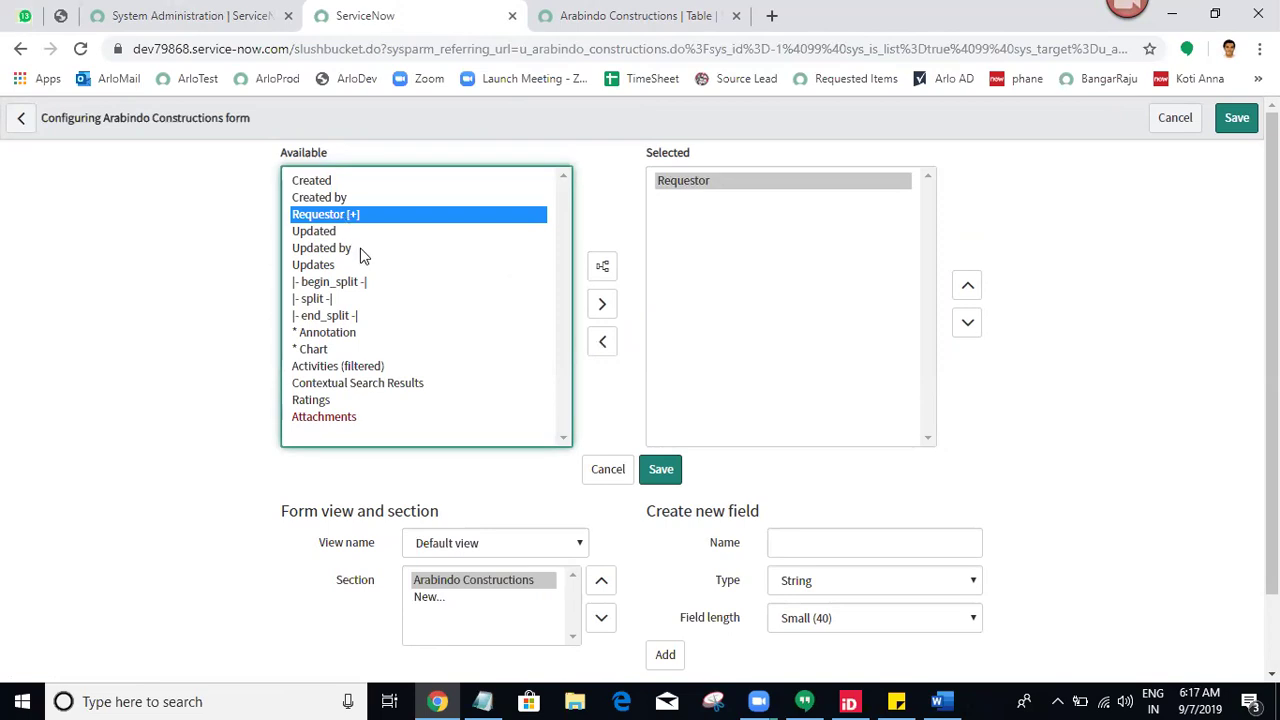
pyautogui.click(360, 248)
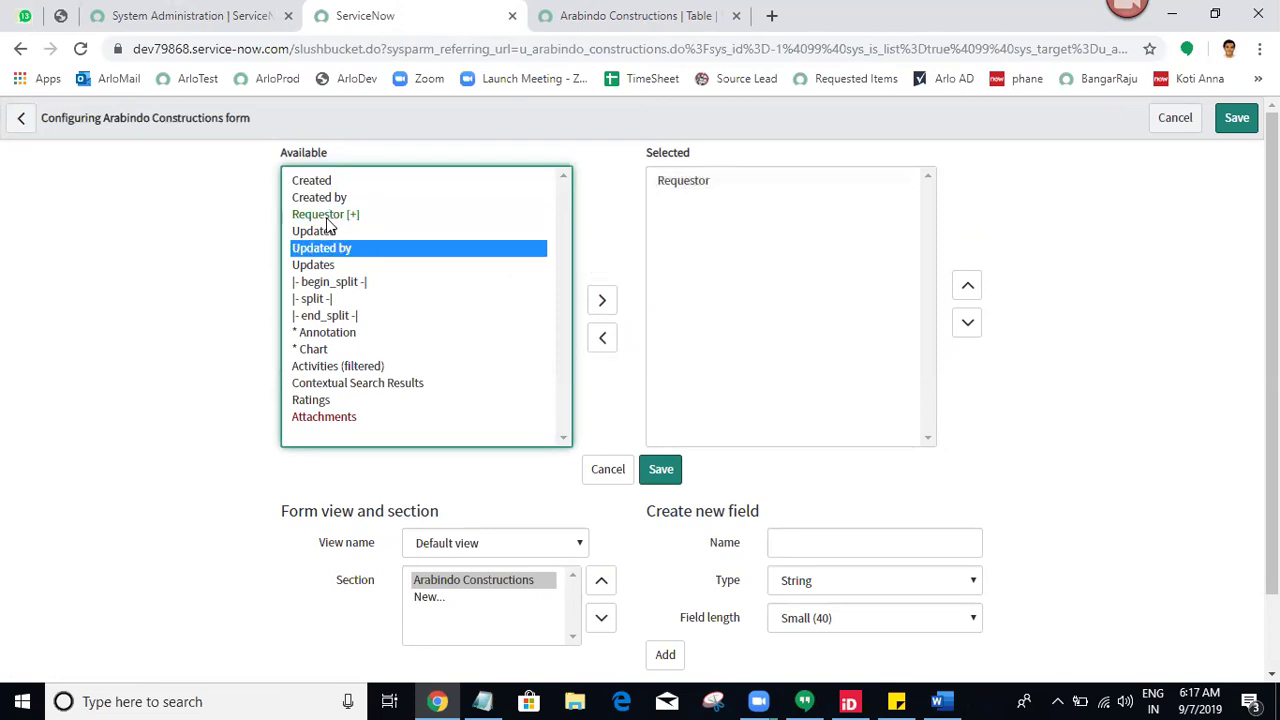
pyautogui.click(328, 220)
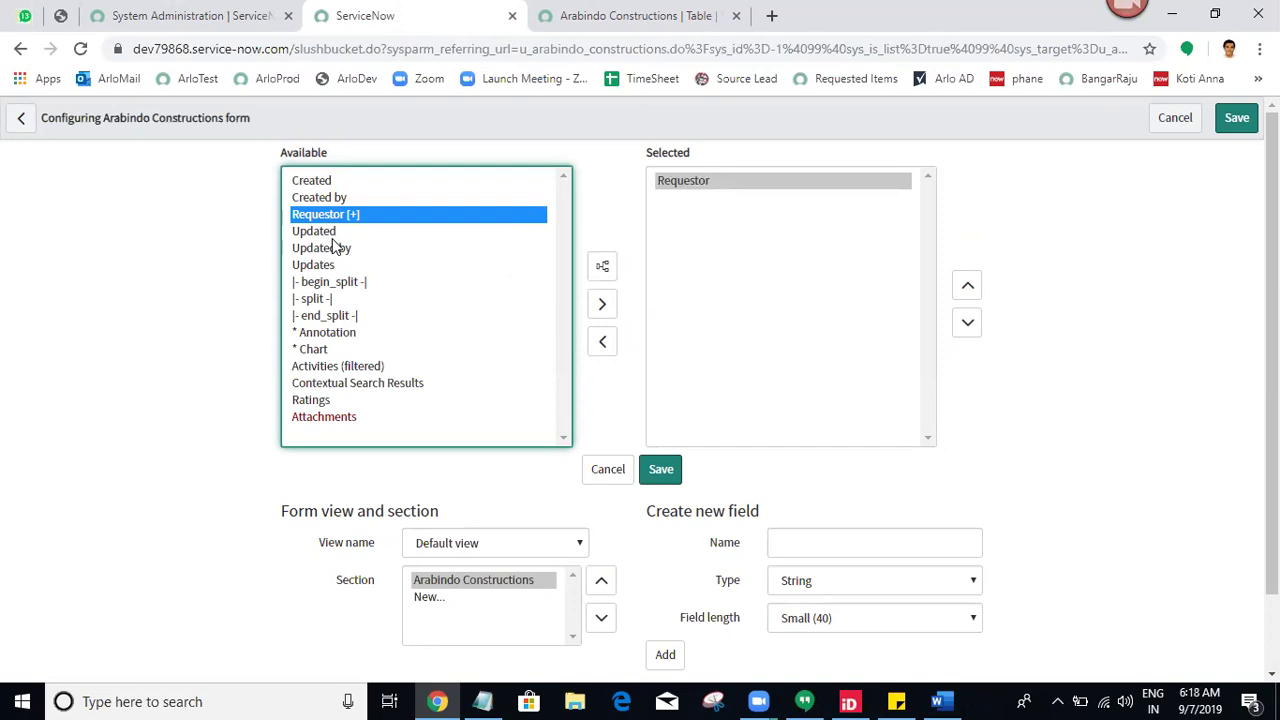
pyautogui.click(334, 238)
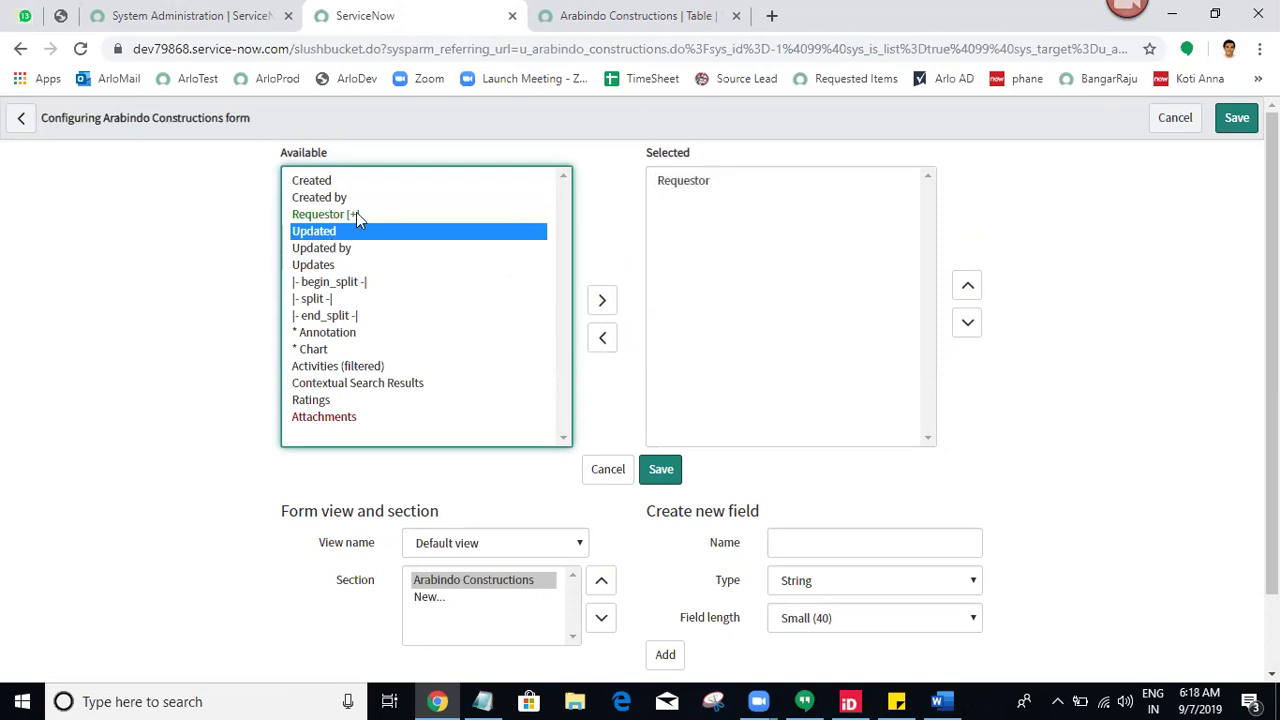
pyautogui.click(356, 213)
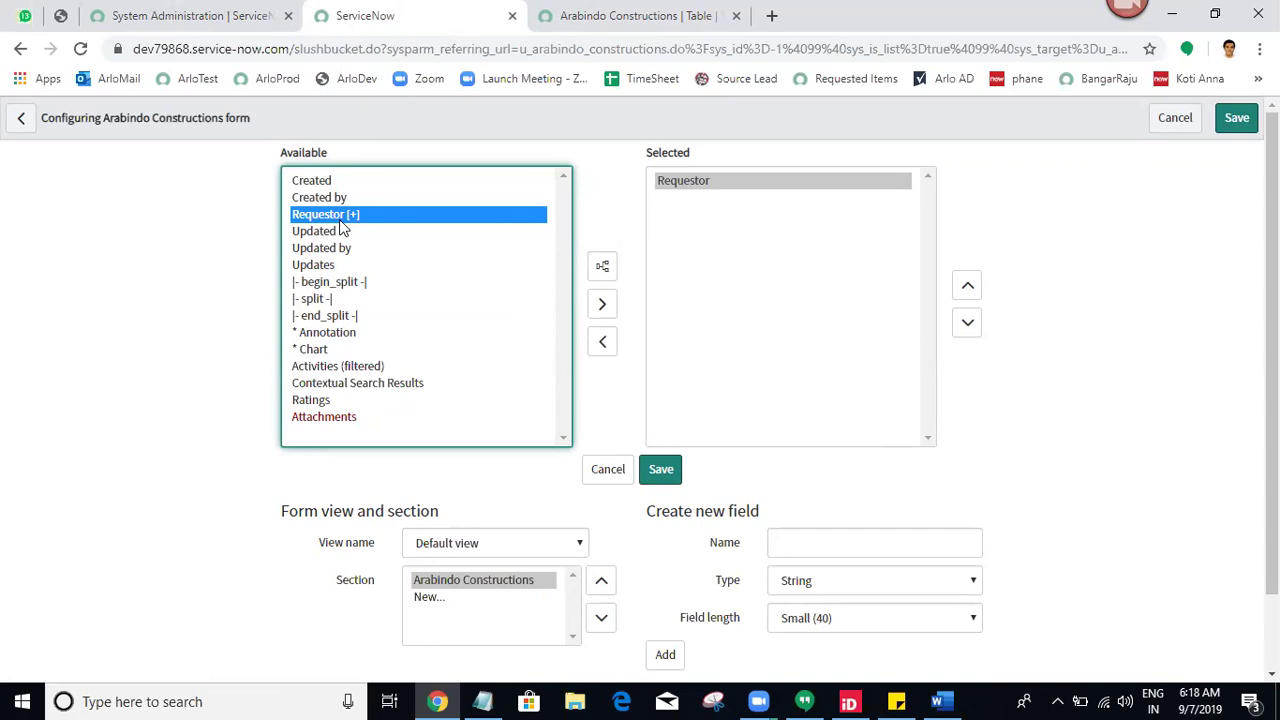
pyautogui.click(603, 270)
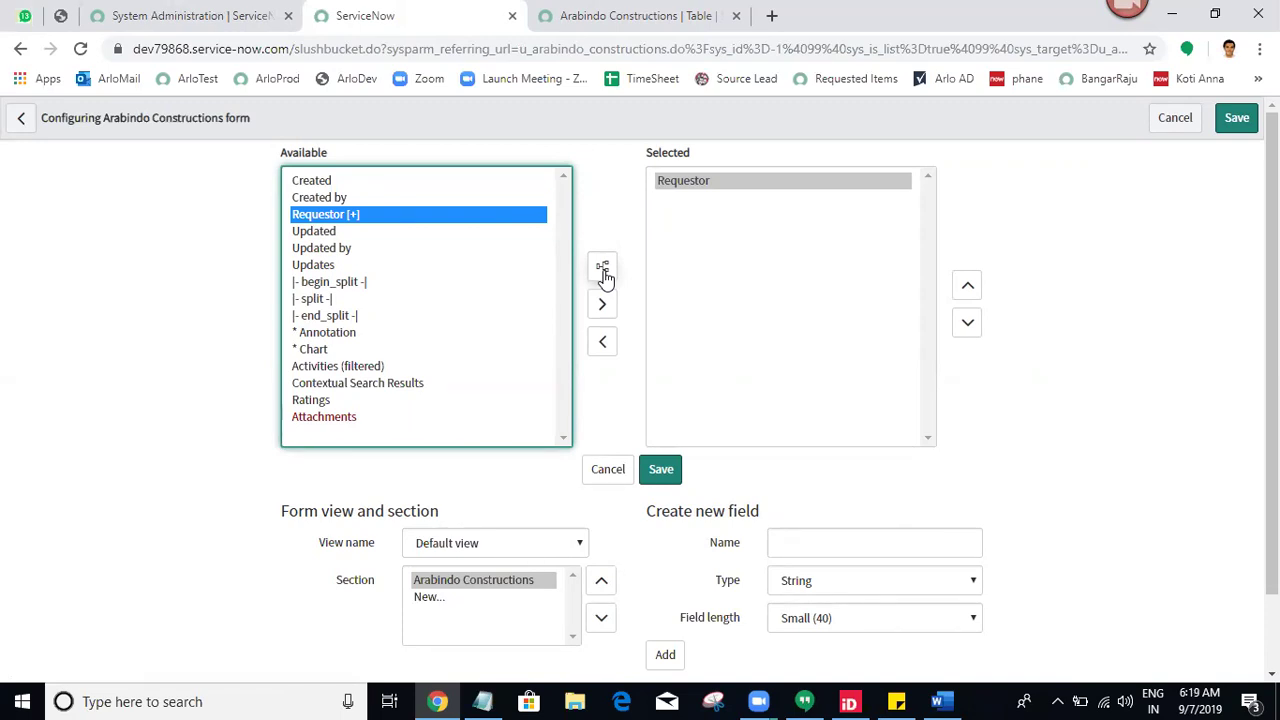
pyautogui.click(603, 270)
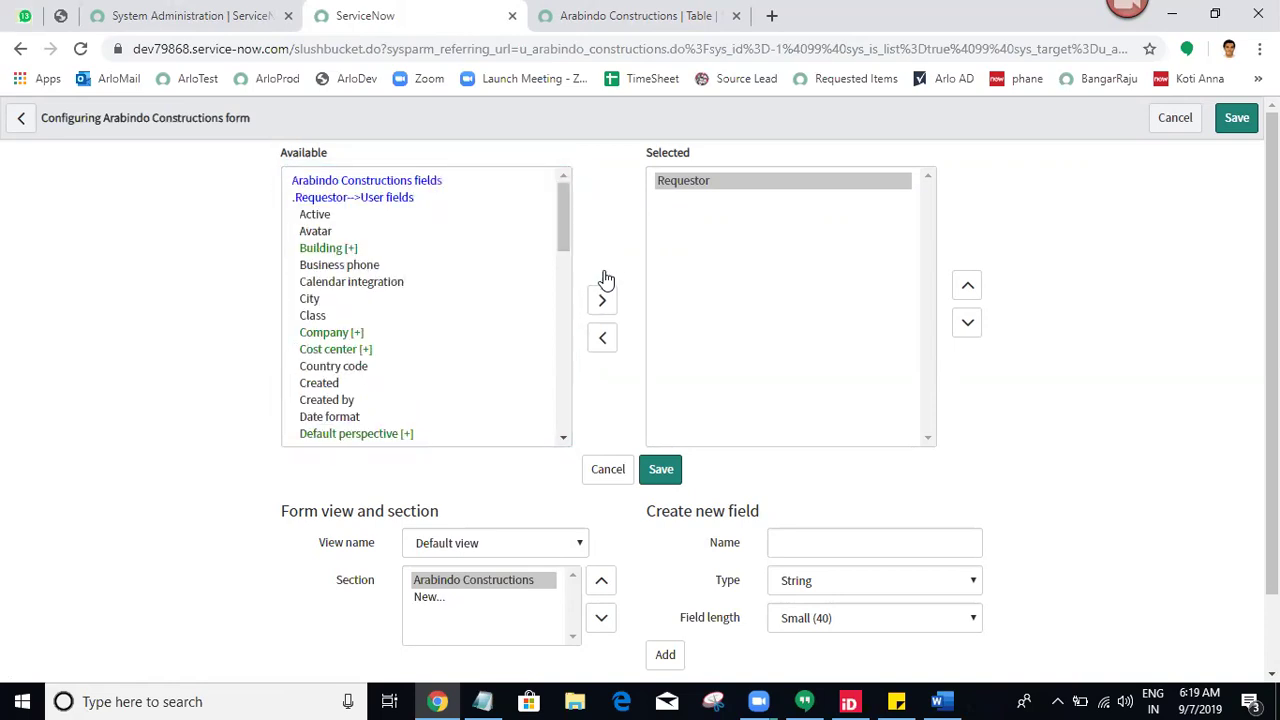
pyautogui.moveTo(566, 231); pyautogui.dragTo(588, 436)
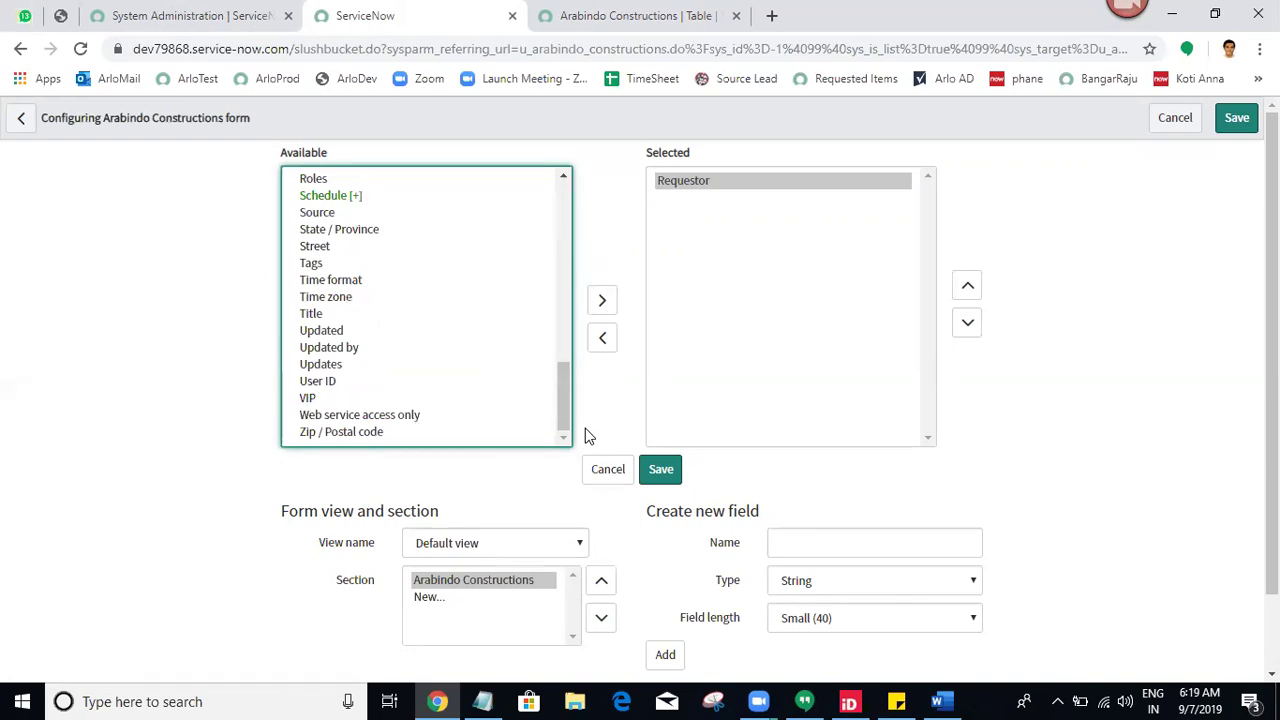
pyautogui.moveTo(566, 416); pyautogui.dragTo(594, 219)
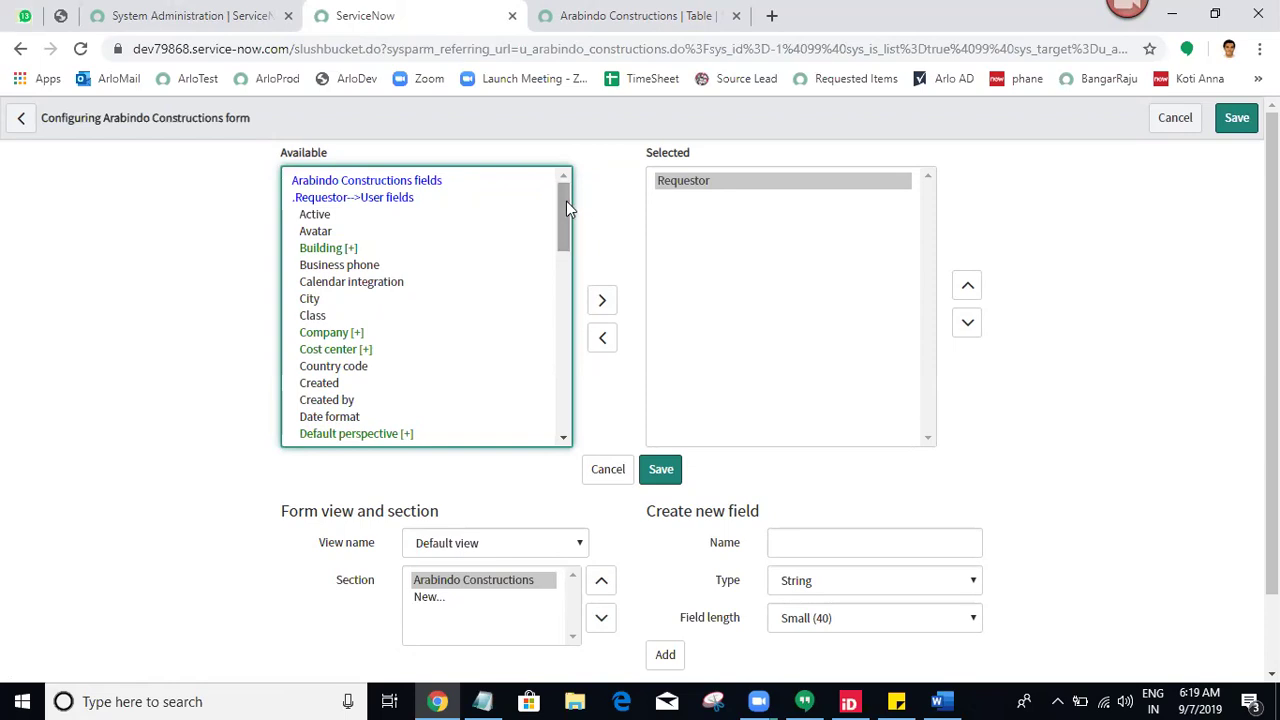
# - Add the requestor's First name field to the selected form fields
pyautogui.click(341, 298)
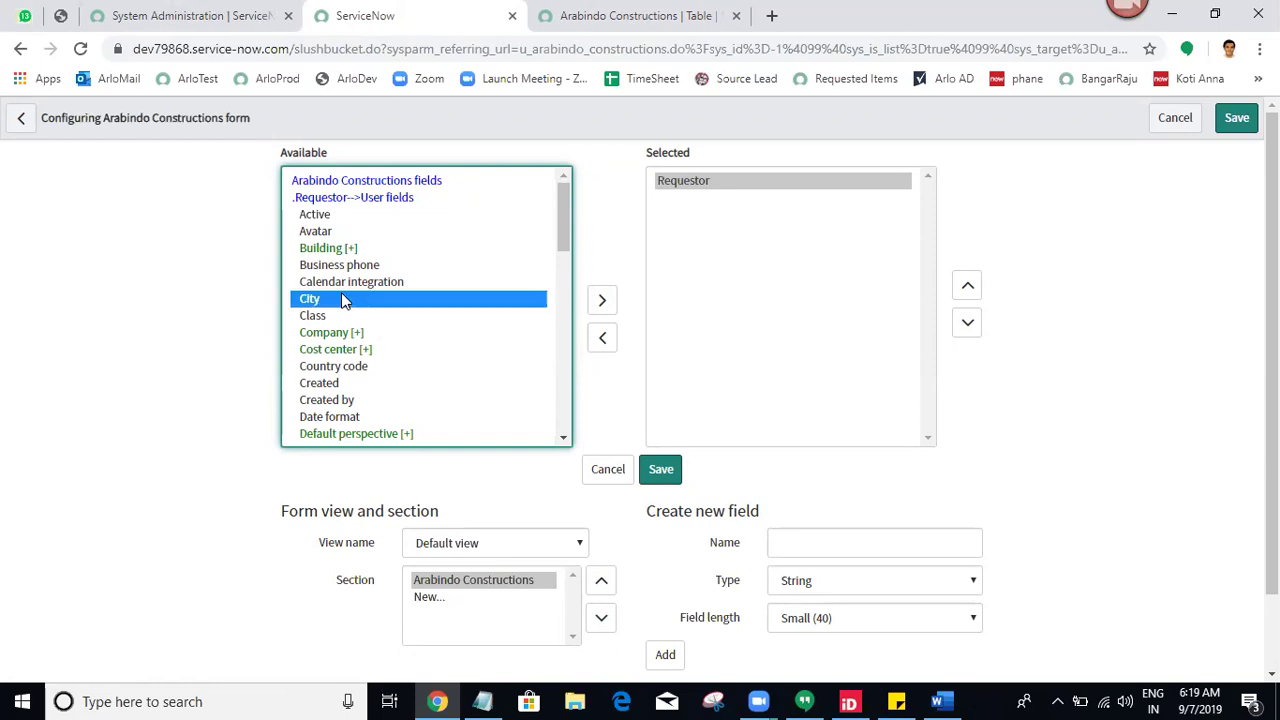
pyautogui.press('f')
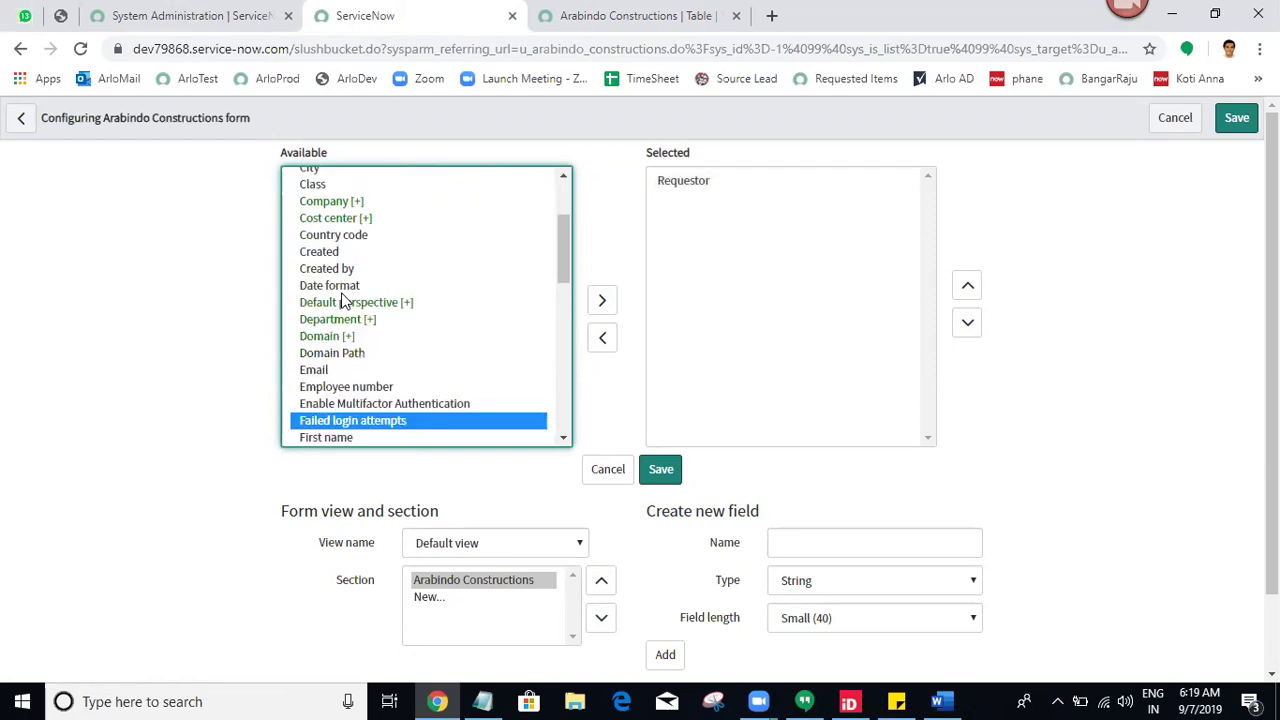
pyautogui.click(326, 437)
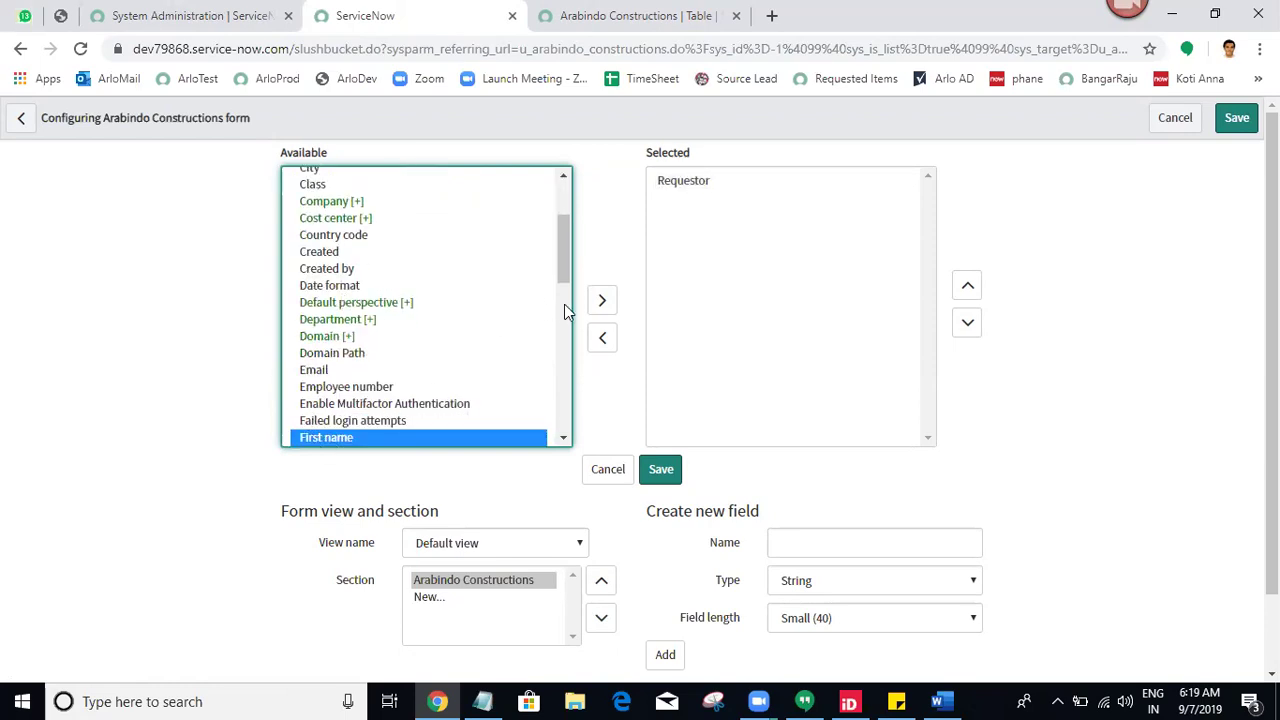
pyautogui.click(601, 302)
# - Add the requestor's Last name field to the selected form fields
pyautogui.click(433, 340)
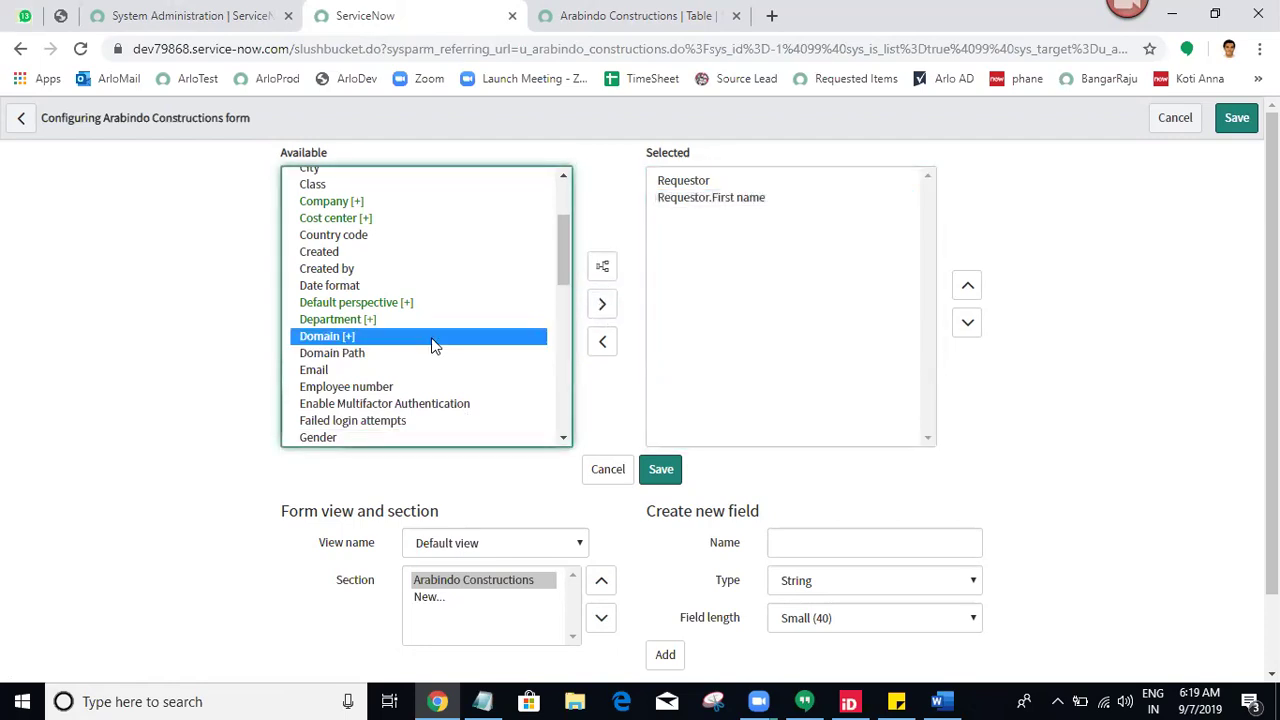
pyautogui.press('l')
pyautogui.press('Down')
pyautogui.press('Down')
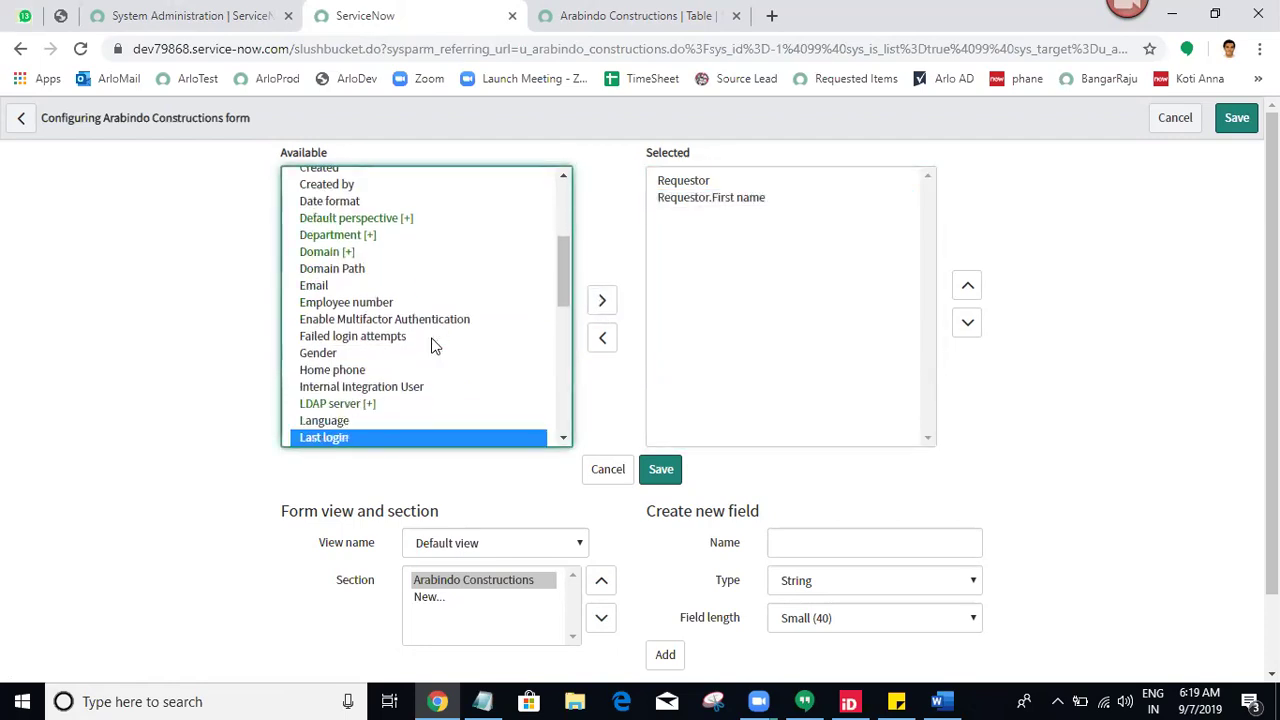
pyautogui.press('Down')
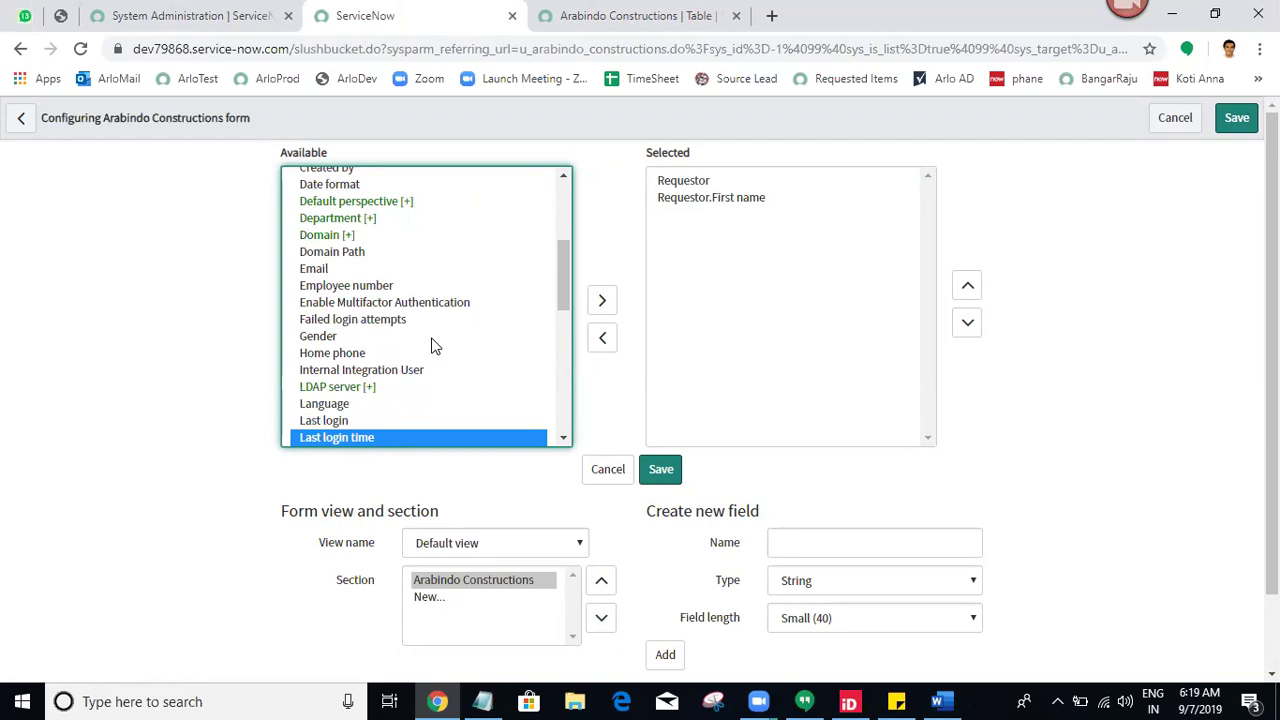
pyautogui.press('Down')
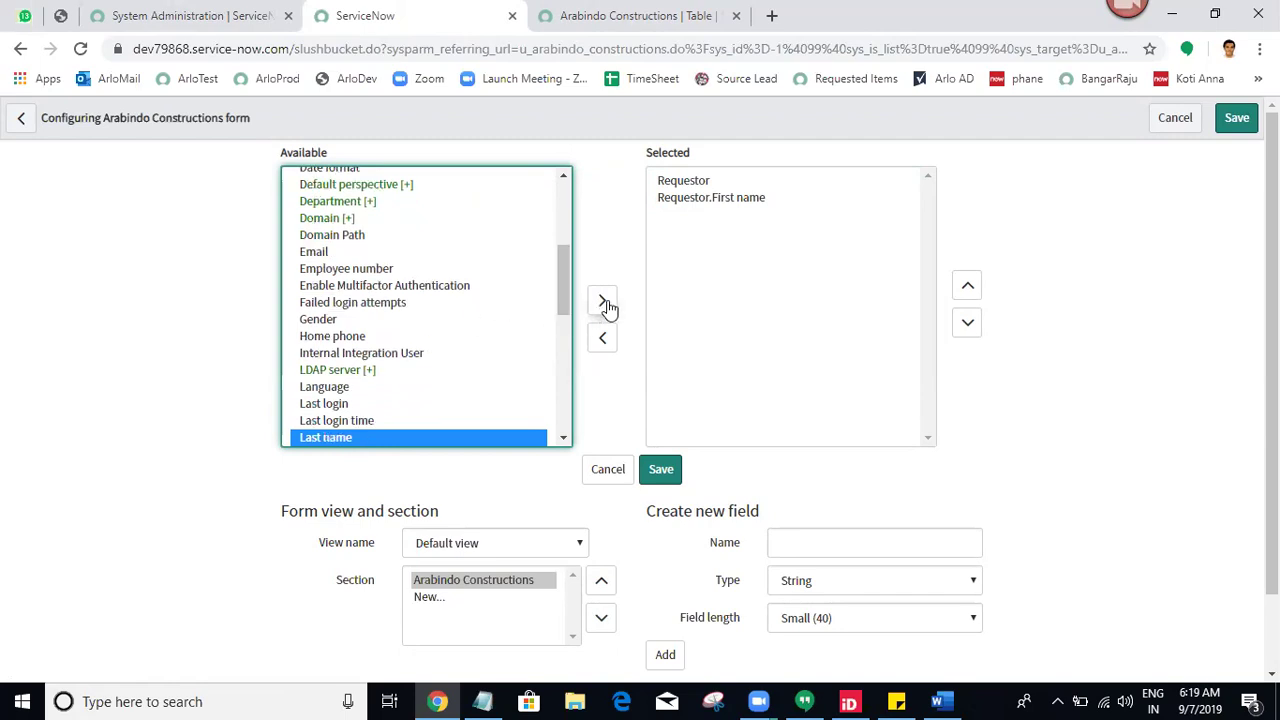
pyautogui.click(603, 301)
# - Add the requestor's User ID field to the selected form fields
pyautogui.click(393, 340)
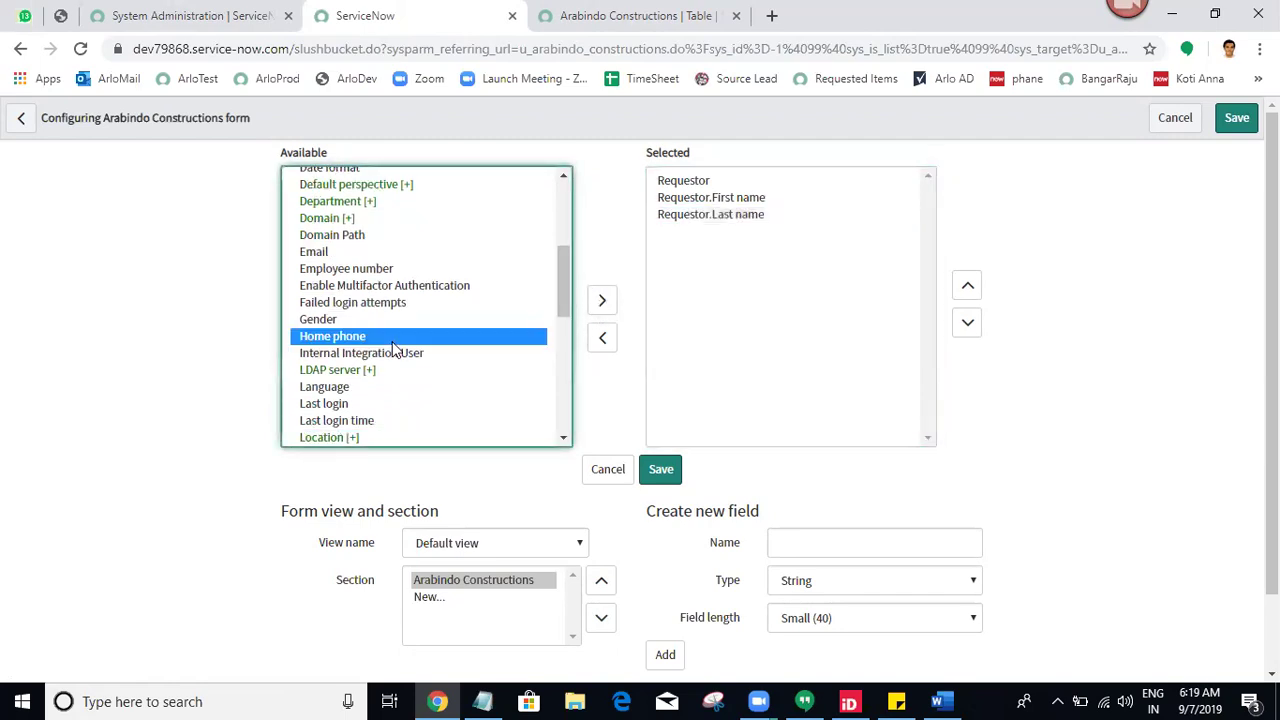
pyautogui.press('Down')
pyautogui.press('Down')
pyautogui.press('Down')
pyautogui.press('Down')
pyautogui.press('Down')
pyautogui.press('Down')
pyautogui.press('Down')
pyautogui.press('Down')
pyautogui.press('Down')
pyautogui.press('Down')
pyautogui.press('Down')
pyautogui.press('Down')
pyautogui.press('Down')
pyautogui.press('Down')
pyautogui.press('Down')
pyautogui.press('Down')
pyautogui.press('Down')
pyautogui.press('Down')
pyautogui.press('Down')
pyautogui.press('Down')
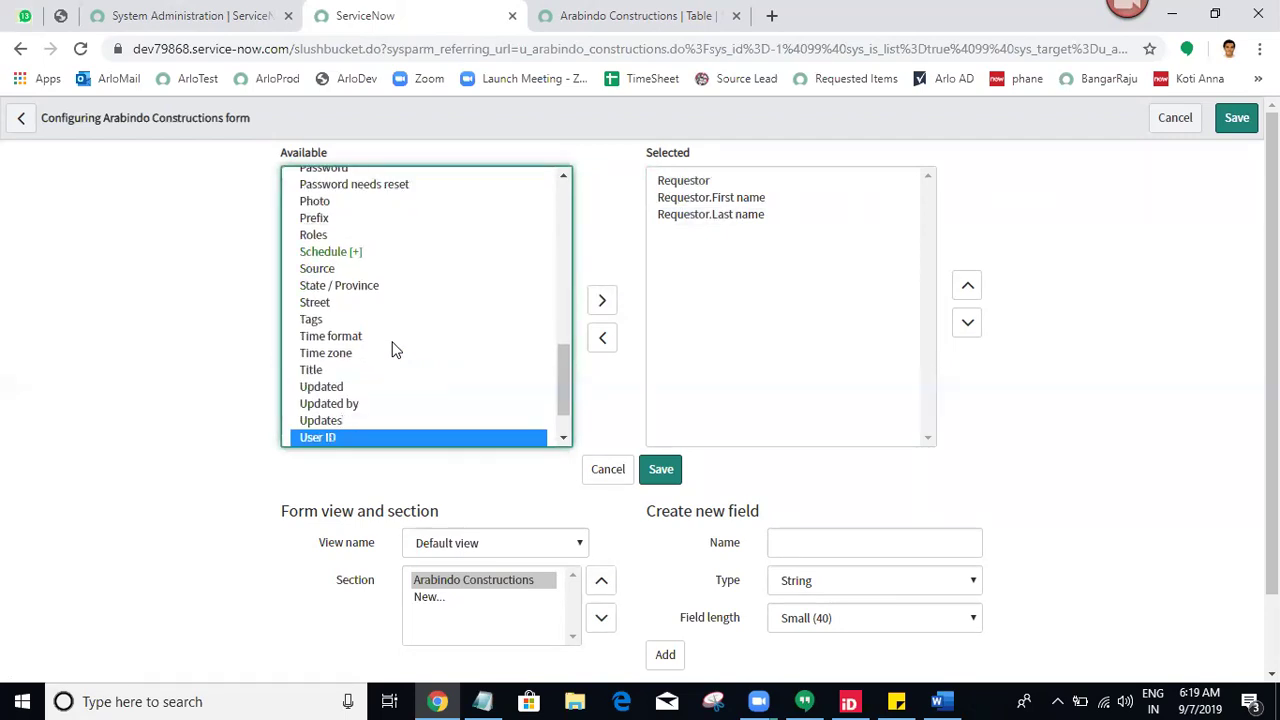
pyautogui.click(603, 300)
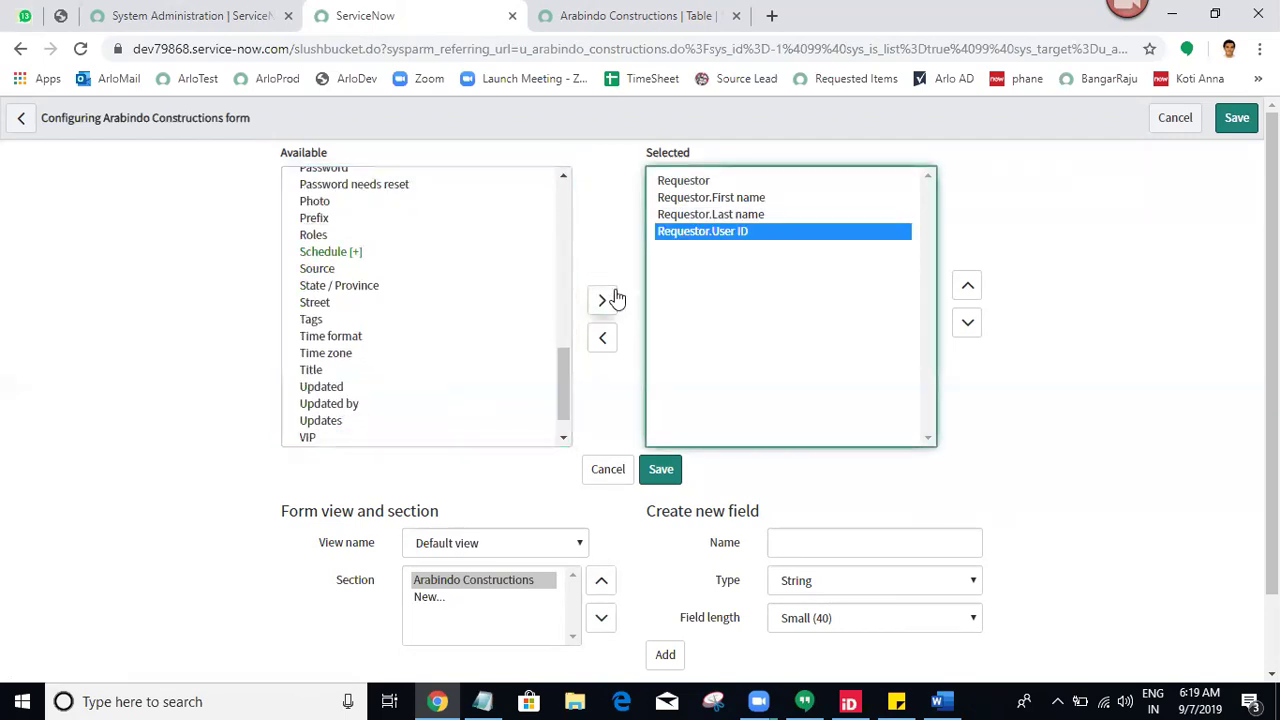
# - Add the requestor's Email field to the selected form fields
pyautogui.click(358, 322)
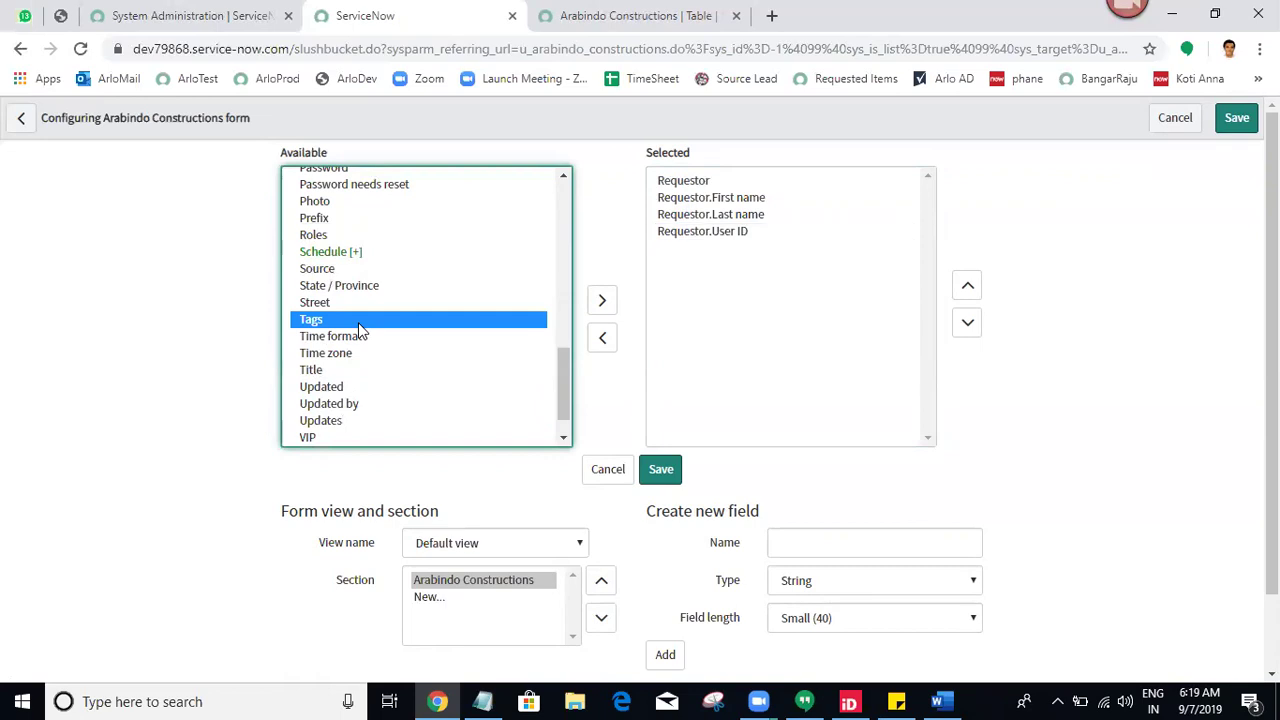
pyautogui.press('e')
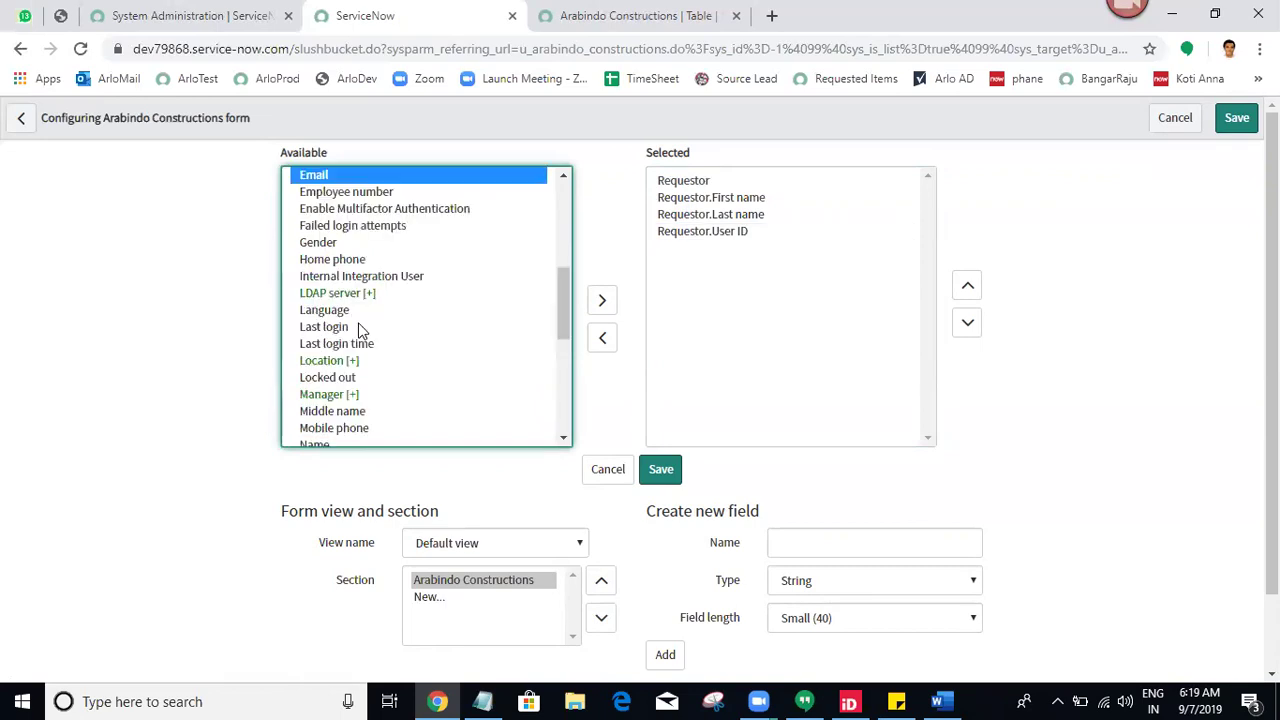
pyautogui.click(602, 300)
# - Add the requestor's Department field to the selected form fields and save the form layout
pyautogui.click(380, 300)
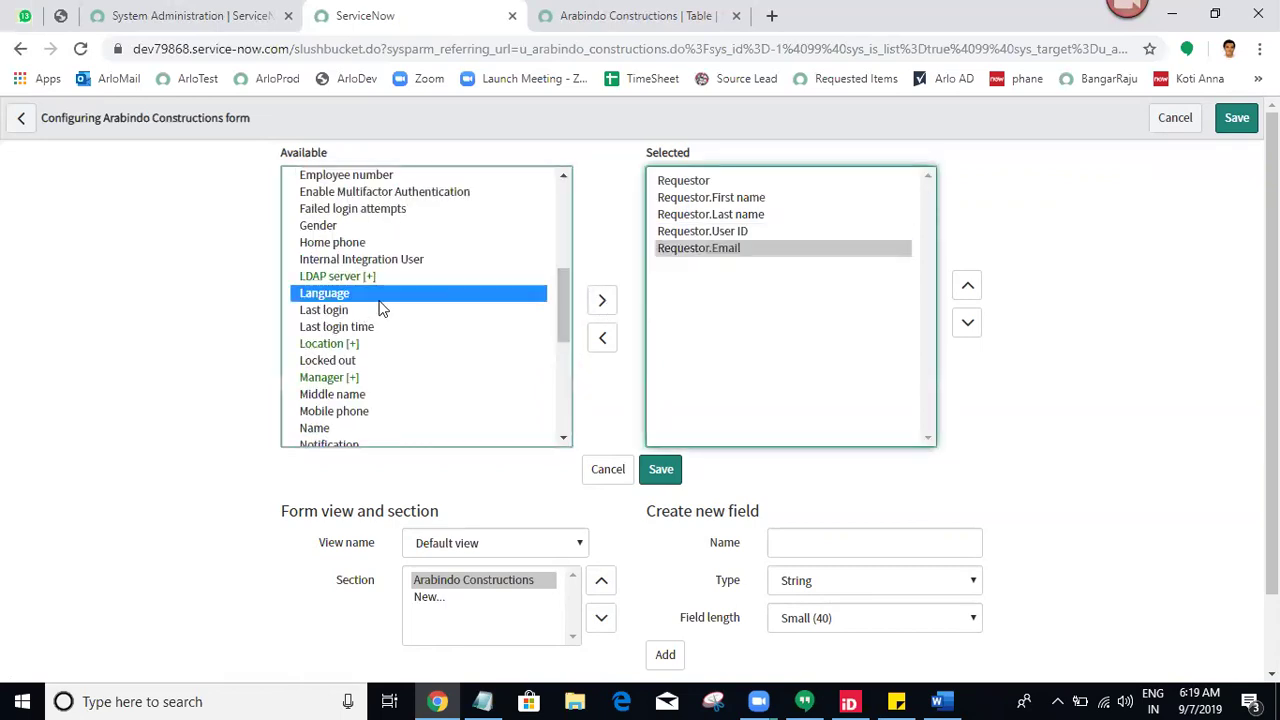
pyautogui.press('d')
pyautogui.press('d')
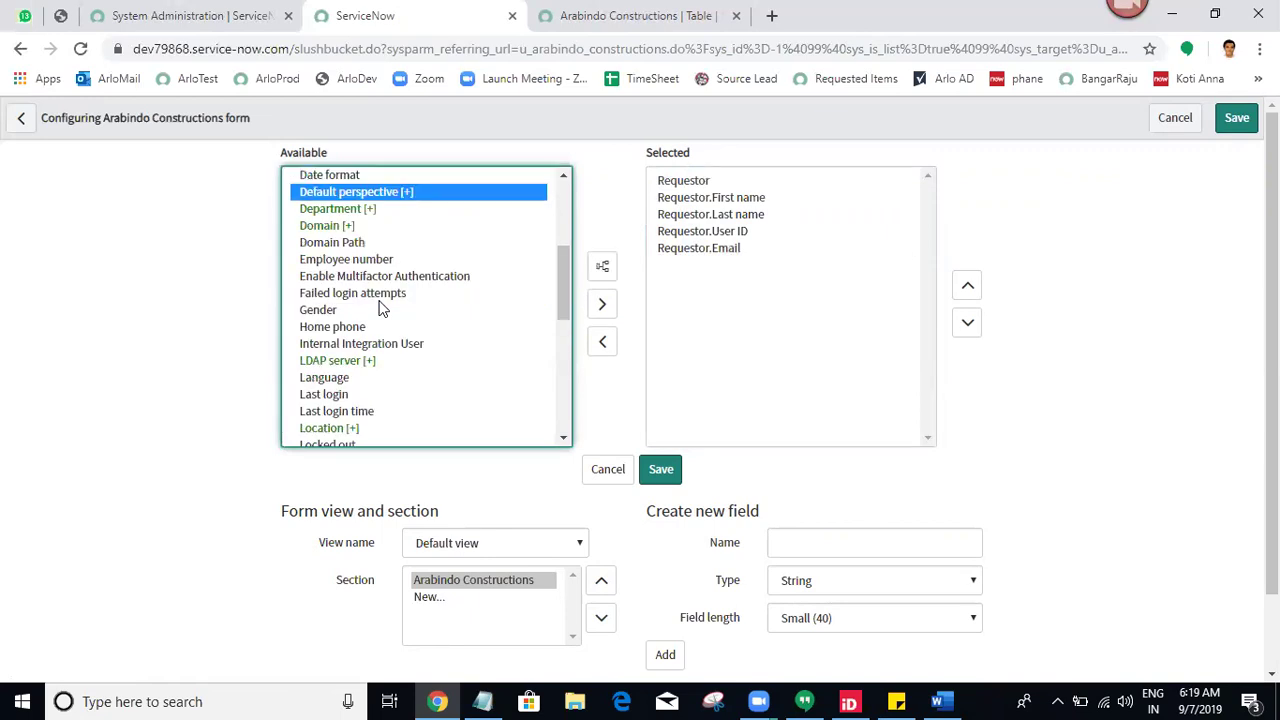
pyautogui.press('d')
pyautogui.click(604, 305)
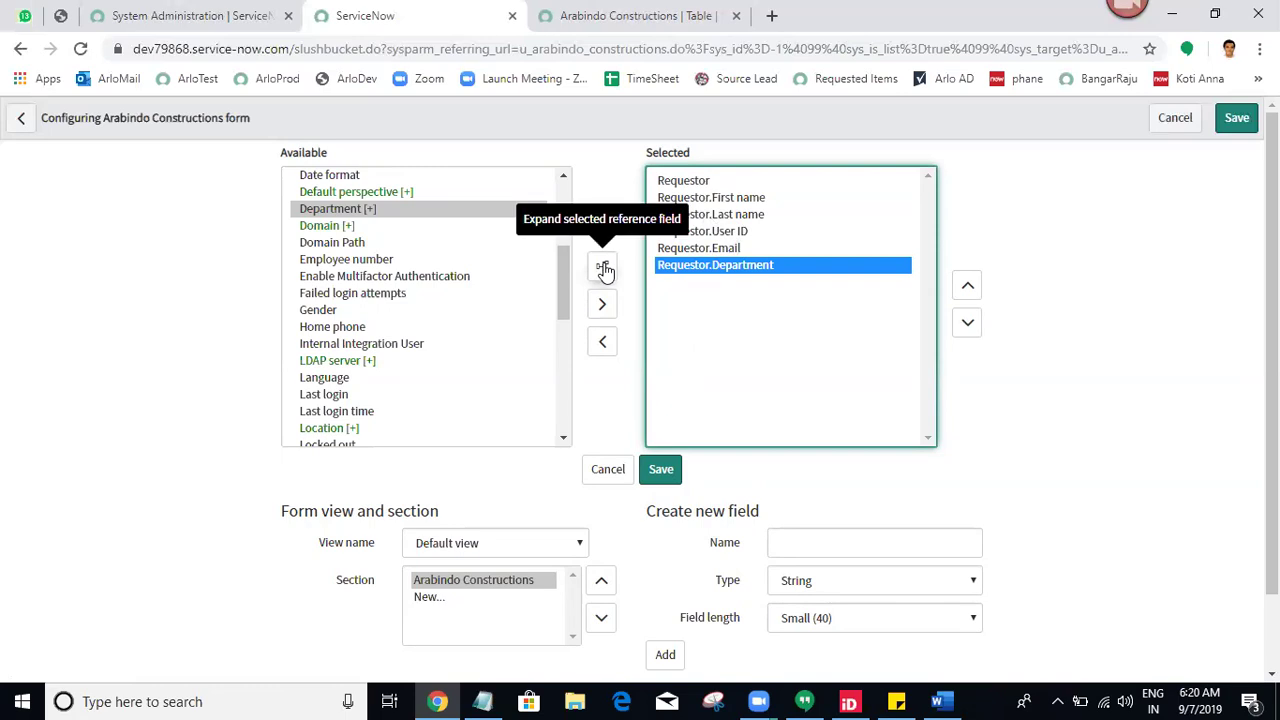
pyautogui.click(748, 200)
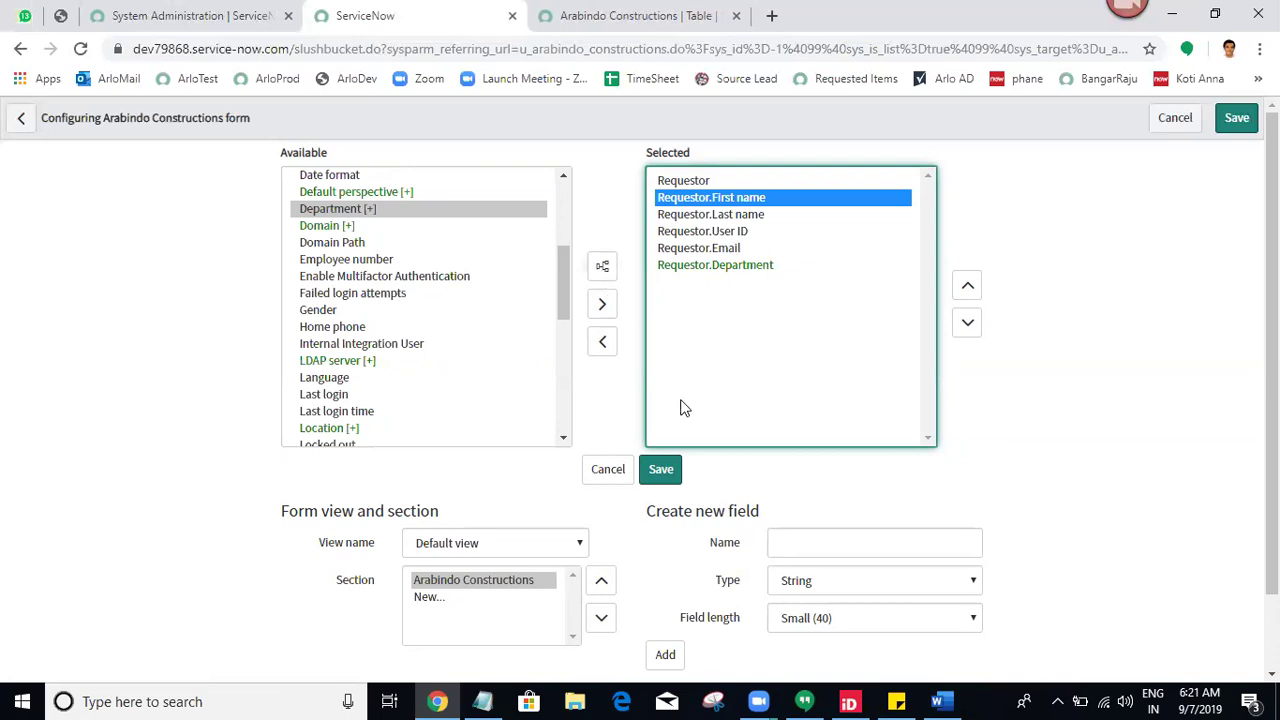
pyautogui.click(661, 478)
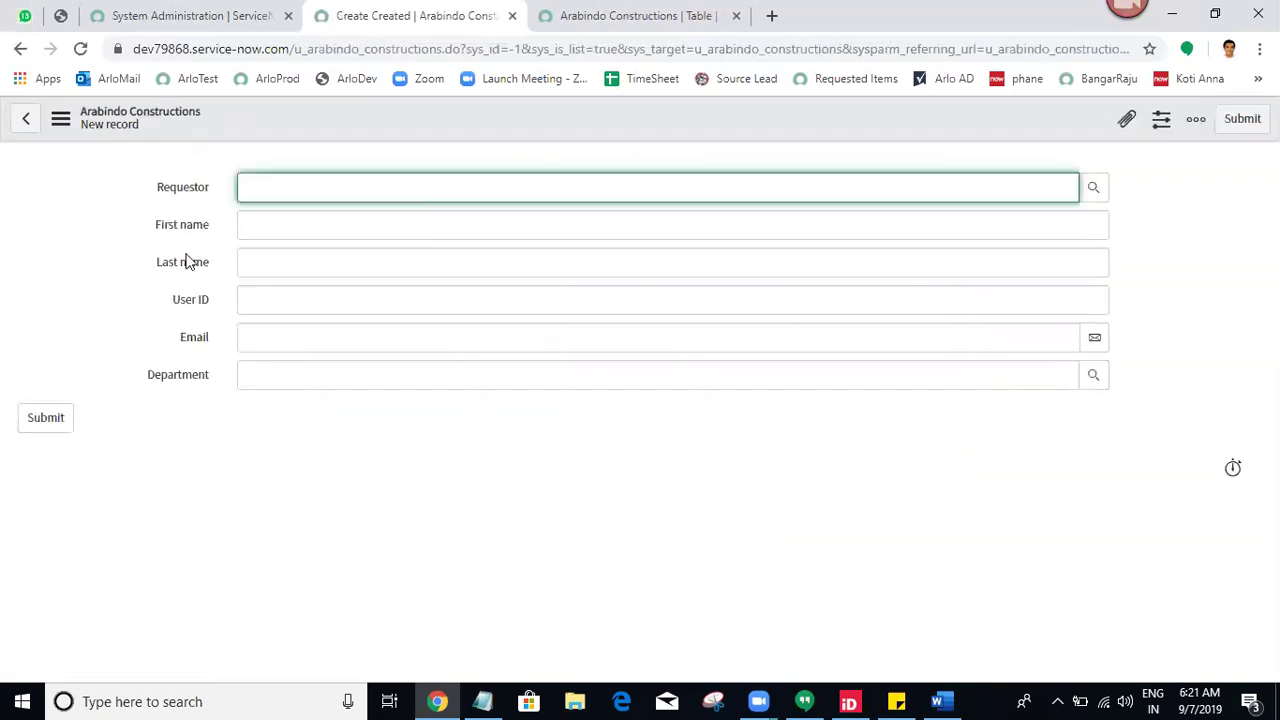
pyautogui.moveTo(150, 236); pyautogui.dragTo(240, 319)
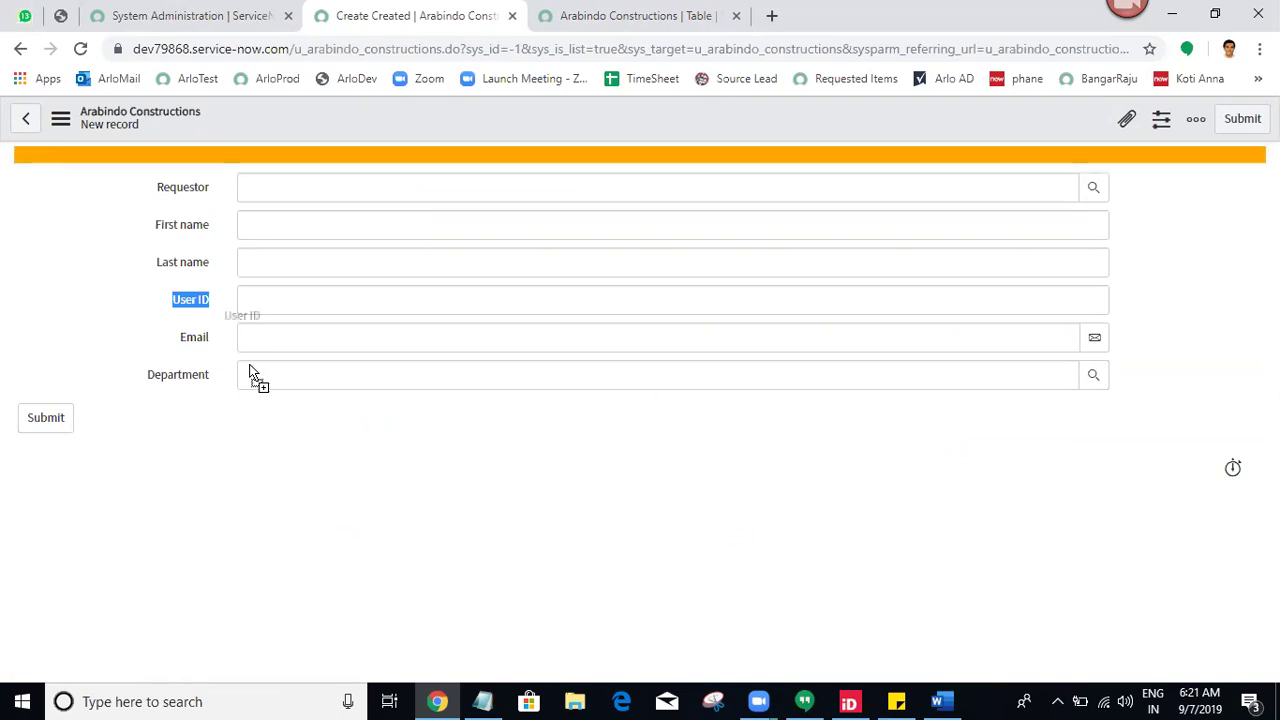
pyautogui.moveTo(154, 383); pyautogui.dragTo(235, 418)
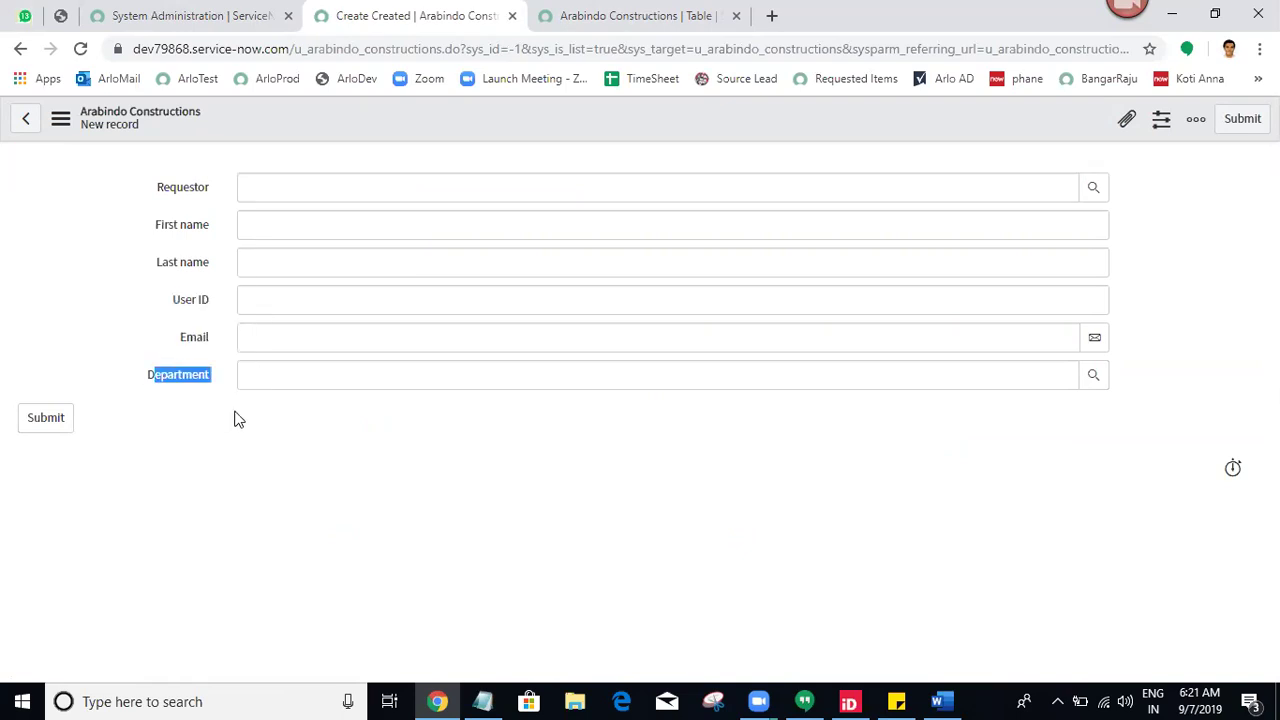
pyautogui.click(337, 528)
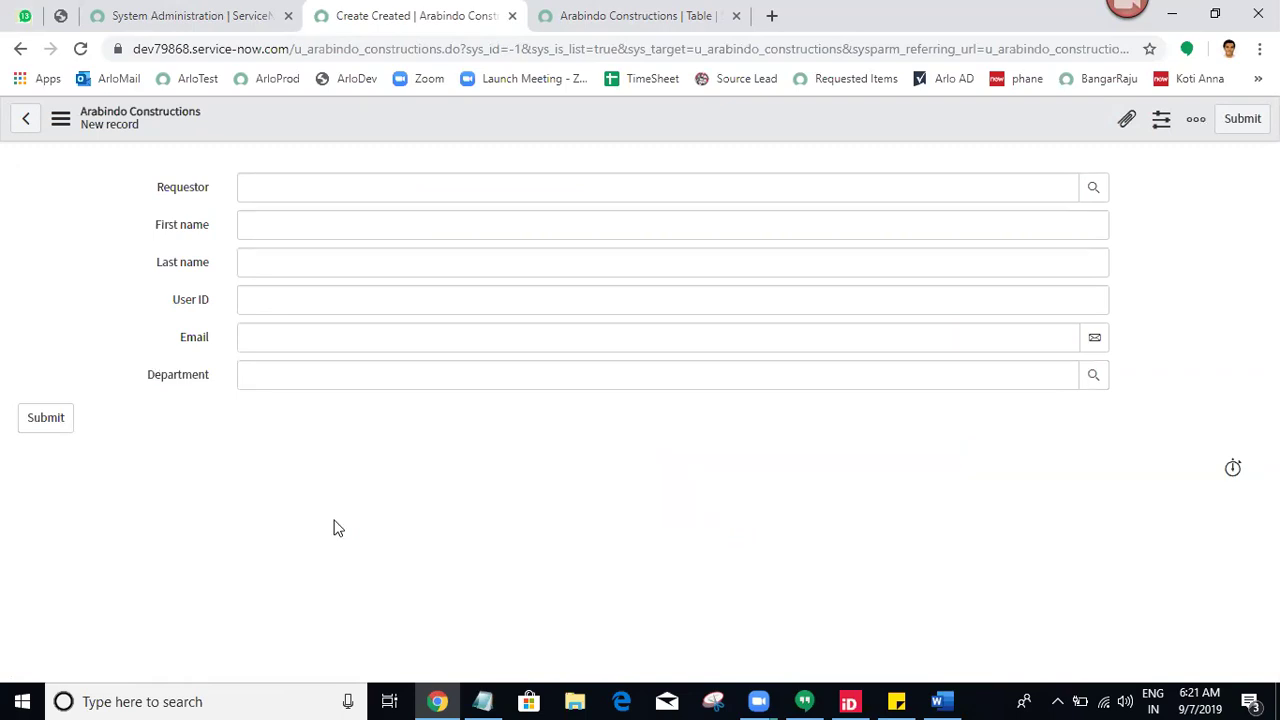
pyautogui.moveTo(150, 229); pyautogui.dragTo(238, 386)
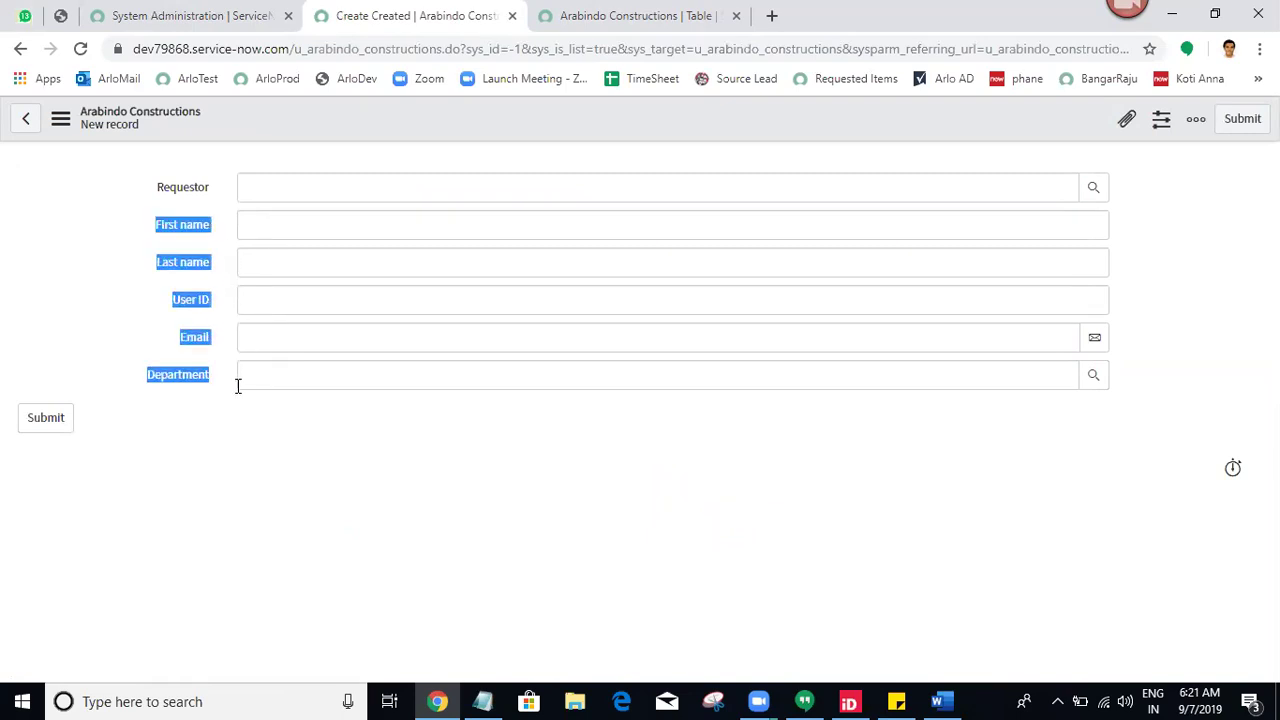
pyautogui.click(229, 409)
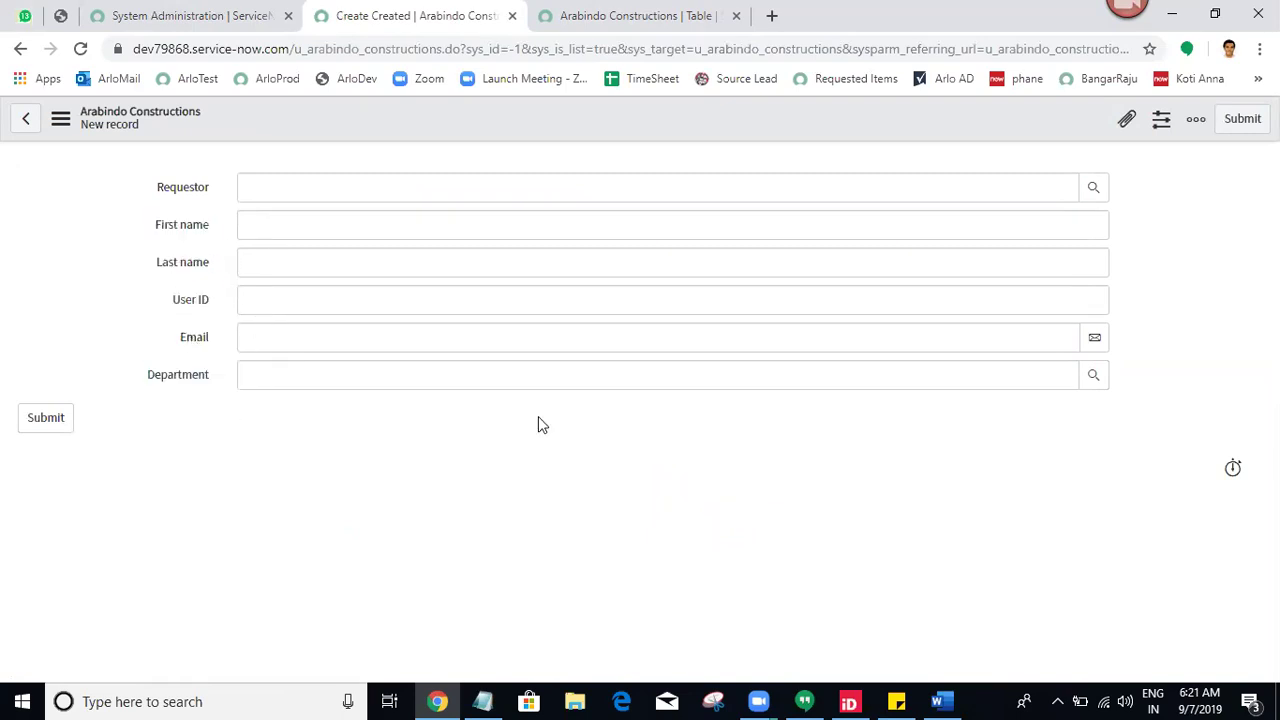
# - Fill the new record's Requestor field with the user matching "abel" to test the dot-walked fields
pyautogui.click(843, 184)
pyautogui.write('abel')
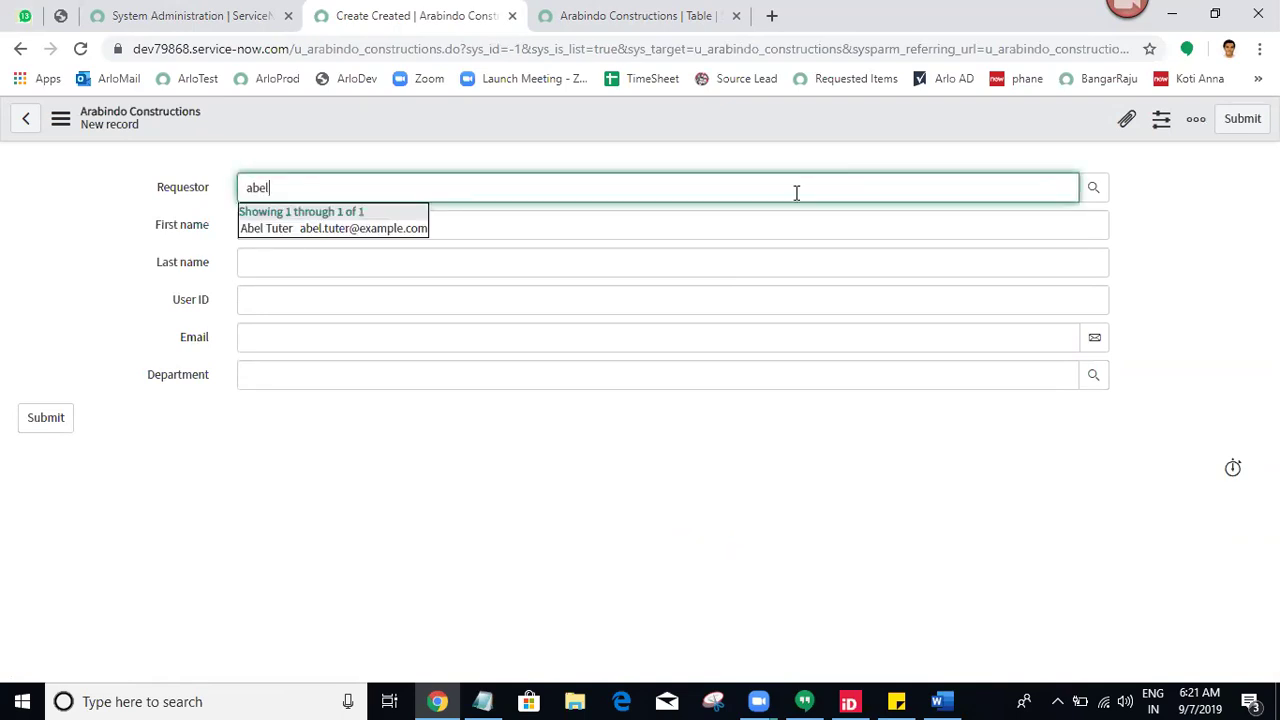
pyautogui.click(376, 226)
pyautogui.click(14, 298)
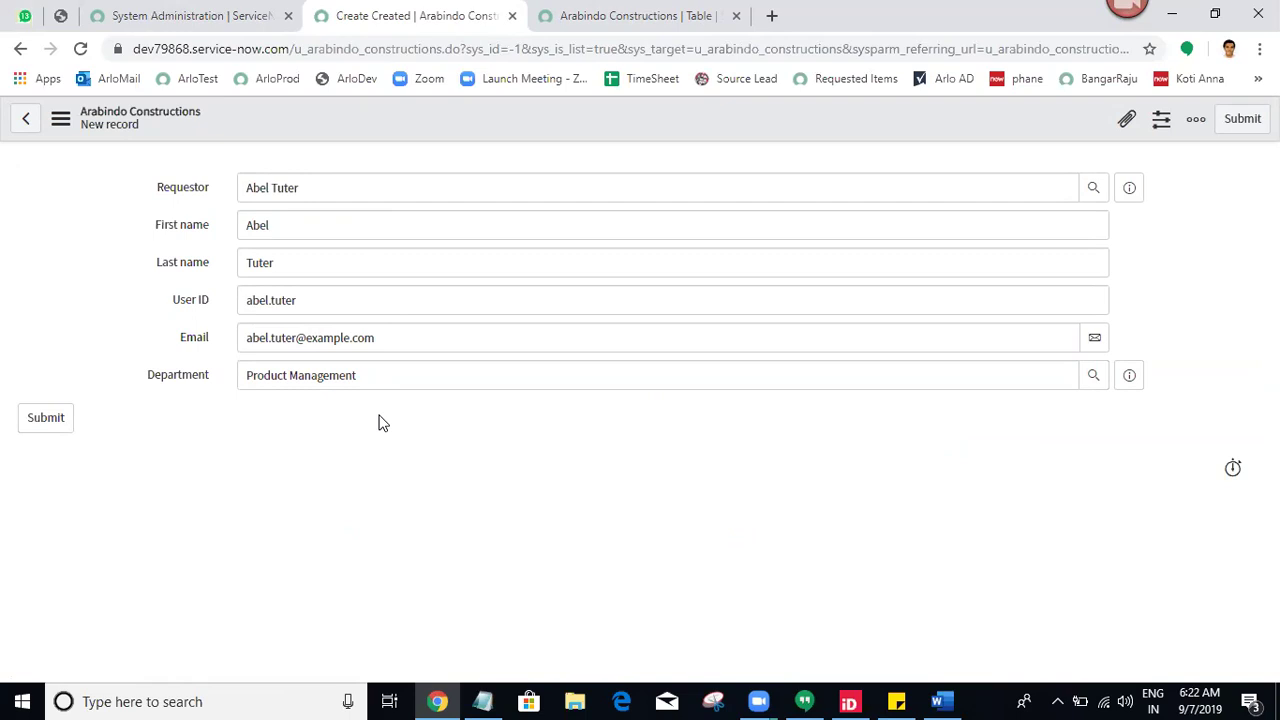
# - Examine the dictionary information of the First name field, checking its table, source field, type and reference
pyautogui.rightClick(183, 230)
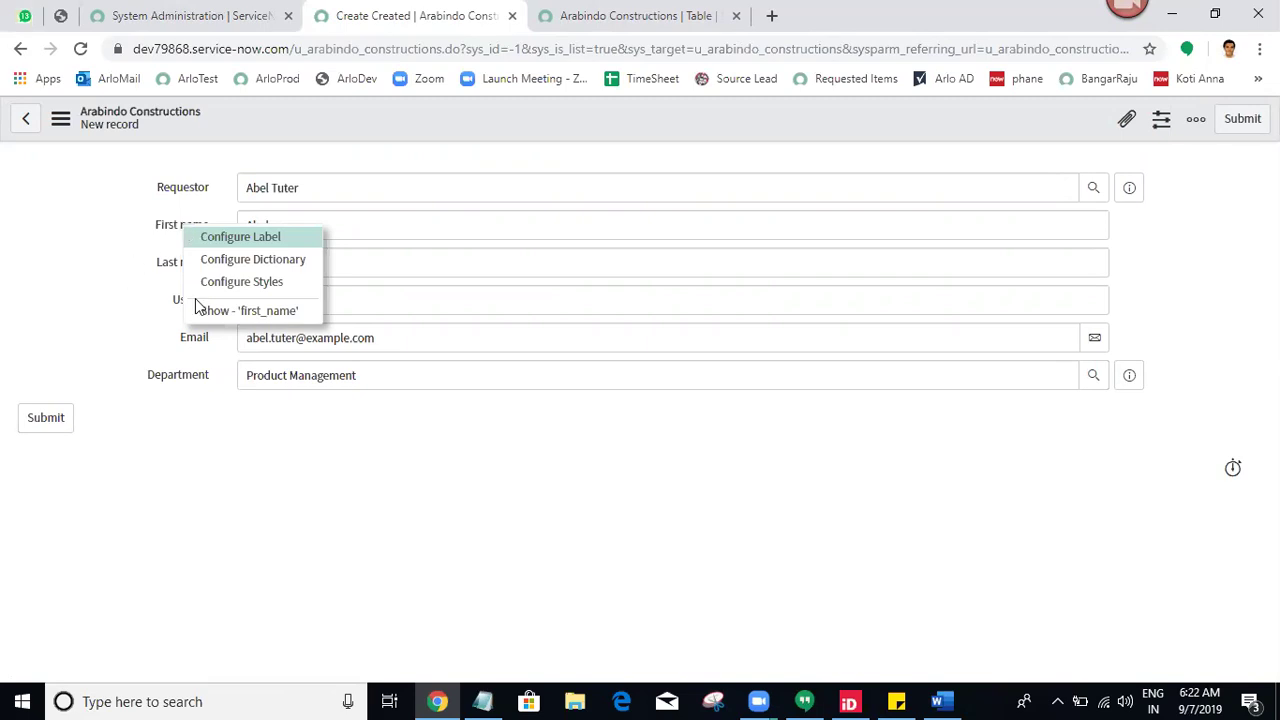
pyautogui.click(239, 312)
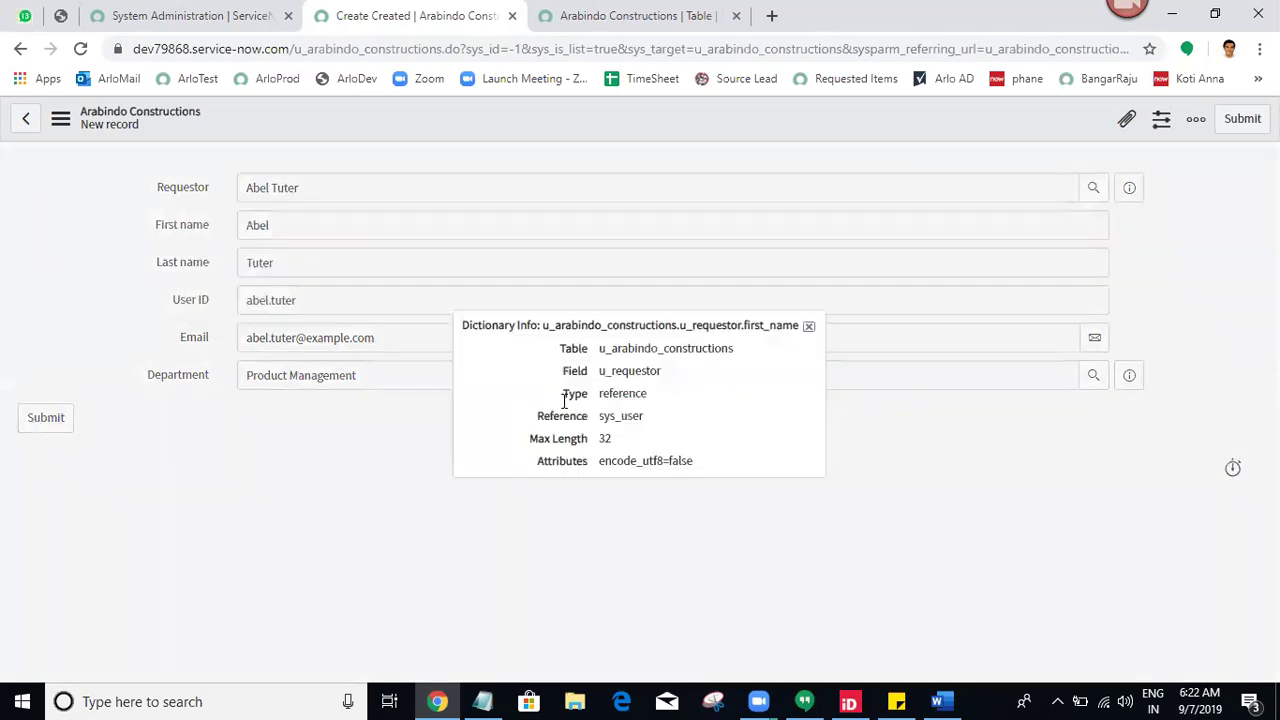
pyautogui.click(811, 328)
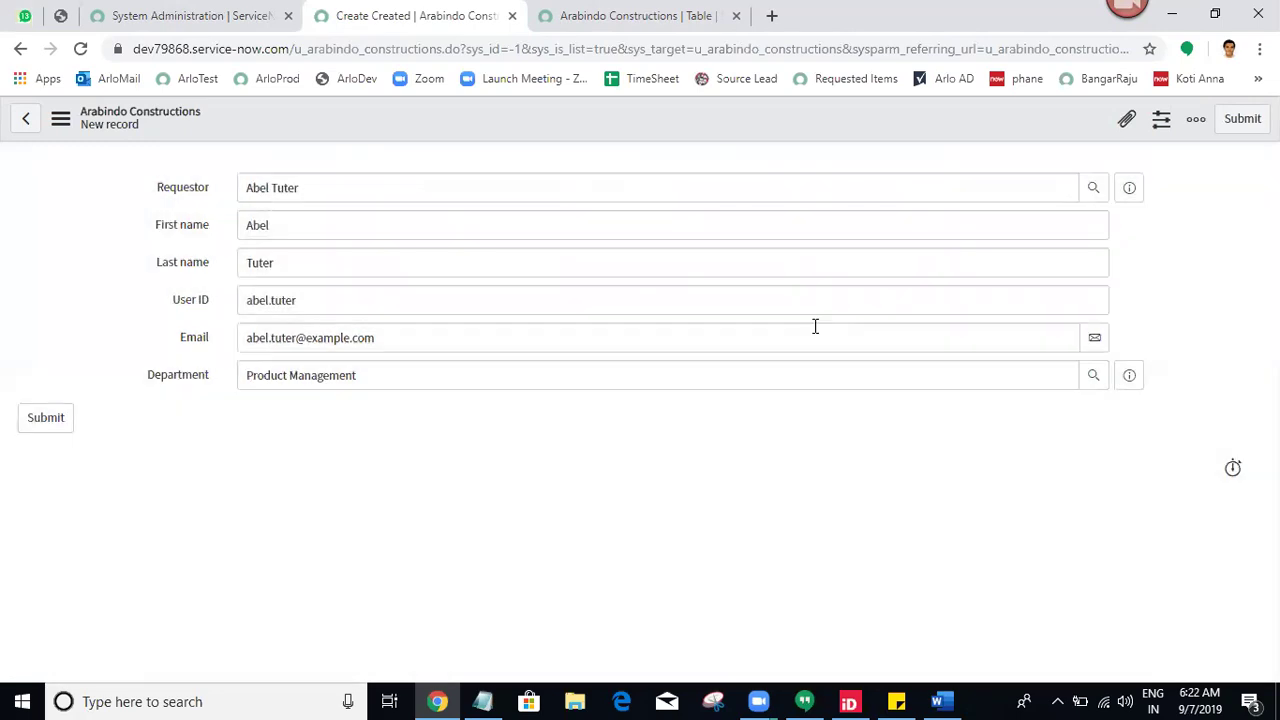
pyautogui.click(113, 342)
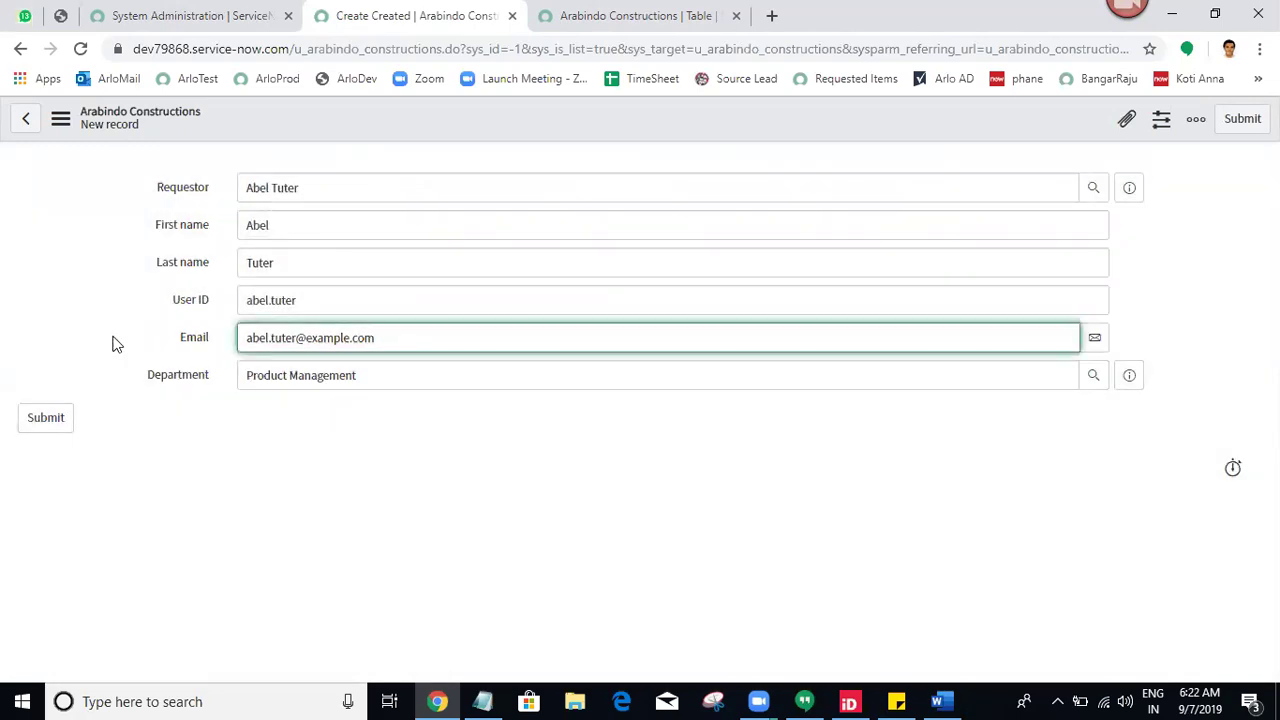
pyautogui.click(1055, 189)
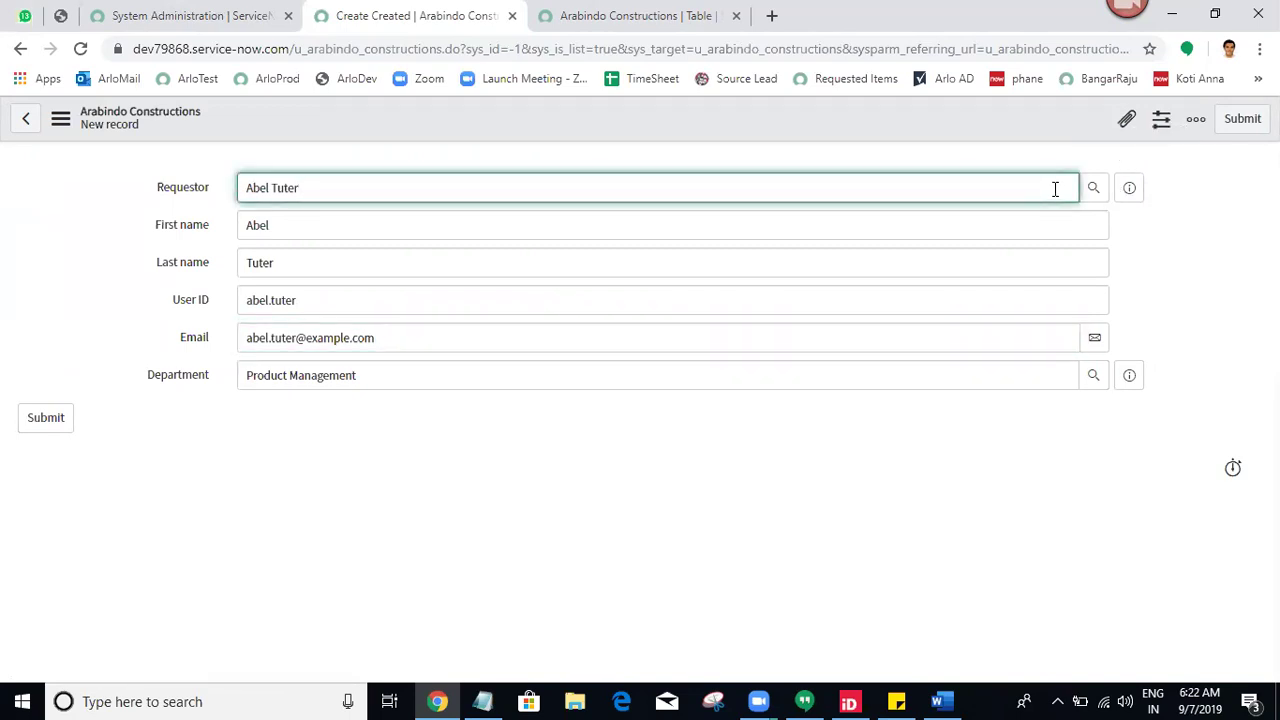
pyautogui.click(714, 534)
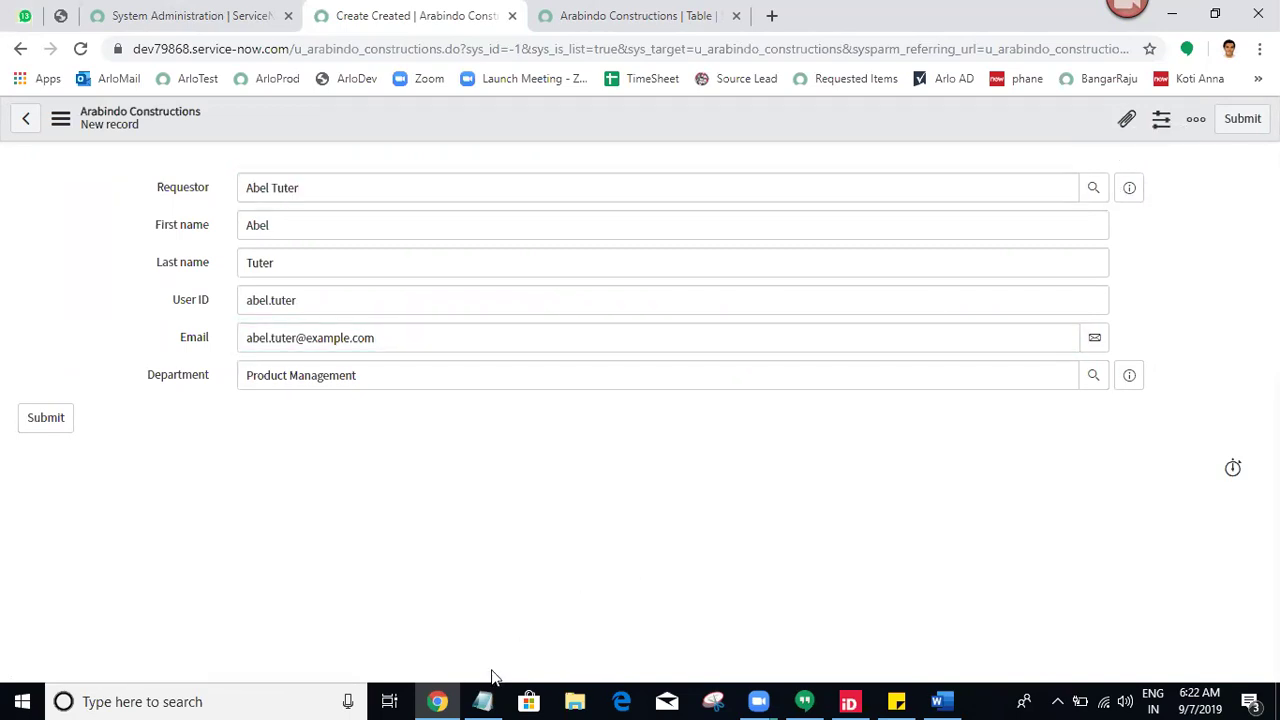
# - Switch to the Notepad cheat sheet and add a dashed separator line followed by blank lines below the last note
pyautogui.click(482, 701)
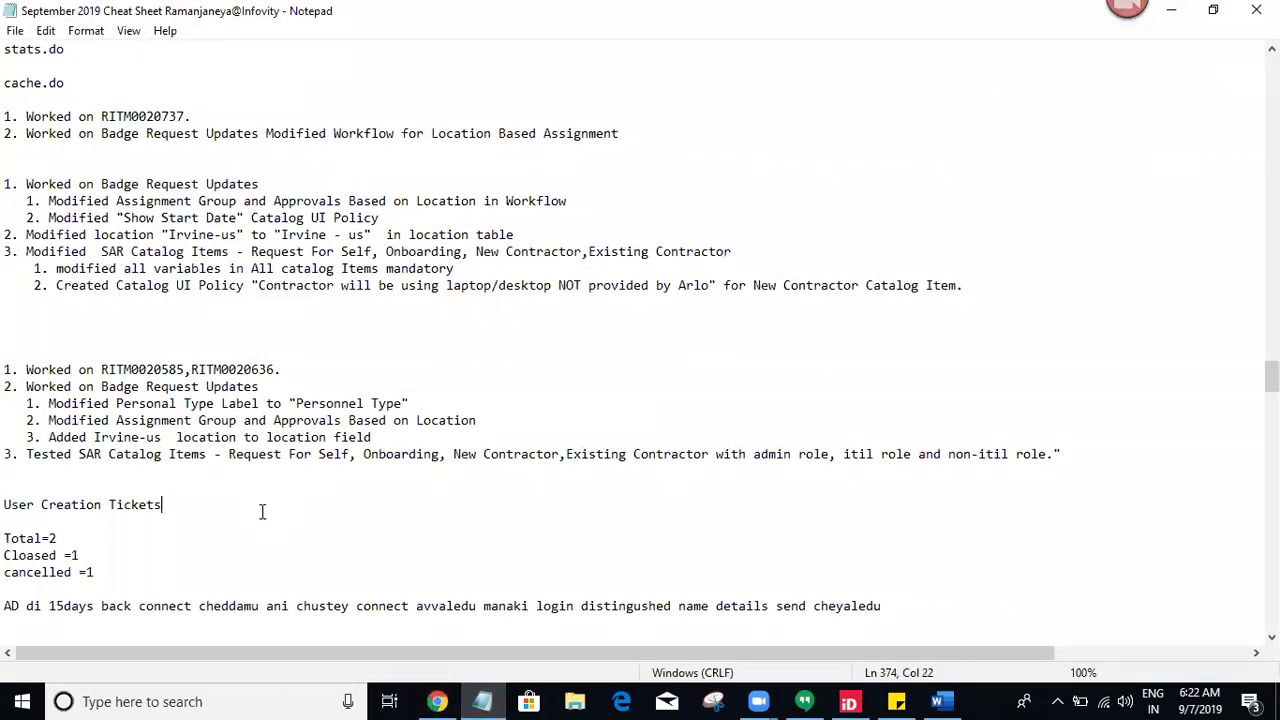
pyautogui.press('Down')
pyautogui.press('Down')
pyautogui.press('Down')
pyautogui.press('Down')
pyautogui.press('Down')
pyautogui.press('Down')
pyautogui.press('Down')
pyautogui.press('Down')
pyautogui.press('Down')
pyautogui.press('Down')
pyautogui.press('Down')
pyautogui.press('Down')
pyautogui.press('Down')
pyautogui.press('Down')
pyautogui.press('Down')
pyautogui.press('Down')
pyautogui.press('Down')
pyautogui.press('Down')
pyautogui.press('Down')
pyautogui.press('Down')
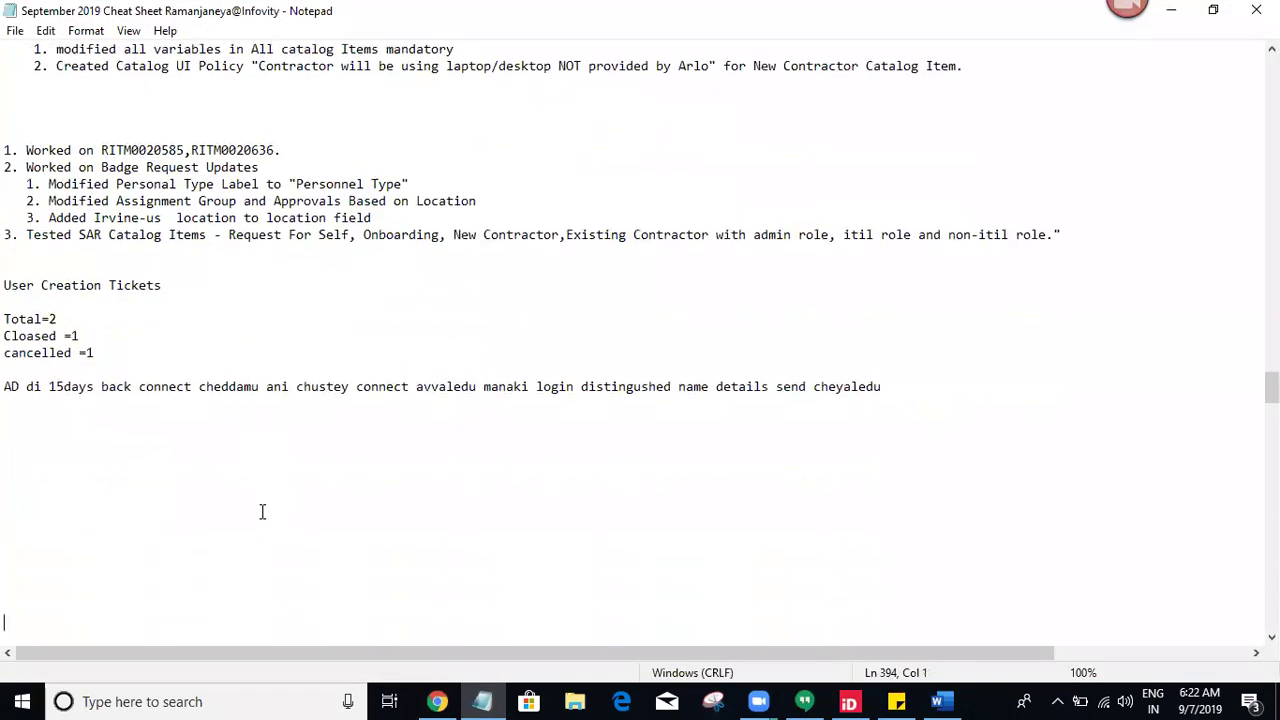
pyautogui.click(72, 280)
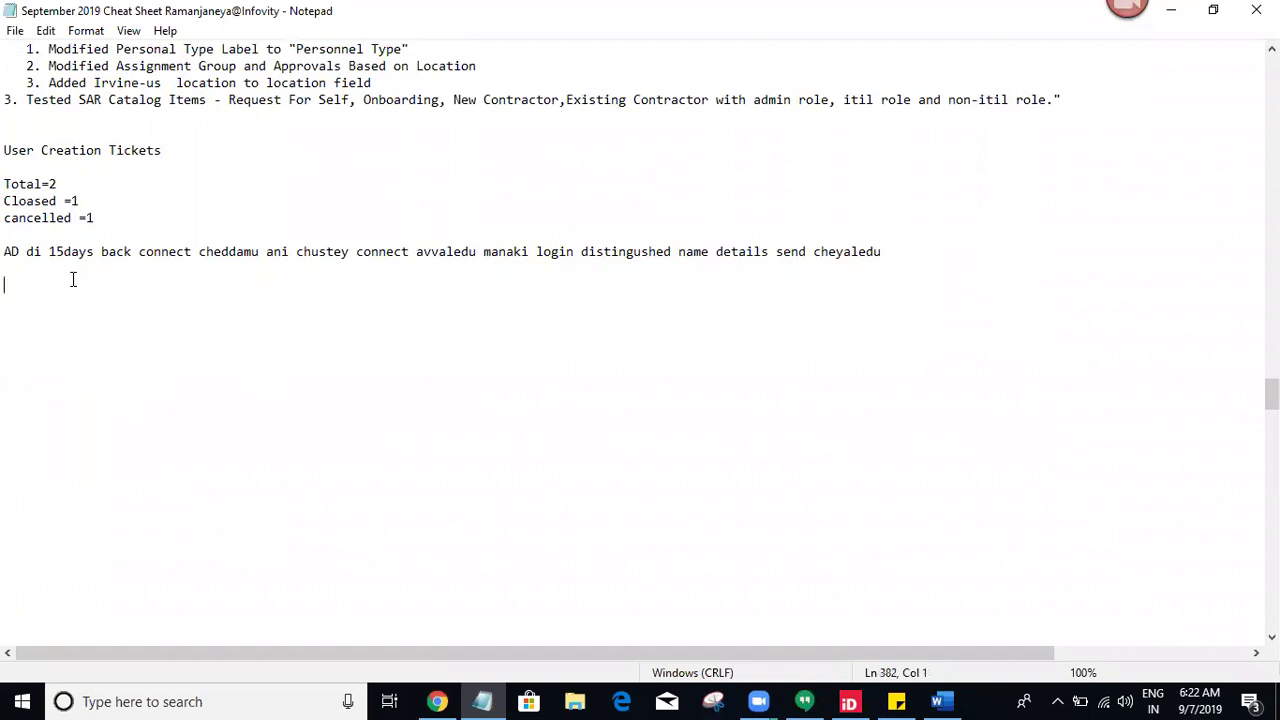
pyautogui.write('----------------------------------------------')
pyautogui.press('Return')
pyautogui.press('Return')
pyautogui.press('Return')
pyautogui.press('Return')
pyautogui.press('Return')
pyautogui.press('Return')
pyautogui.press('Return')
pyautogui.press('Return')
pyautogui.press('Return')
pyautogui.press('Return')
pyautogui.press('Return')
pyautogui.press('Return')
pyautogui.press('Return')
pyautogui.press('Return')
pyautogui.press('Return')
pyautogui.press('Return')
pyautogui.press('Return')
pyautogui.press('Return')
pyautogui.press('Return')
pyautogui.press('Return')
pyautogui.press('Return')
pyautogui.press('Return')
pyautogui.press('Return')
pyautogui.press('Return')
pyautogui.press('Return')
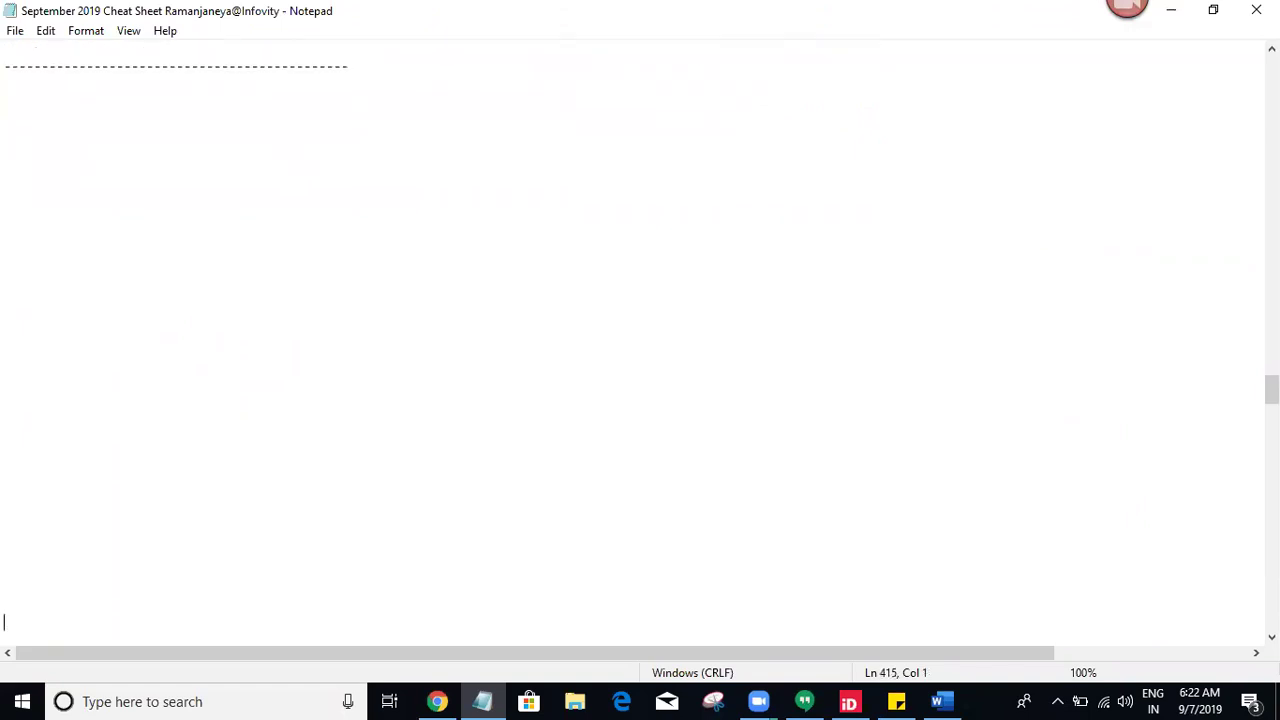
# - Write "For Reference Fields by using Hirarchy Mechanisum in Form Layout we can navigate to reference table fields" below the separator
pyautogui.click(174, 84)
pyautogui.write('For Reference Fi')
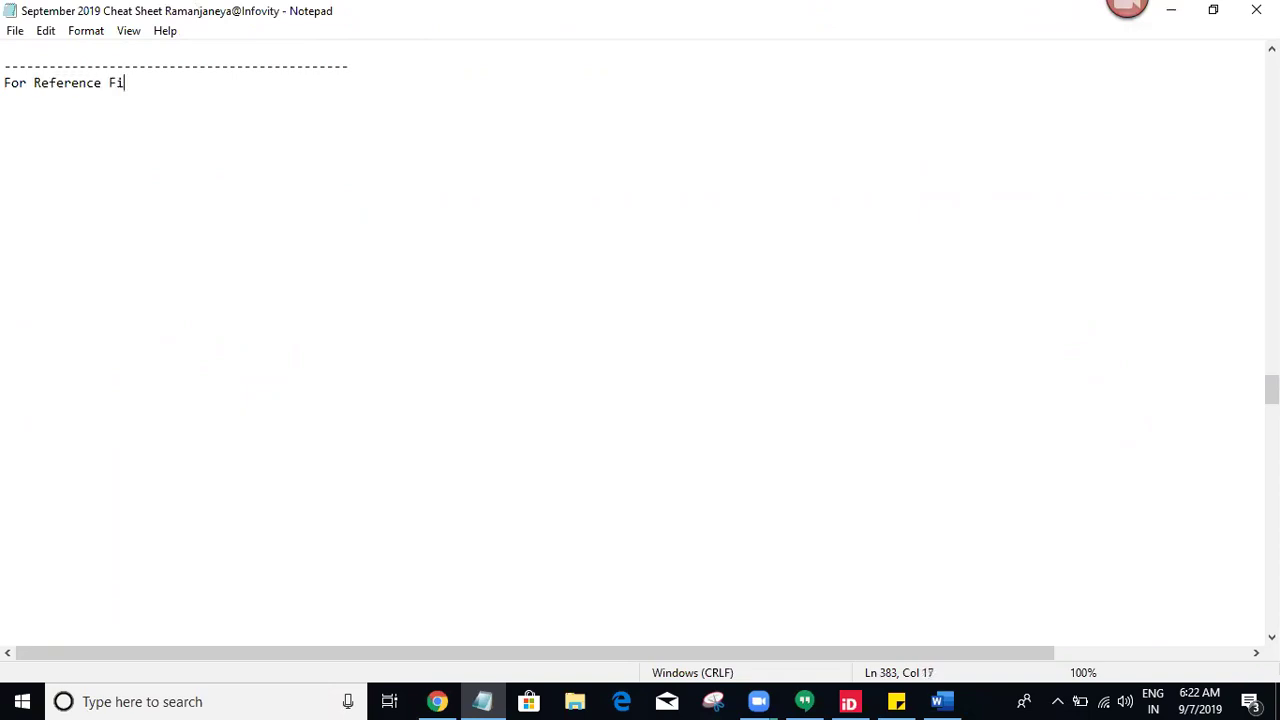
pyautogui.write('elds by using H')
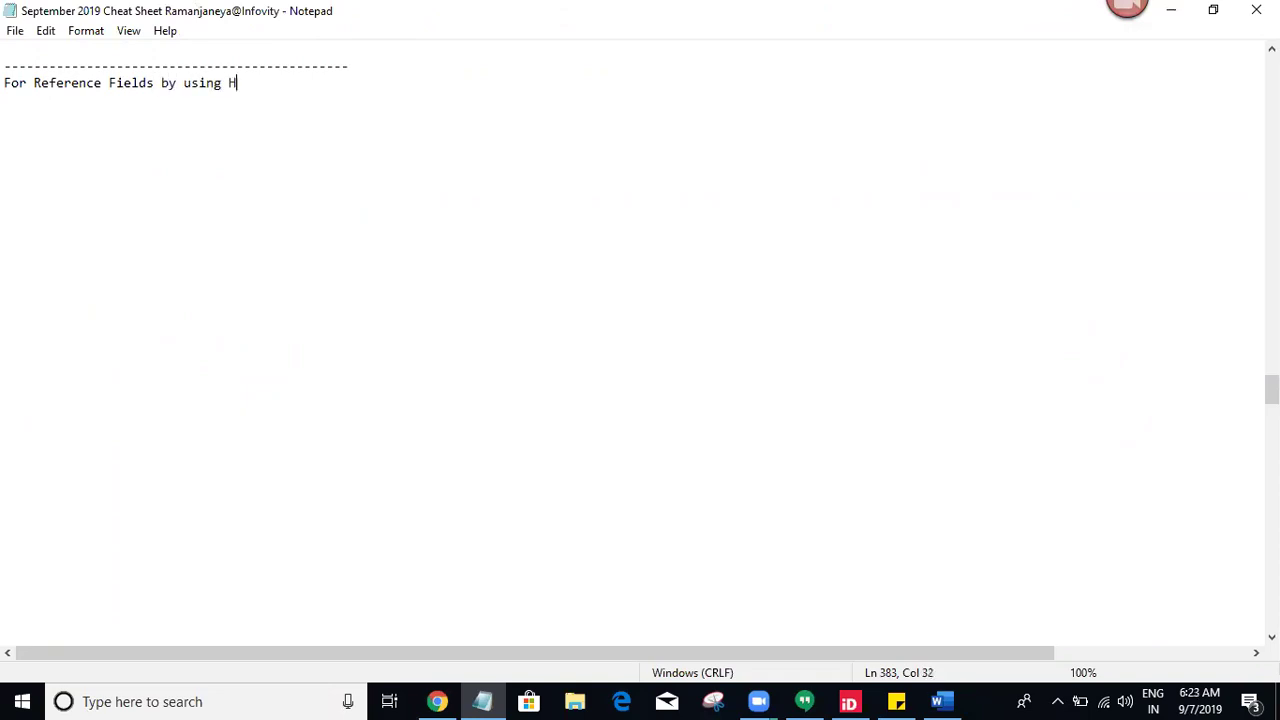
pyautogui.write('irarchy Mechanis')
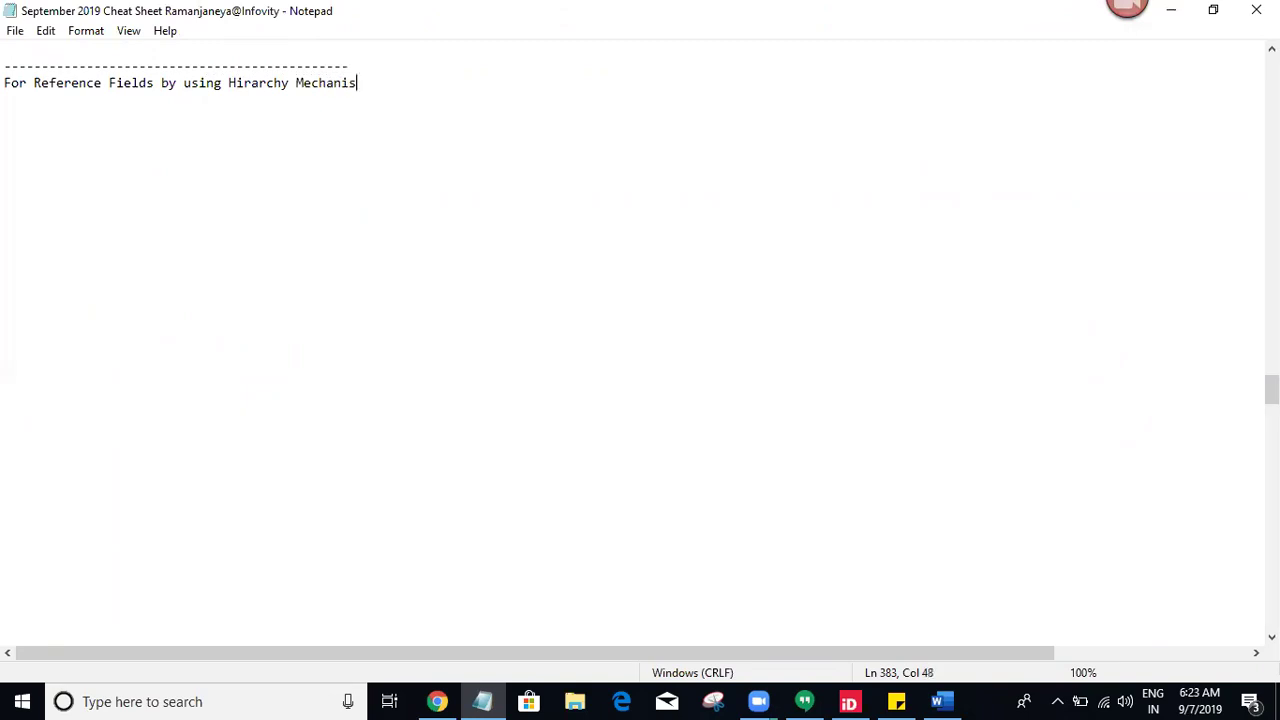
pyautogui.write('um i n Form Layout we can ')
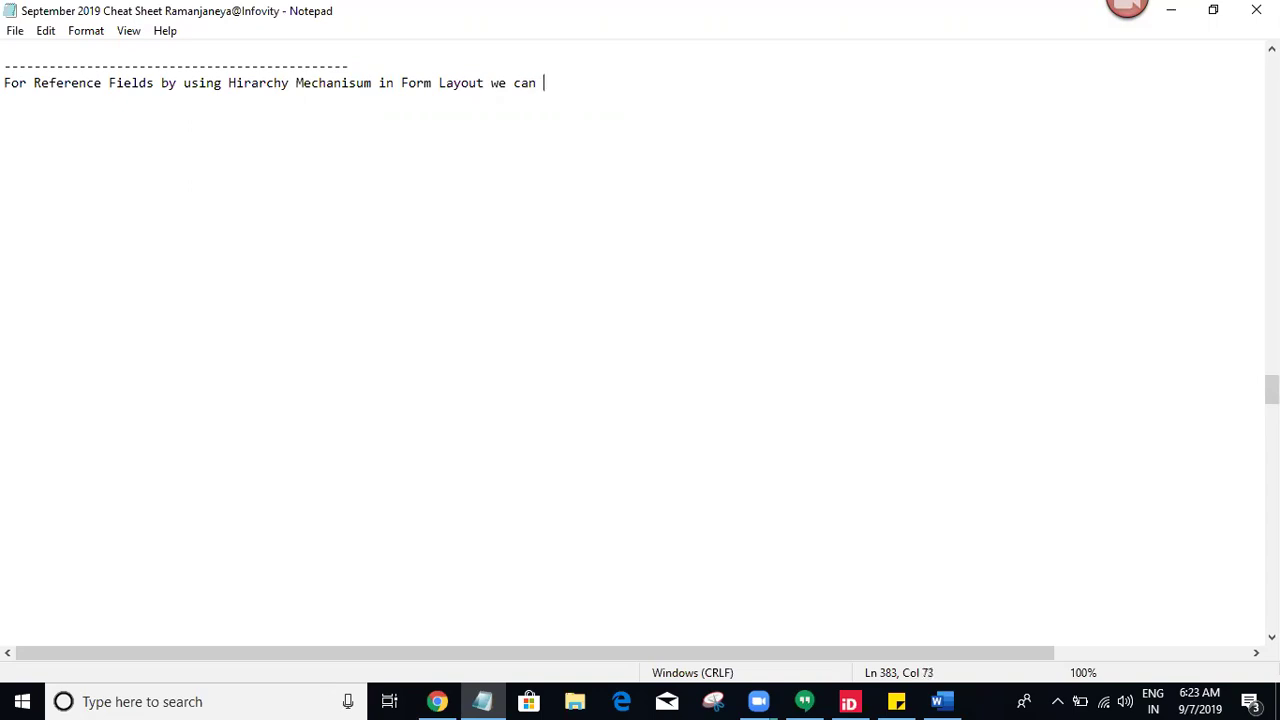
pyautogui.write('navigate to reference ')
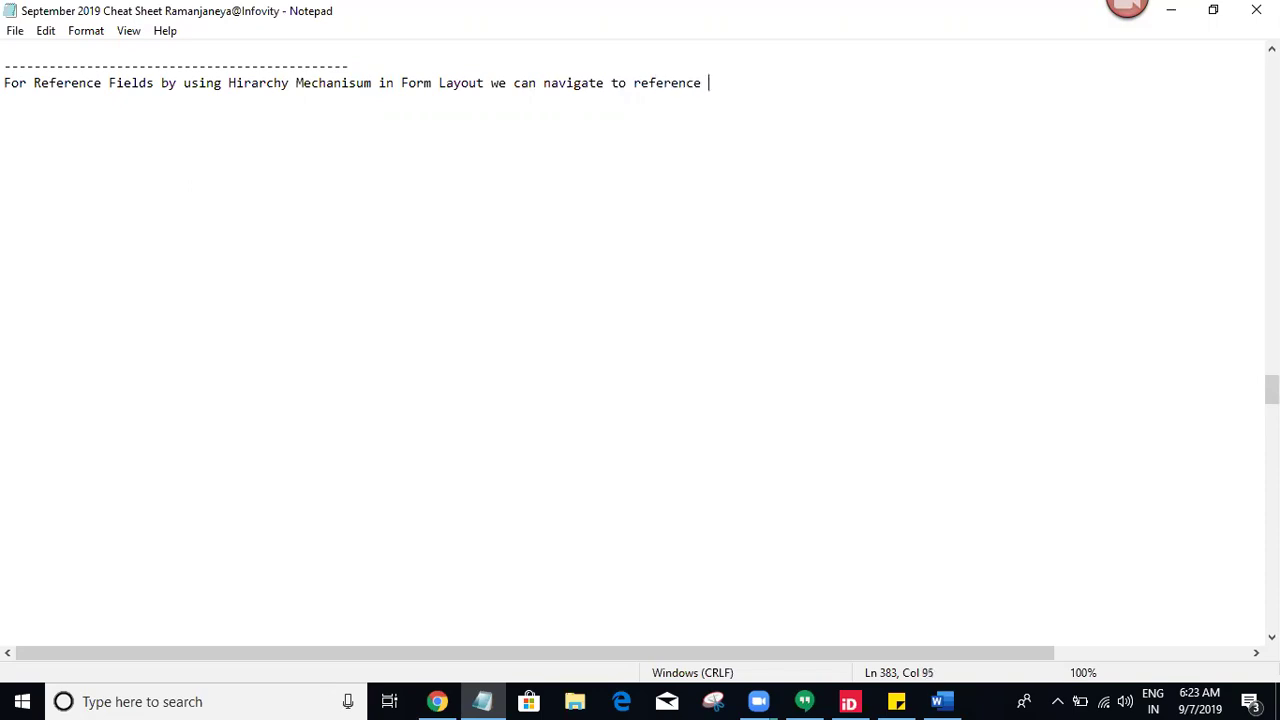
pyautogui.write('field')
pyautogui.press('BackSpace')
pyautogui.press('BackSpace')
pyautogui.press('BackSpace')
pyautogui.press('BackSpace')
pyautogui.press('BackSpace')
pyautogui.write('table fields')
pyautogui.press('Return')
pyautogui.press('Return')
# - Add the note "For Dotwalking client side accepts single dot walkin and server side accepts multiple dot walking mechanism"
pyautogui.write('F')
pyautogui.write('or ')
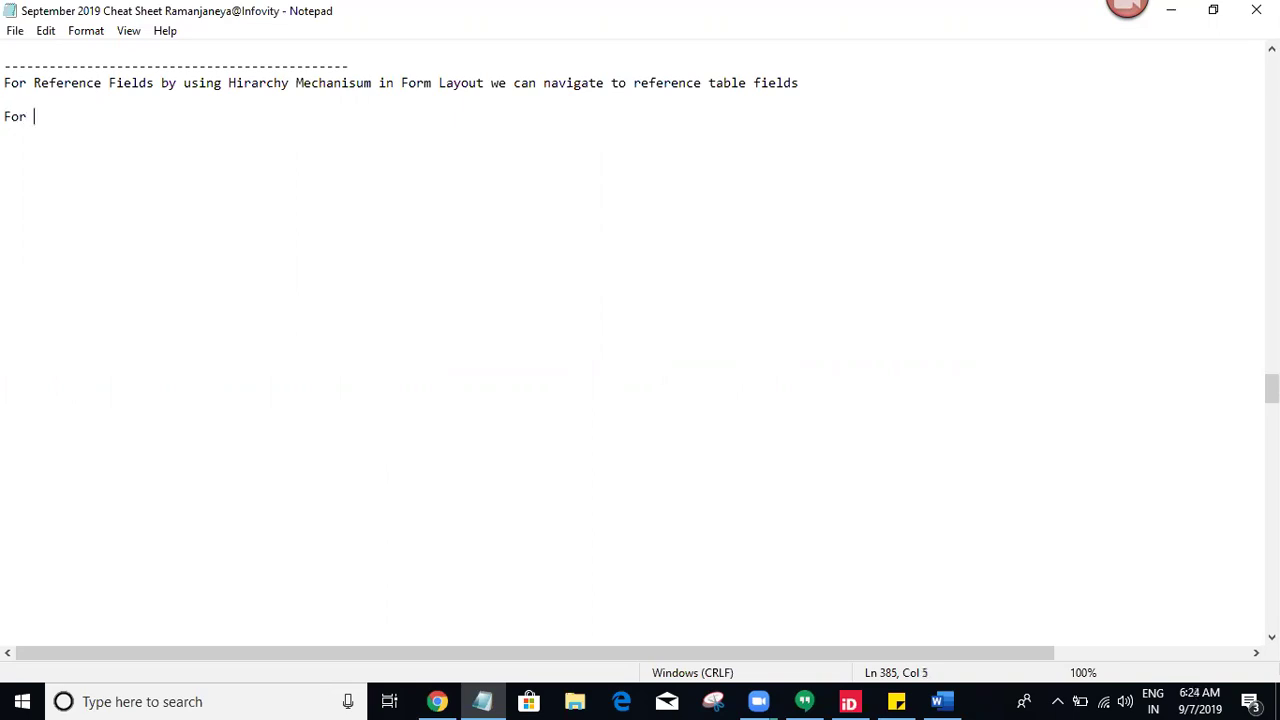
pyautogui.write('Dotwalking client sid')
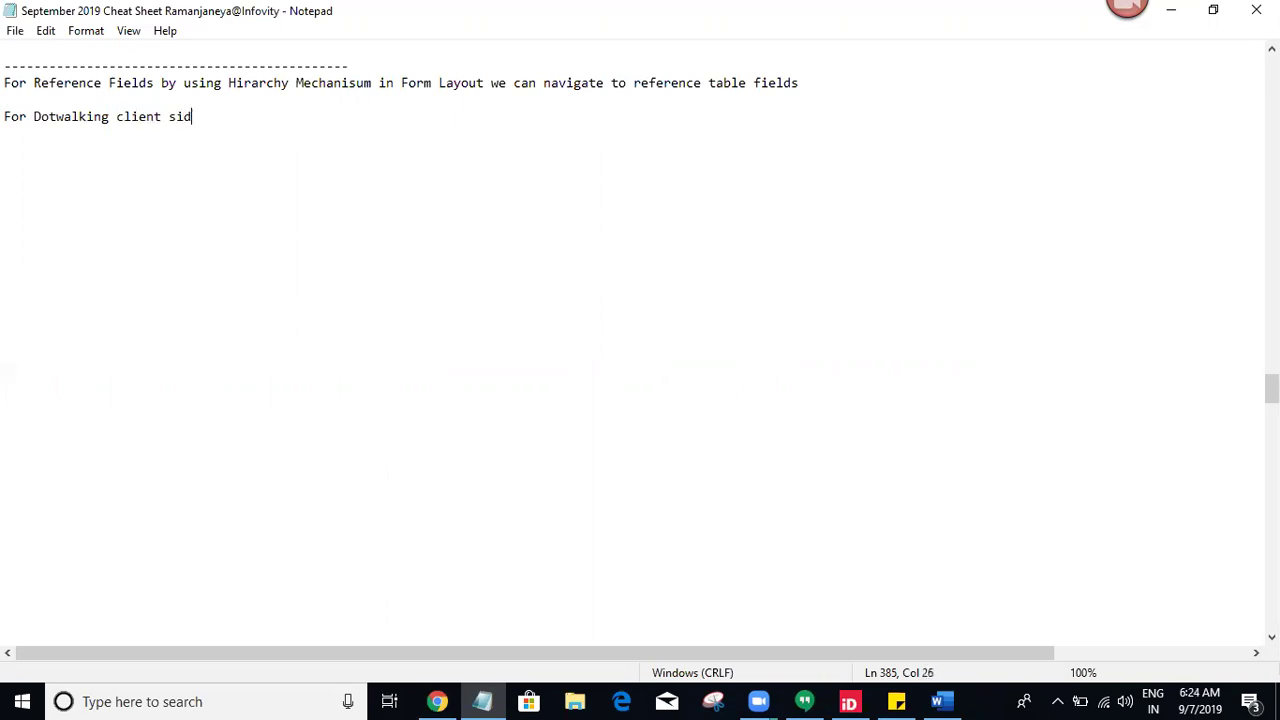
pyautogui.write('e accepts single dot w')
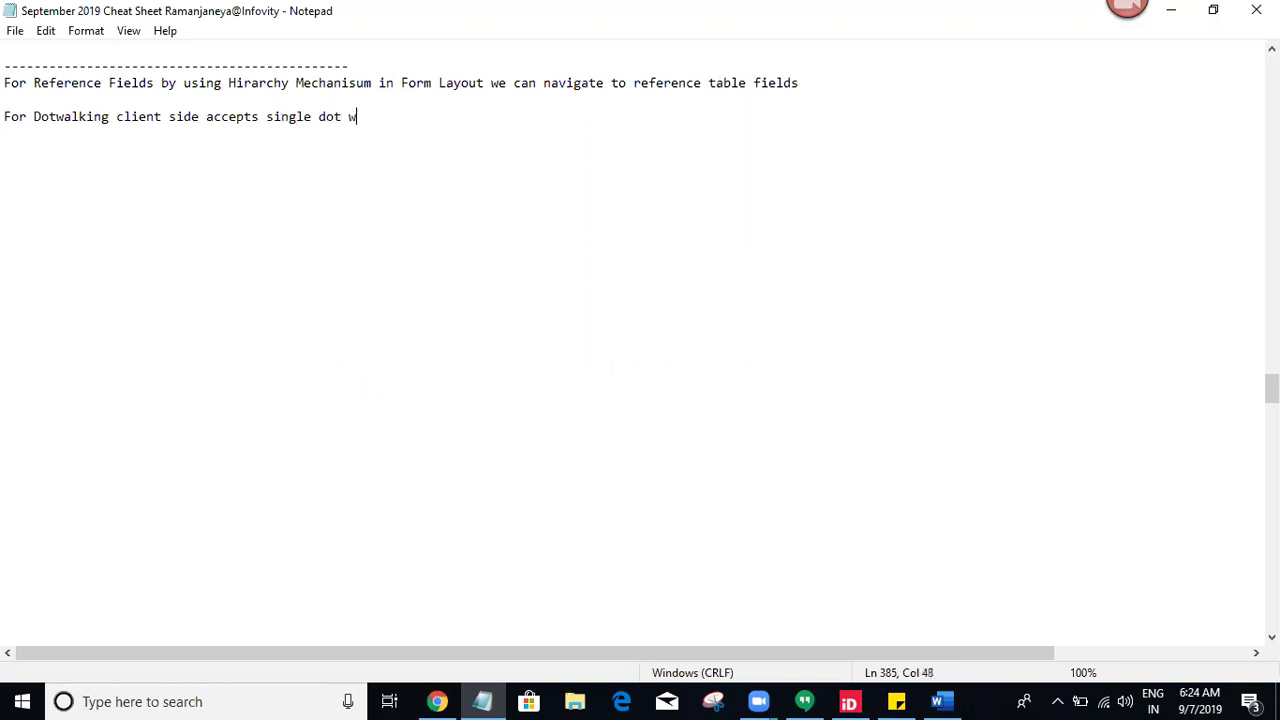
pyautogui.write('alkin and server')
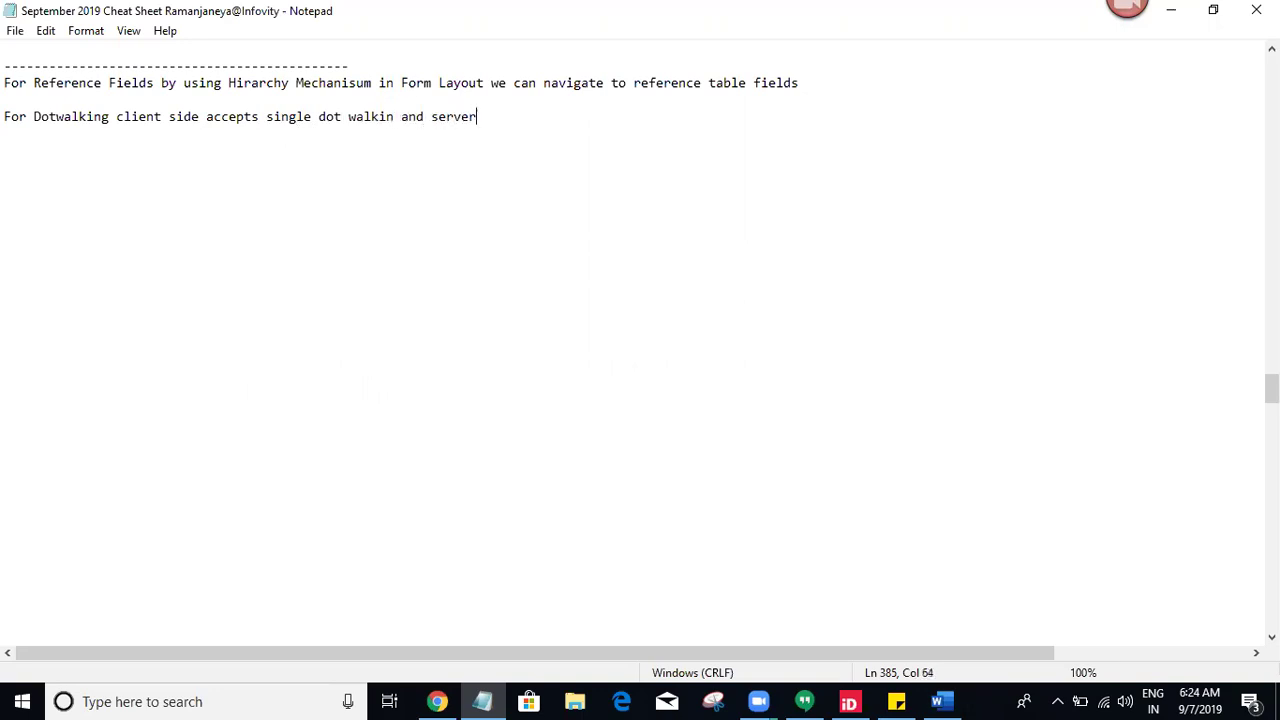
pyautogui.write(' side accepts multip')
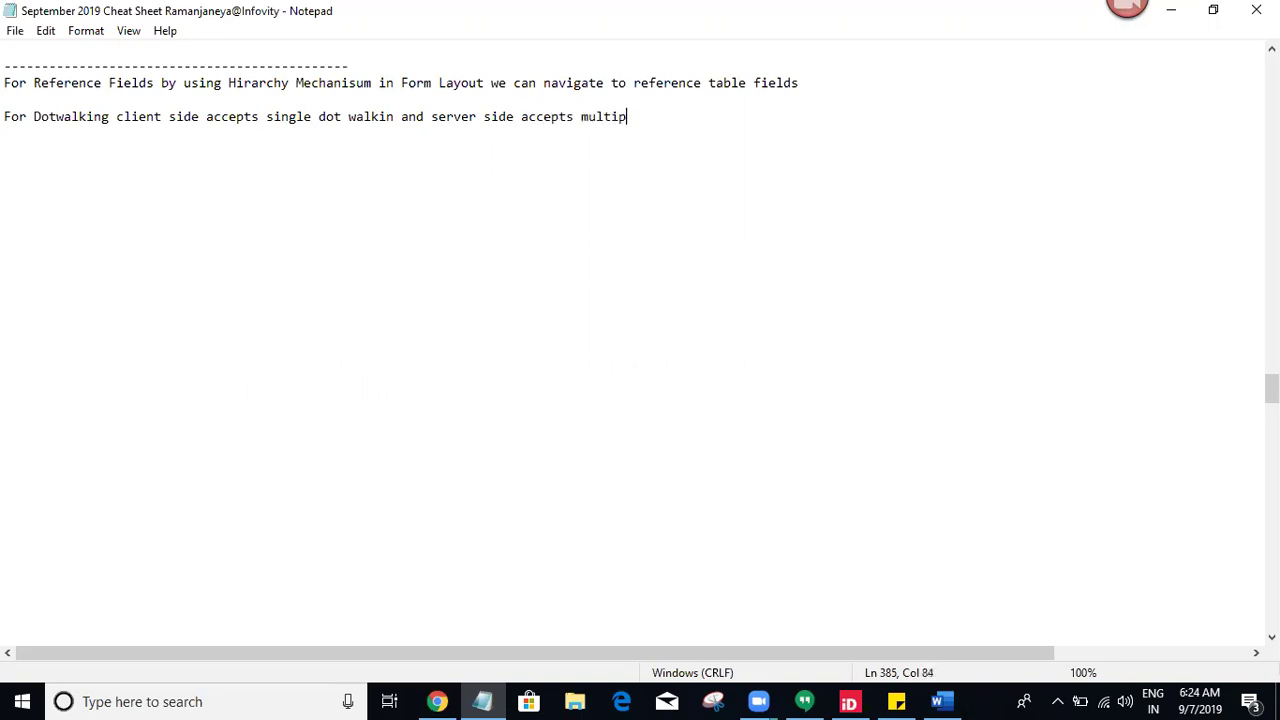
pyautogui.write('le dot walkin')
pyautogui.write('g mechans')
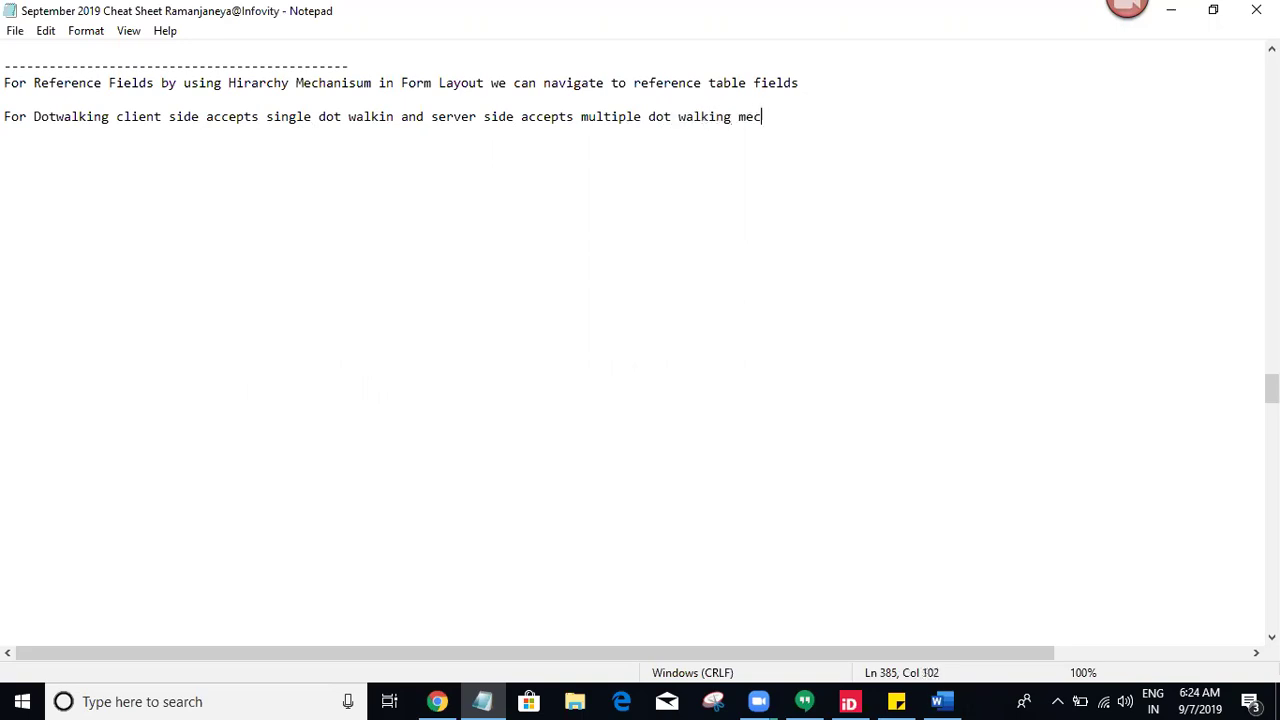
pyautogui.press('BackSpace')
pyautogui.write('ism')
pyautogui.press('Return')
pyautogui.press('Return')
# - Switch back to ServiceNow in Chrome and review the Requestor field and its dot-walked fields down to Department
pyautogui.click(437, 701)
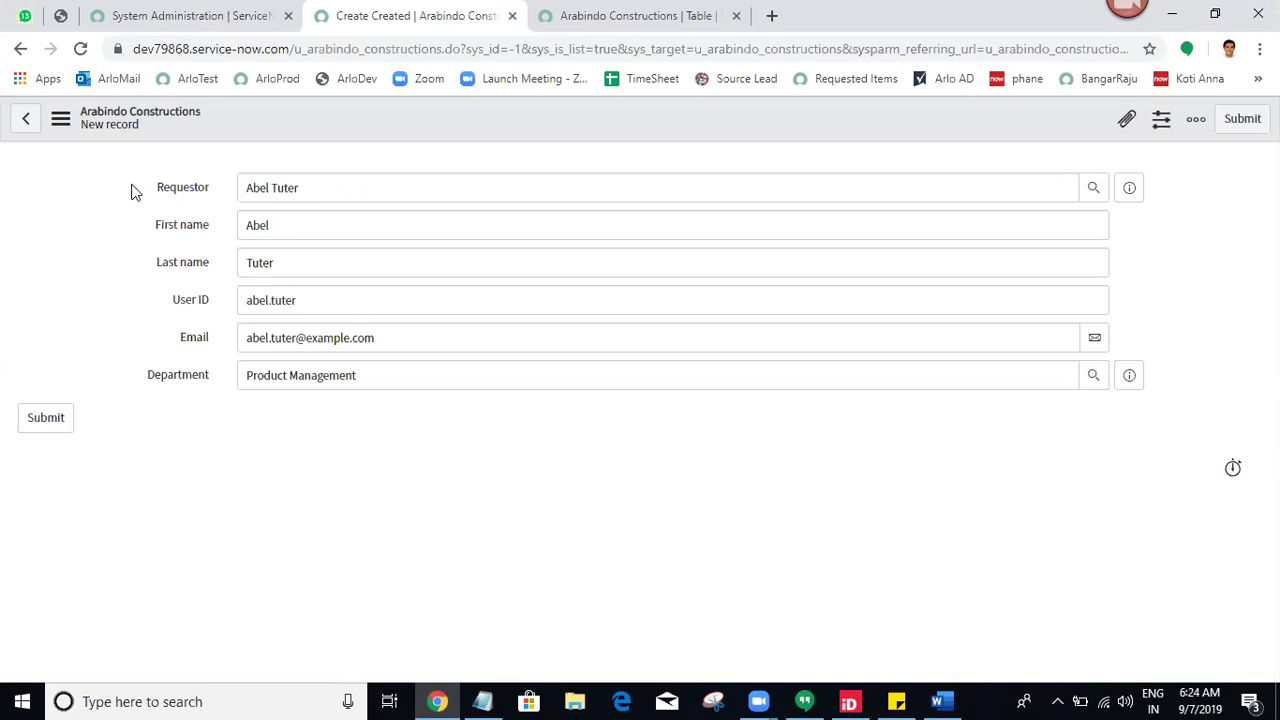
pyautogui.doubleClick(224, 180)
pyautogui.click(105, 148)
pyautogui.moveTo(140, 185); pyautogui.dragTo(234, 200)
pyautogui.click(90, 225)
pyautogui.moveTo(151, 226); pyautogui.dragTo(214, 406)
pyautogui.click(92, 298)
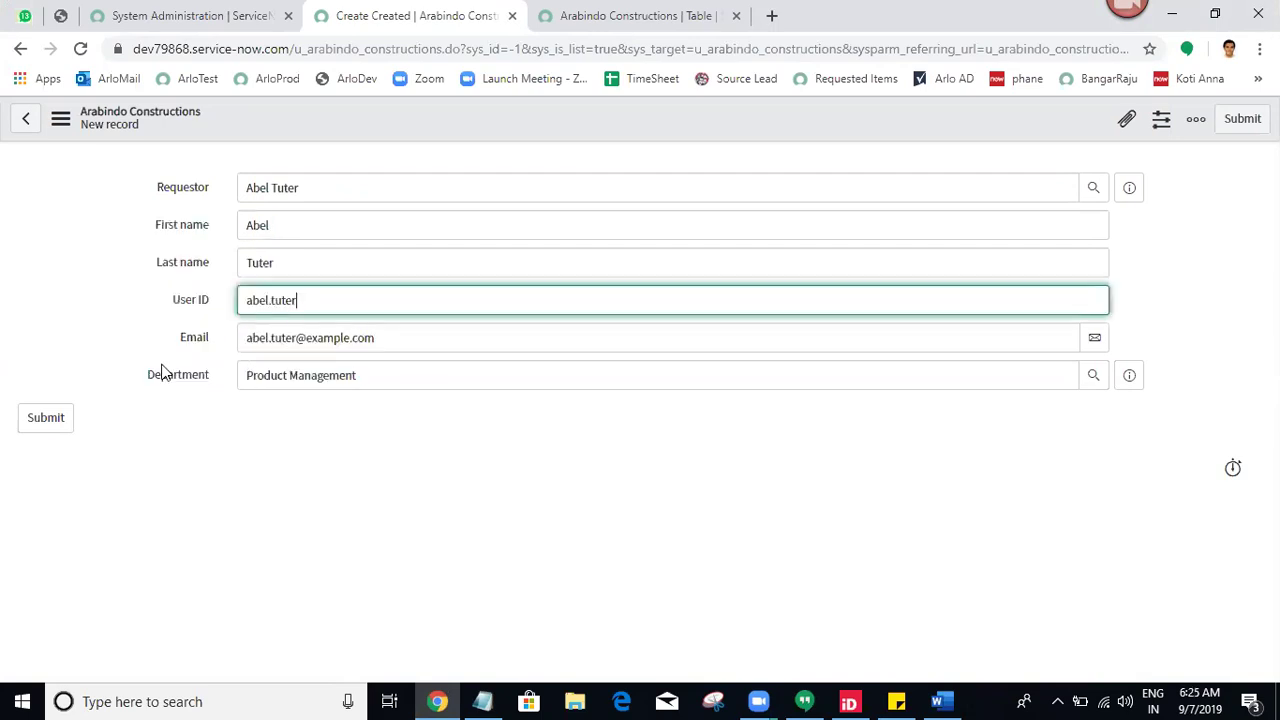
pyautogui.click(185, 378)
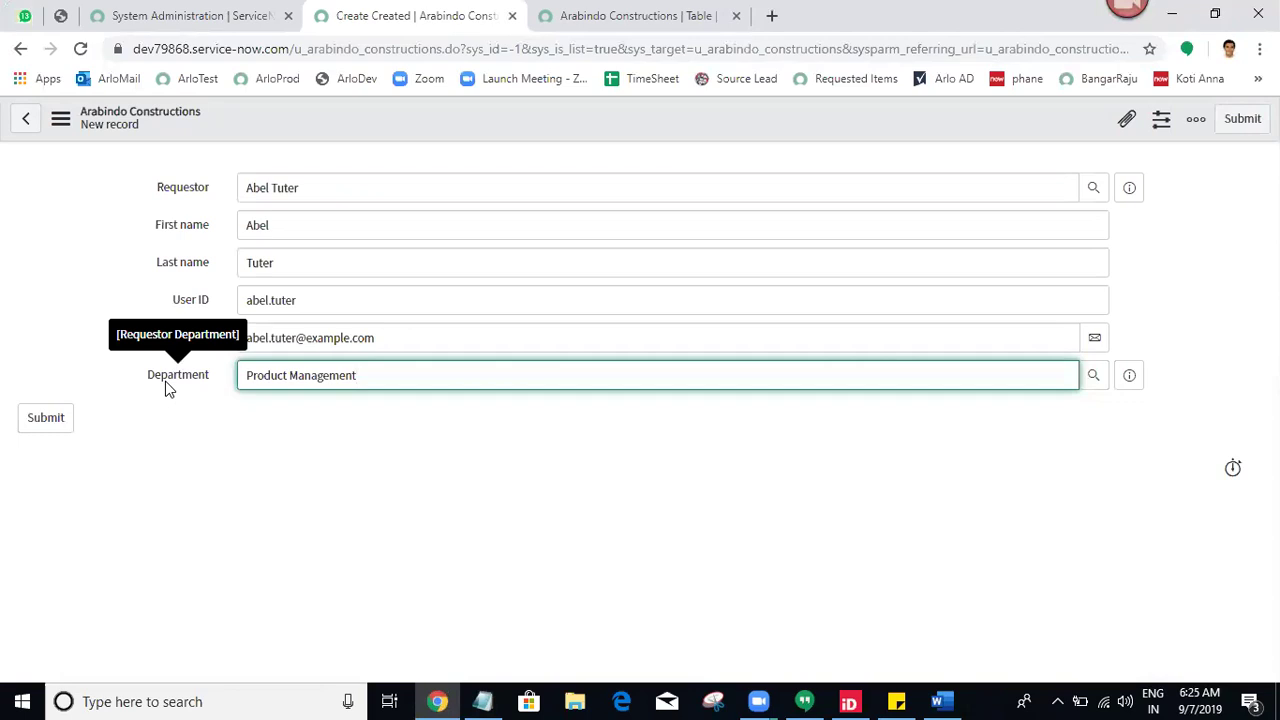
# - Discard the unsaved record to review the selected Requestor fields in the form layout, and leave the layout without saving
pyautogui.rightClick(581, 103)
pyautogui.moveTo(622, 150)
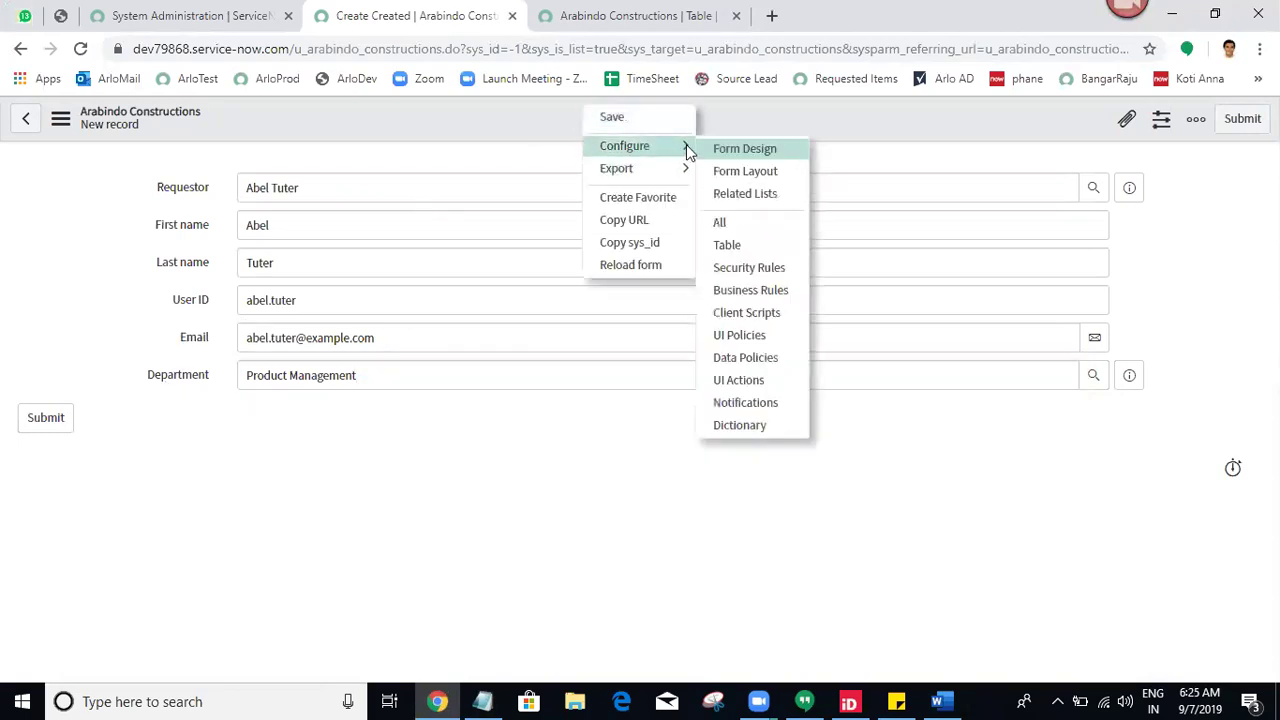
pyautogui.click(771, 185)
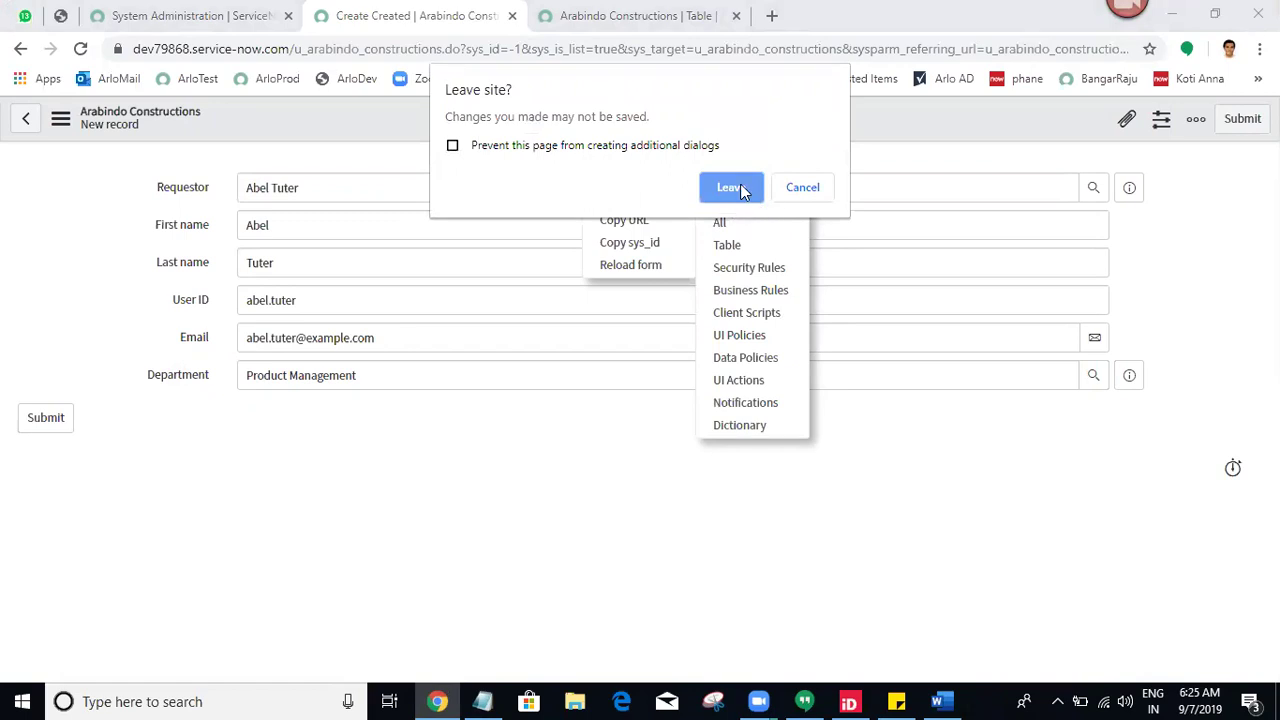
pyautogui.click(732, 188)
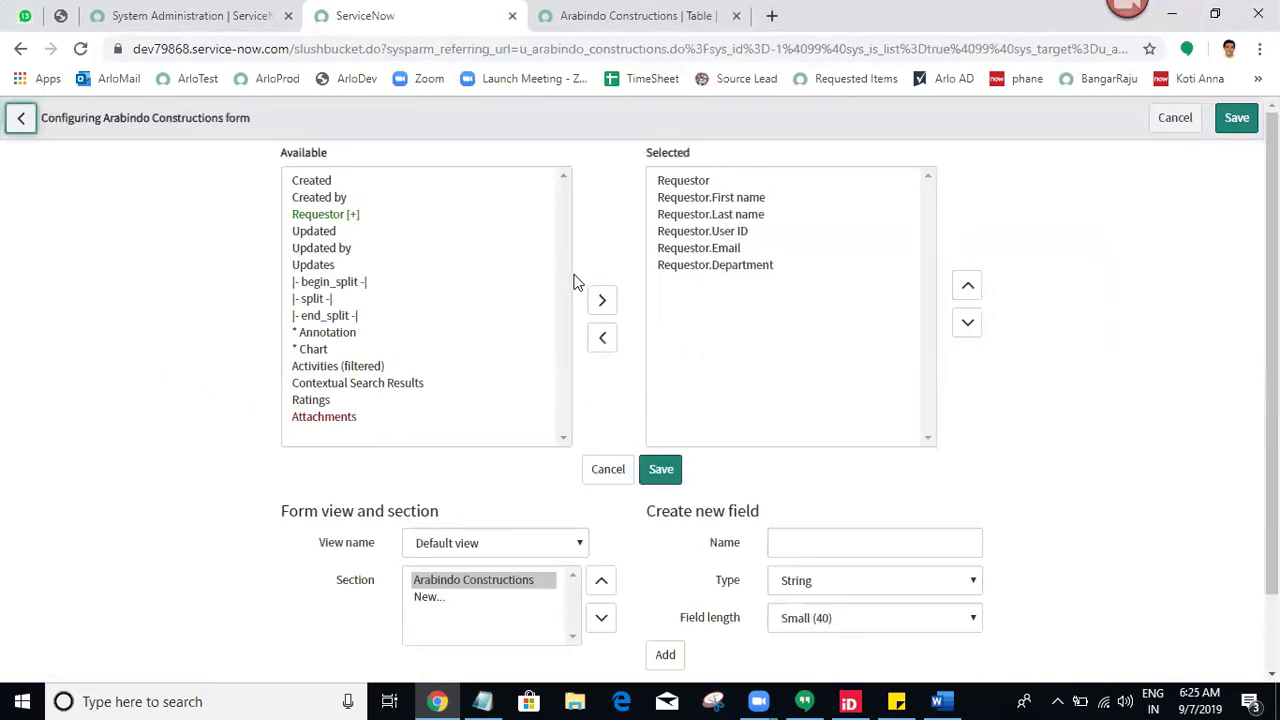
pyautogui.click(731, 265)
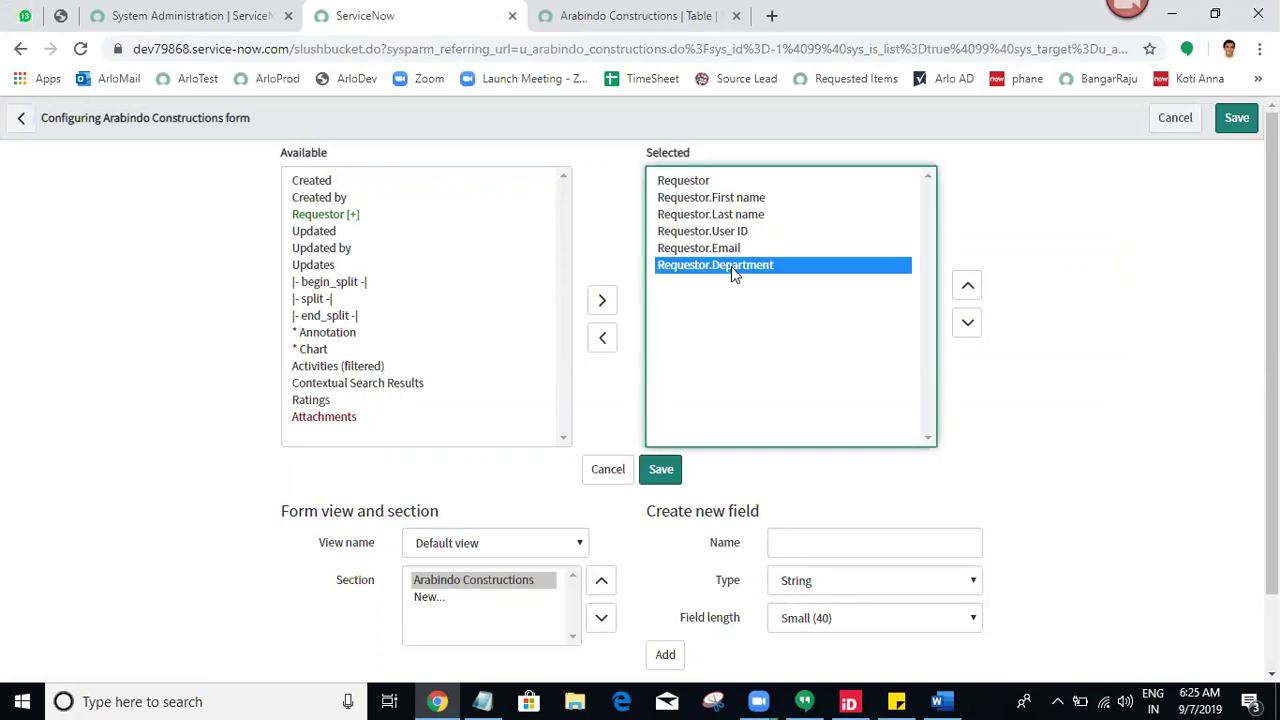
pyautogui.click(167, 422)
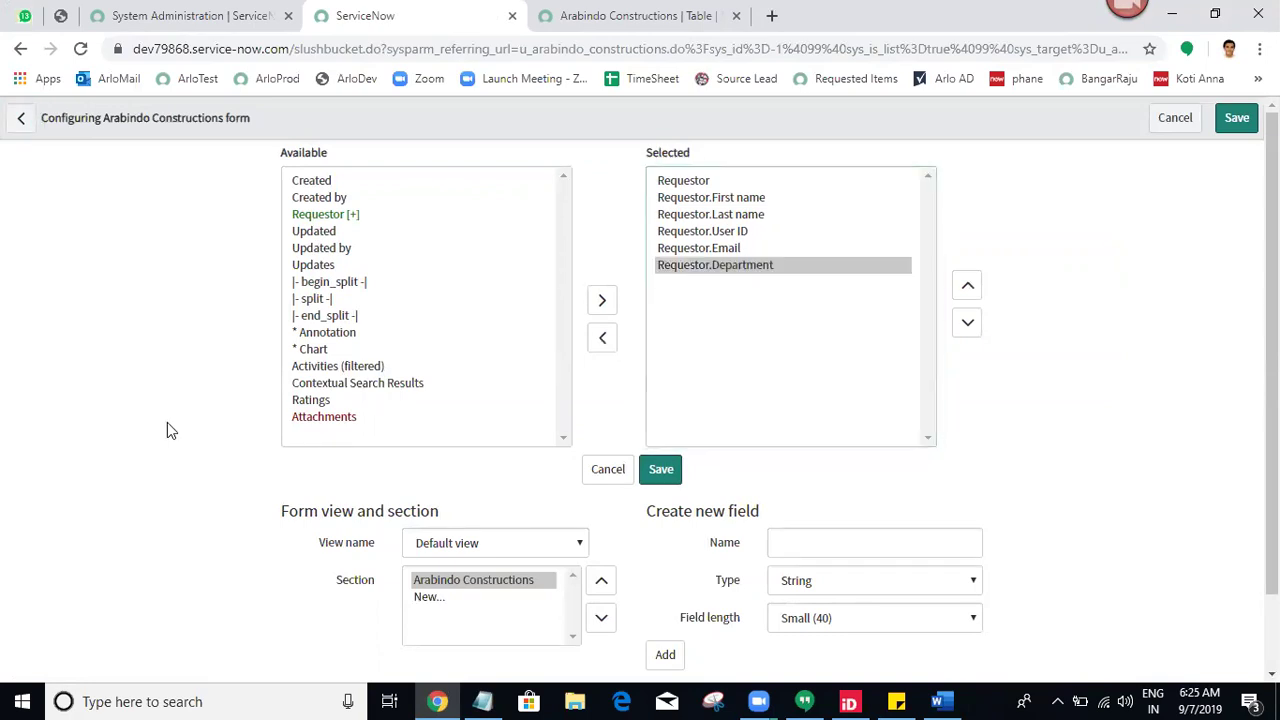
pyautogui.click(712, 182)
pyautogui.click(714, 197)
pyautogui.click(728, 216)
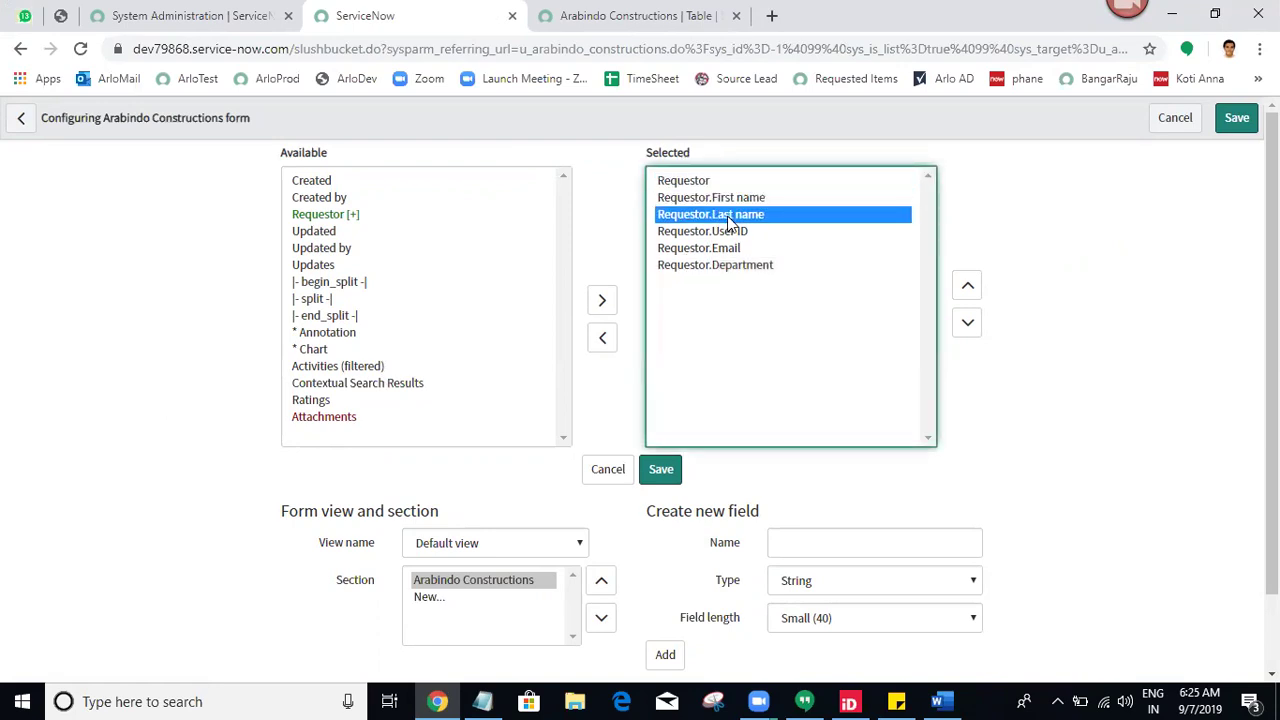
pyautogui.click(731, 231)
pyautogui.click(731, 265)
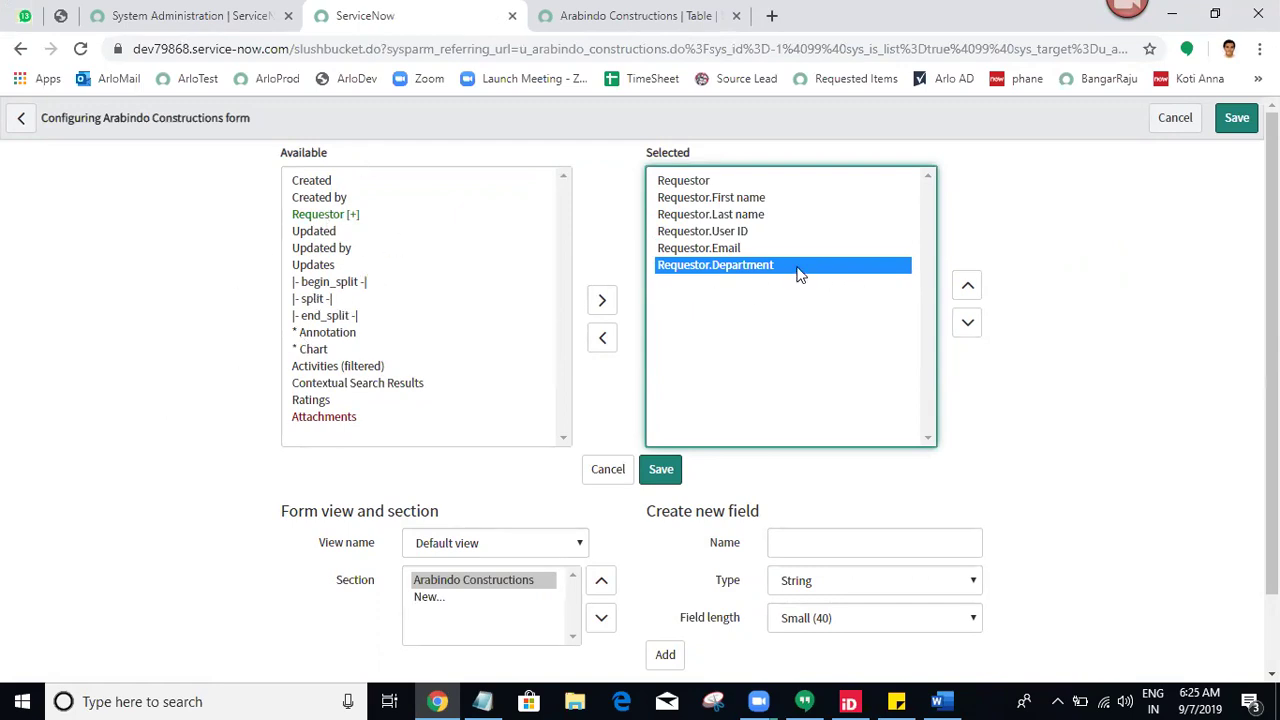
pyautogui.click(182, 370)
pyautogui.click(610, 472)
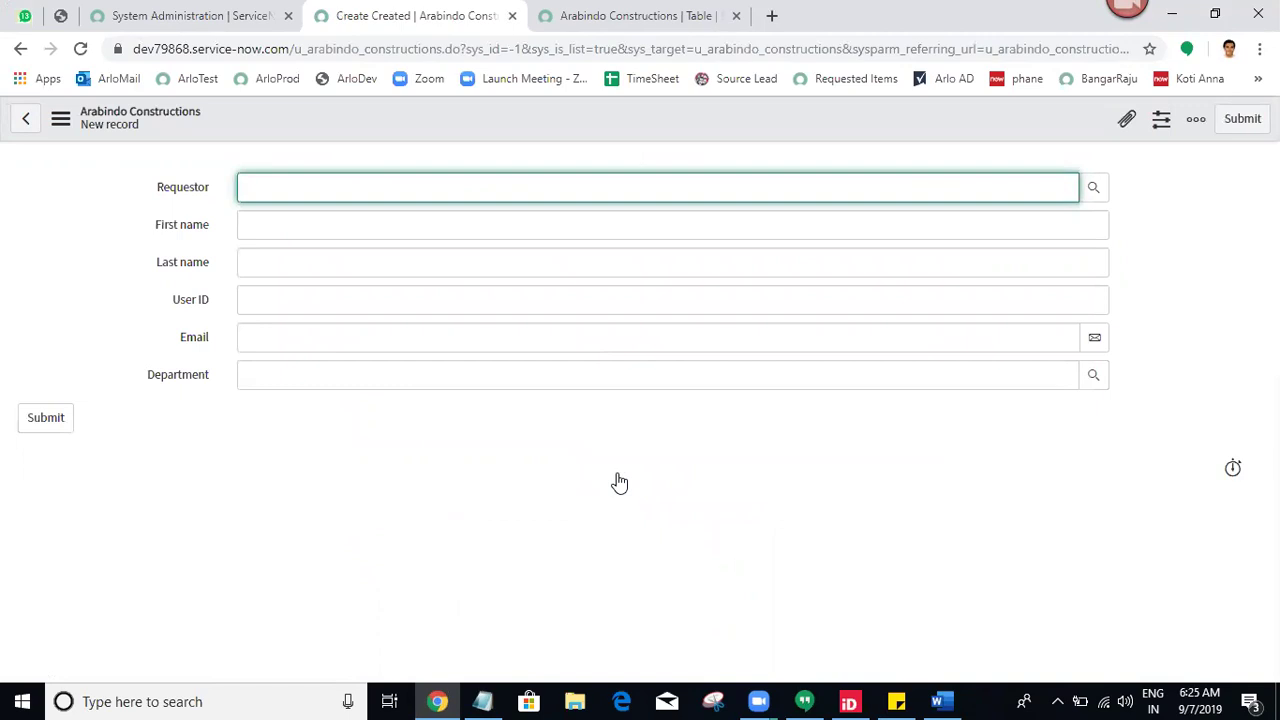
# - Set the Requestor to System Administrator and review the dot-walked fields from First name through Department
pyautogui.write('sys')
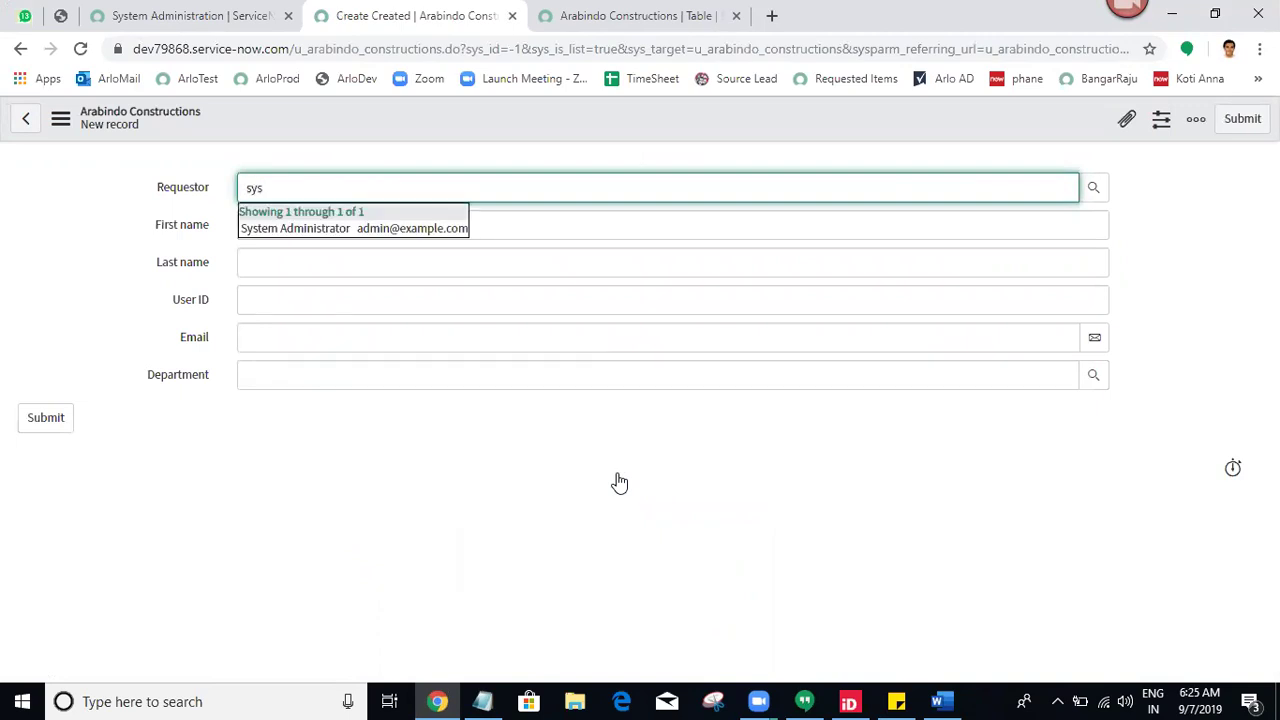
pyautogui.click(368, 226)
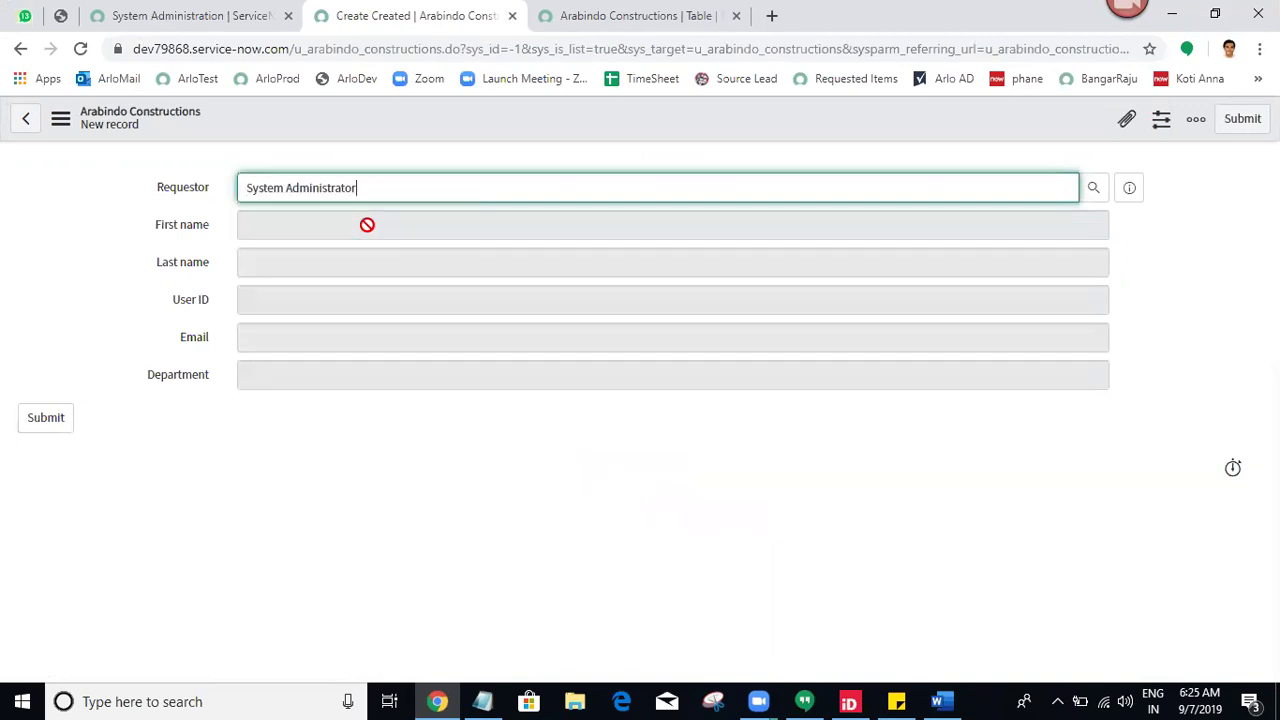
pyautogui.click(110, 302)
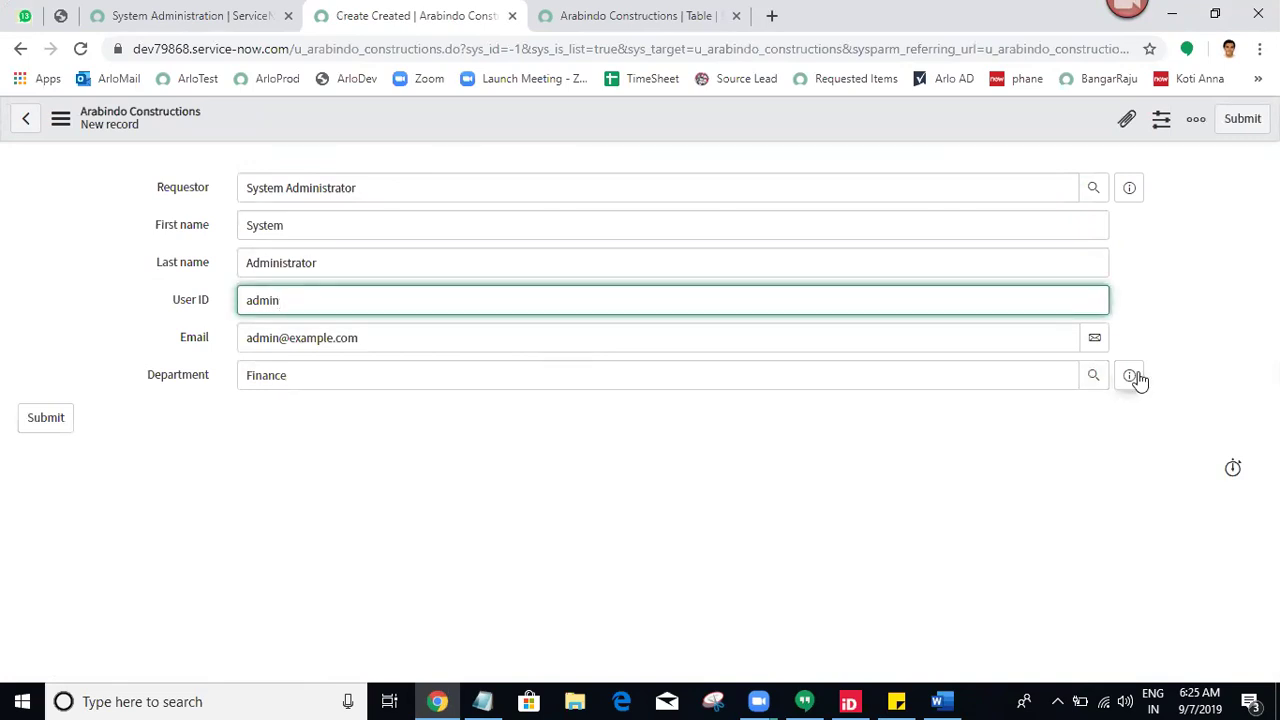
pyautogui.click(183, 380)
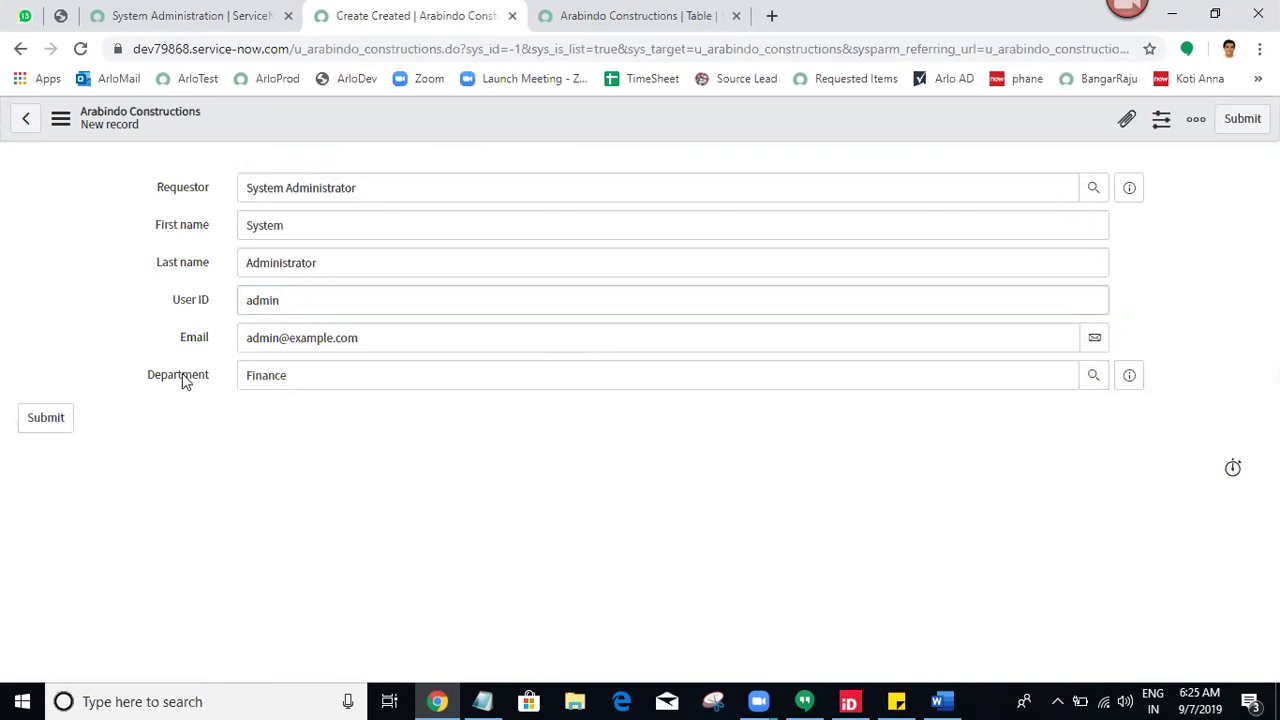
pyautogui.rightClick(183, 380)
pyautogui.click(420, 463)
pyautogui.click(109, 229)
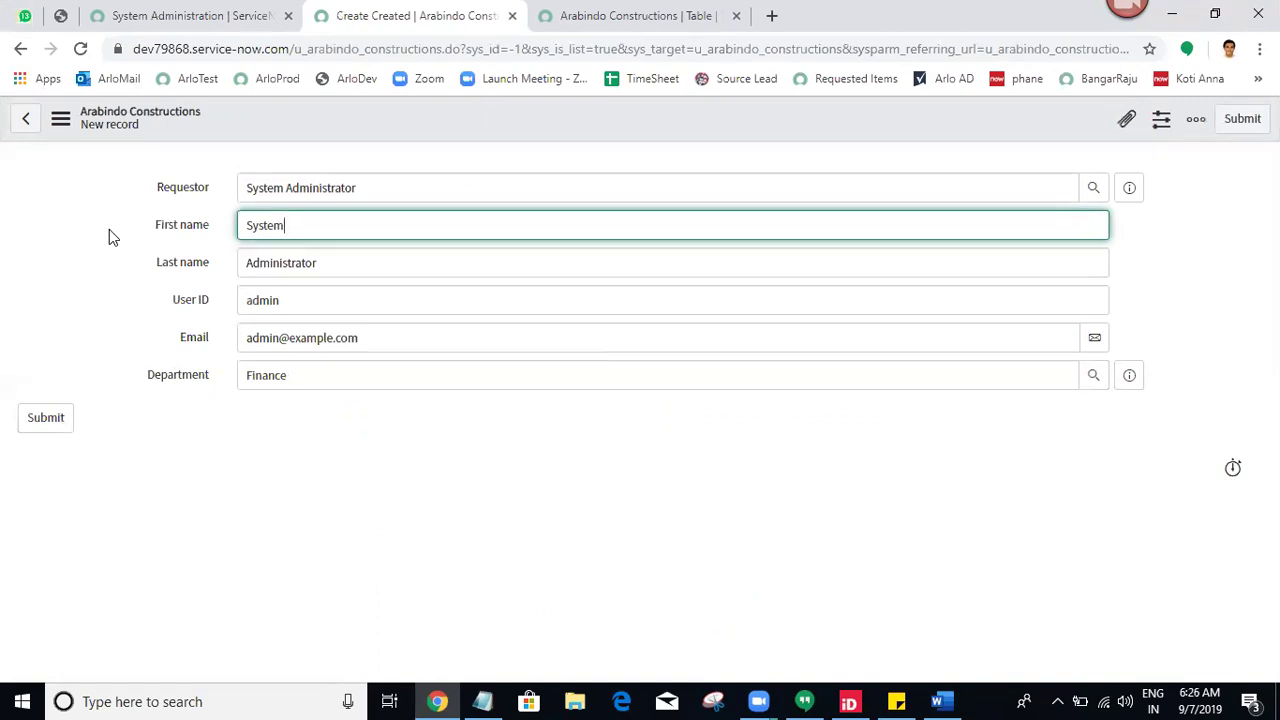
# - Find the Incident module and open a new incident form in a separate browser tab
pyautogui.click(190, 15)
pyautogui.click(113, 168)
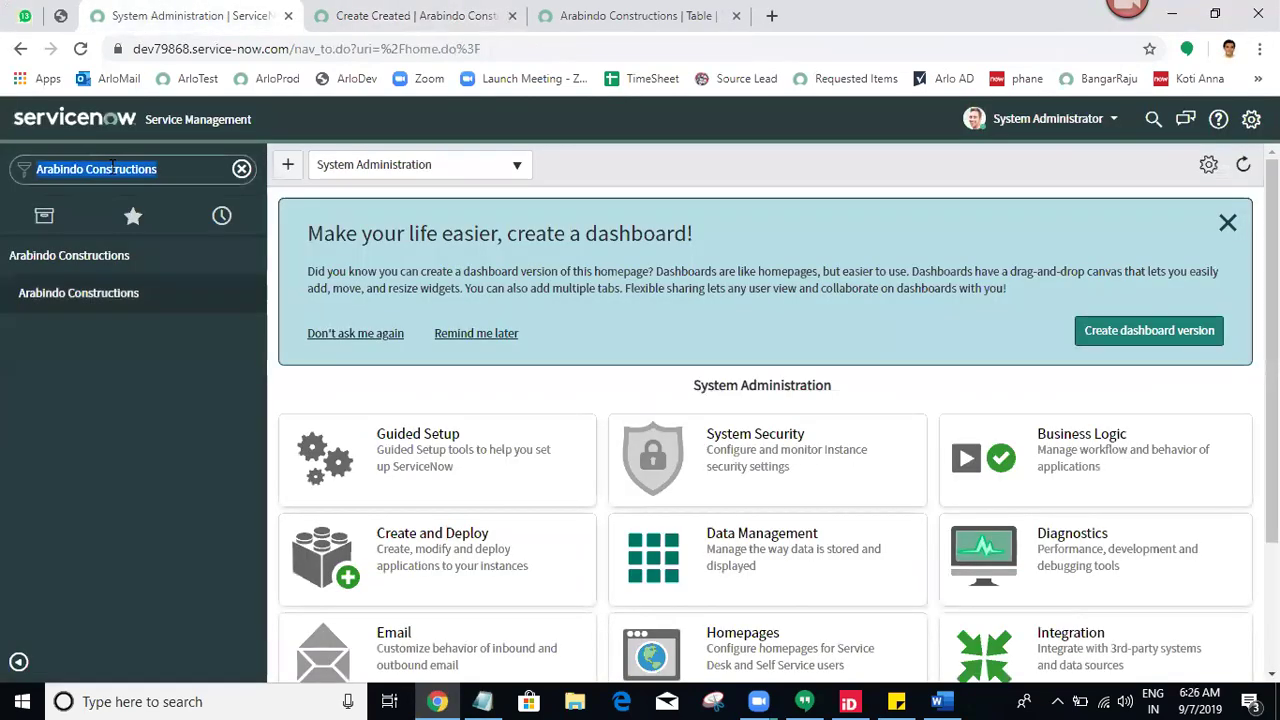
pyautogui.write('in')
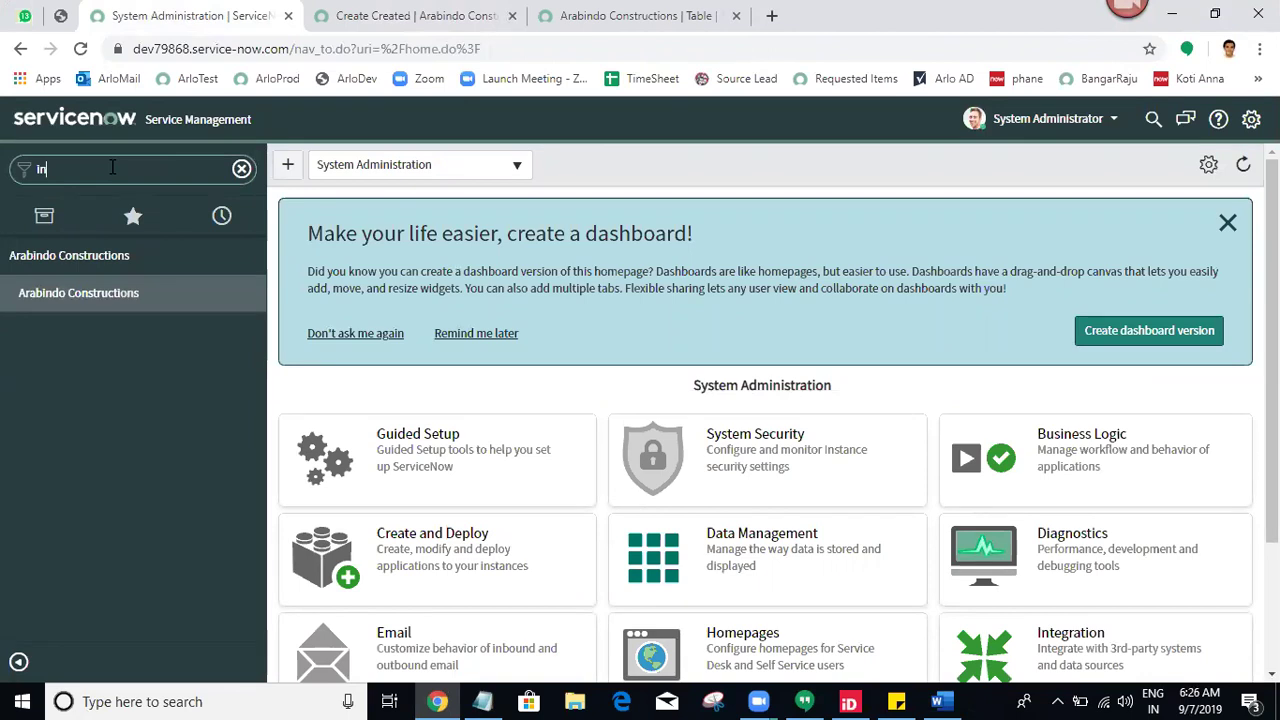
pyautogui.write('cident')
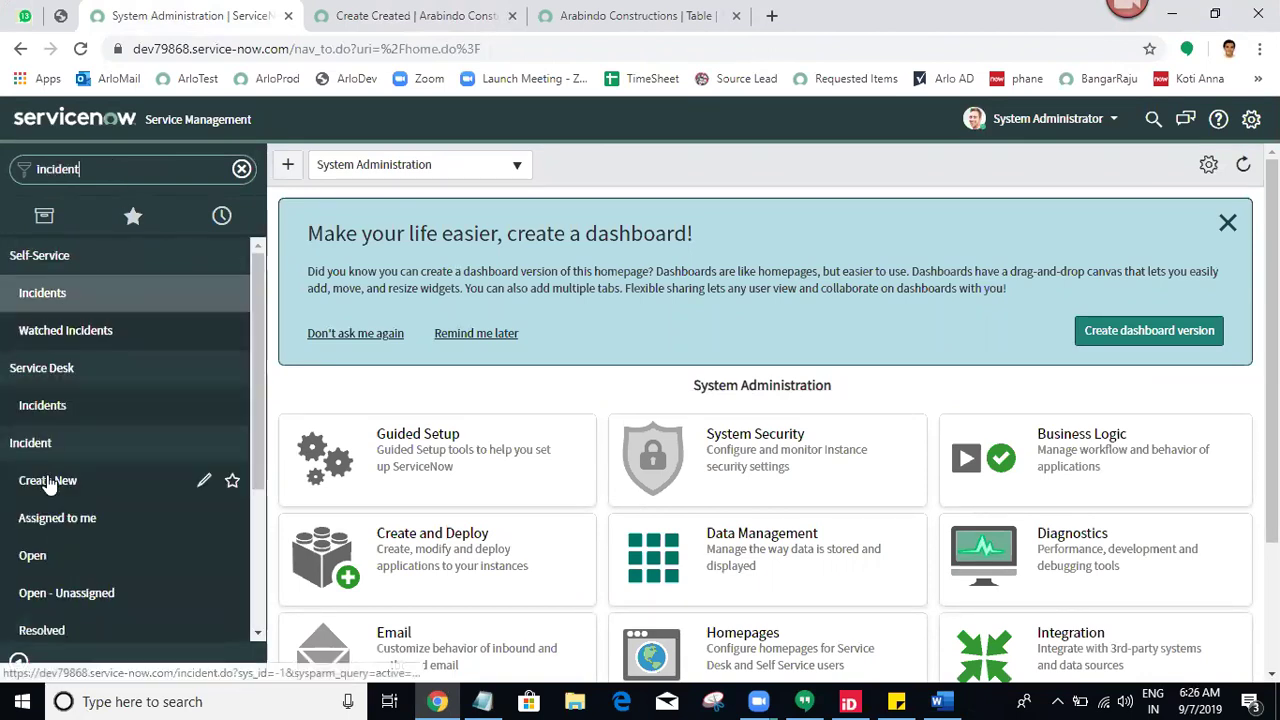
pyautogui.middleClick(48, 481)
pyautogui.click(370, 15)
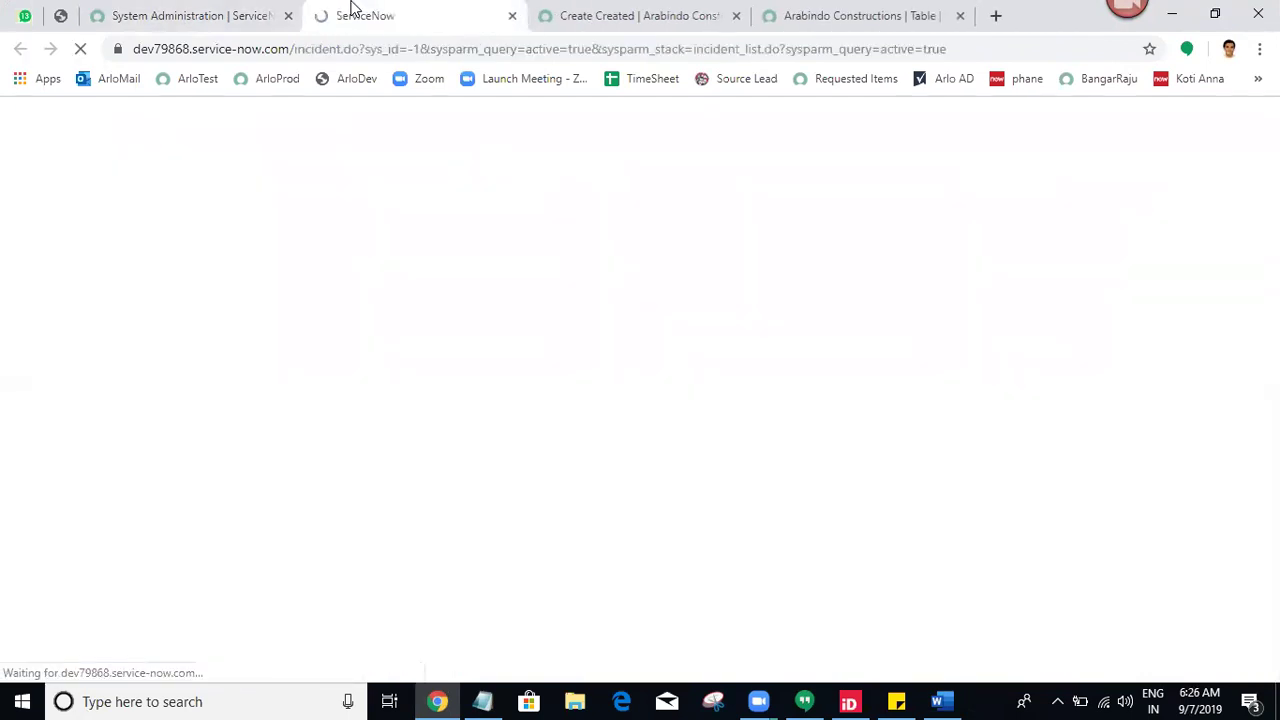
# - Close the browser tabs after the incident form, discarding the unsaved Arabindo Constructions record
pyautogui.rightClick(352, 10)
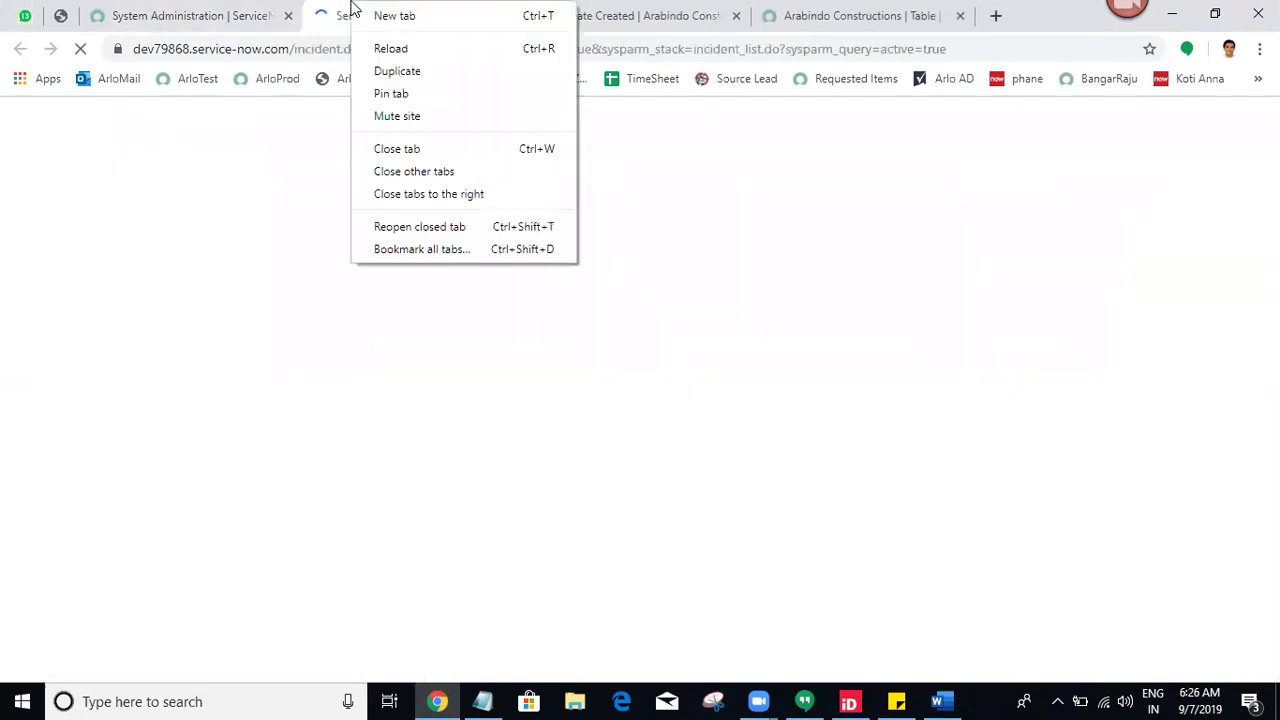
pyautogui.click(445, 196)
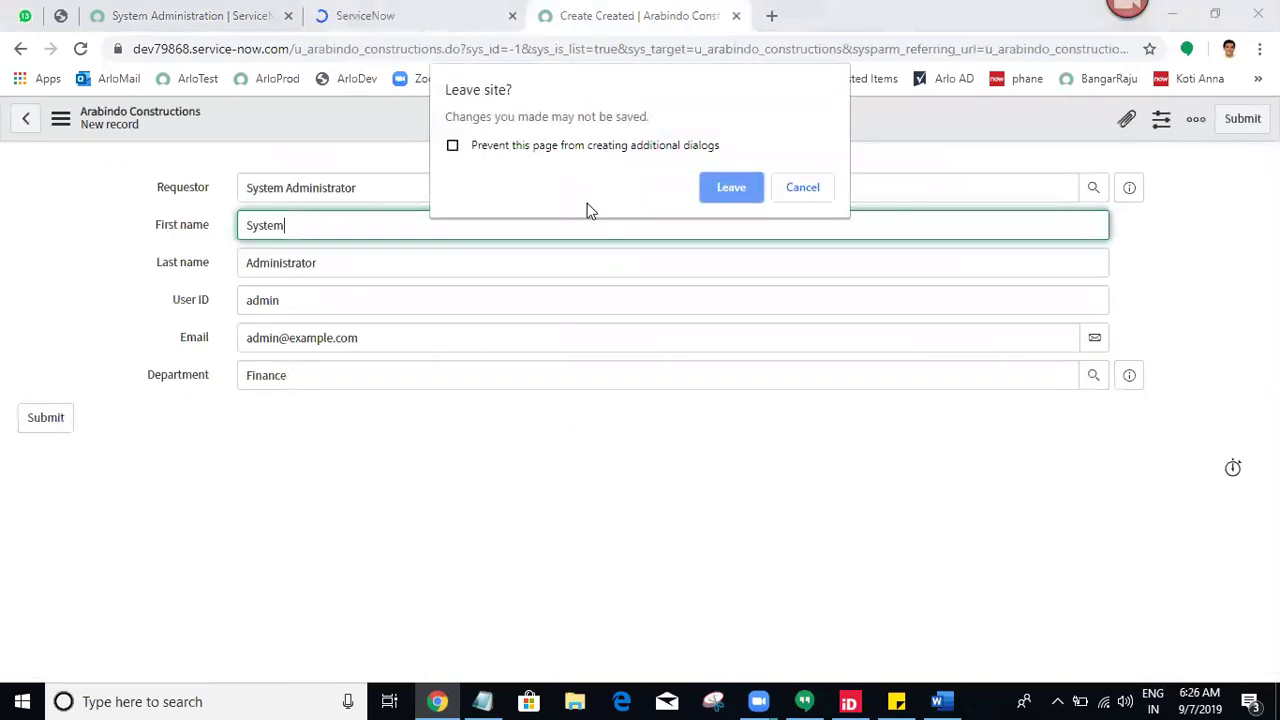
pyautogui.click(733, 186)
# - Find the Problem module and open a new problem form in a separate browser tab
pyautogui.click(190, 15)
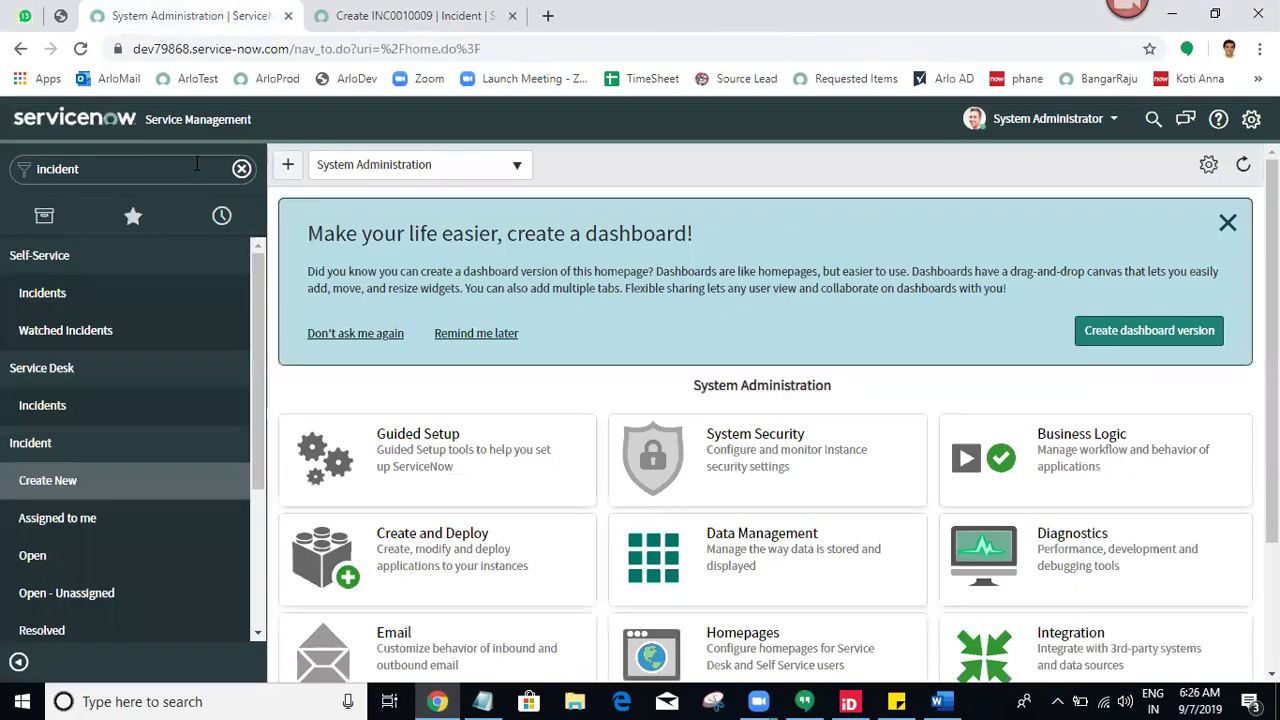
pyautogui.doubleClick(193, 169)
pyautogui.write('problem')
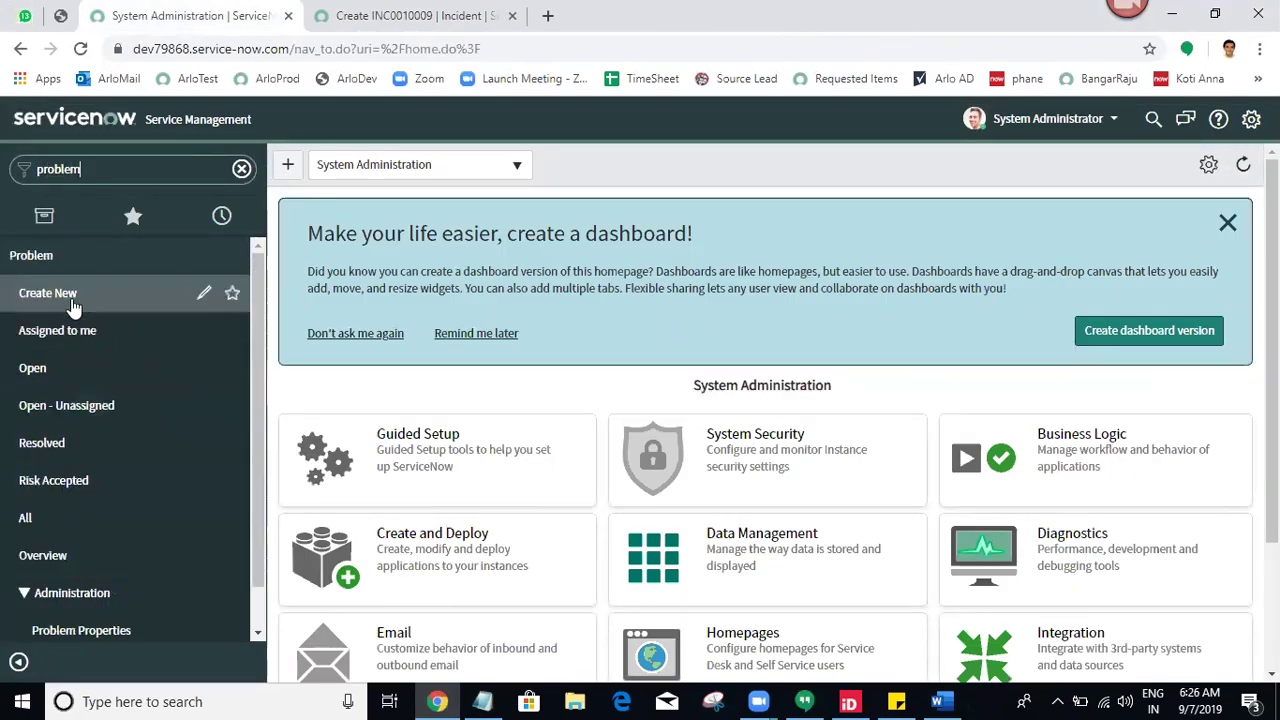
pyautogui.middleClick(72, 302)
# - Find the Change module and open a new change request of type Normal in a separate browser tab
pyautogui.doubleClick(161, 170)
pyautogui.write('change')
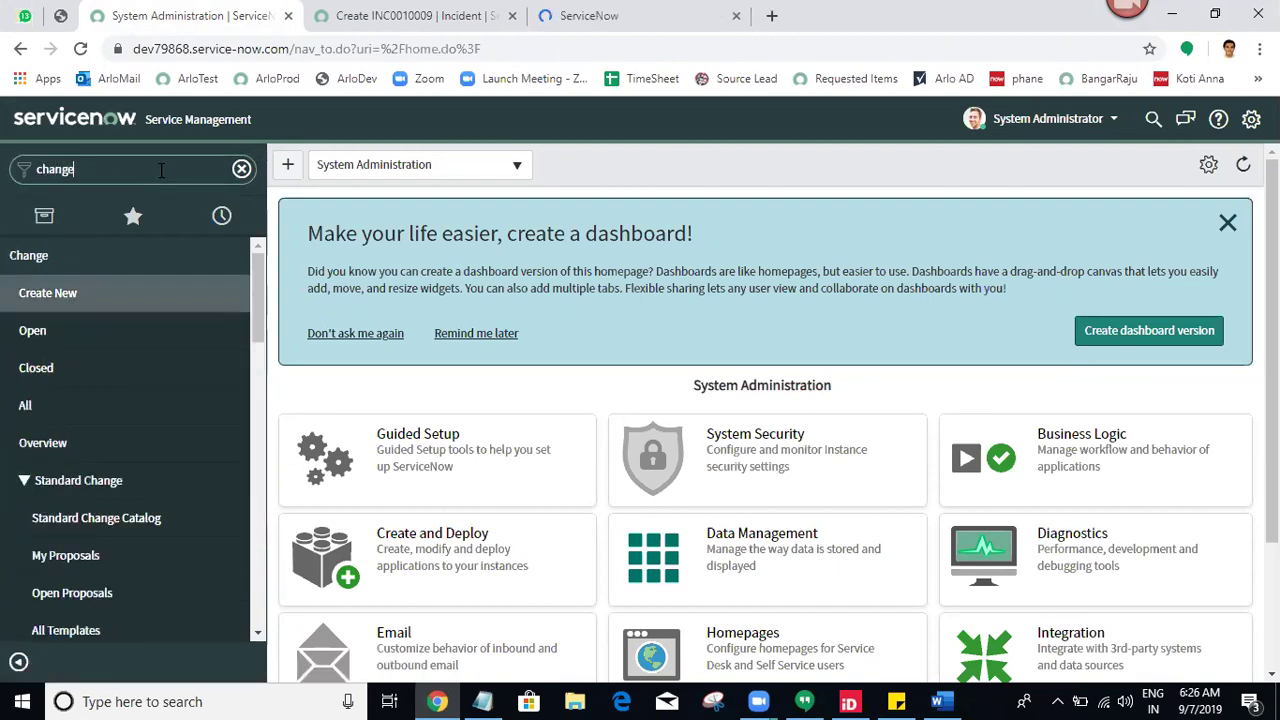
pyautogui.middleClick(58, 291)
pyautogui.click(860, 15)
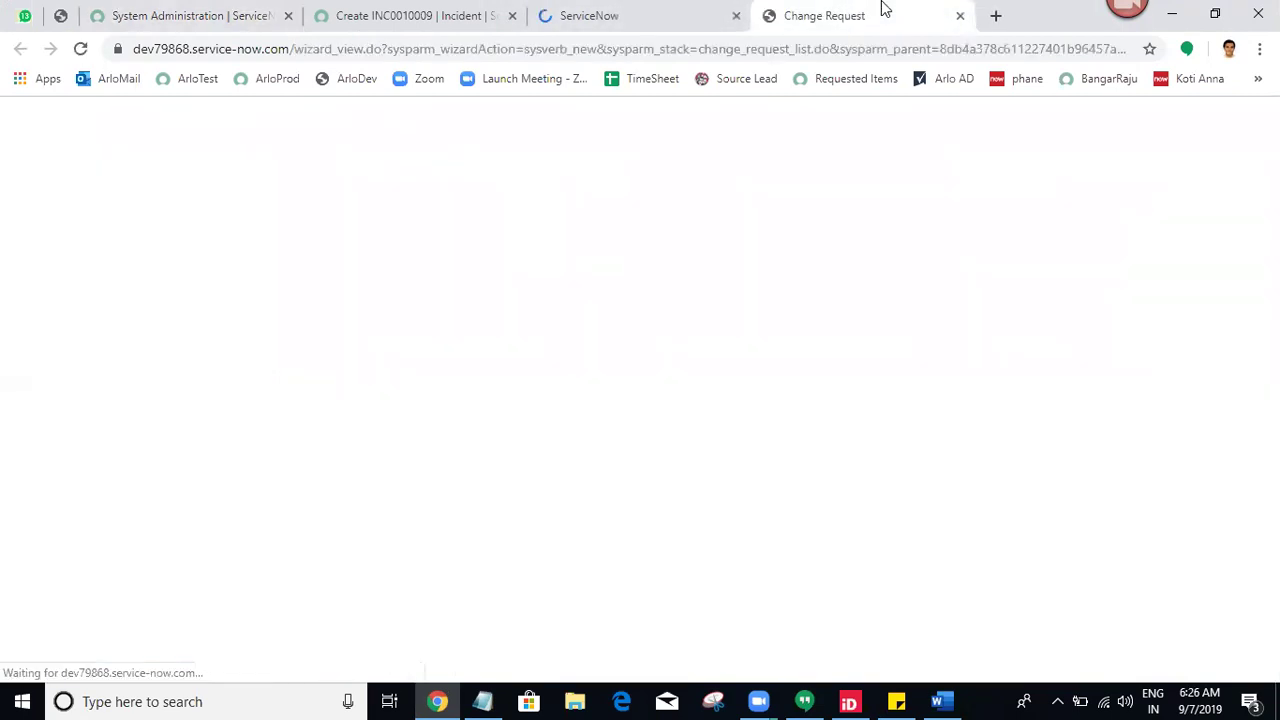
pyautogui.click(132, 192)
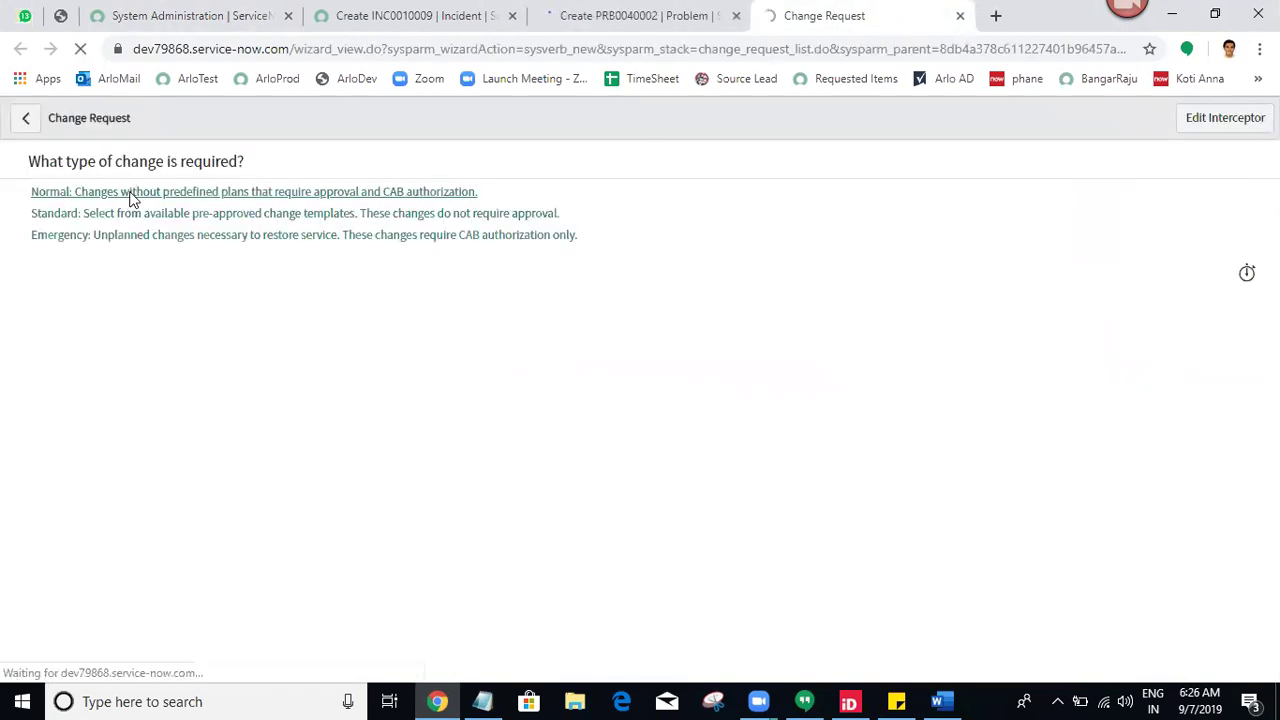
# - Compare the new incident, problem and change request forms, examining the Number field on each
pyautogui.click(326, 8)
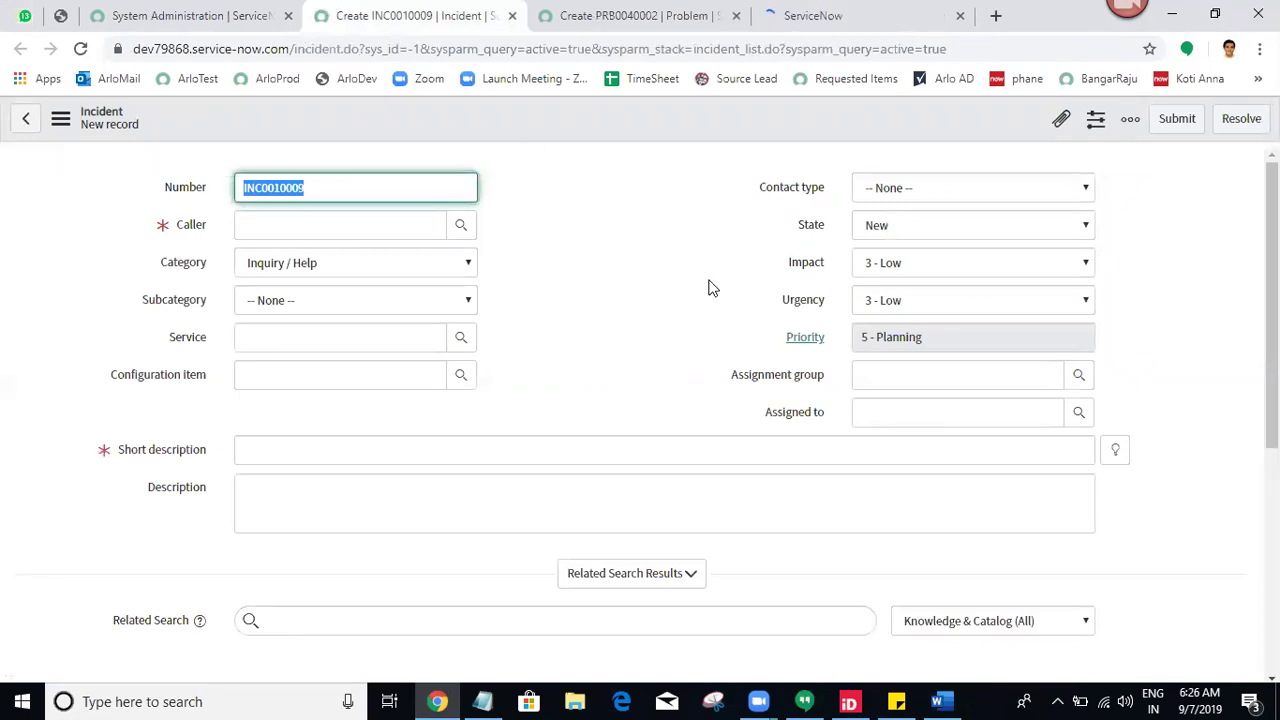
pyautogui.doubleClick(186, 188)
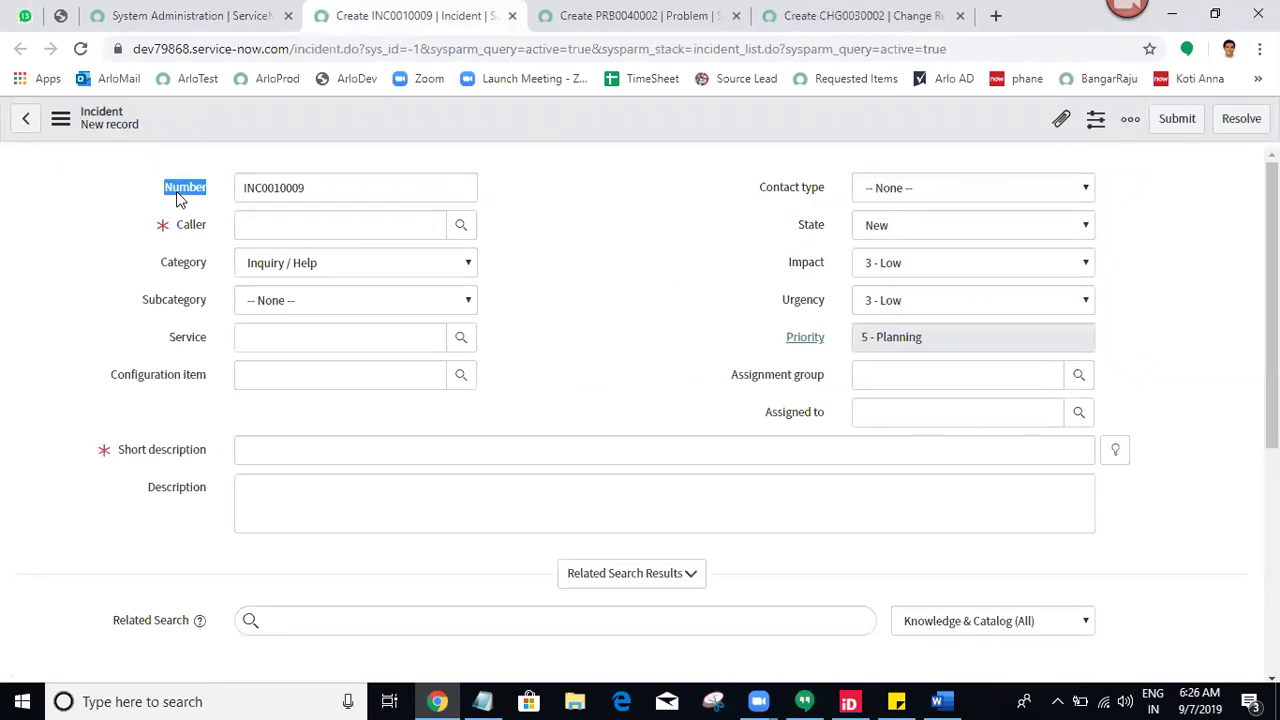
pyautogui.click(645, 214)
pyautogui.click(663, 12)
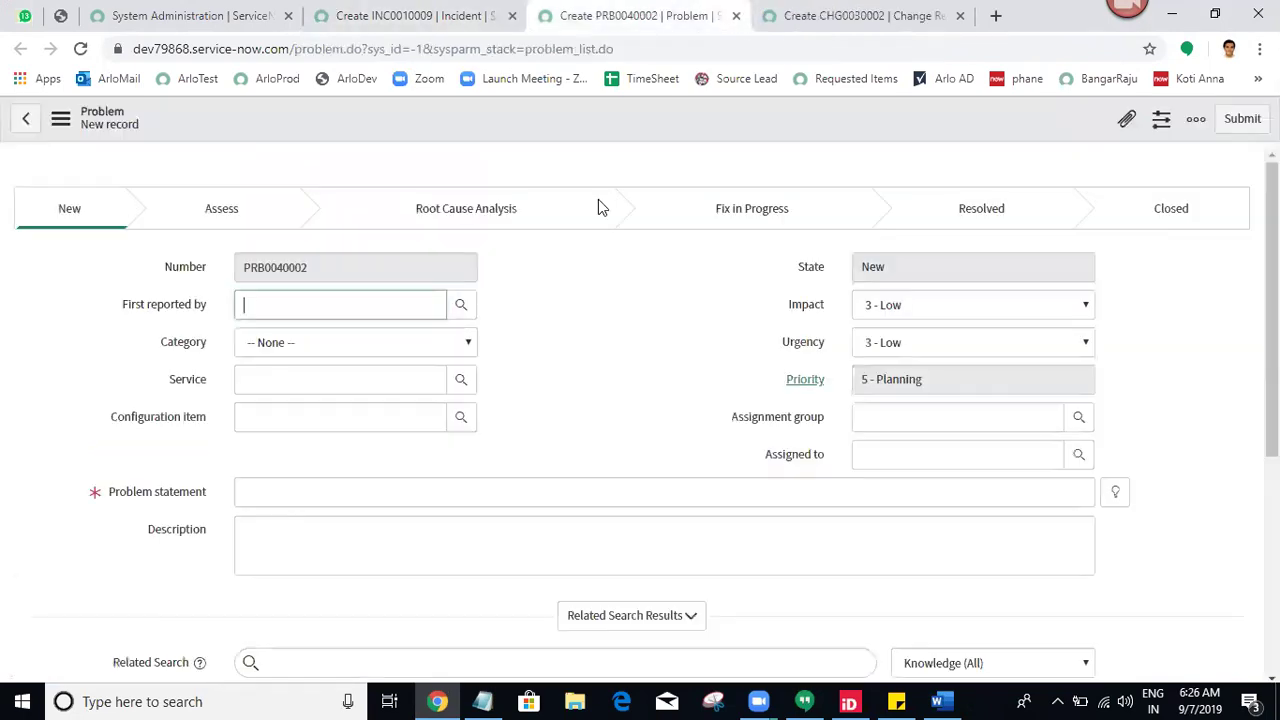
pyautogui.click(654, 337)
pyautogui.click(862, 14)
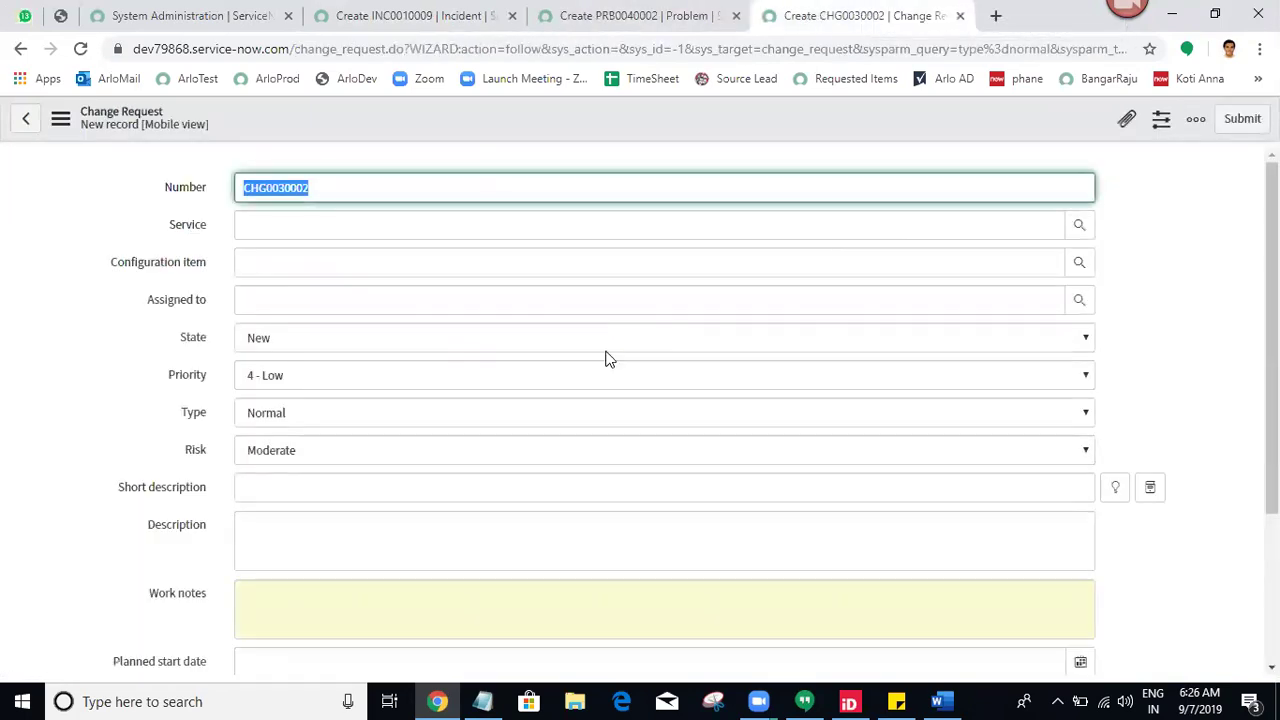
pyautogui.click(150, 238)
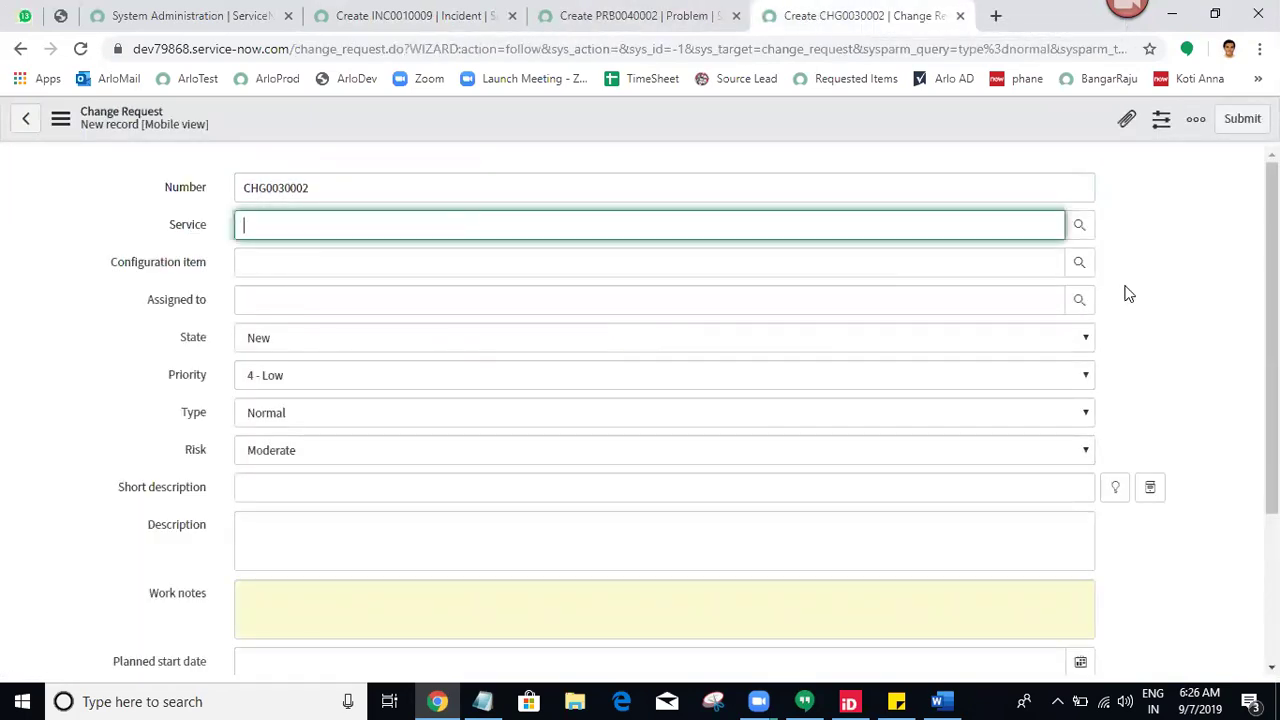
pyautogui.scroll(-3, 665, 400)
pyautogui.scroll(3, 665, 400)
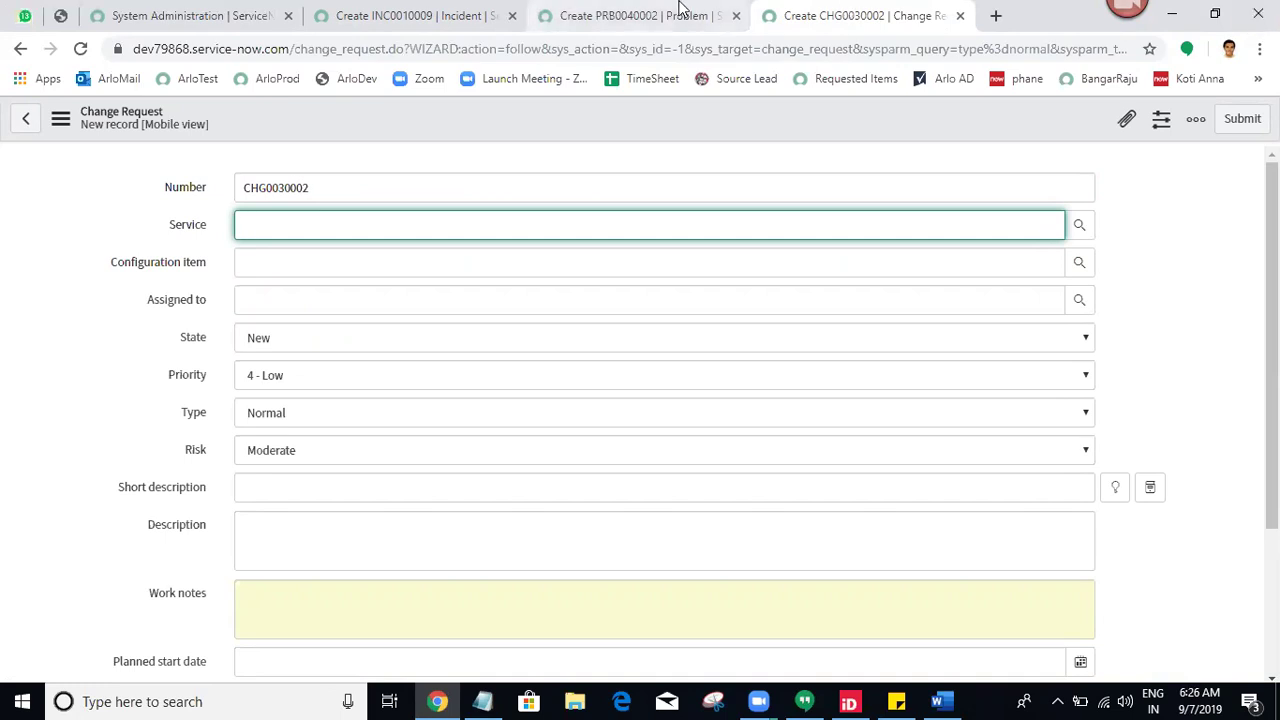
pyautogui.doubleClick(522, 182)
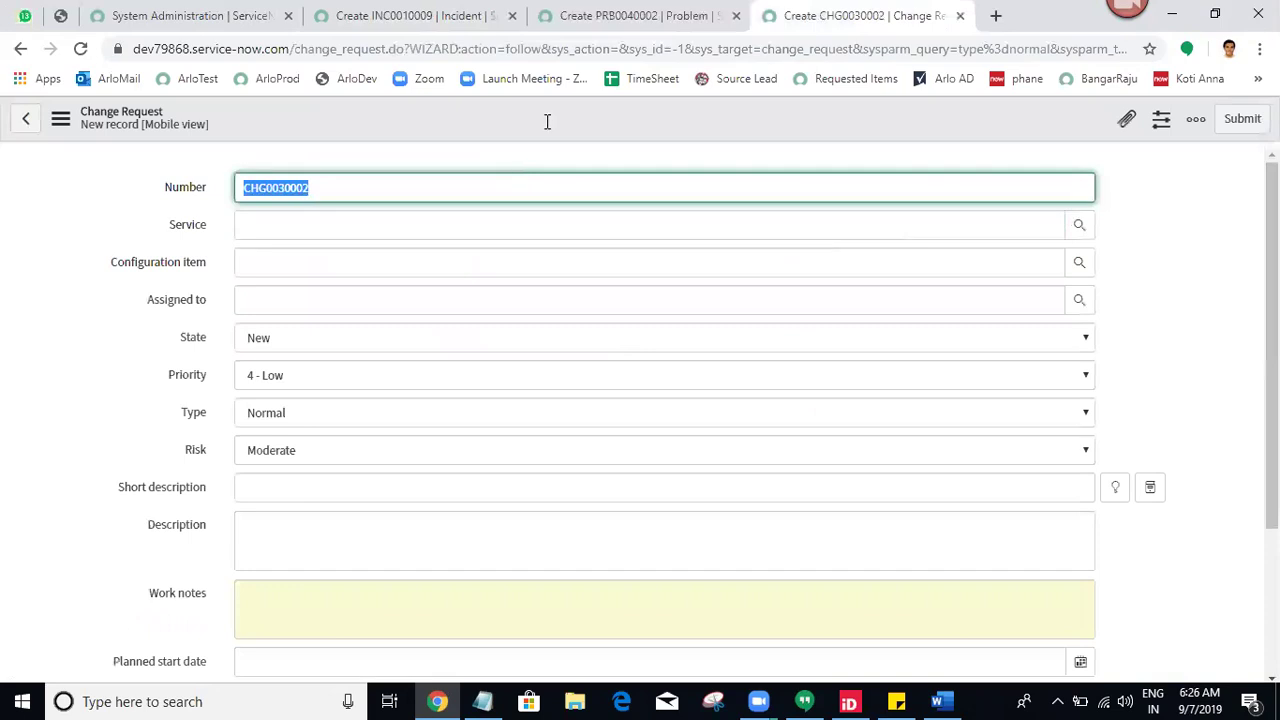
pyautogui.click(625, 10)
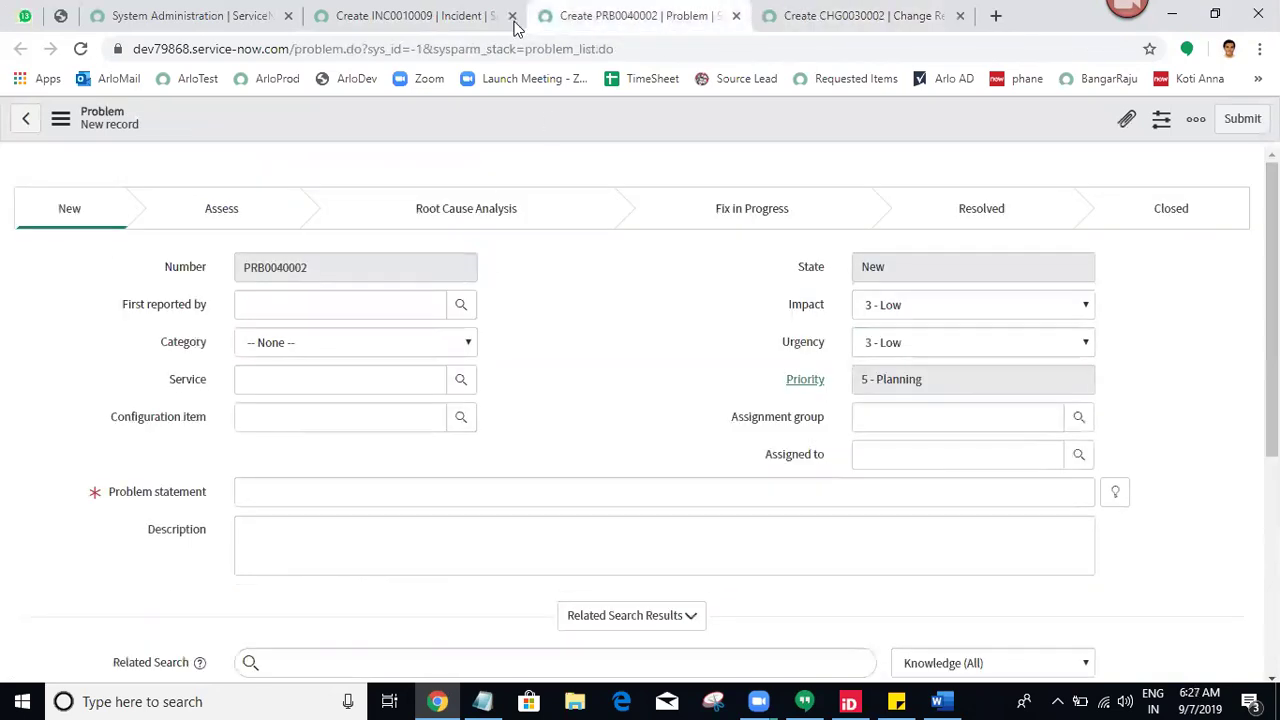
pyautogui.click(450, 10)
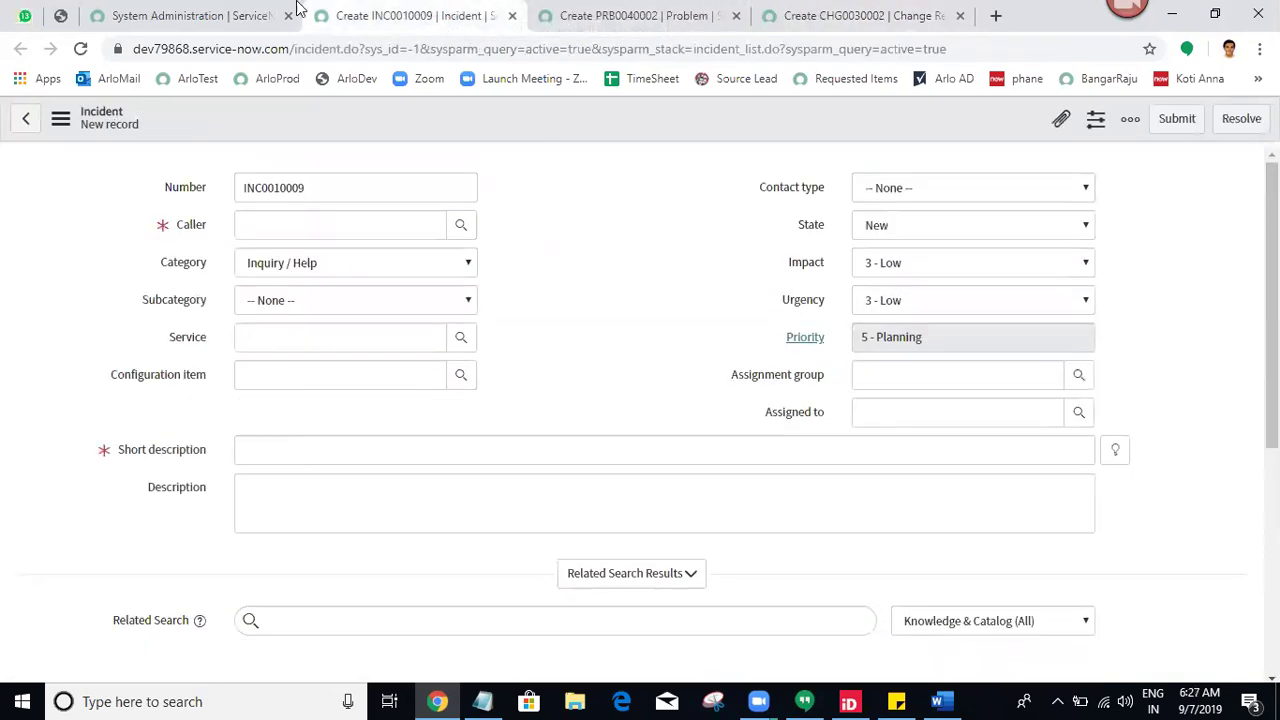
# - Return to the System Administration homepage and close the incident, problem and change request tabs
pyautogui.click(252, 10)
pyautogui.rightClick(250, 10)
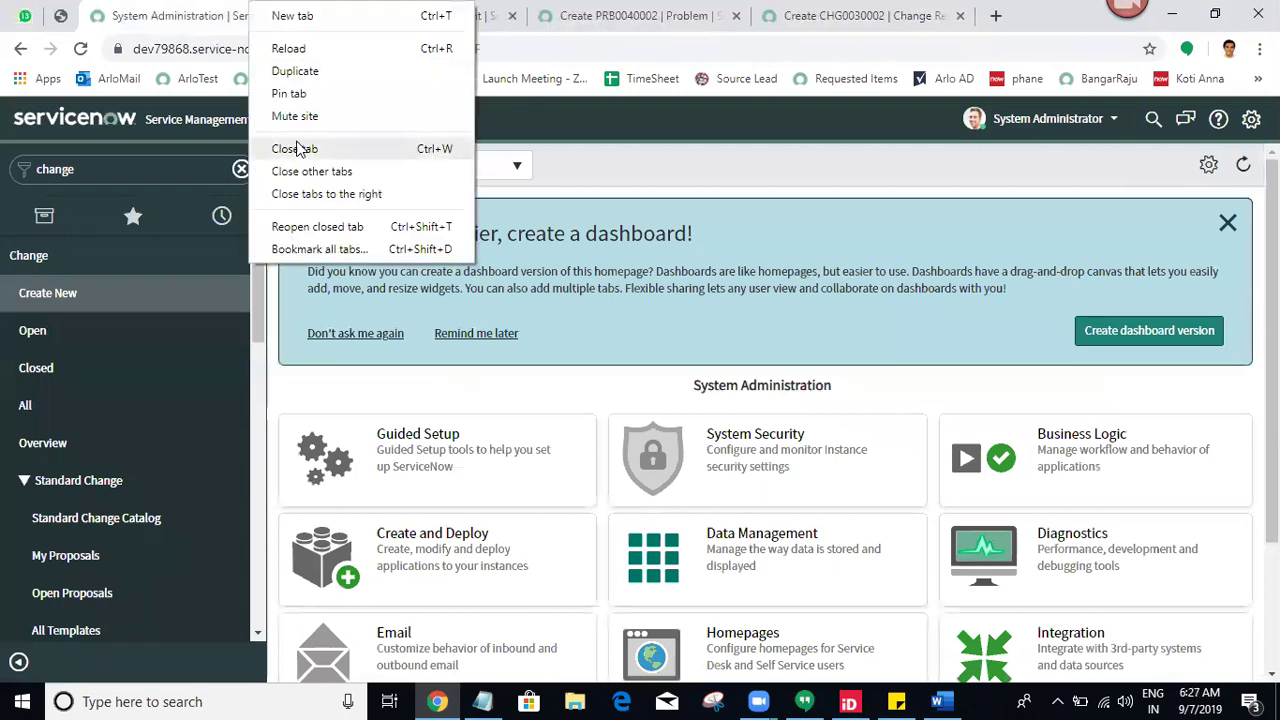
pyautogui.click(329, 196)
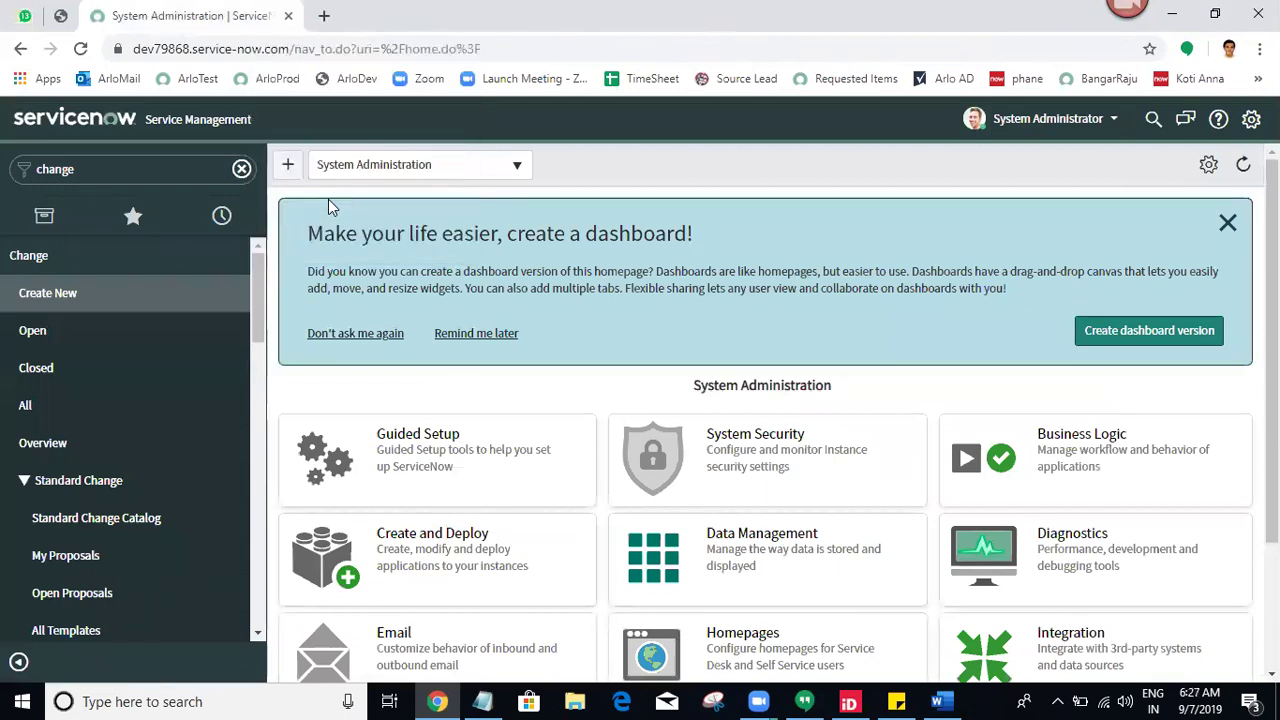
# - Search the navigator for "tables" and open the System Definition Tables list in a separate browser tab
pyautogui.click(241, 168)
pyautogui.write('t')
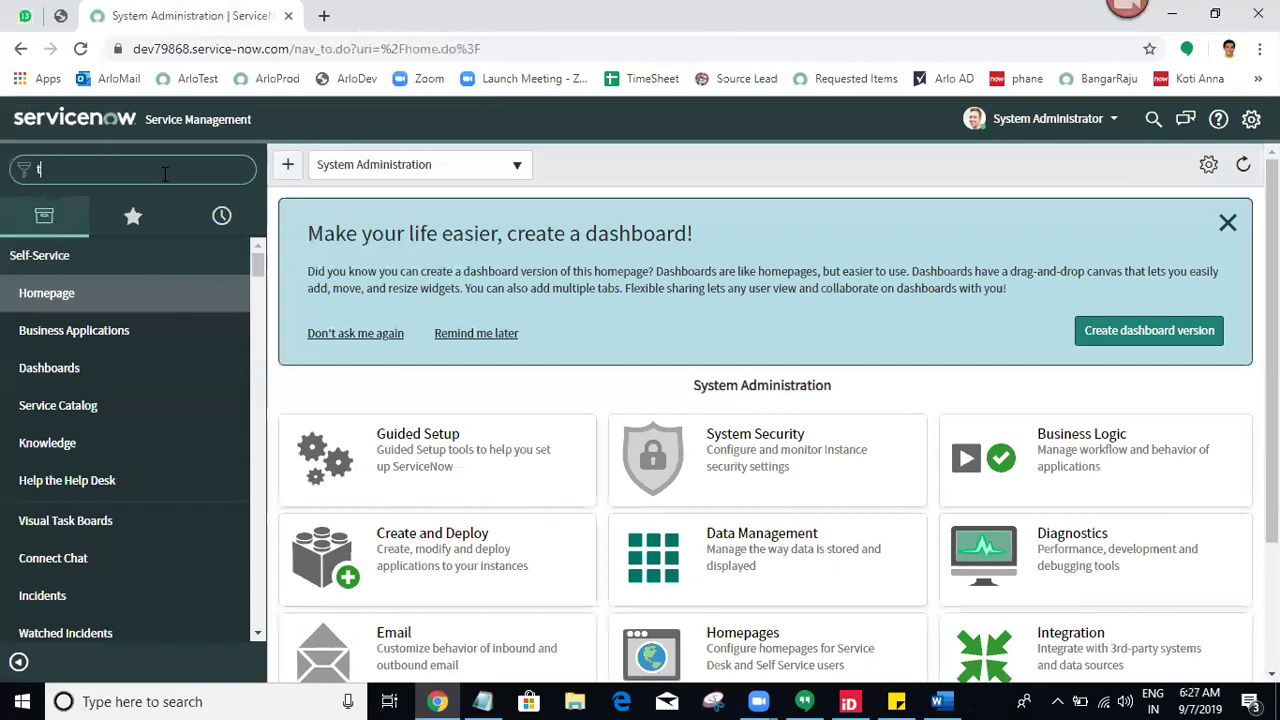
pyautogui.write('ables')
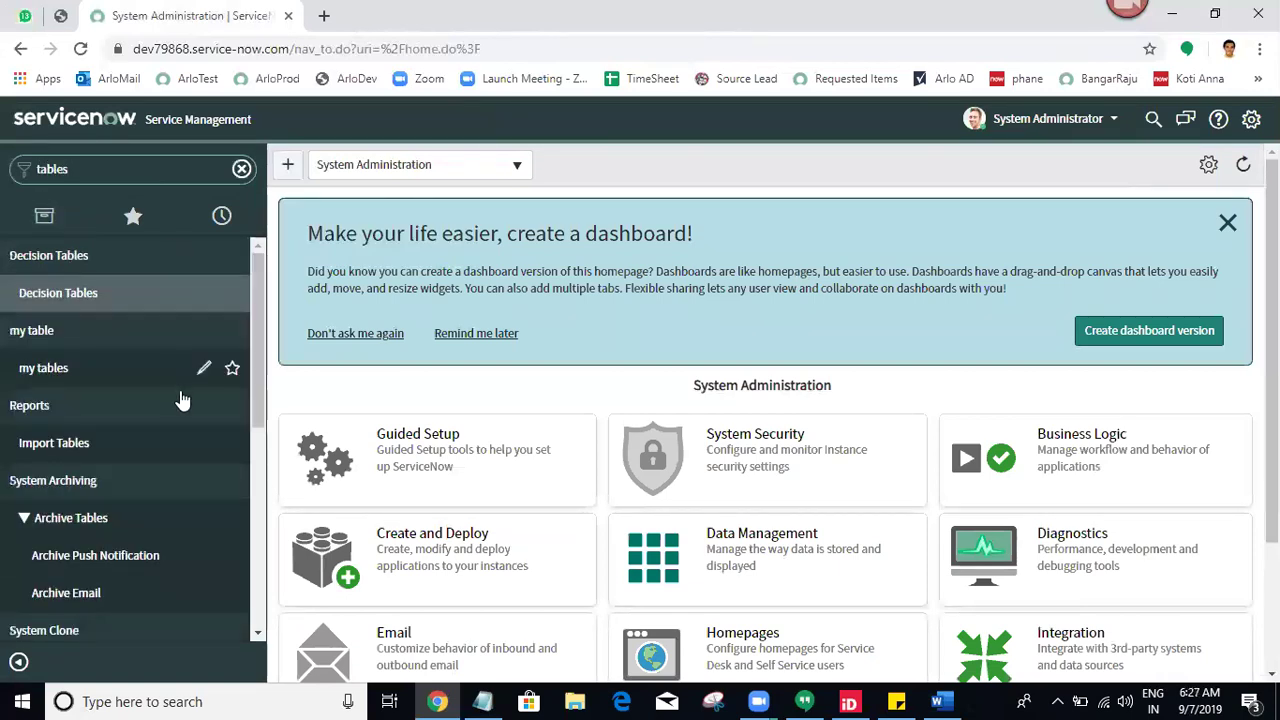
pyautogui.moveTo(264, 360); pyautogui.dragTo(270, 450)
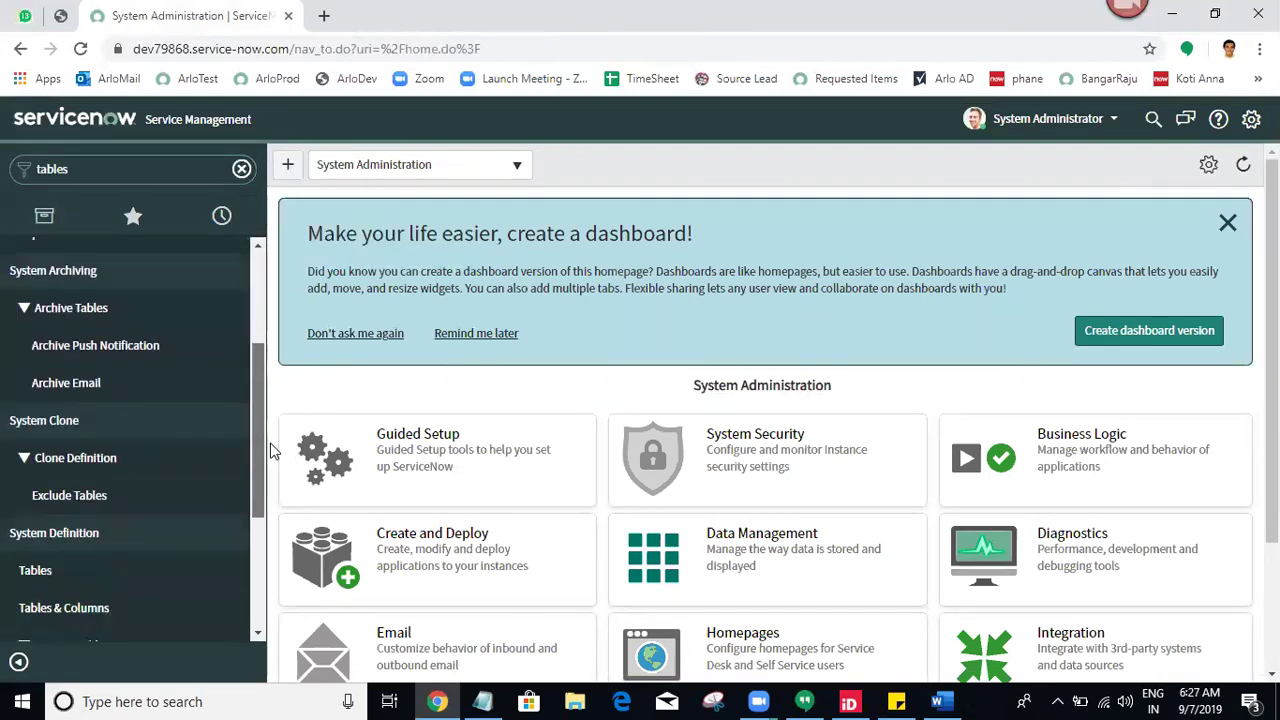
pyautogui.middleClick(65, 578)
pyautogui.click(362, 14)
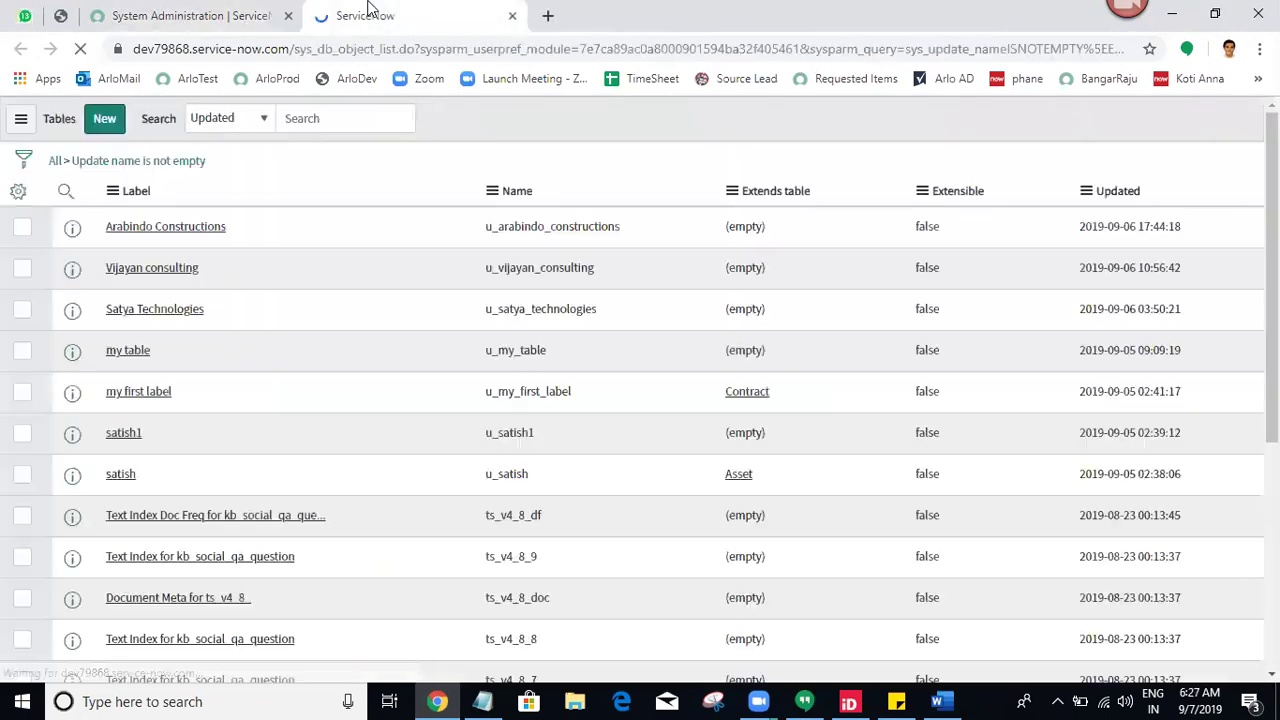
# - Start a new table record with the label "Prime ki Solutions" and let its name fill in from the label
pyautogui.click(107, 131)
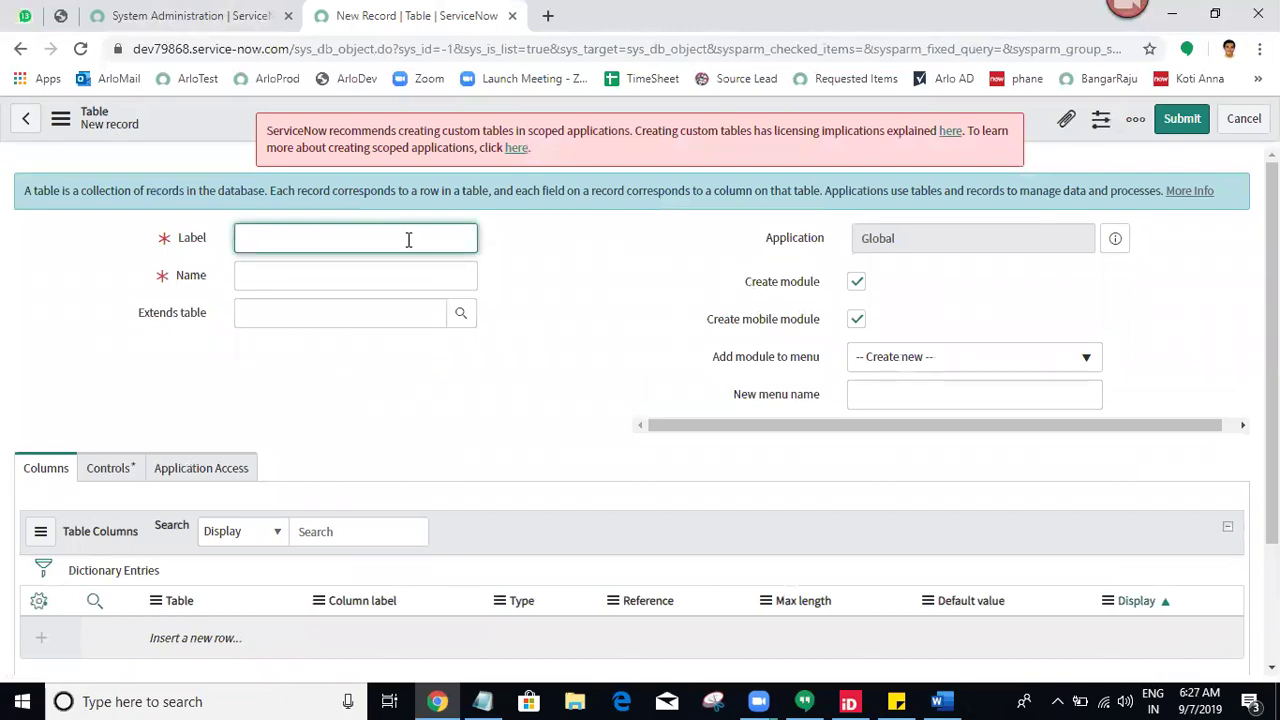
pyautogui.write('Prime ki Solu')
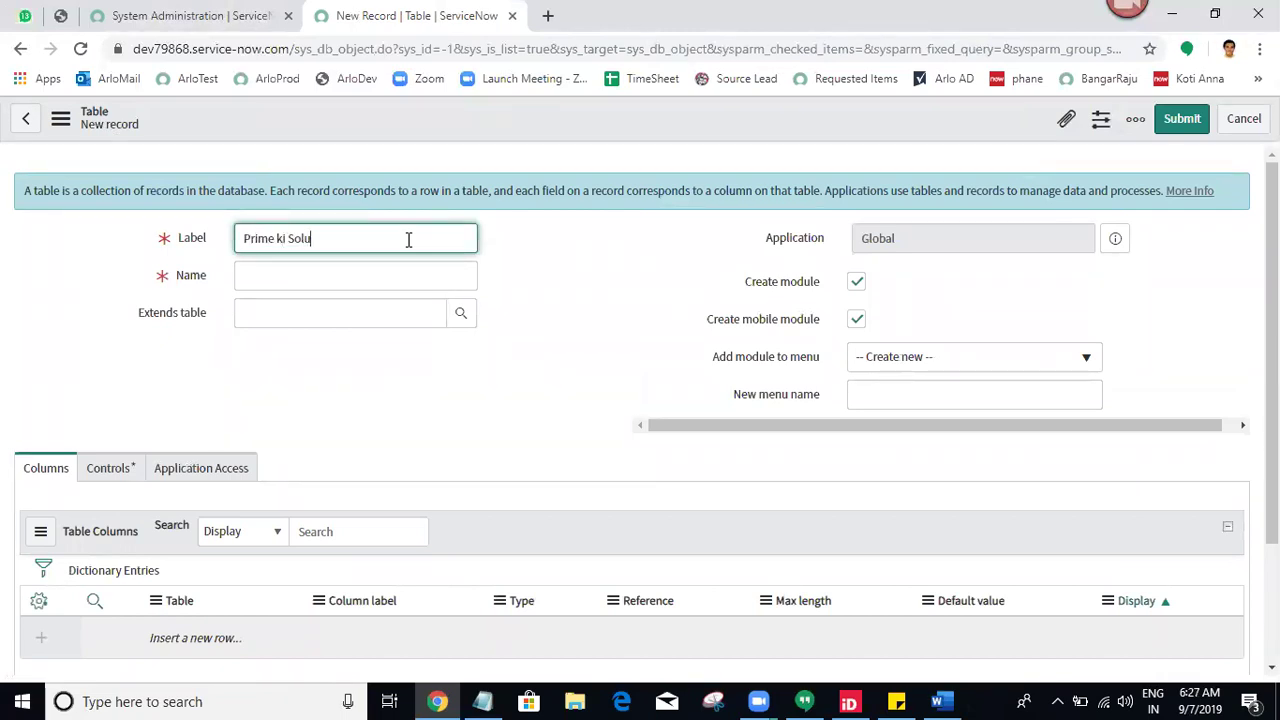
pyautogui.write('tions')
pyautogui.click(586, 300)
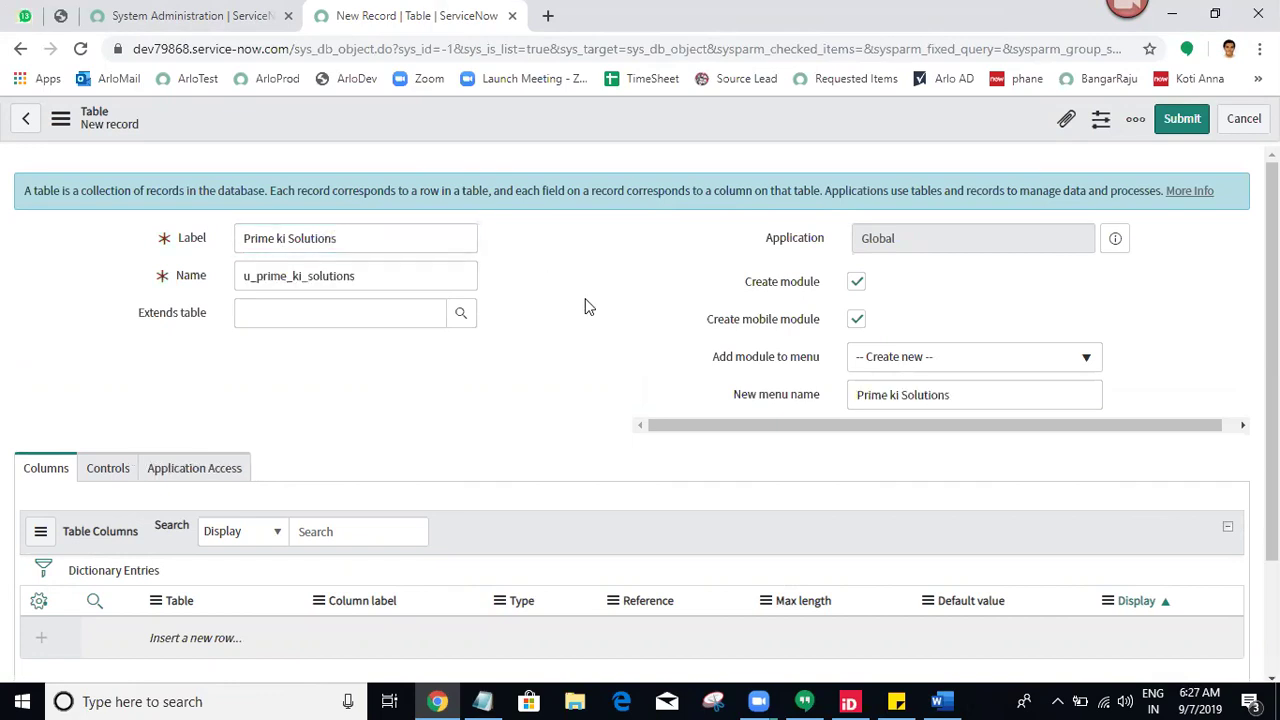
pyautogui.click(369, 238)
pyautogui.tripleClick(369, 238)
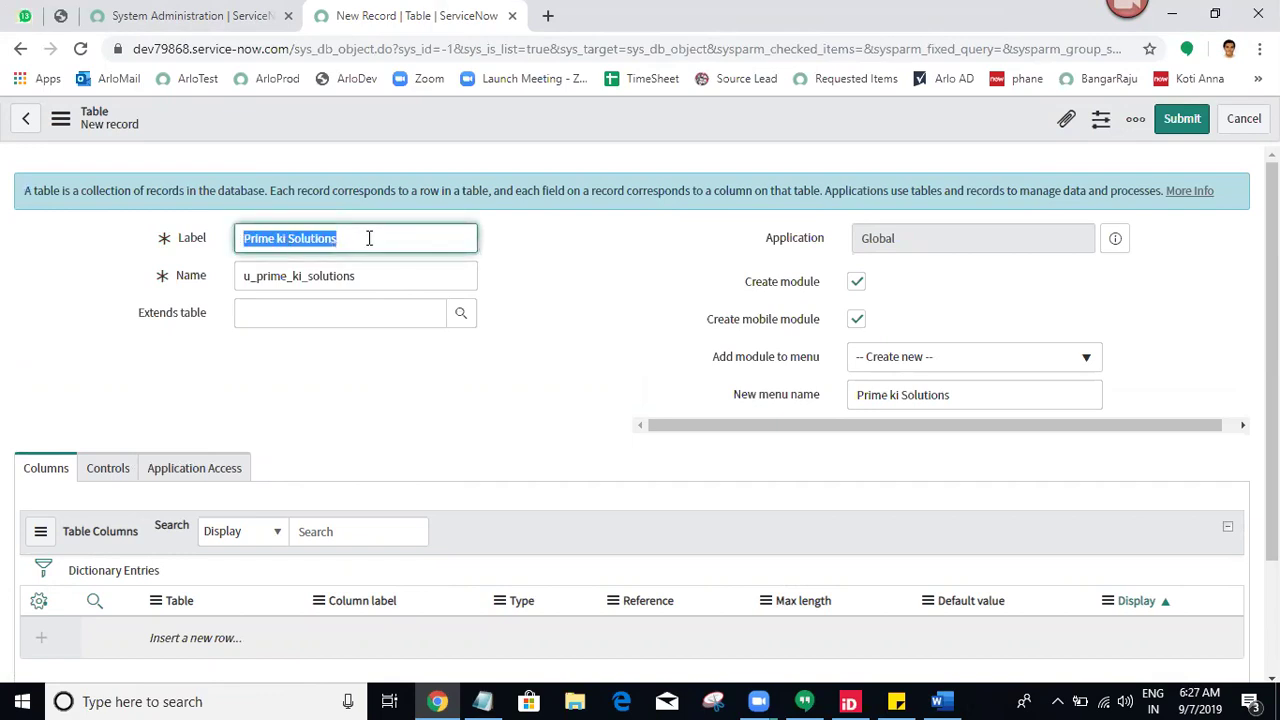
# - Enable auto-numbering in the controls of the new Prime ki Solutions table record
pyautogui.click(548, 308)
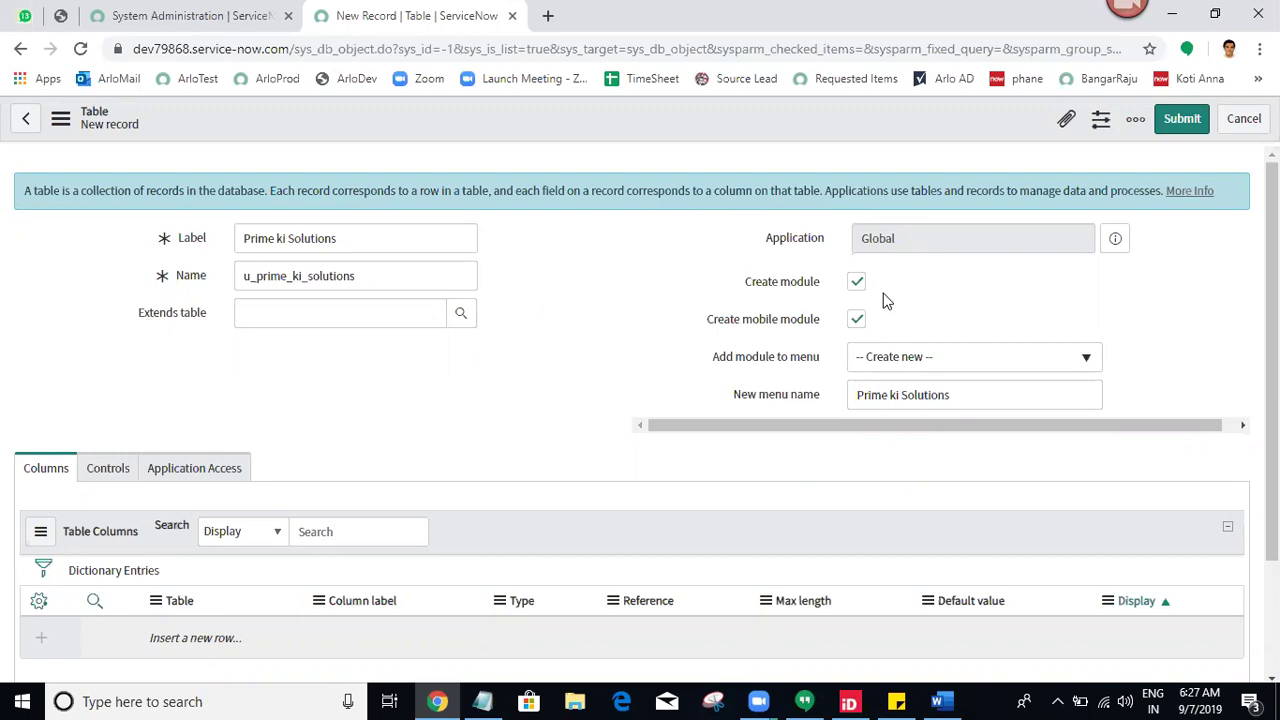
pyautogui.scroll(-1, 886, 297)
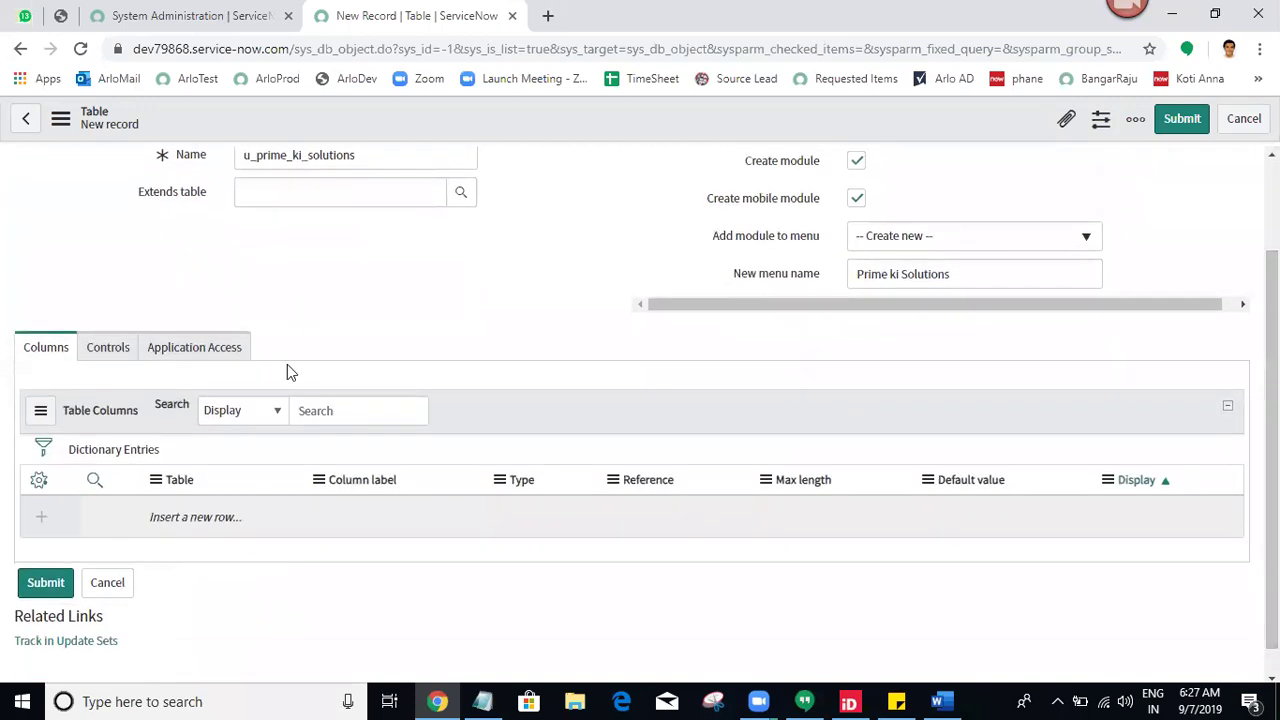
pyautogui.click(108, 349)
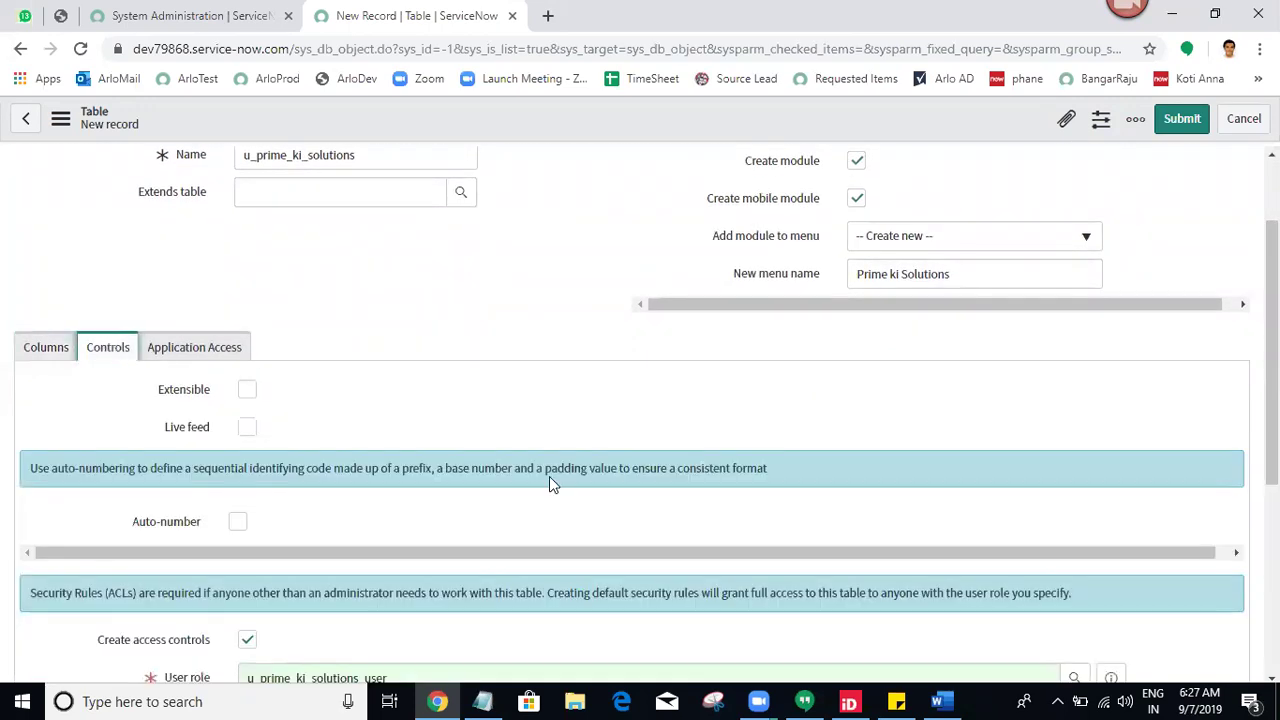
pyautogui.click(240, 530)
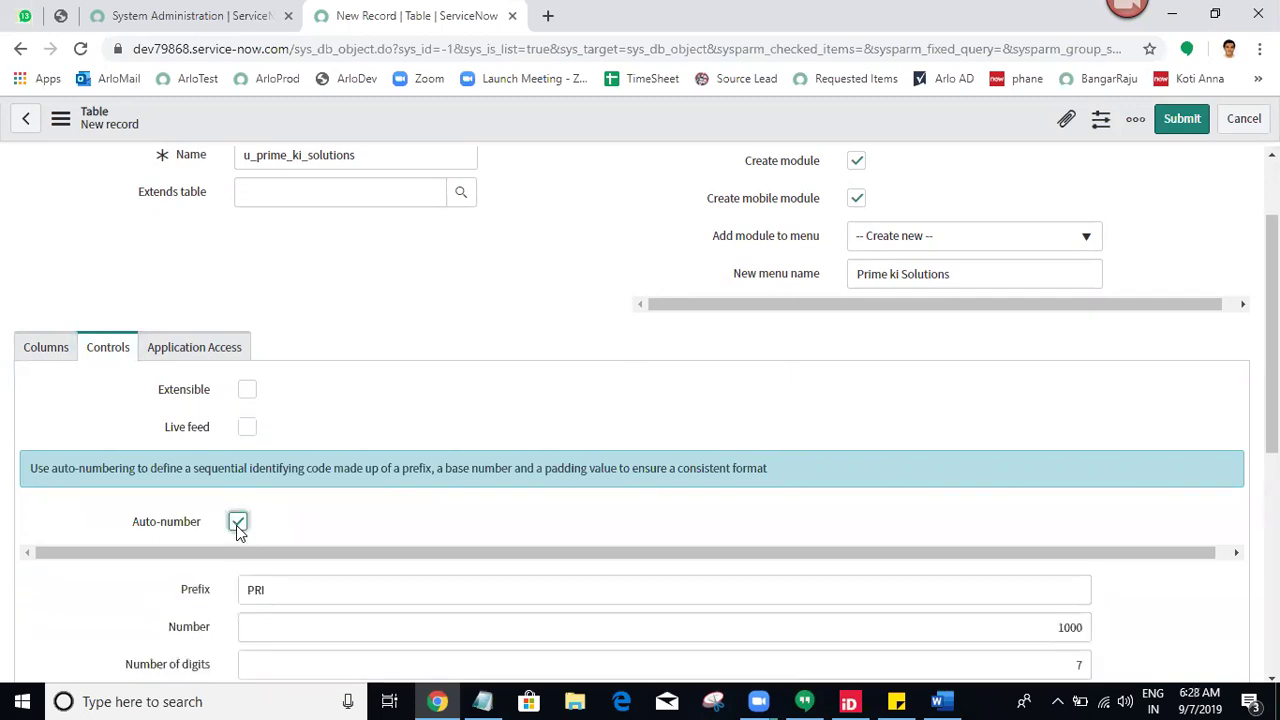
pyautogui.scroll(-2, 1215, 465)
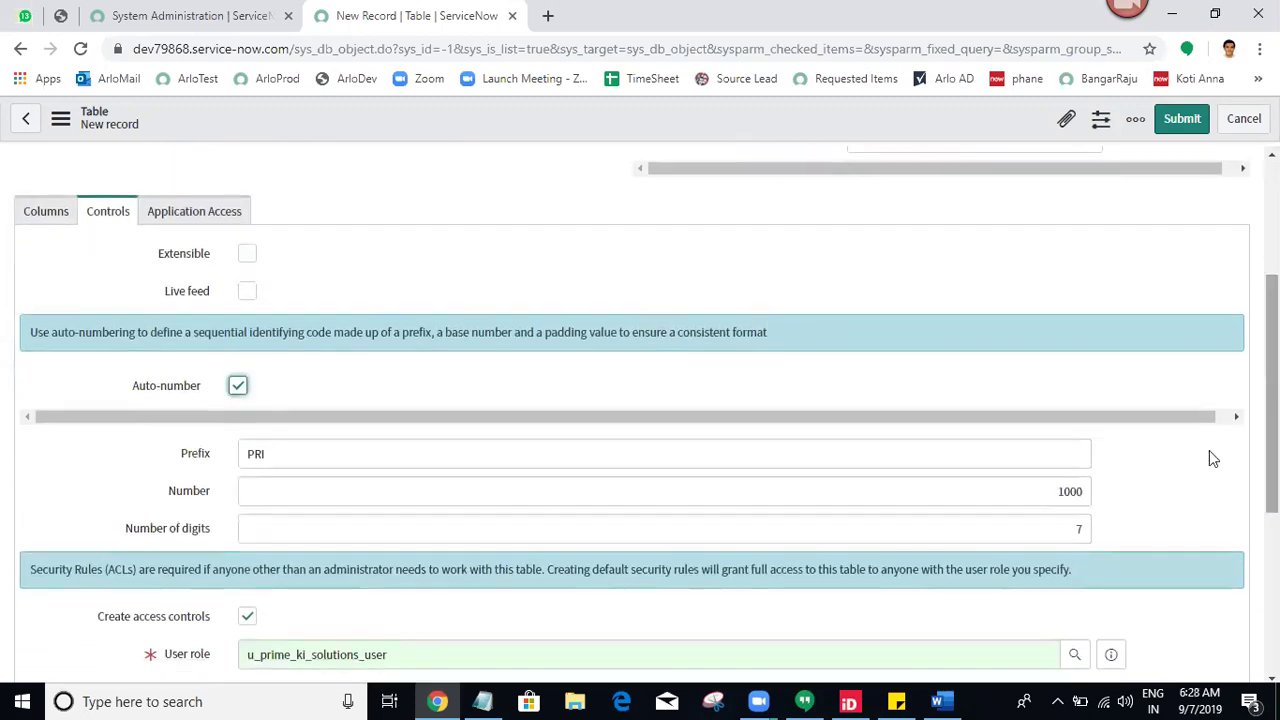
# - Compare the auto-number prefix with the first letters of the table label
pyautogui.doubleClick(297, 453)
pyautogui.click(70, 478)
pyautogui.scroll(4, 420, 400)
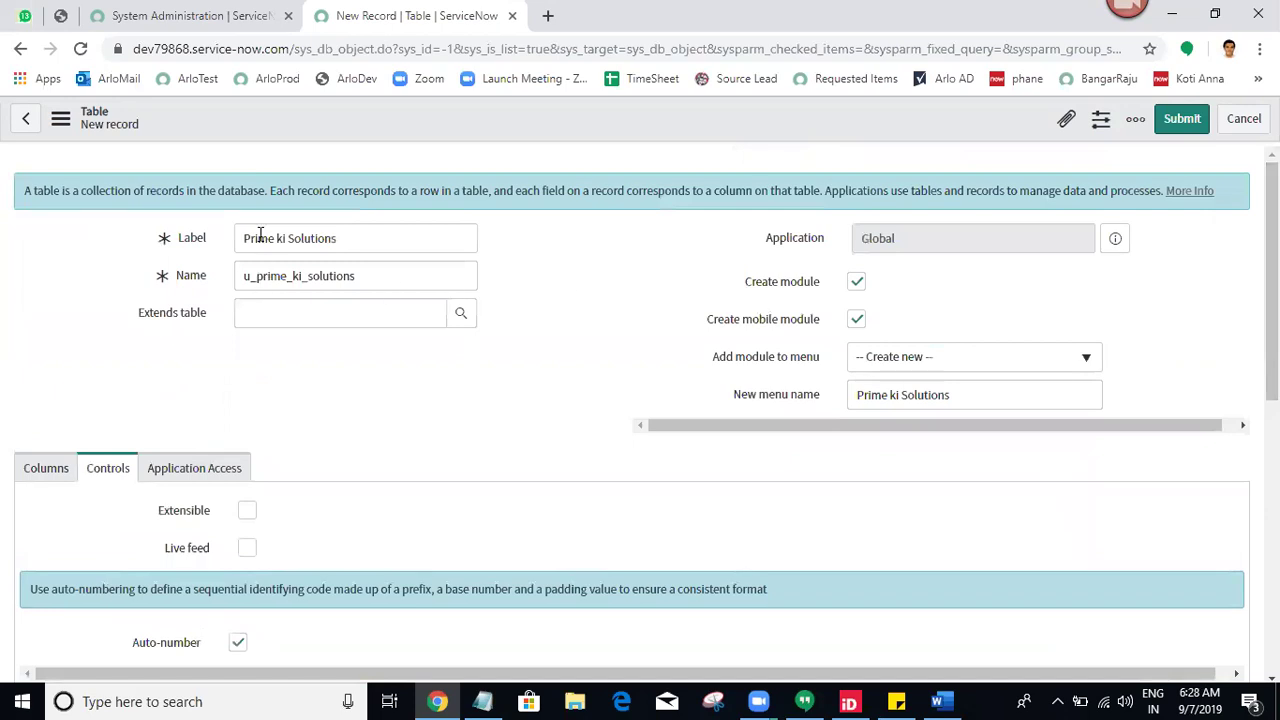
pyautogui.moveTo(258, 240); pyautogui.dragTo(238, 250)
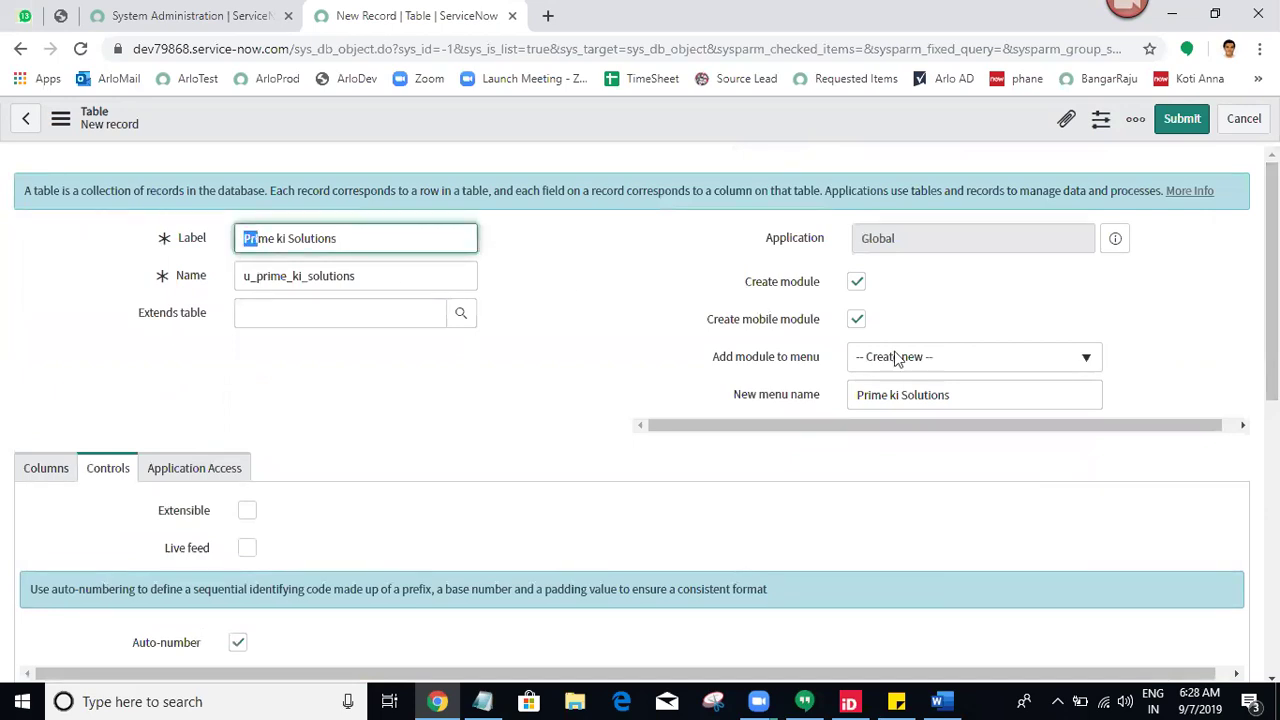
pyautogui.scroll(-3, 846, 431)
pyautogui.click(442, 509)
pyautogui.doubleClick(442, 509)
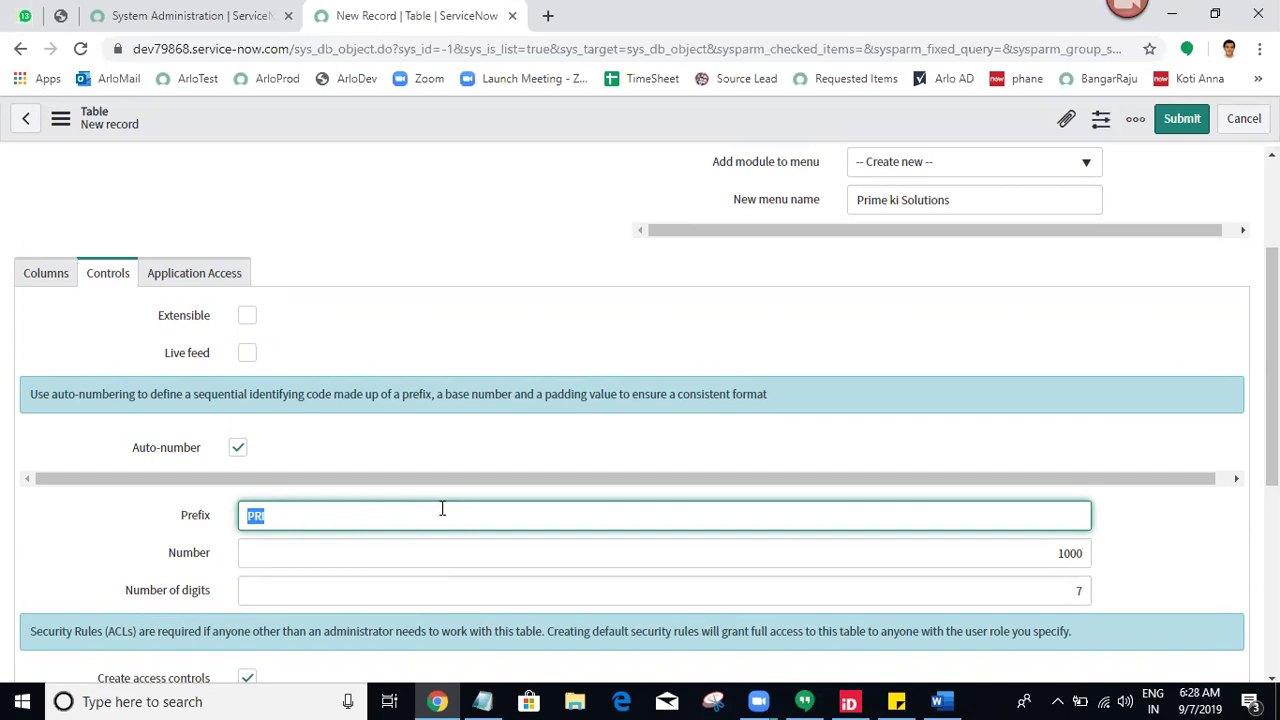
pyautogui.click(433, 190)
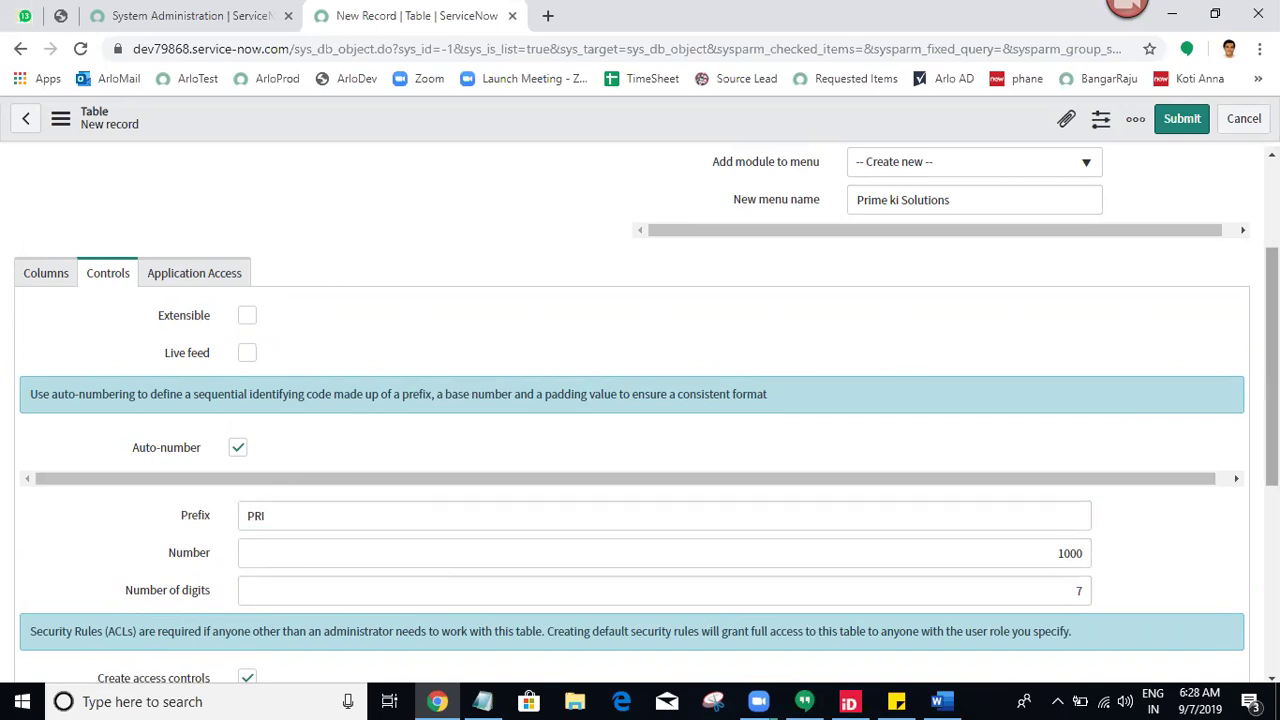
# - Save the Prime ki Solutions table record and stay on its form
pyautogui.scroll(2, 640, 400)
pyautogui.rightClick(737, 114)
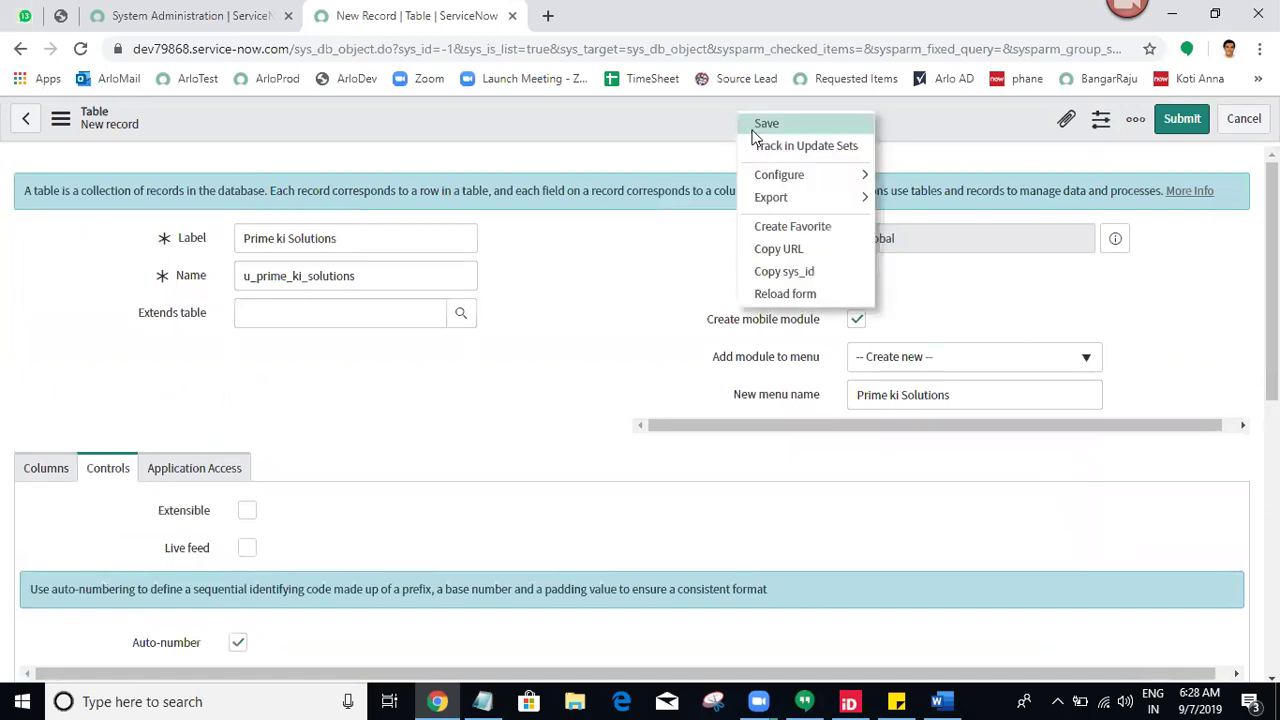
pyautogui.click(765, 124)
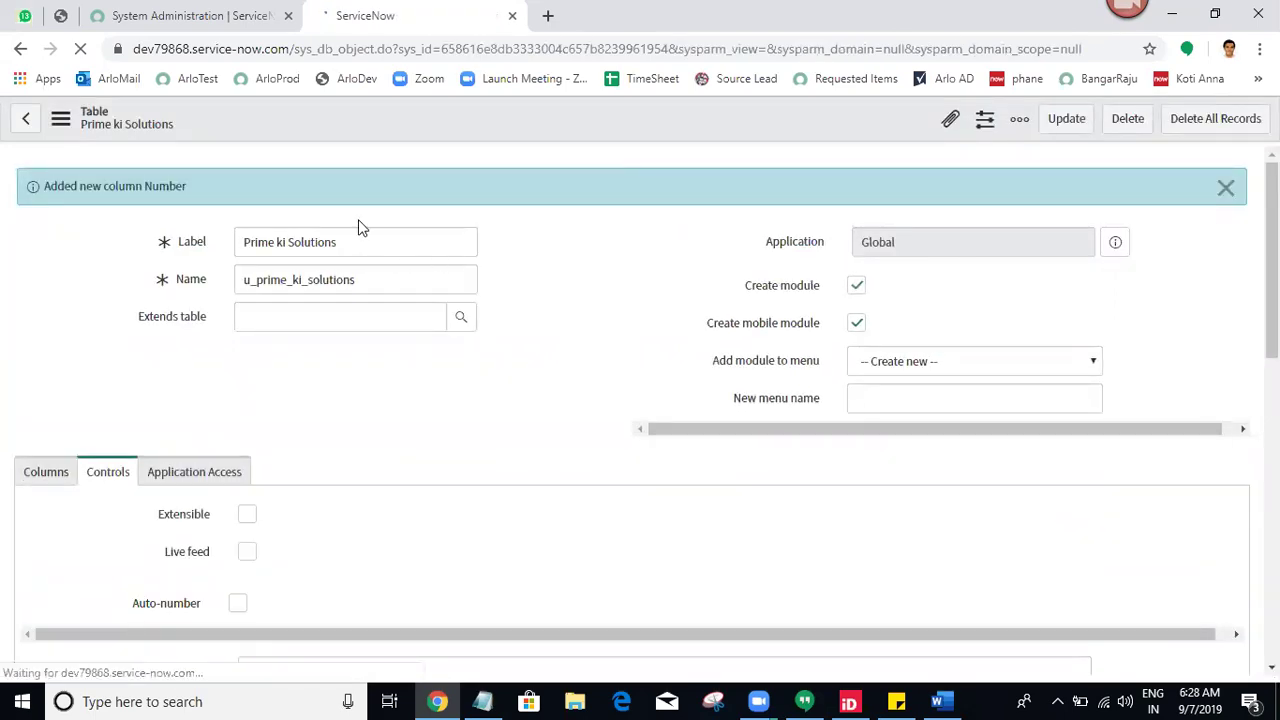
# - Copy the table's label, reload the homepage, and use the label in the navigator to open the Prime ki Solutions module in a separate browser tab
pyautogui.tripleClick(365, 291)
pyautogui.hotkey('ctrl', 'c')
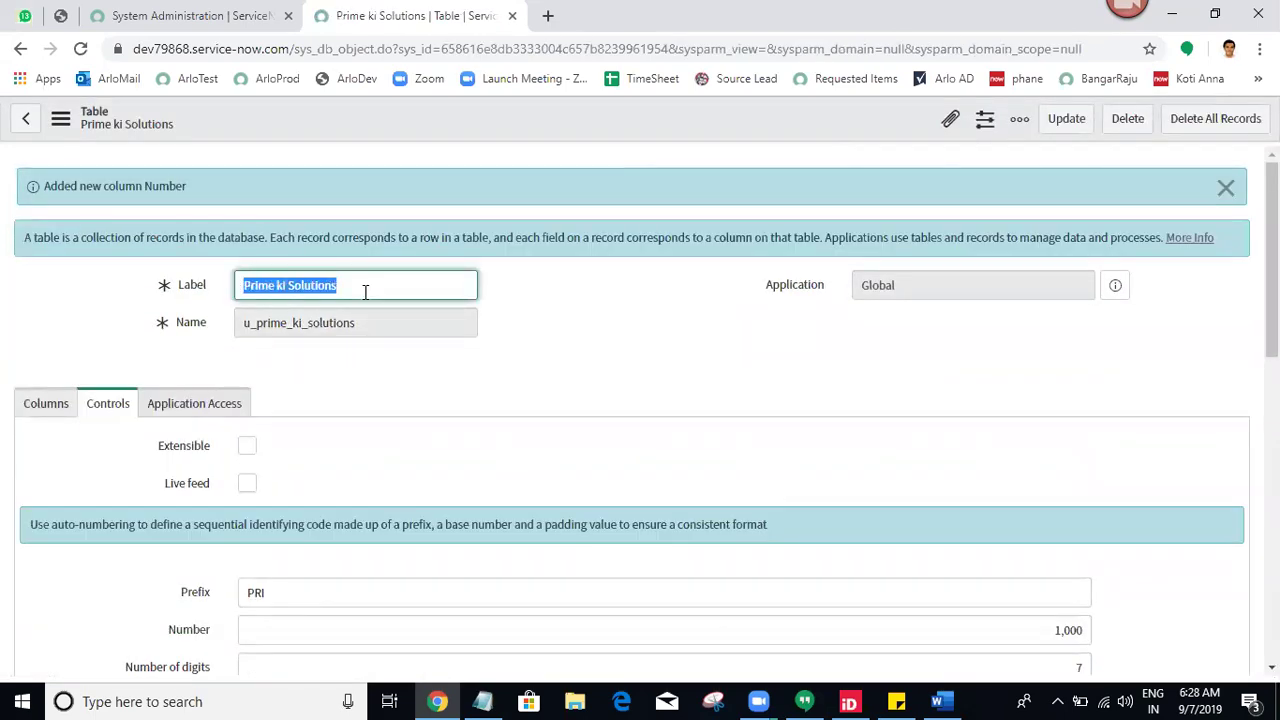
pyautogui.click(537, 329)
pyautogui.click(243, 9)
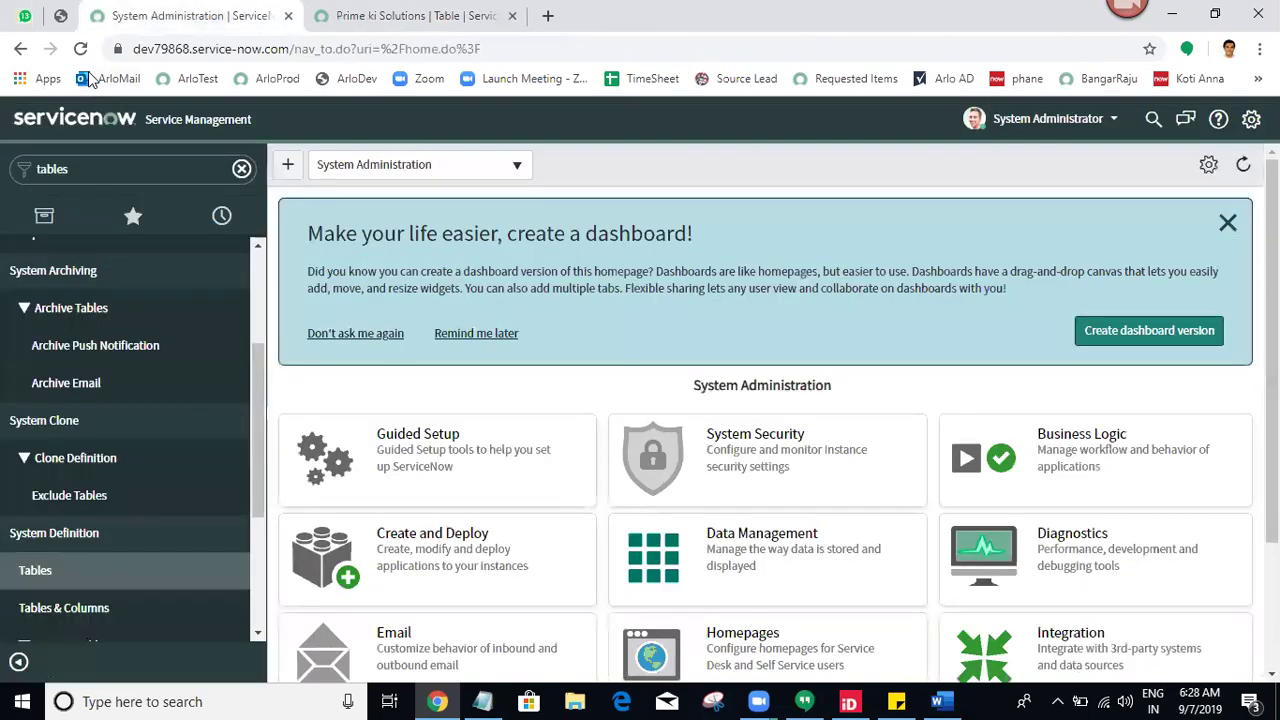
pyautogui.click(81, 49)
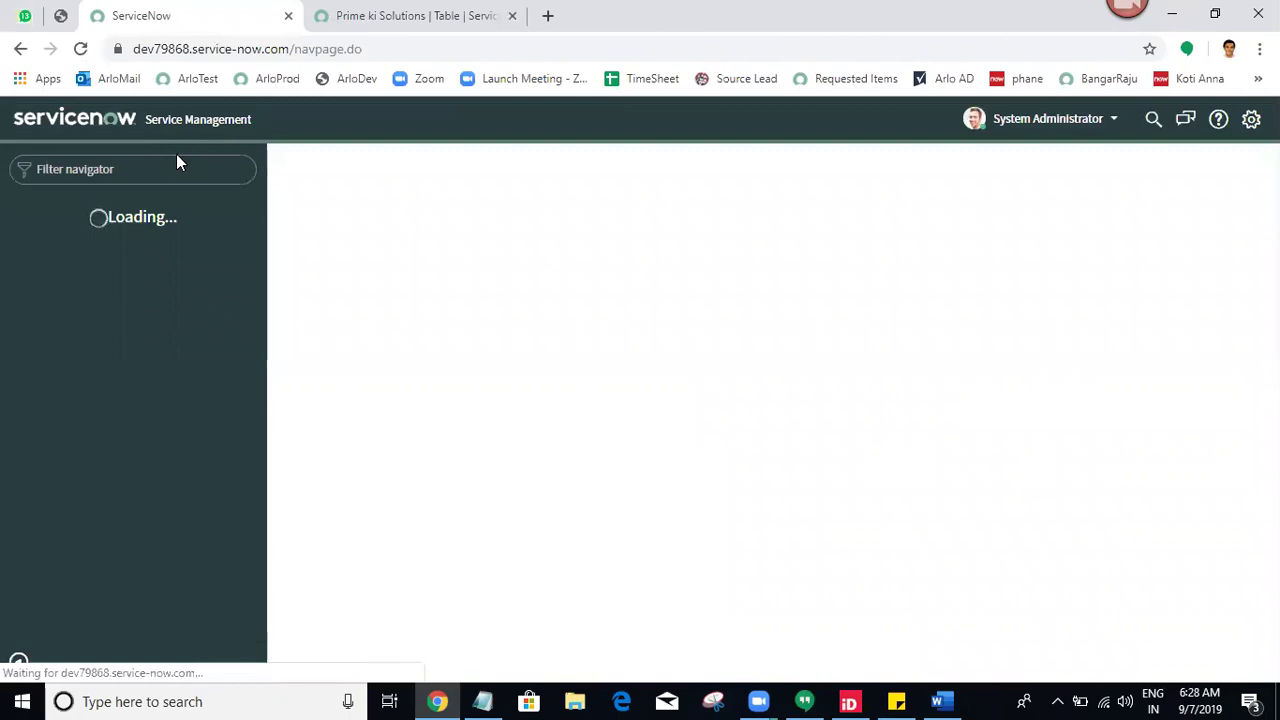
pyautogui.hotkey('ctrl', 'v')
pyautogui.click(82, 295)
pyautogui.click(500, 12)
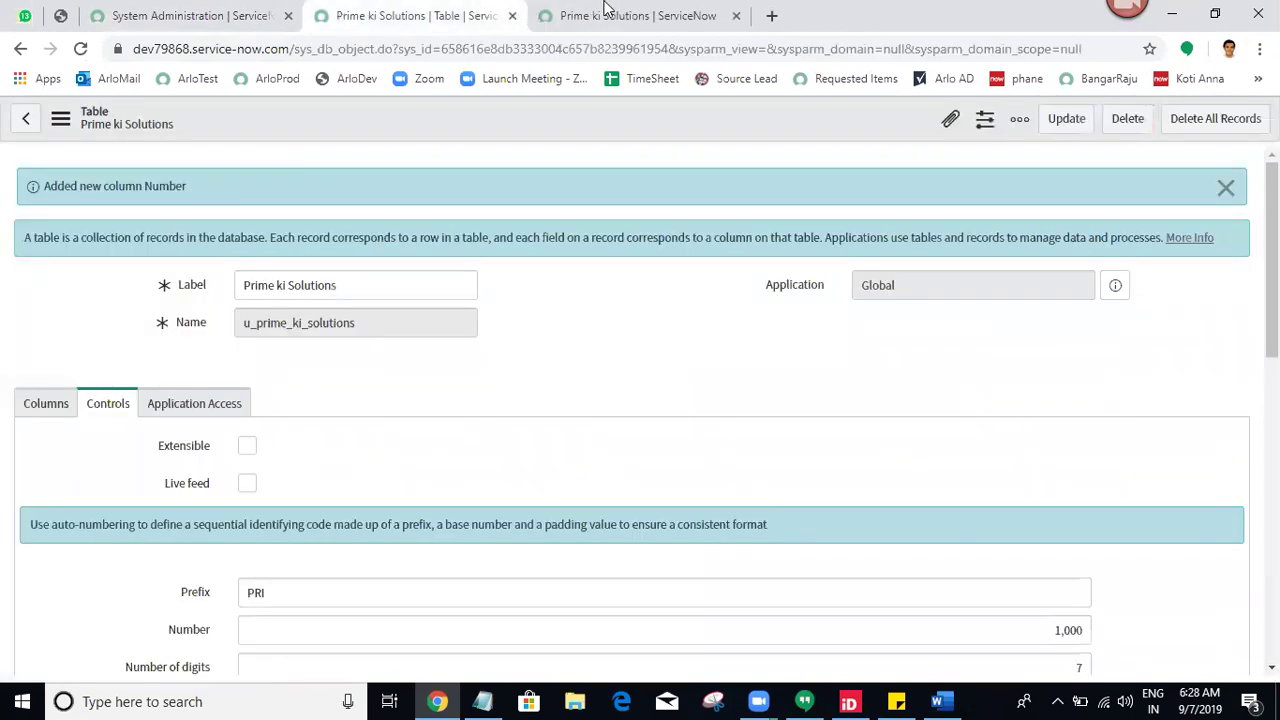
pyautogui.click(620, 12)
# - Start a new Prime ki Solutions record and reload the form three times to examine how its Number value changes
pyautogui.click(165, 119)
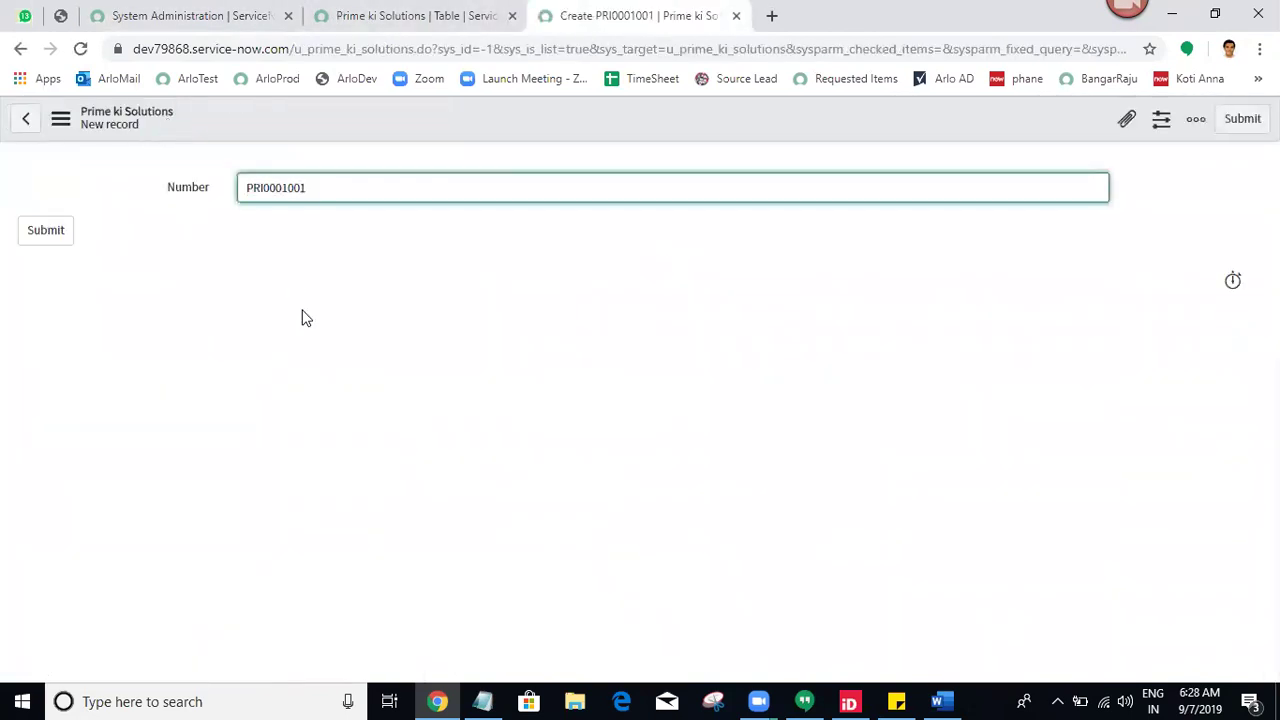
pyautogui.click(84, 52)
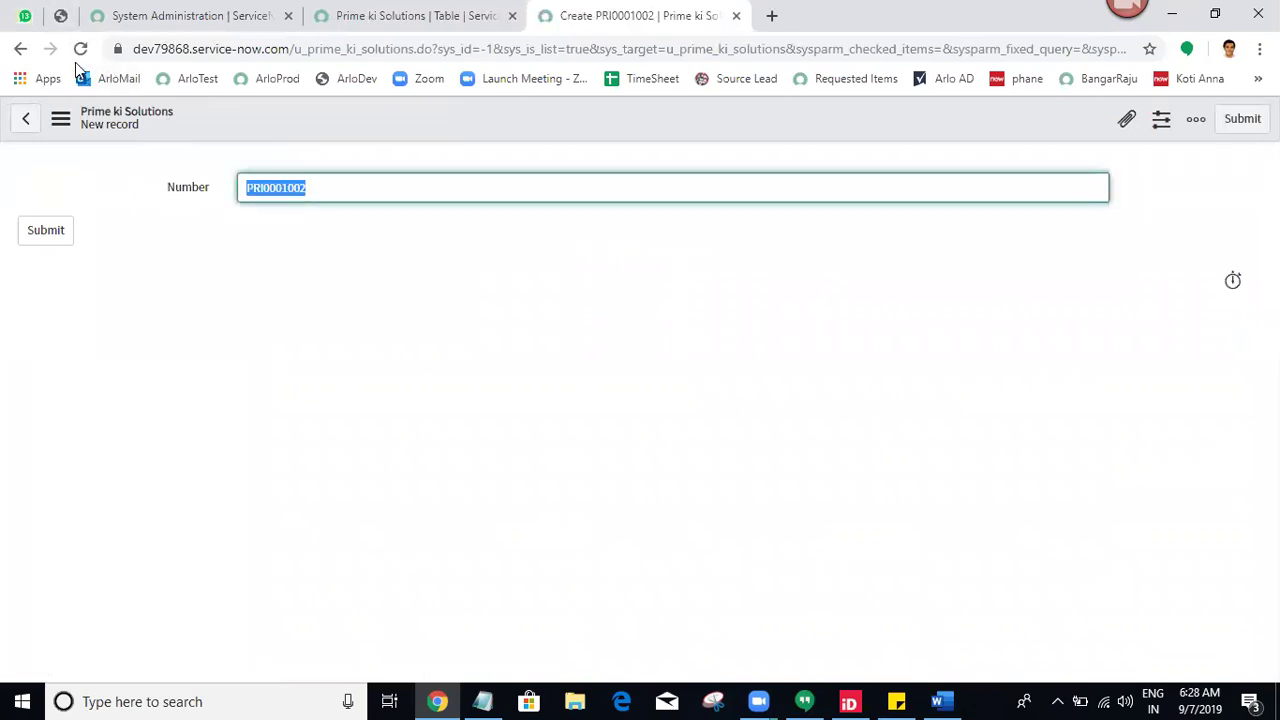
pyautogui.click(82, 50)
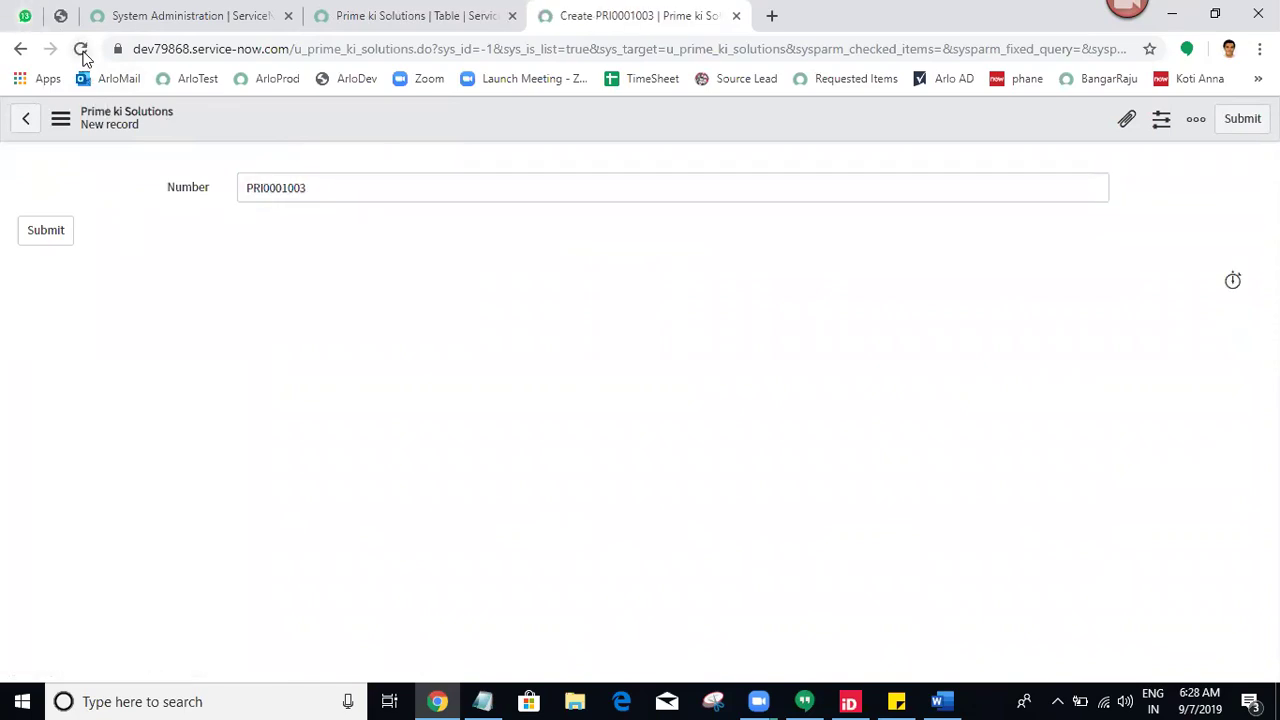
pyautogui.click(82, 50)
# - Switch to the Notepad cheat sheet and start a note reading "For Creating Autogenerated Number in the table we need to navigate to controls"
pyautogui.click(490, 701)
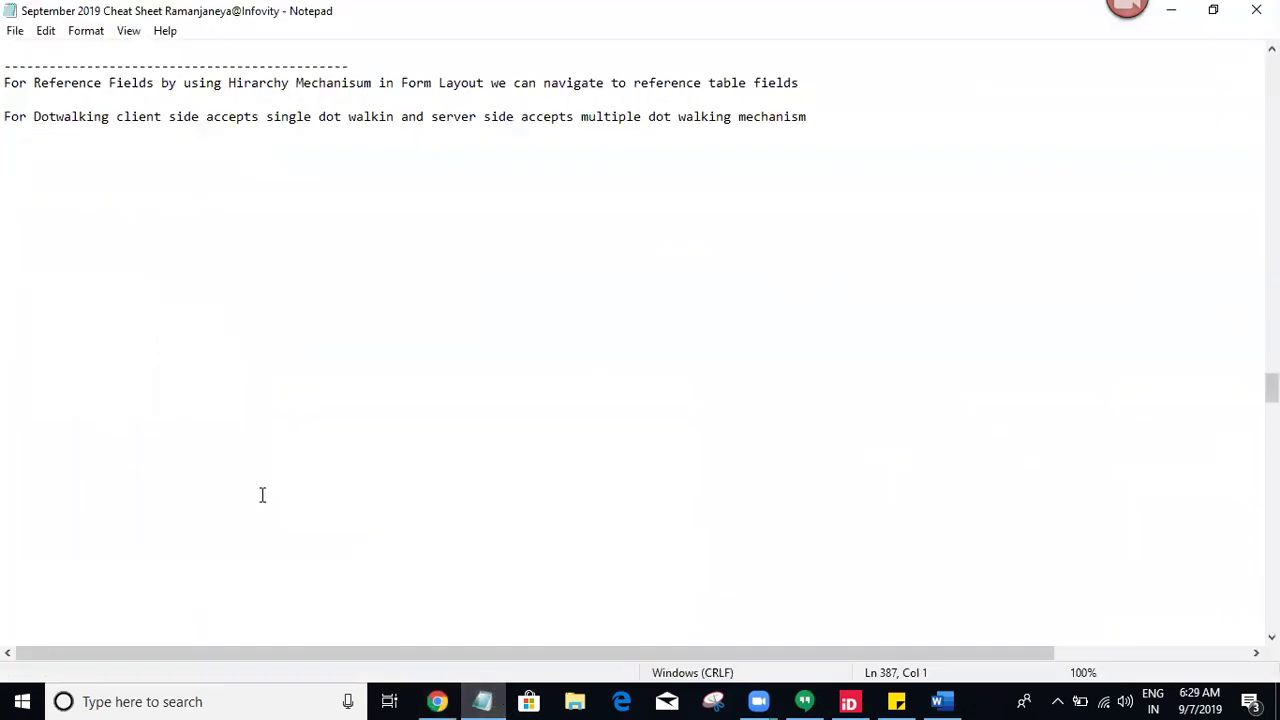
pyautogui.write('For Creating Aut')
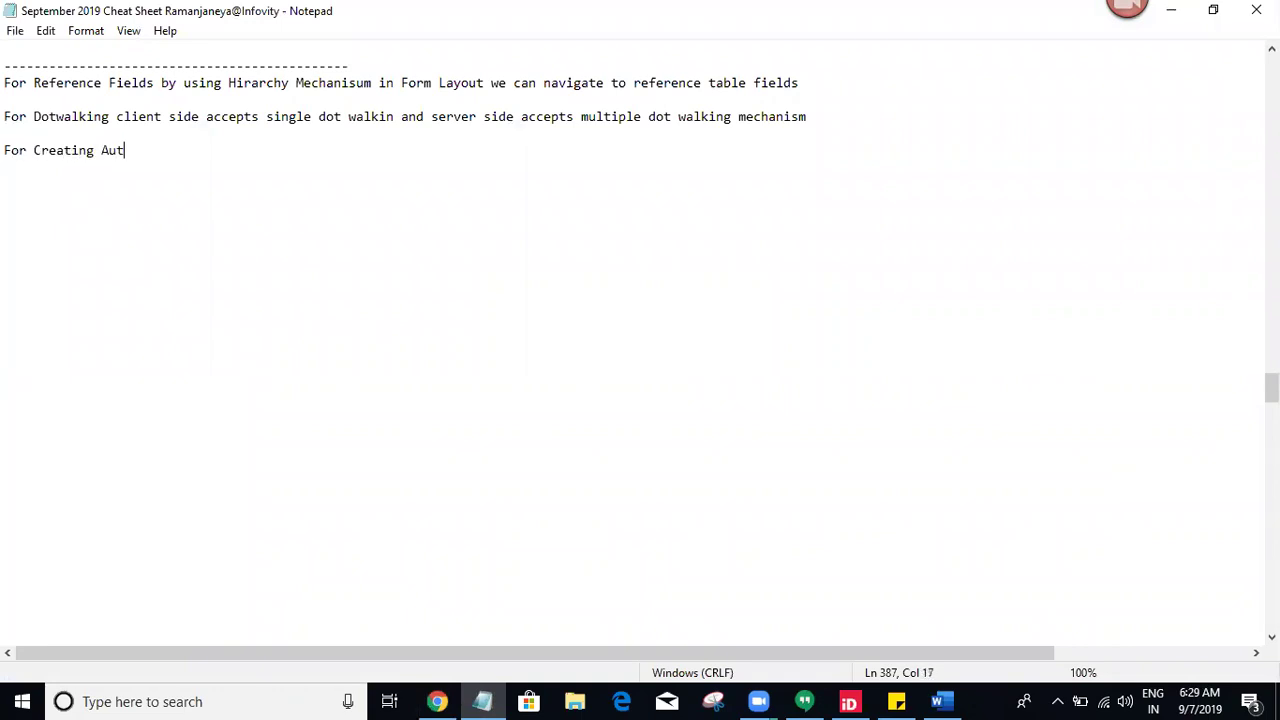
pyautogui.write('ogenerated Number in the table we need')
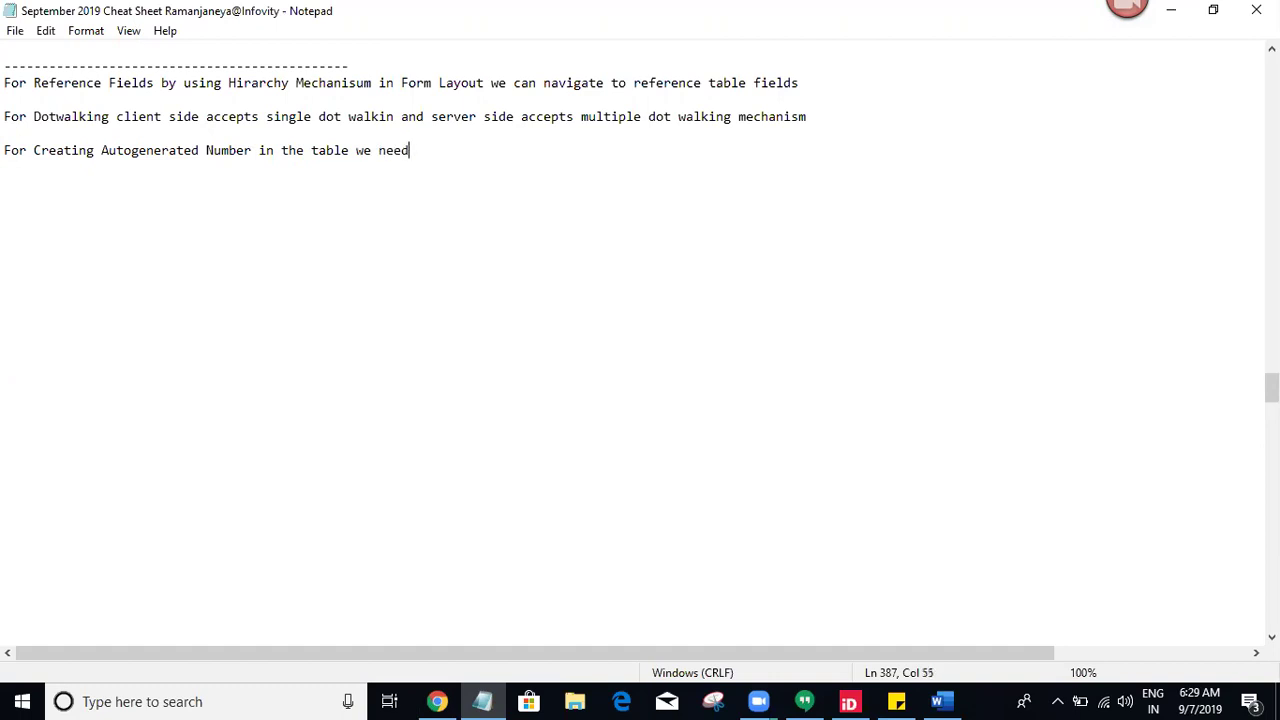
pyautogui.write(' to navigate to controls ')
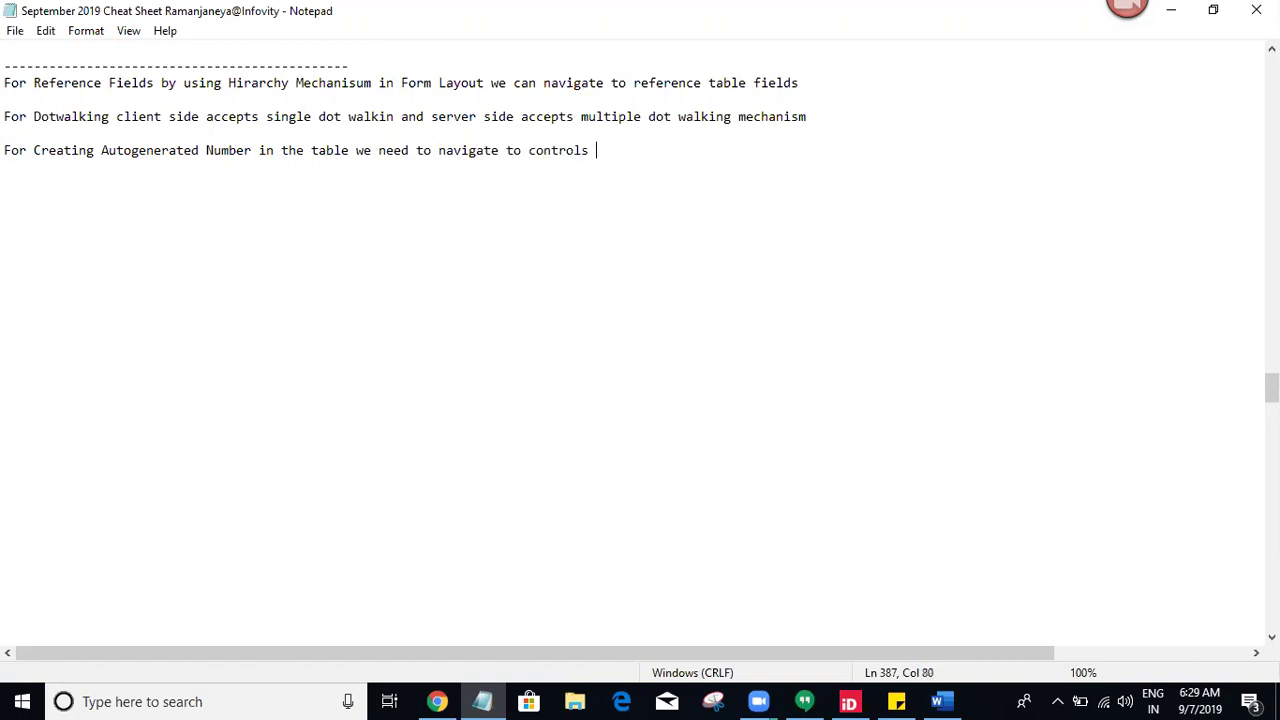
# - Complete the note with "form section click on auto-number and submit the table form it will generate autogenerated number field", followed by a blank line
pyautogui.write('form section click o')
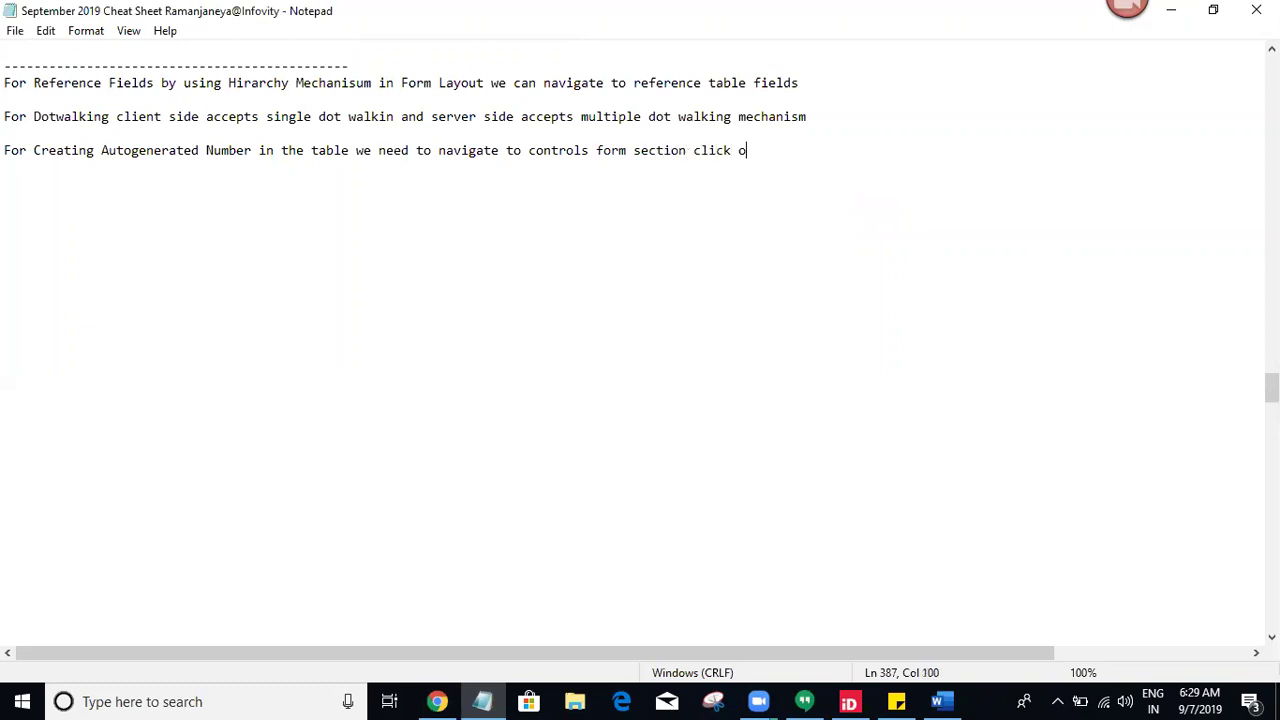
pyautogui.write('n auto-number and submit ')
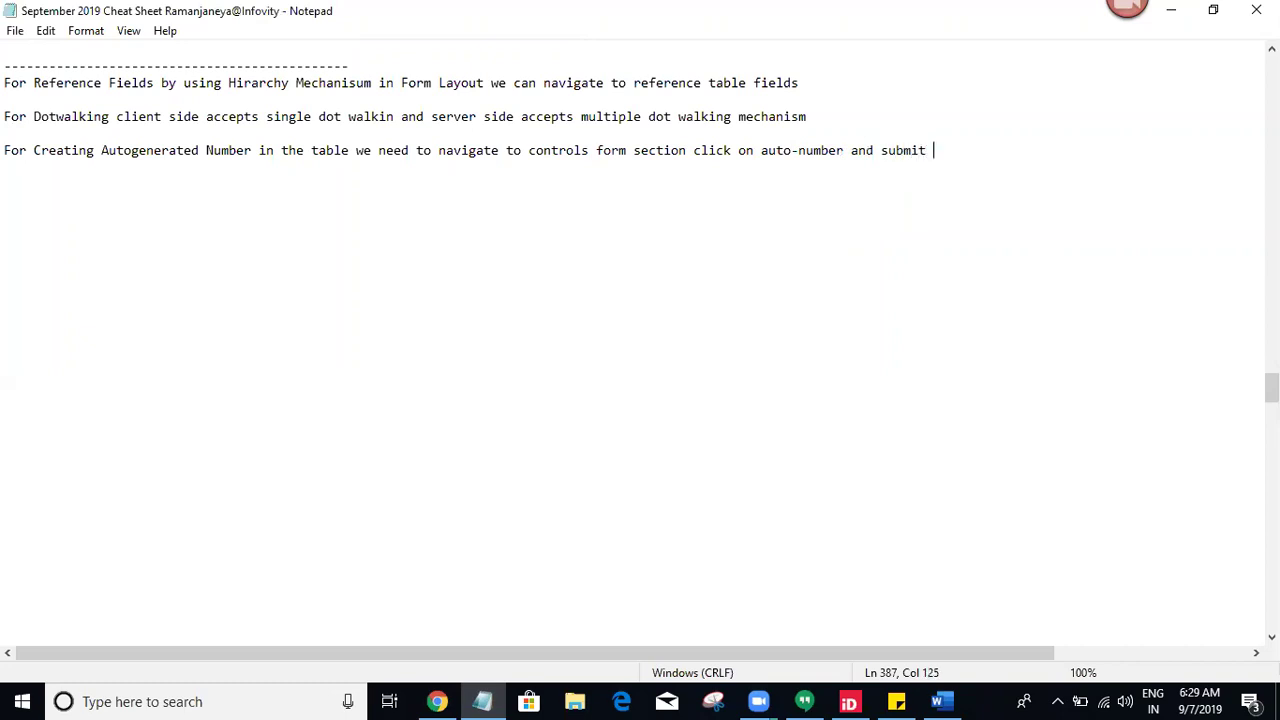
pyautogui.write('the table form it will generate autogenerated ')
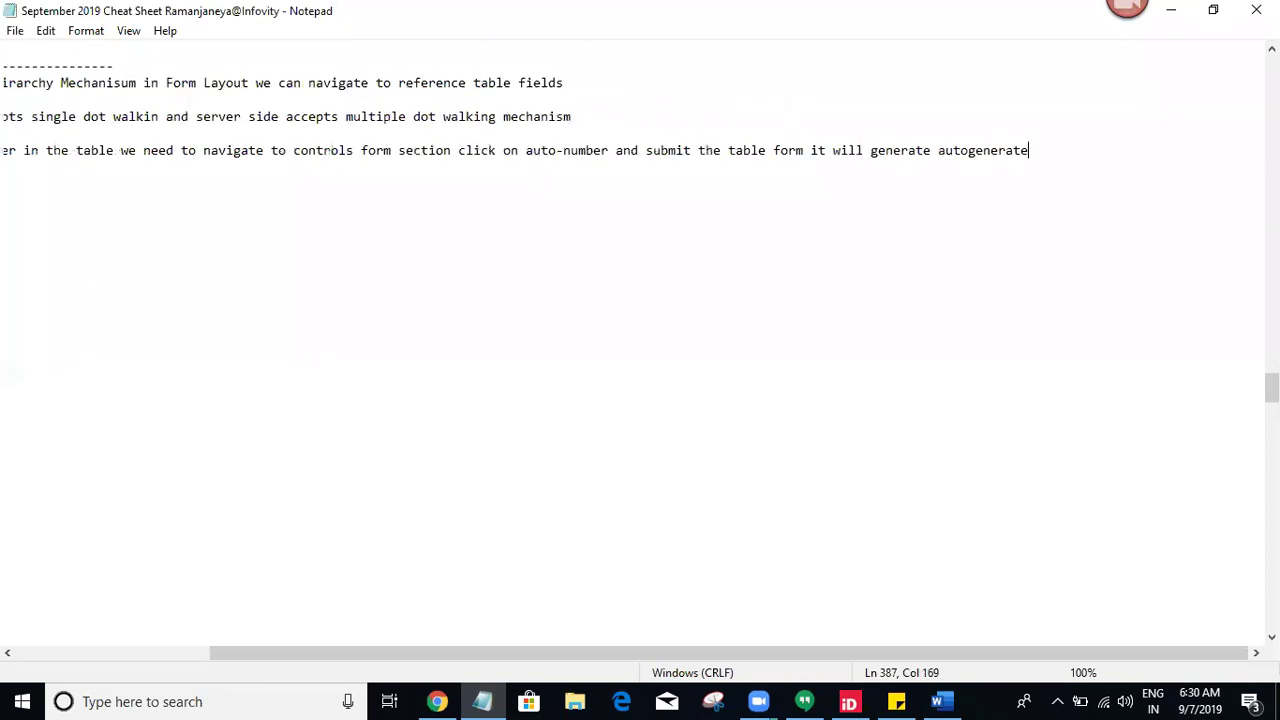
pyautogui.write('number field f')
pyautogui.write('o')
pyautogui.press('BackSpace')
pyautogui.press('BackSpace')
pyautogui.press('Return')
pyautogui.press('Return')
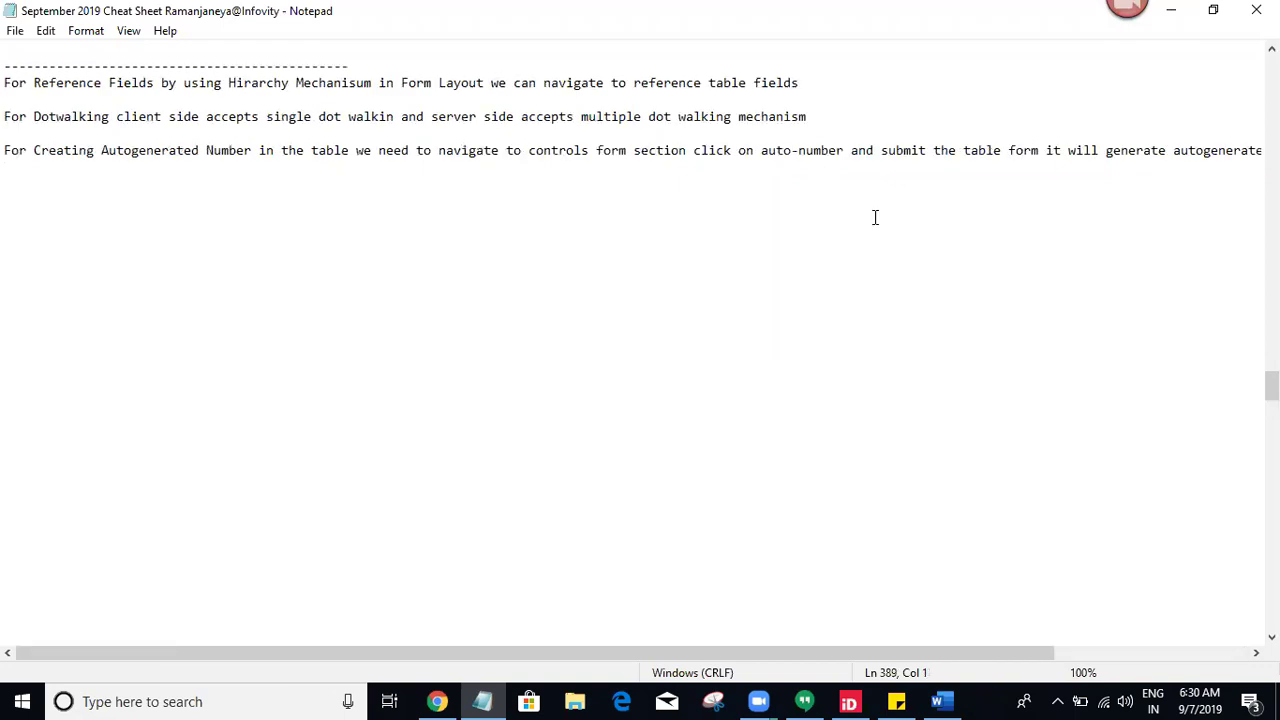
# - Return to the ServiceNow homepage in Chrome, search the navigator for "tables", and open the System Definition Tables list in a separate tab
pyautogui.click(432, 700)
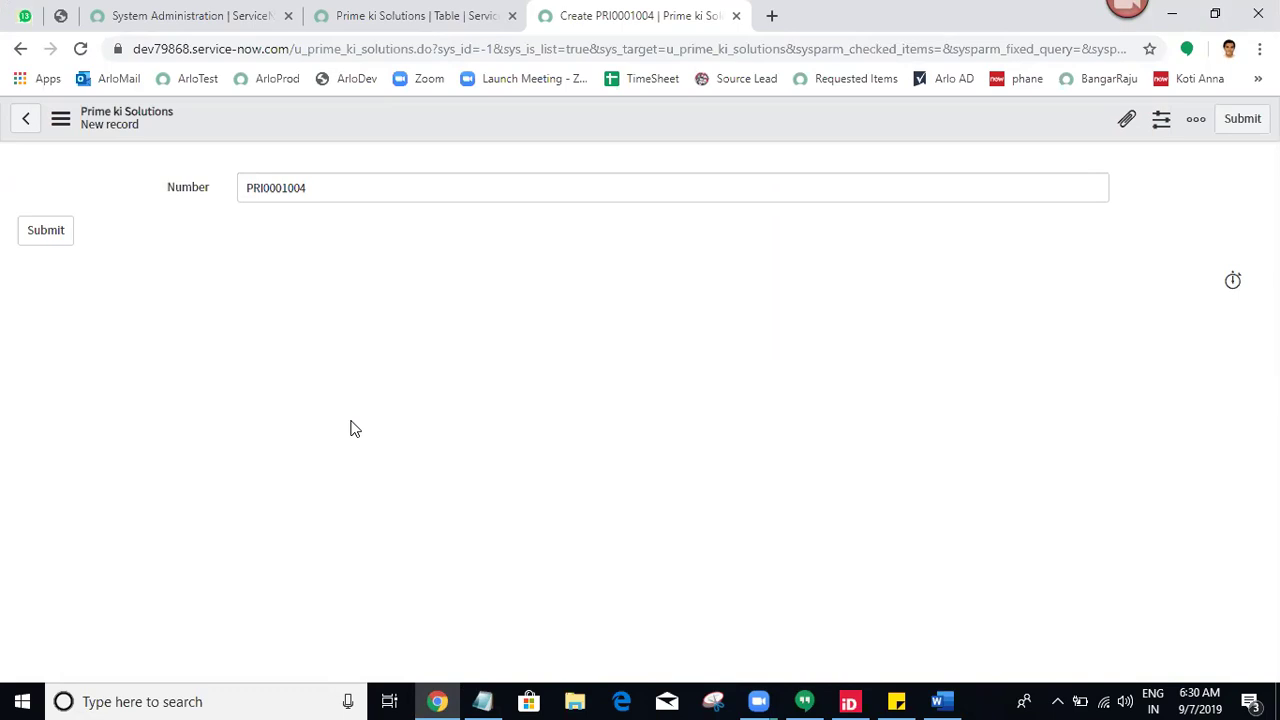
pyautogui.click(428, 12)
pyautogui.click(232, 12)
pyautogui.click(165, 170)
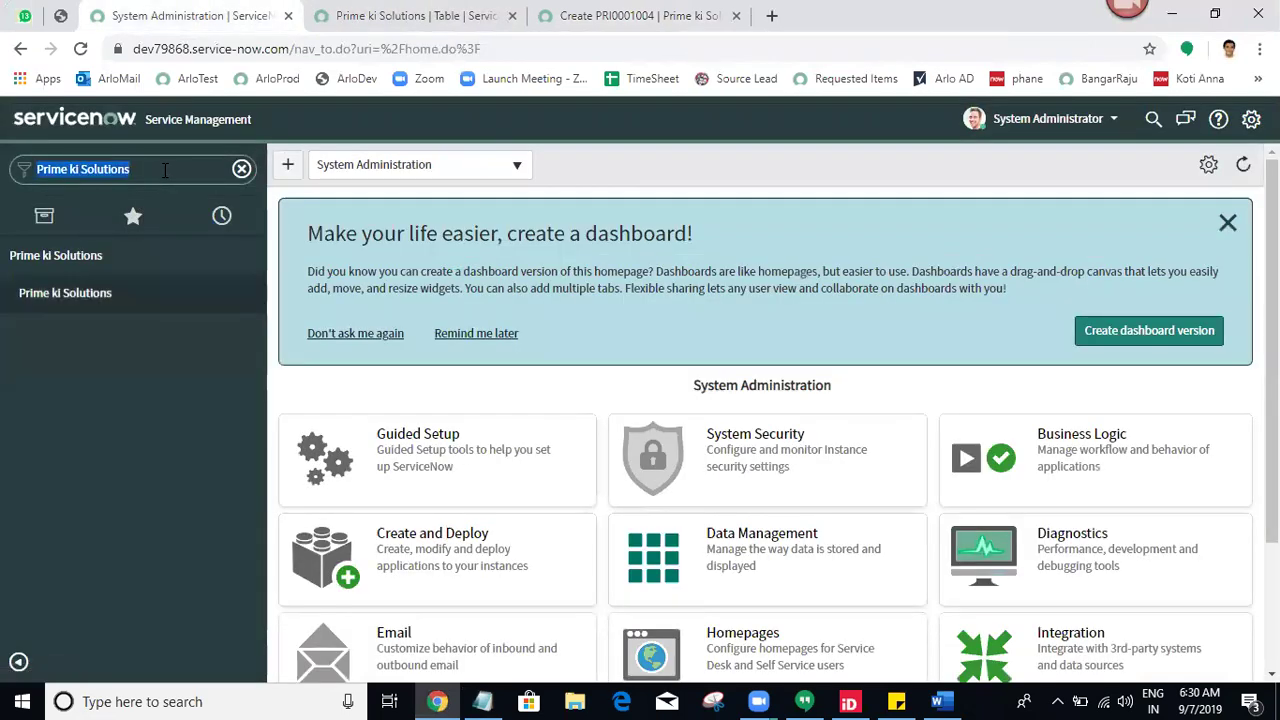
pyautogui.write('tables')
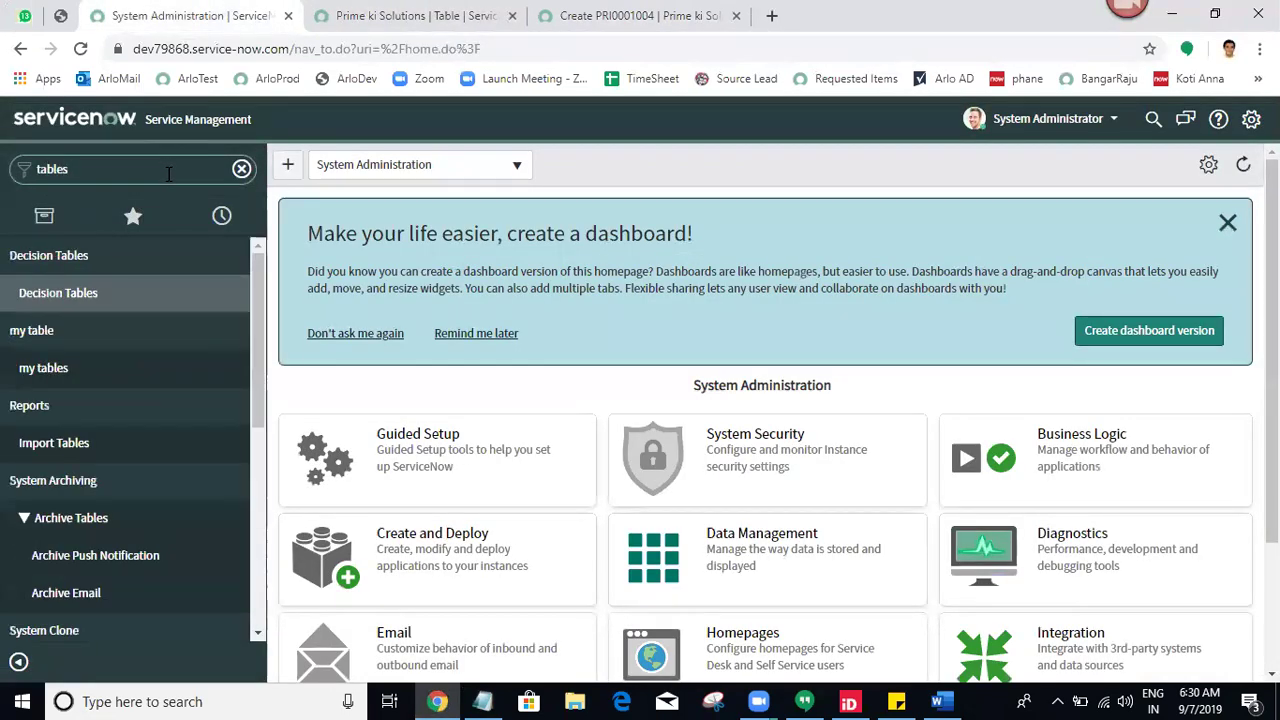
pyautogui.moveTo(257, 304); pyautogui.dragTo(257, 505)
pyautogui.middleClick(50, 340)
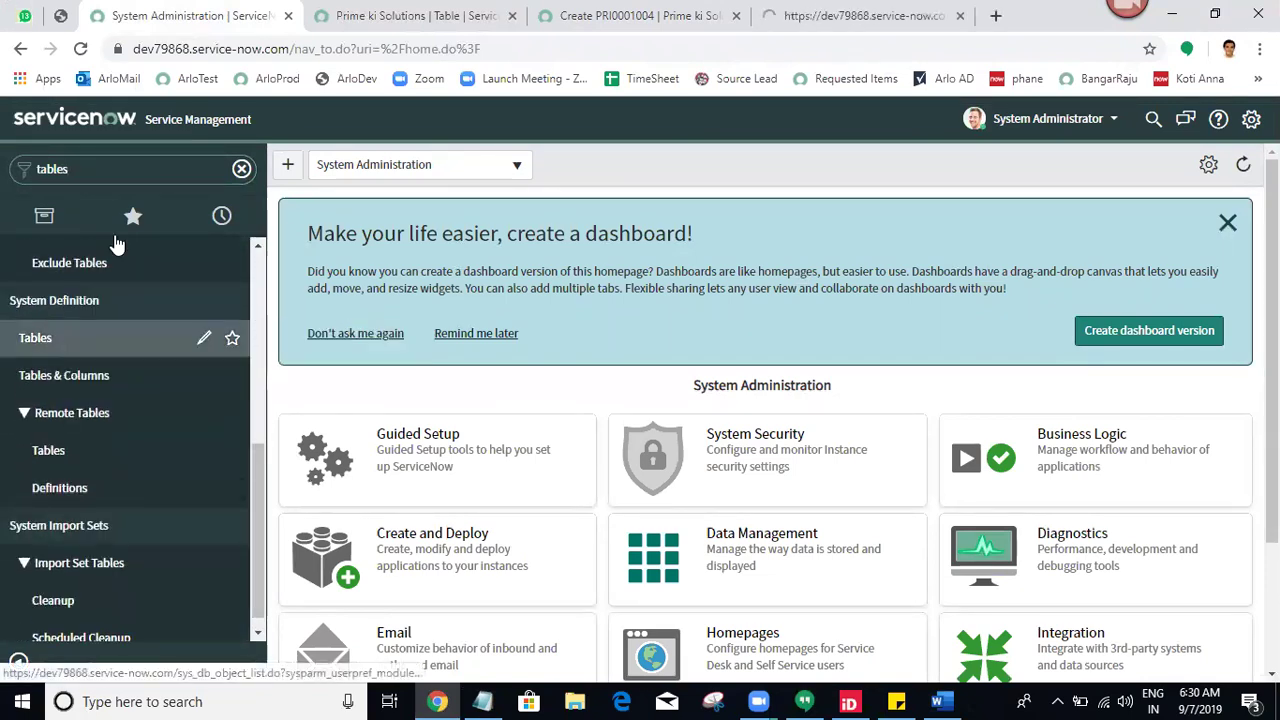
pyautogui.click(928, 8)
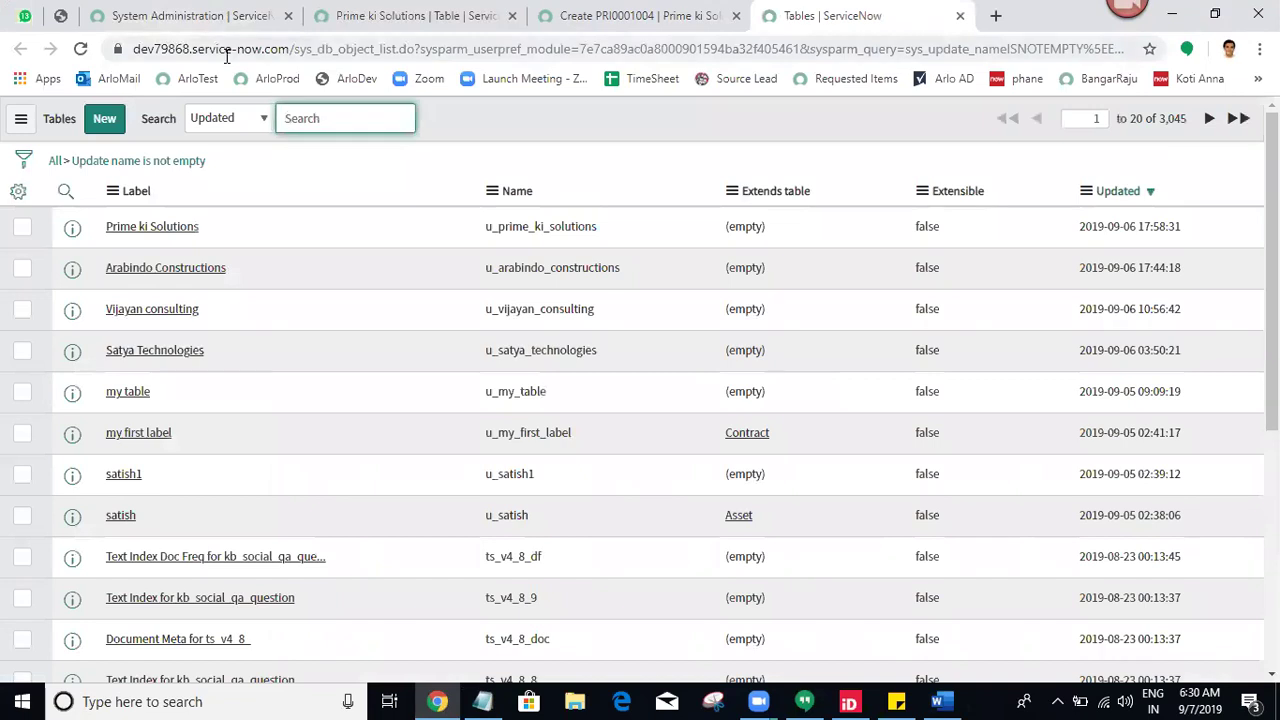
# - Create a new table labelled "My Number Table" with its default name and menu, and save the record
pyautogui.click(117, 130)
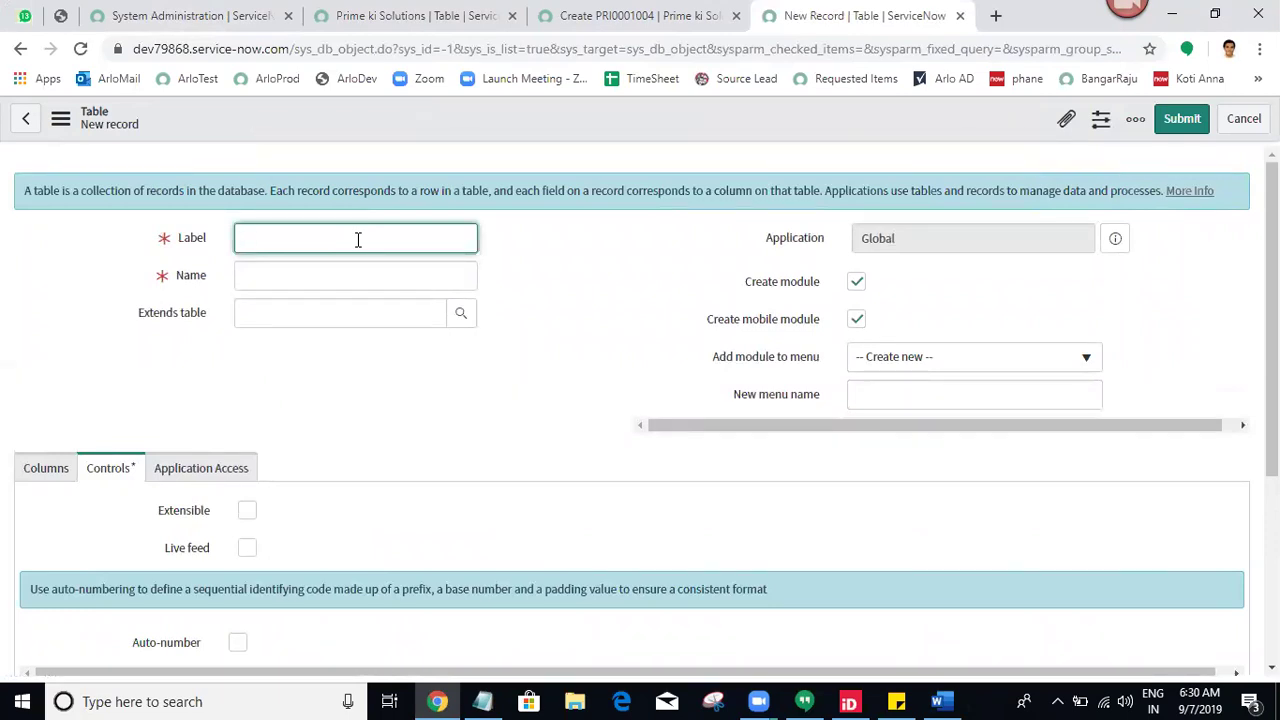
pyautogui.write('My Number Table')
pyautogui.hotkey('ctrl', 'a')
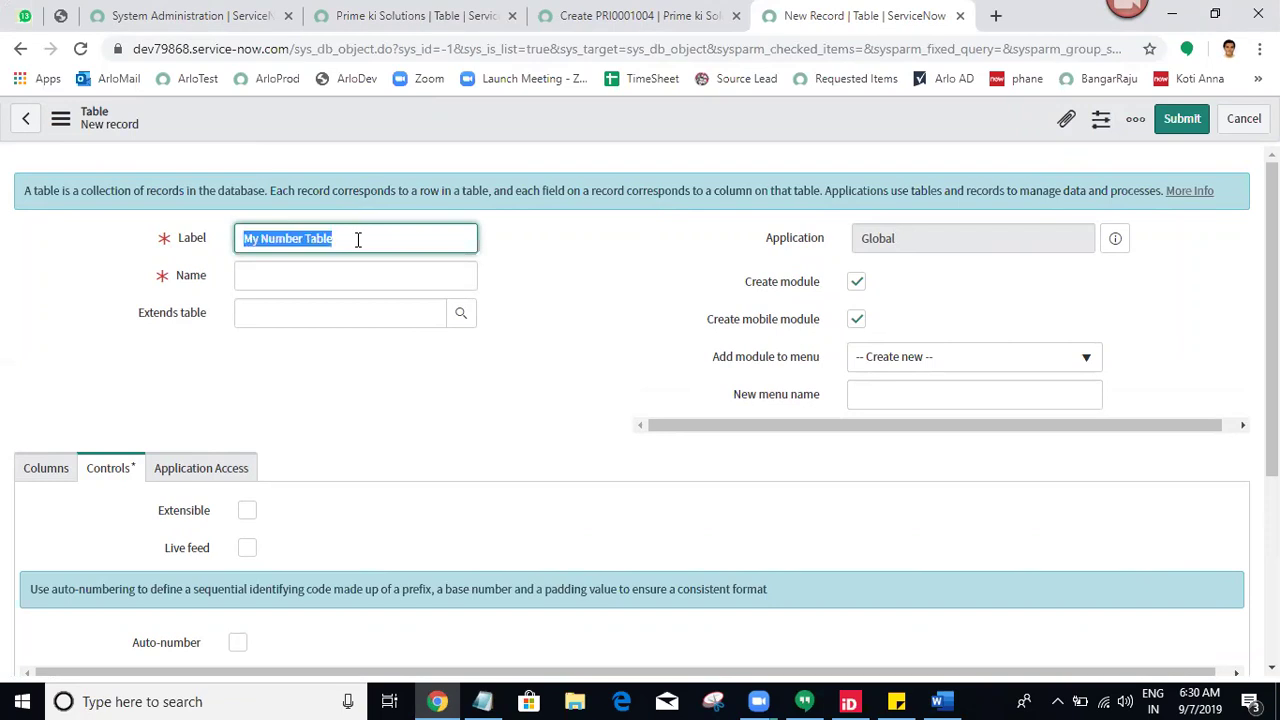
pyautogui.click(596, 272)
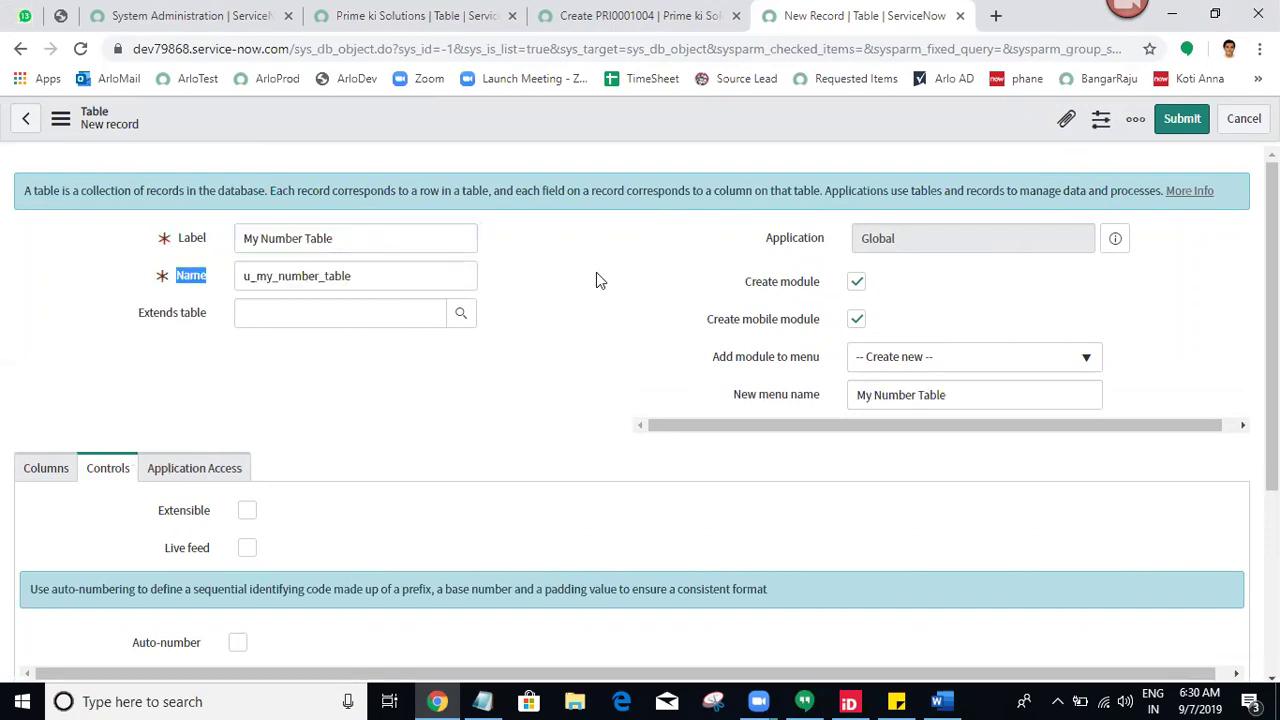
pyautogui.rightClick(838, 113)
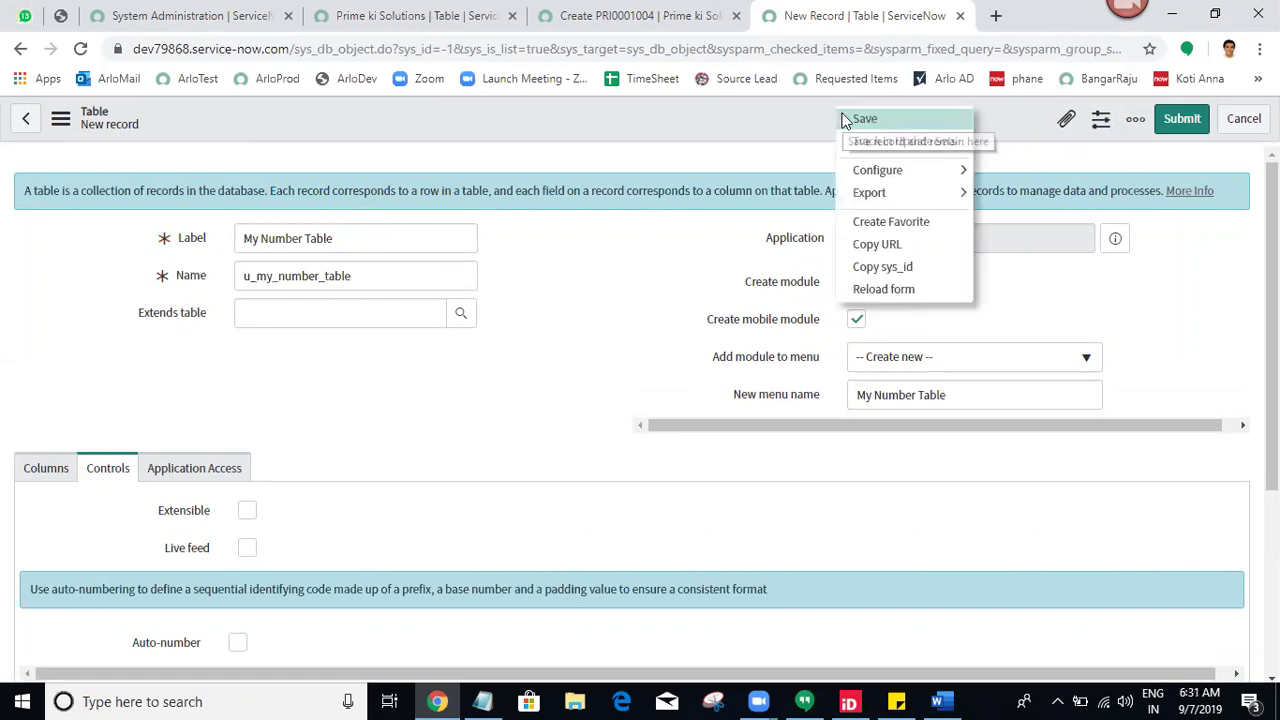
pyautogui.click(863, 119)
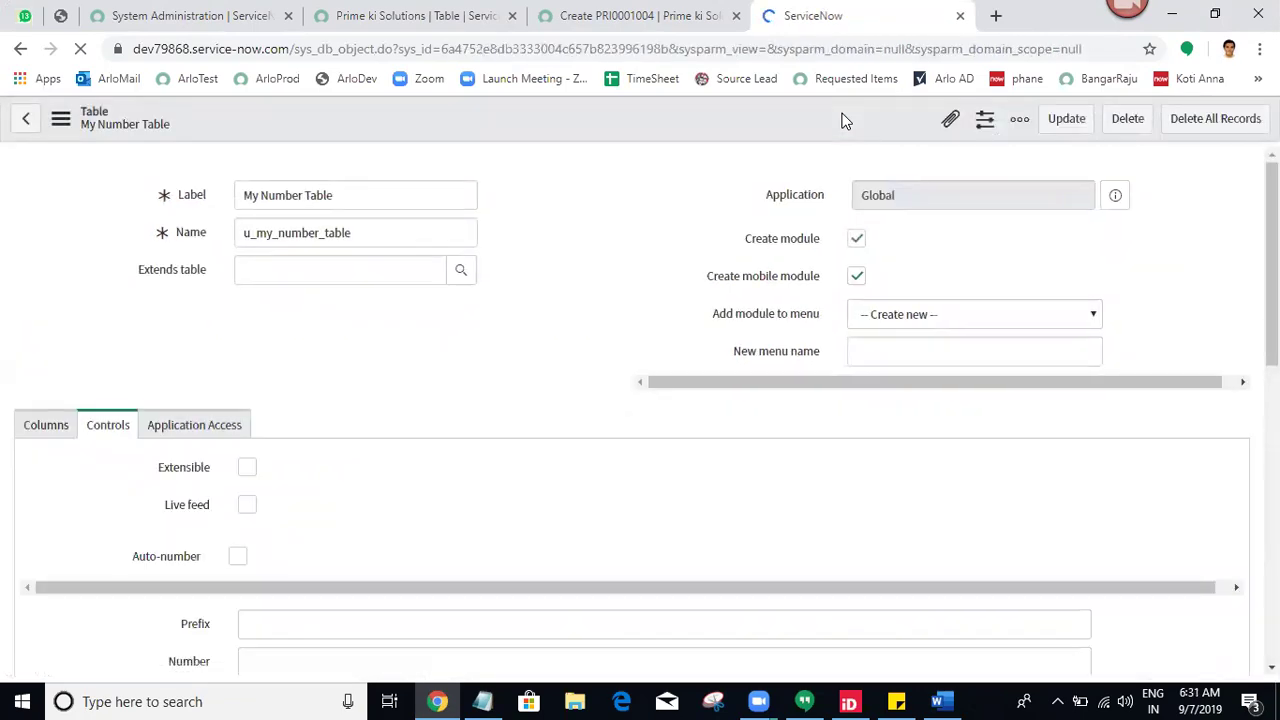
pyautogui.click(685, 253)
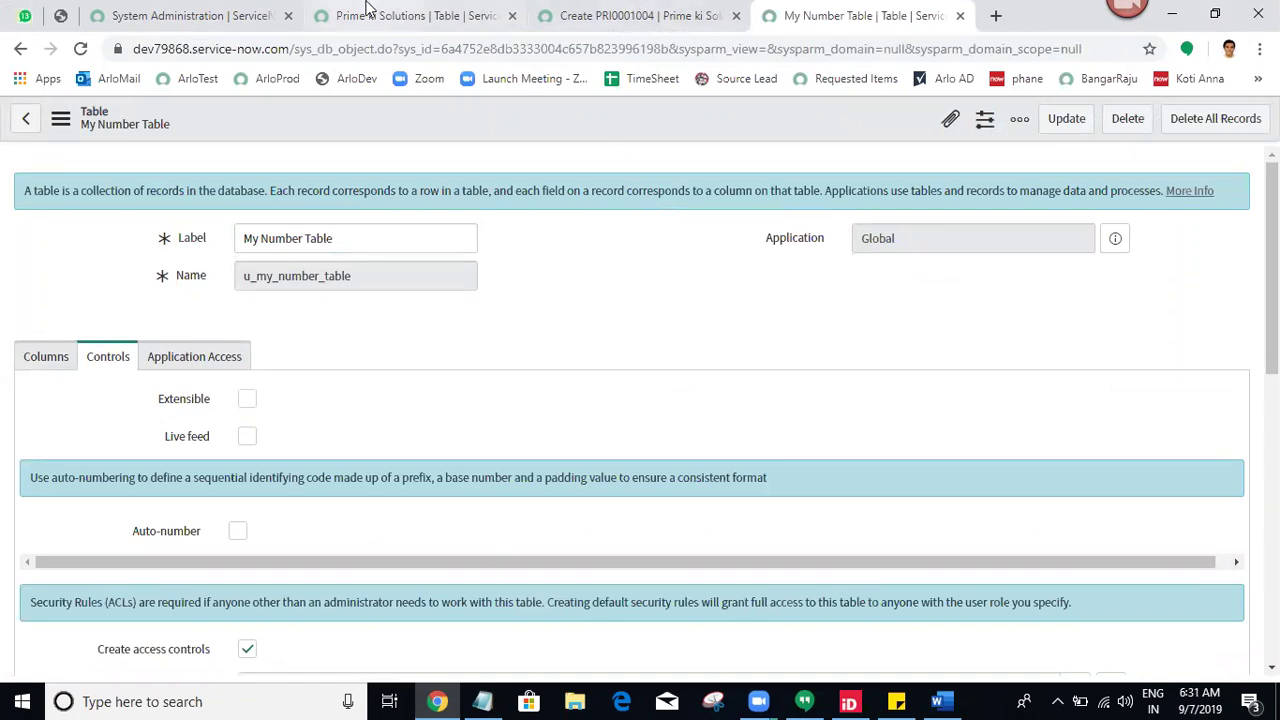
# - Reload the ServiceNow homepage, find "My Number Table" in the navigator, and start a new record from its list in a separate tab
pyautogui.click(367, 12)
pyautogui.click(248, 12)
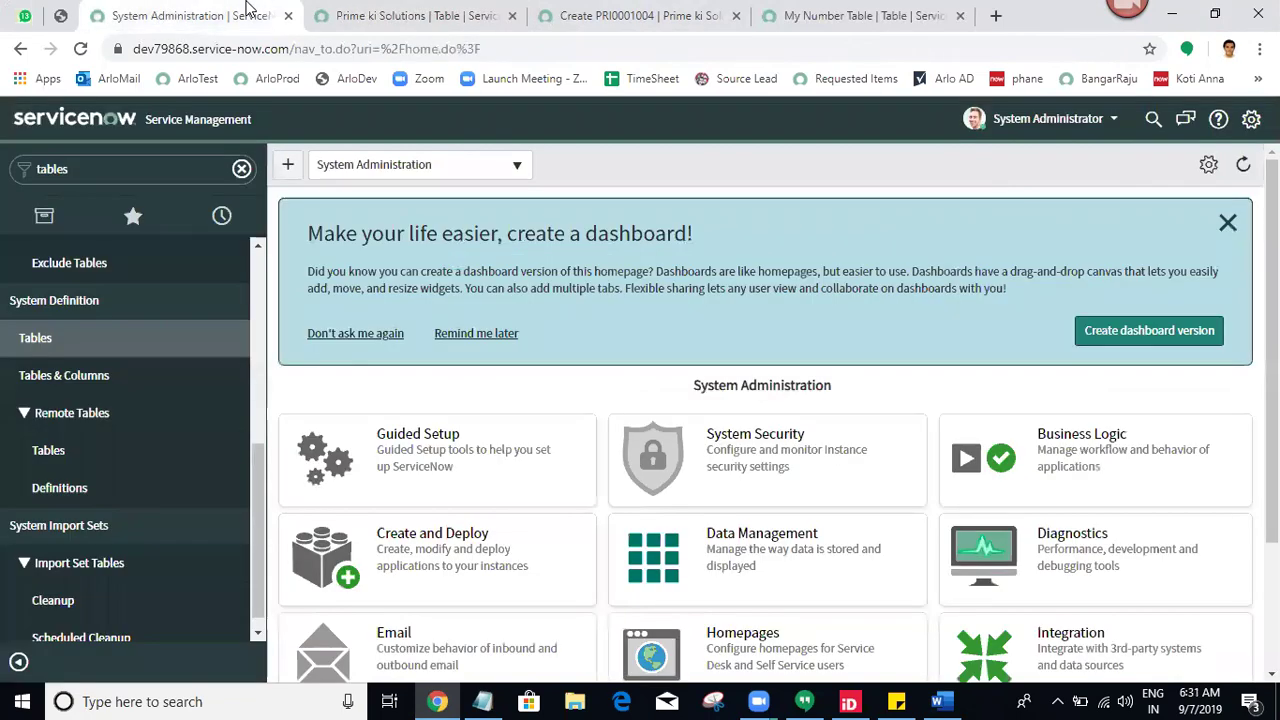
pyautogui.click(82, 49)
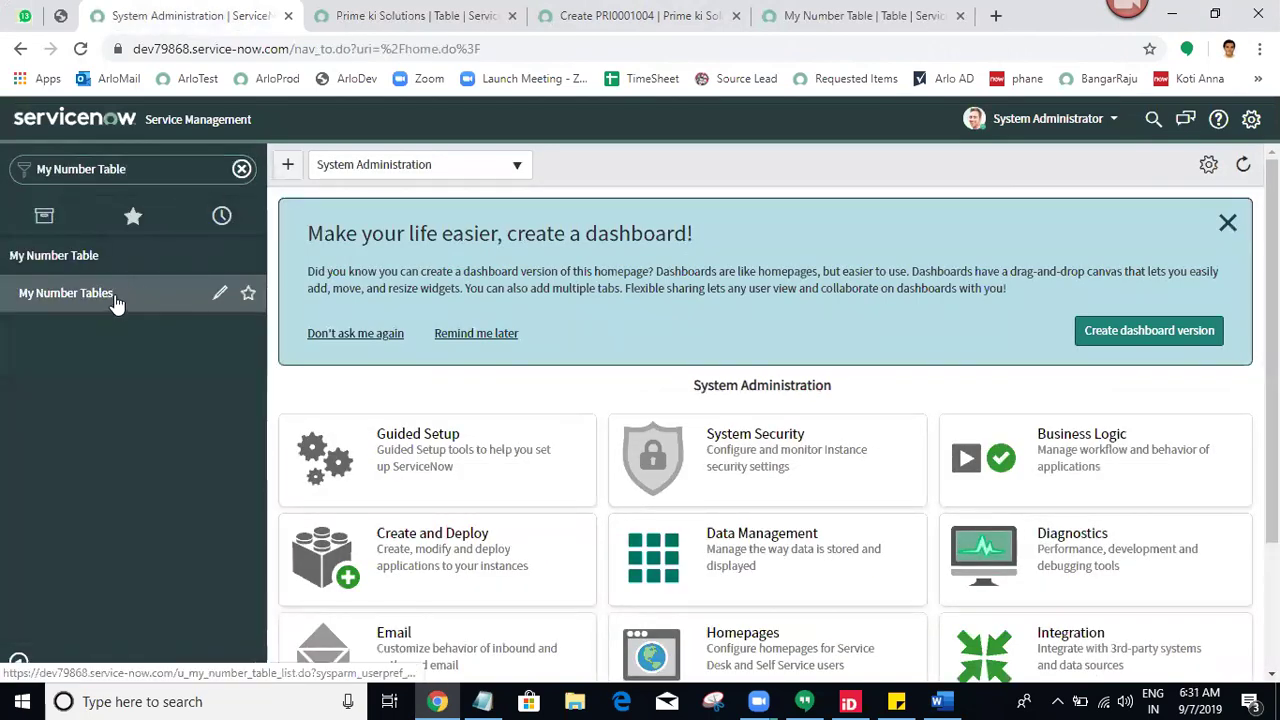
pyautogui.middleClick(114, 300)
pyautogui.click(965, 12)
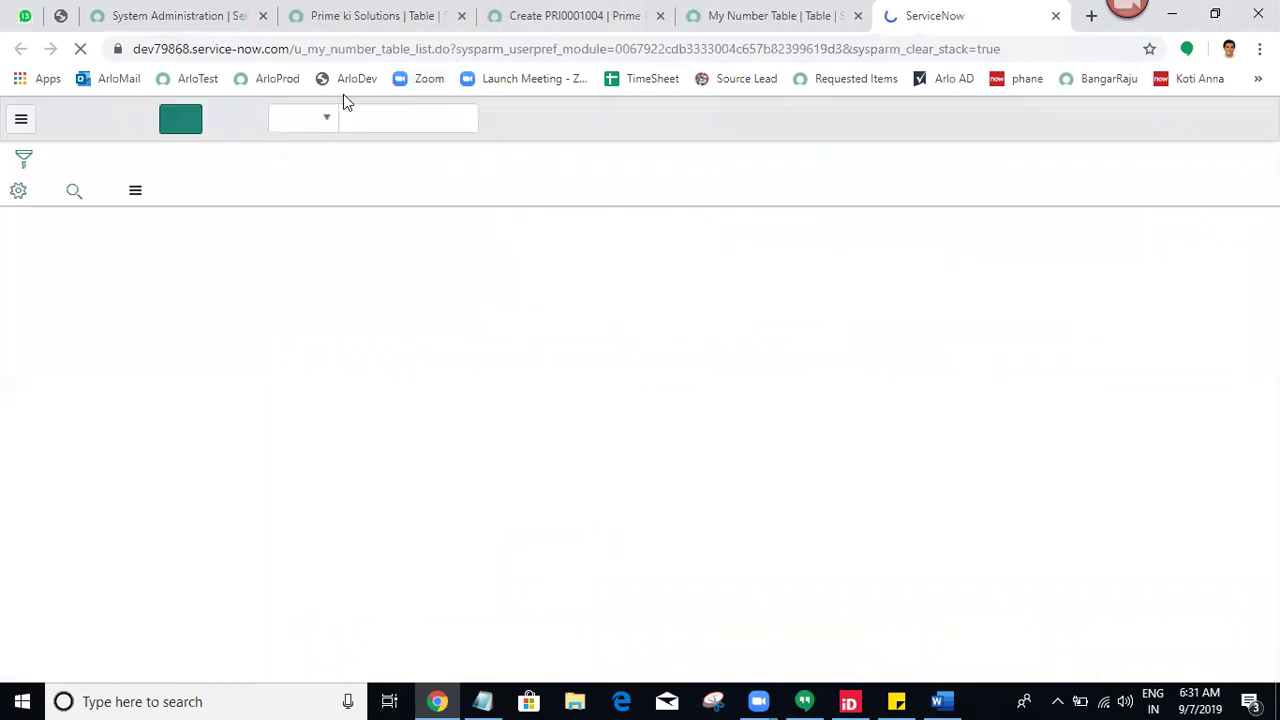
pyautogui.click(166, 119)
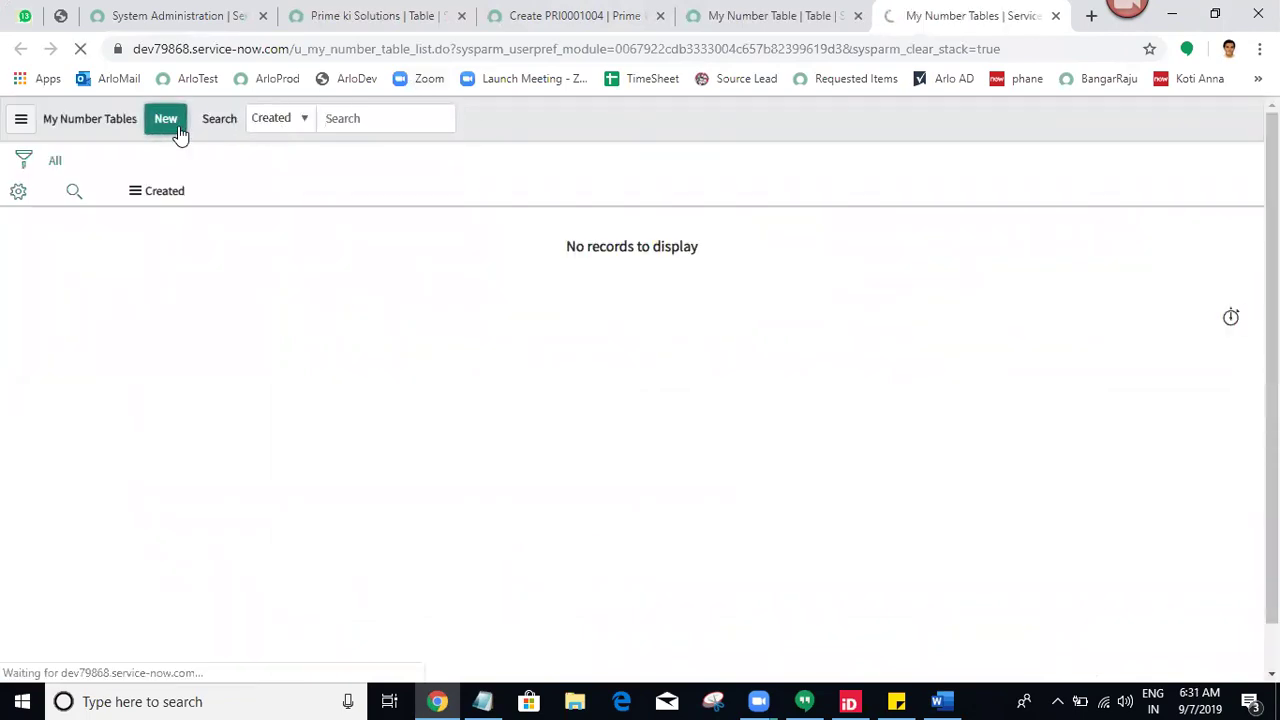
# - Return to the homepage and open the full tables list through the navigator with "sys_db_object.LIST"
pyautogui.click(283, 12)
pyautogui.click(186, 12)
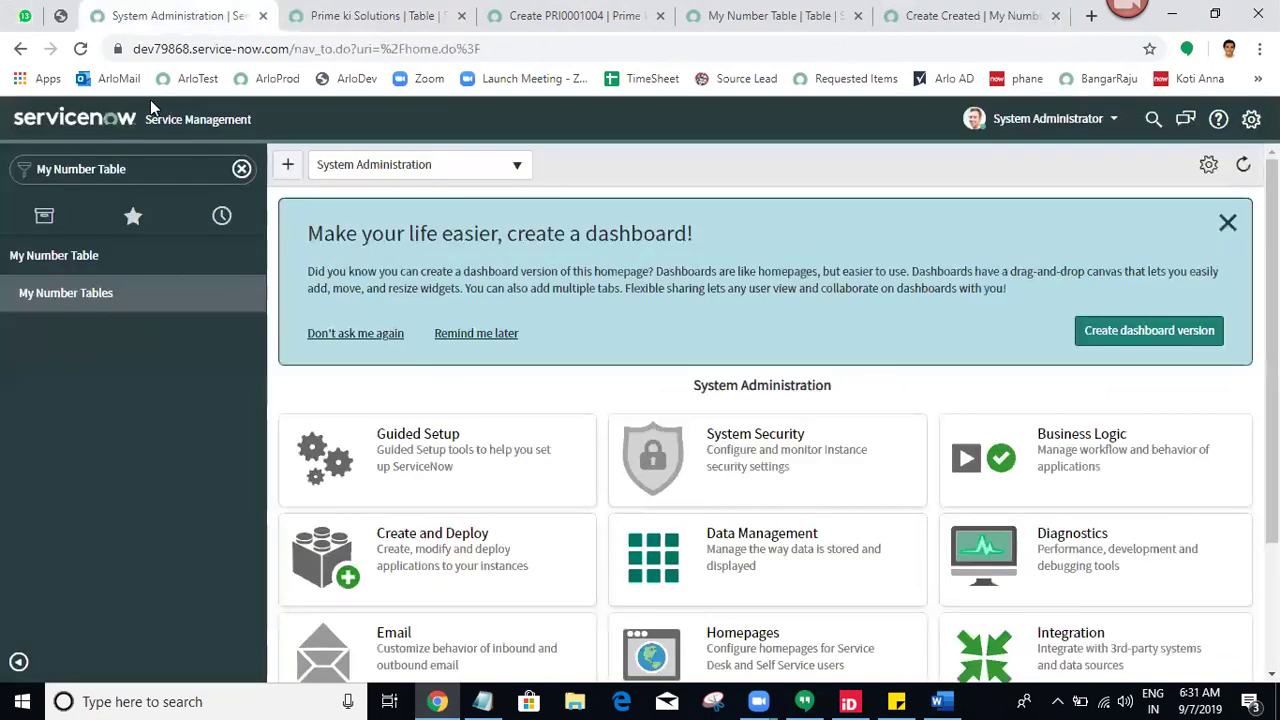
pyautogui.click(168, 180)
pyautogui.write('sys')
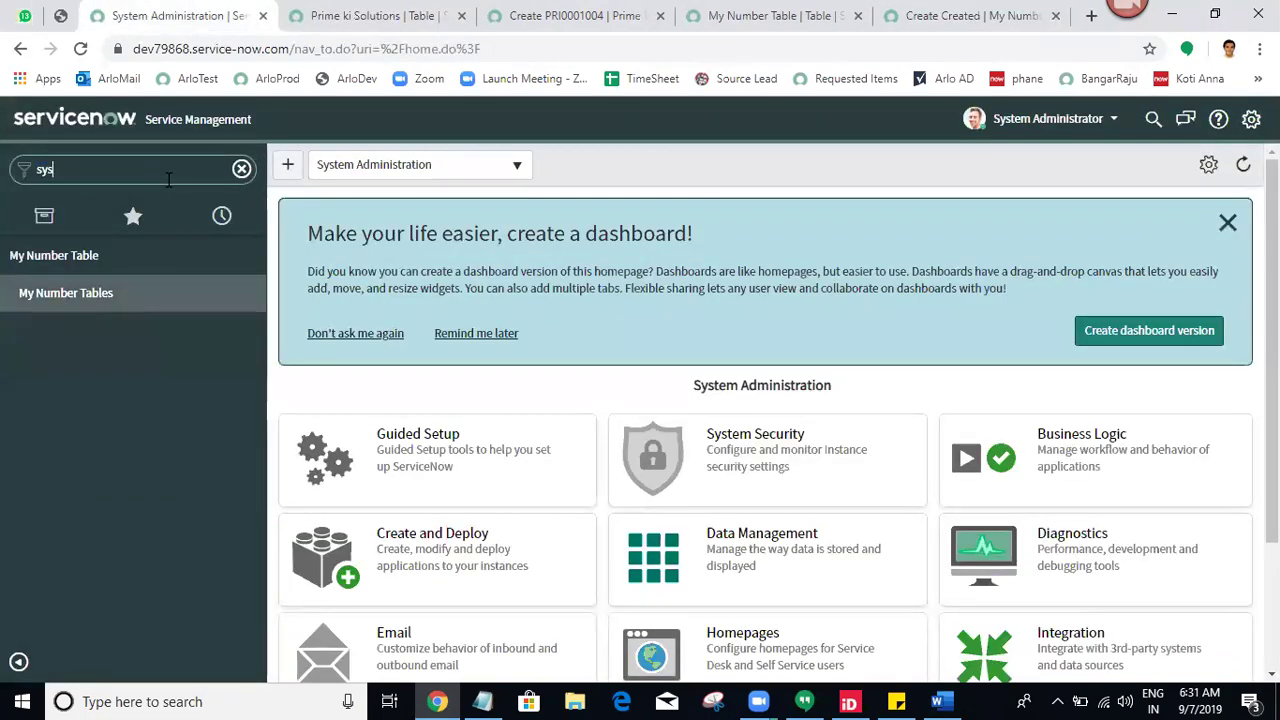
pyautogui.write('_db_o')
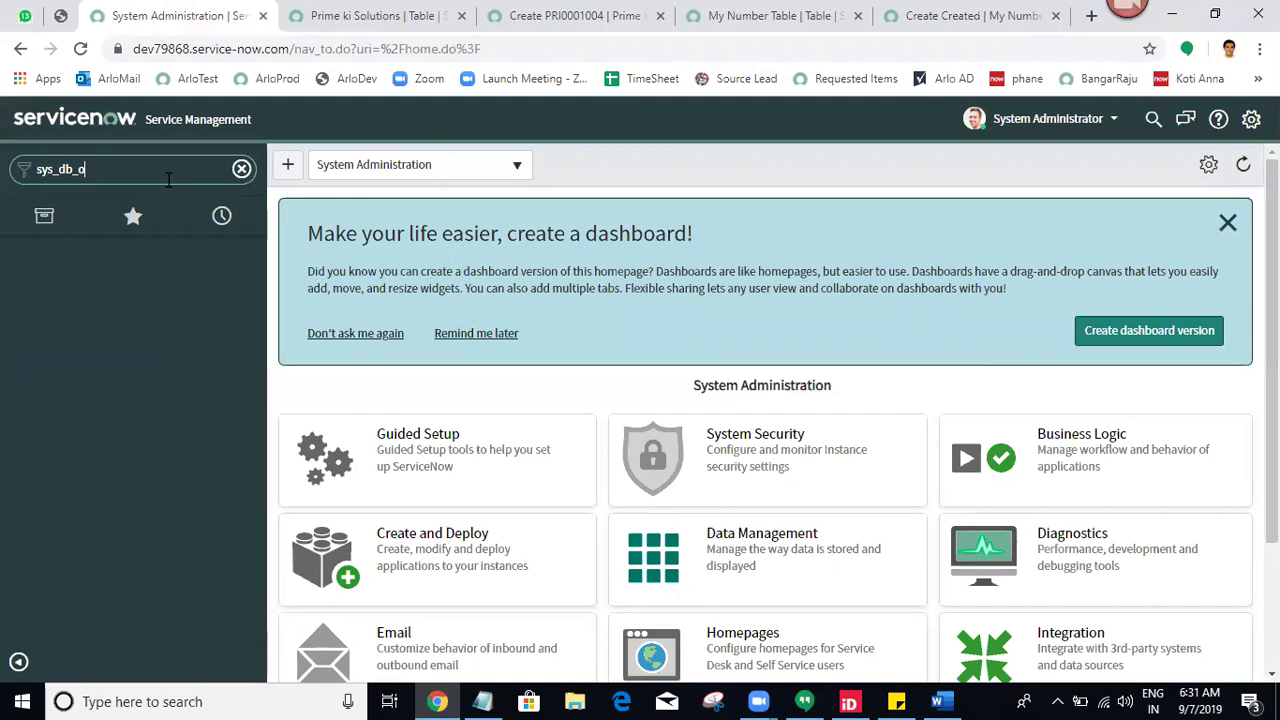
pyautogui.write('bject.LIST')
pyautogui.press('Return')
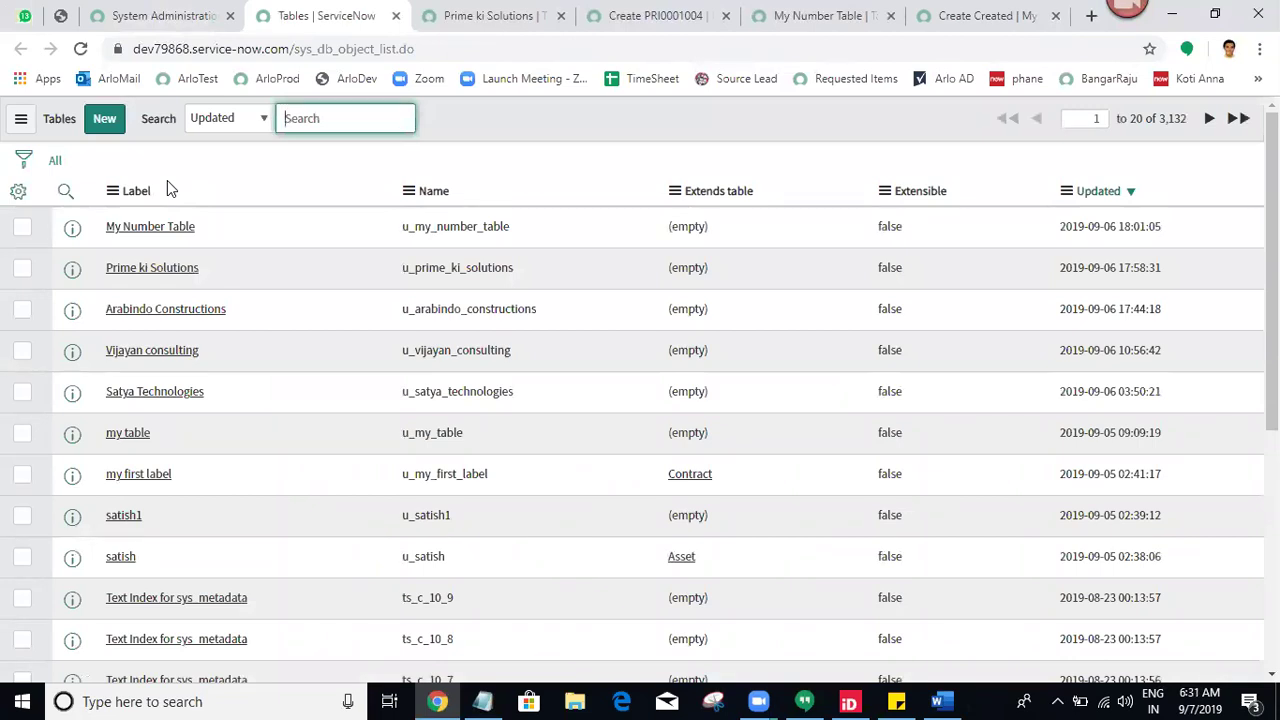
# - Open the My Number Table definition in a separate tab, enable auto-numbering for it, and save the record
pyautogui.middleClick(195, 230)
pyautogui.click(406, 12)
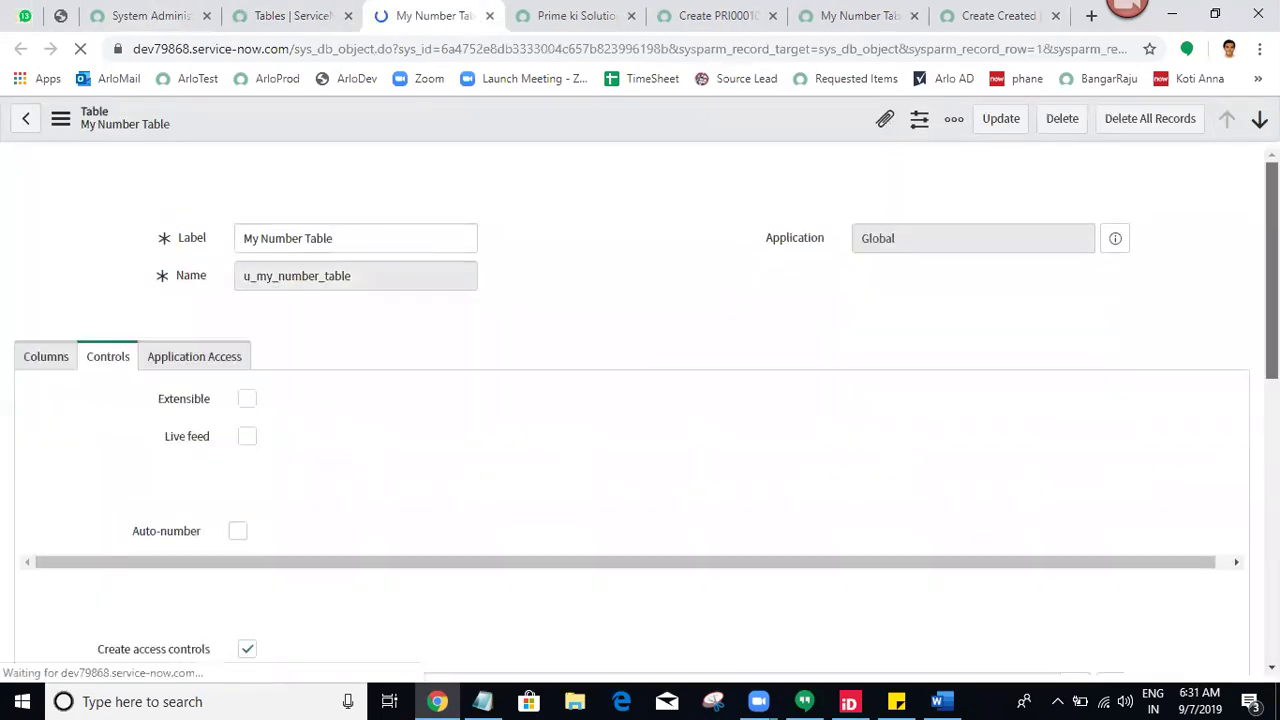
pyautogui.scroll(-2, 500, 486)
pyautogui.click(240, 400)
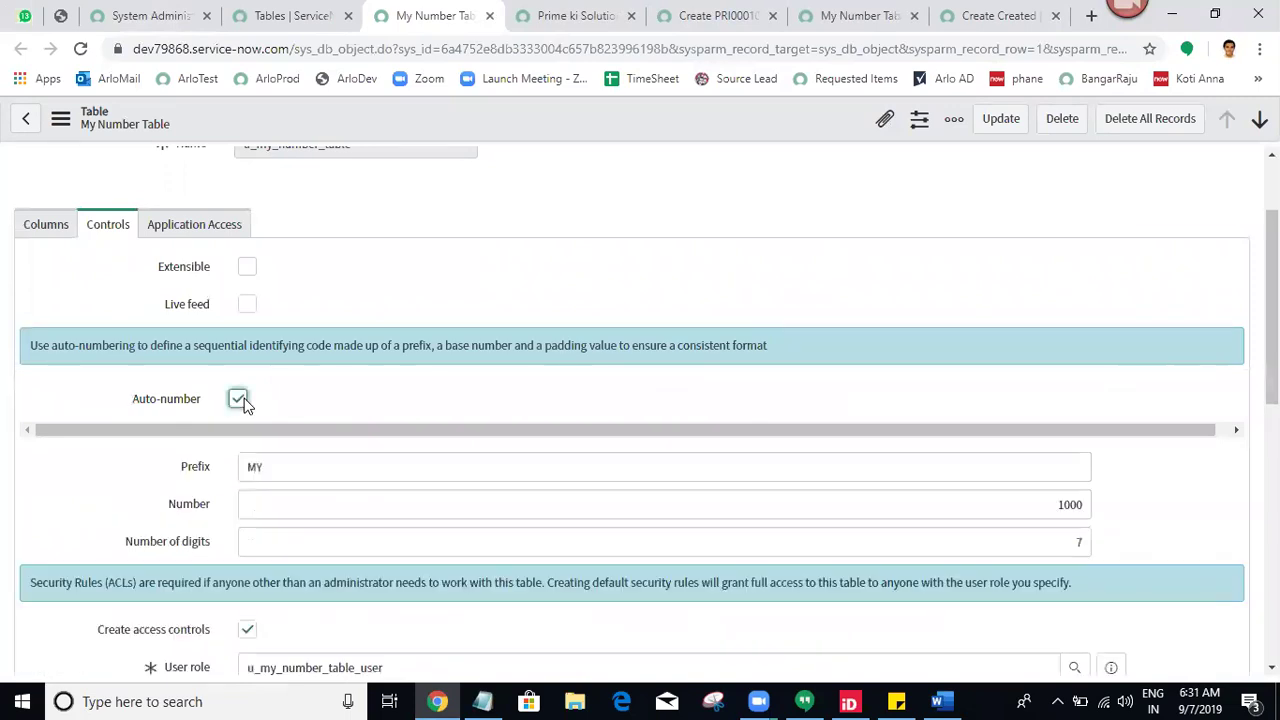
pyautogui.rightClick(560, 120)
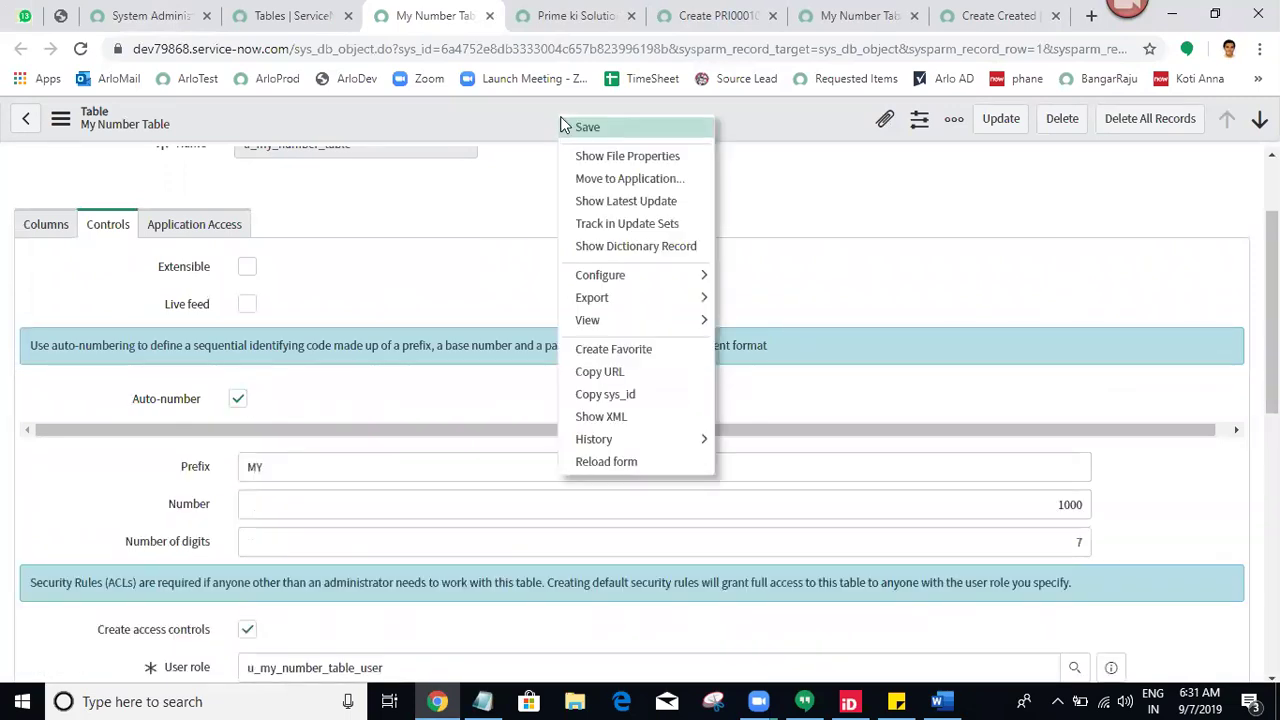
pyautogui.click(563, 126)
# - Return to the new My Number Table record and reload the form to check for an auto-generated Number field
pyautogui.click(862, 12)
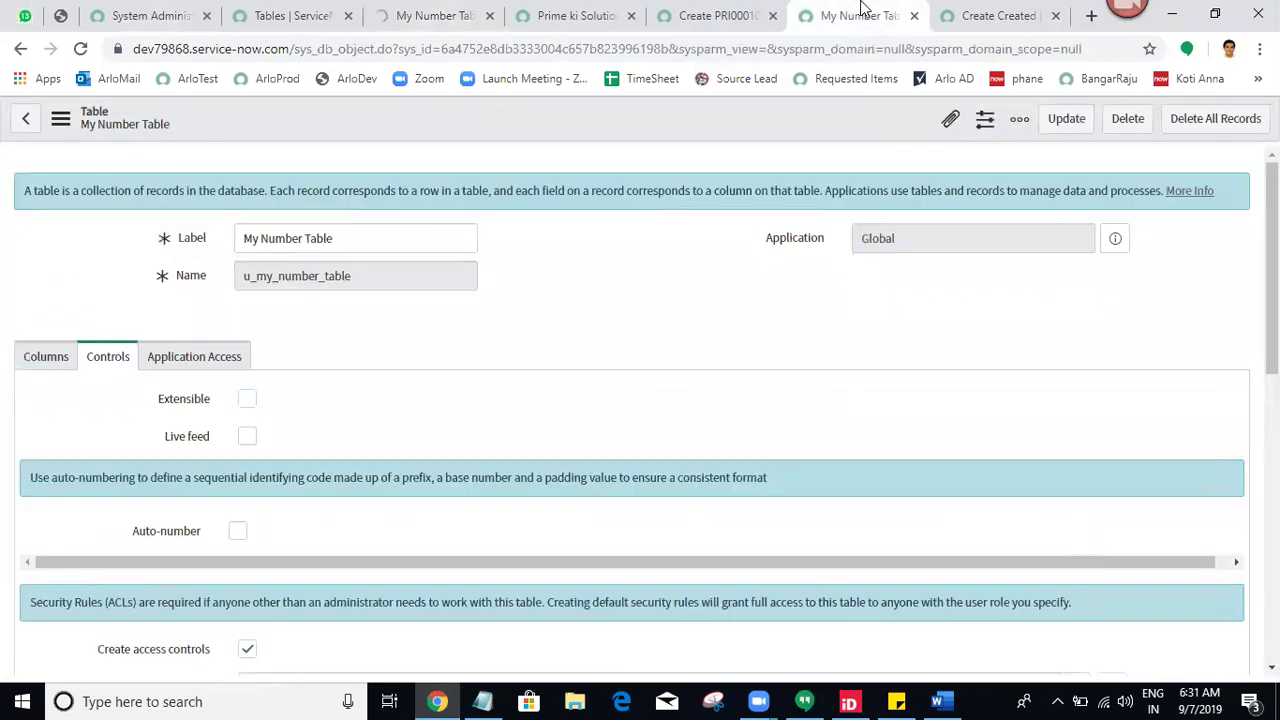
pyautogui.click(663, 12)
pyautogui.click(993, 12)
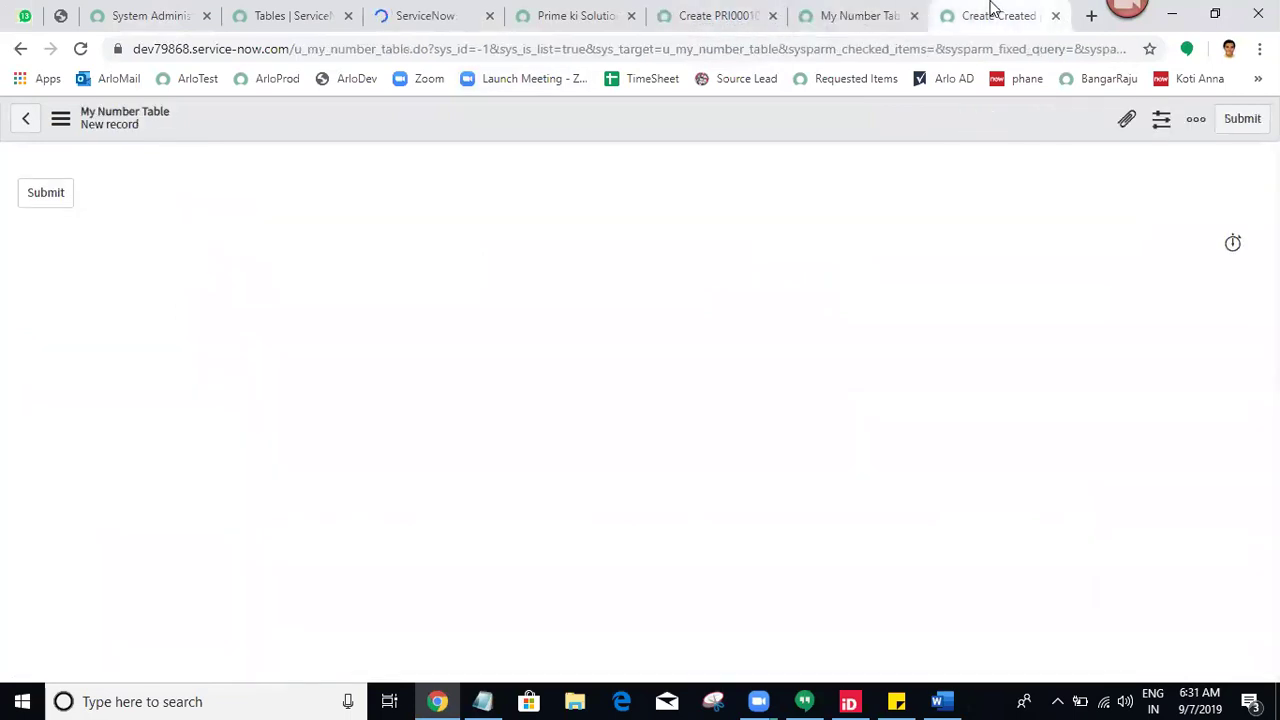
pyautogui.click(81, 48)
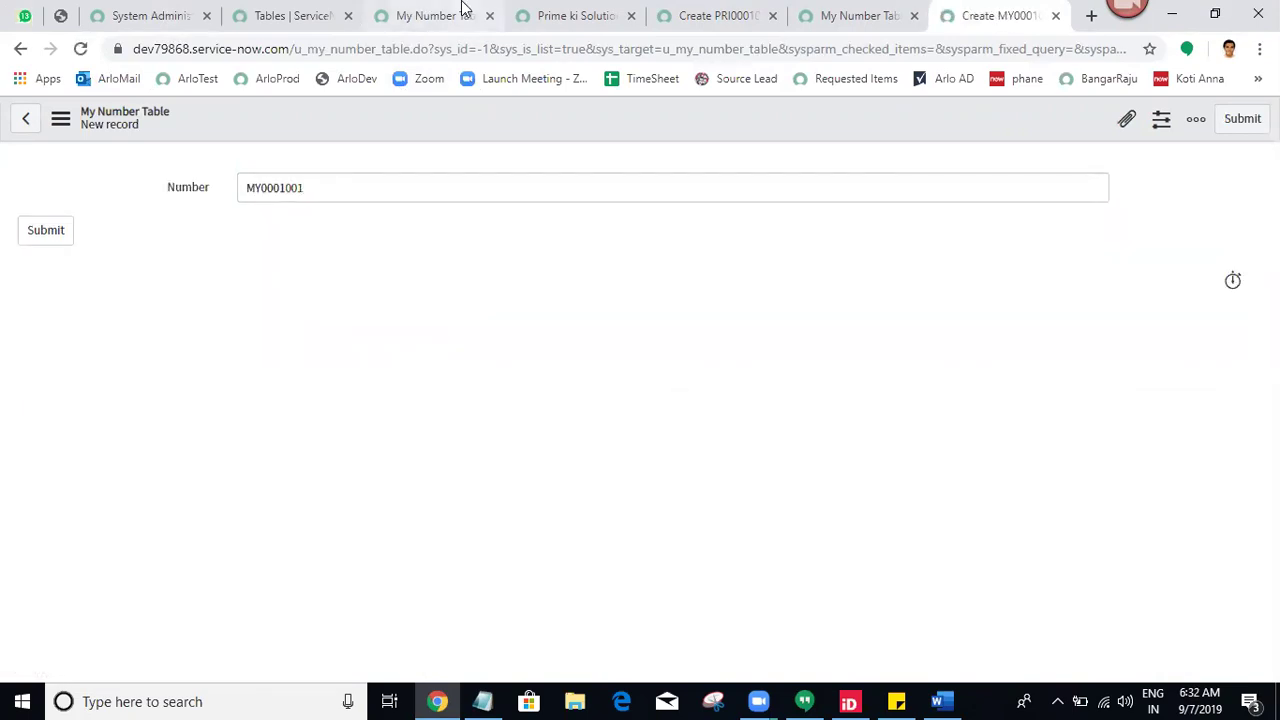
# - Return to the ServiceNow homepage and close all browser tabs after it
pyautogui.click(122, 12)
pyautogui.rightClick(122, 12)
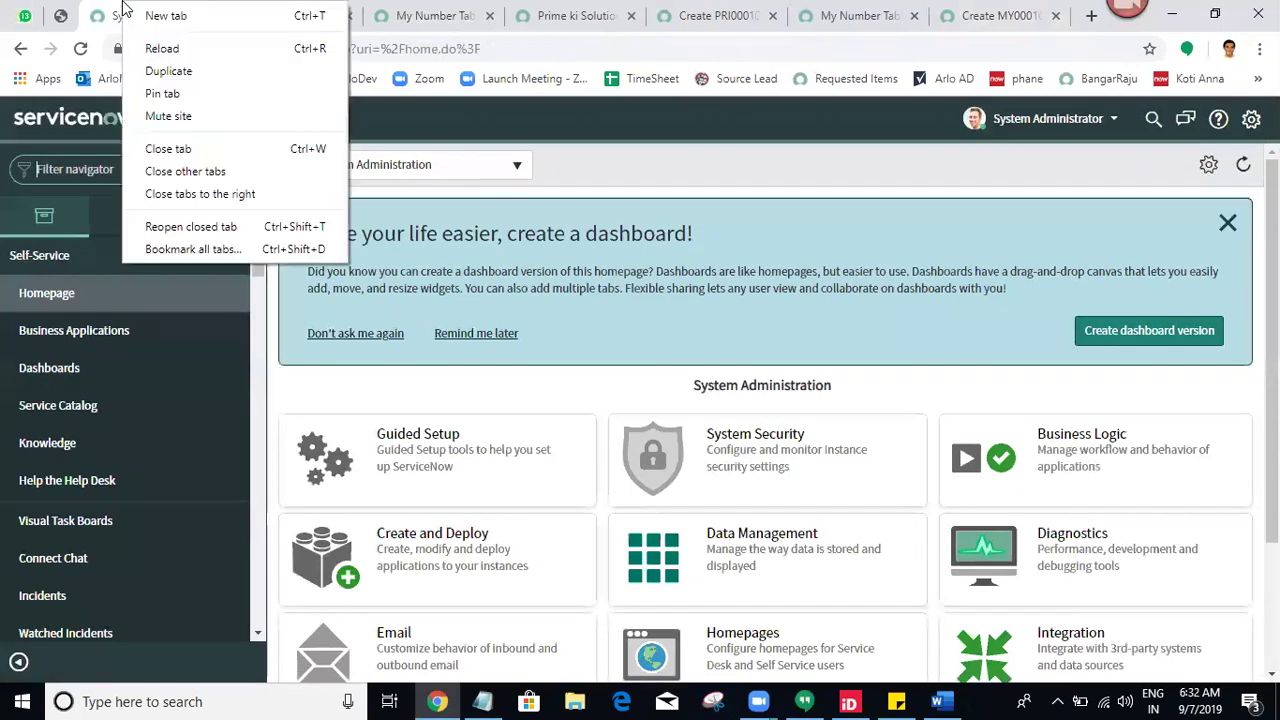
pyautogui.click(217, 192)
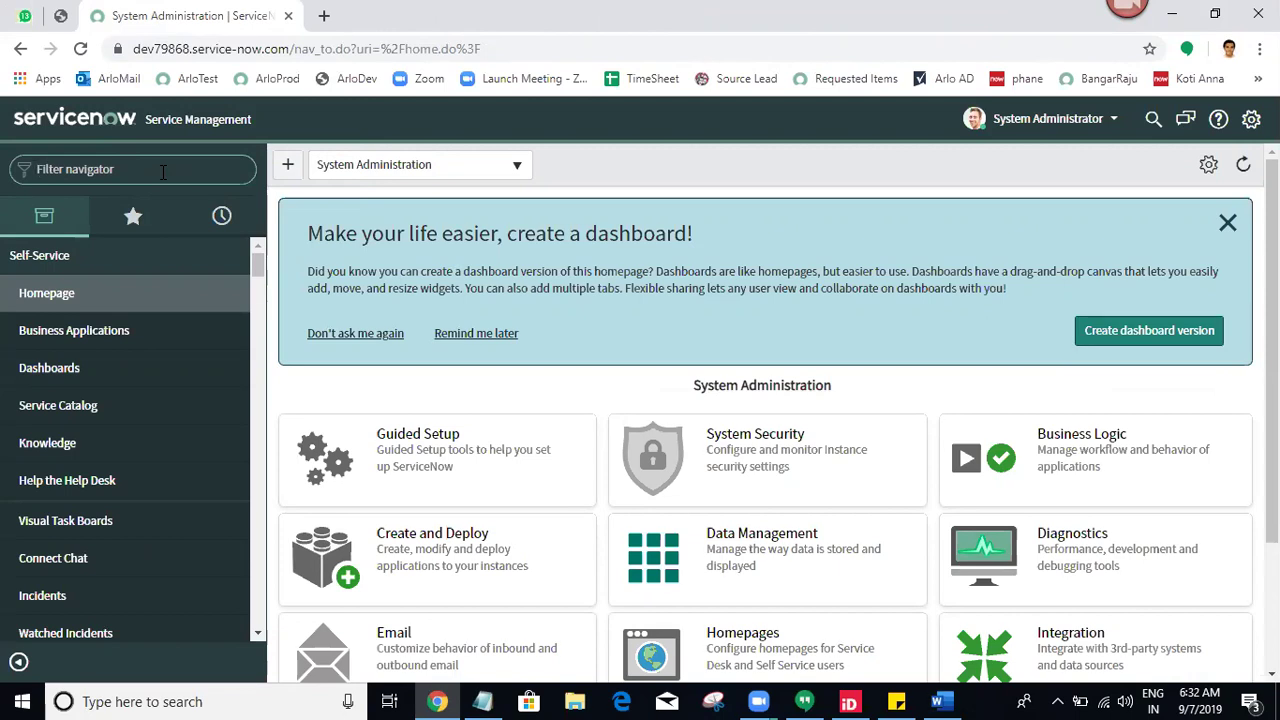
# - Filter the navigator for "arab", open the Arabindo Constructions list in a separate tab, and start a new record
pyautogui.click(163, 172)
pyautogui.write('auro')
pyautogui.press('BackSpace')
pyautogui.write('rab')
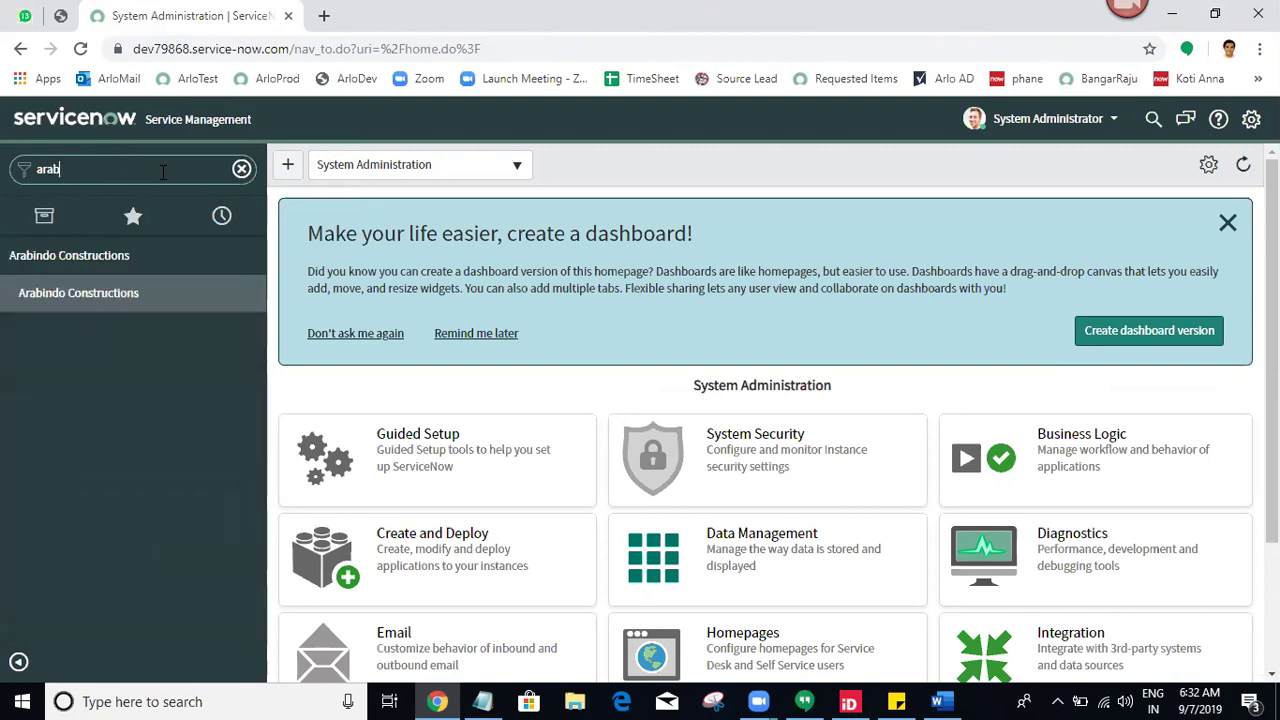
pyautogui.middleClick(153, 314)
pyautogui.click(420, 12)
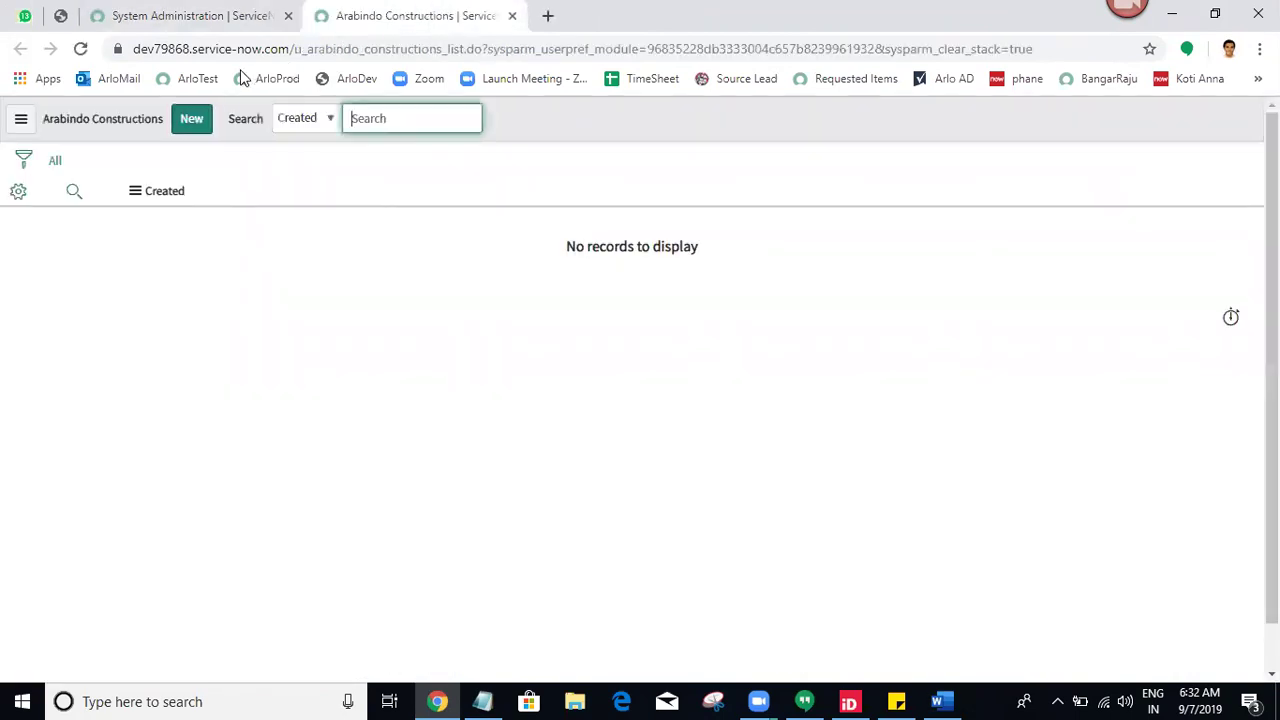
pyautogui.click(191, 134)
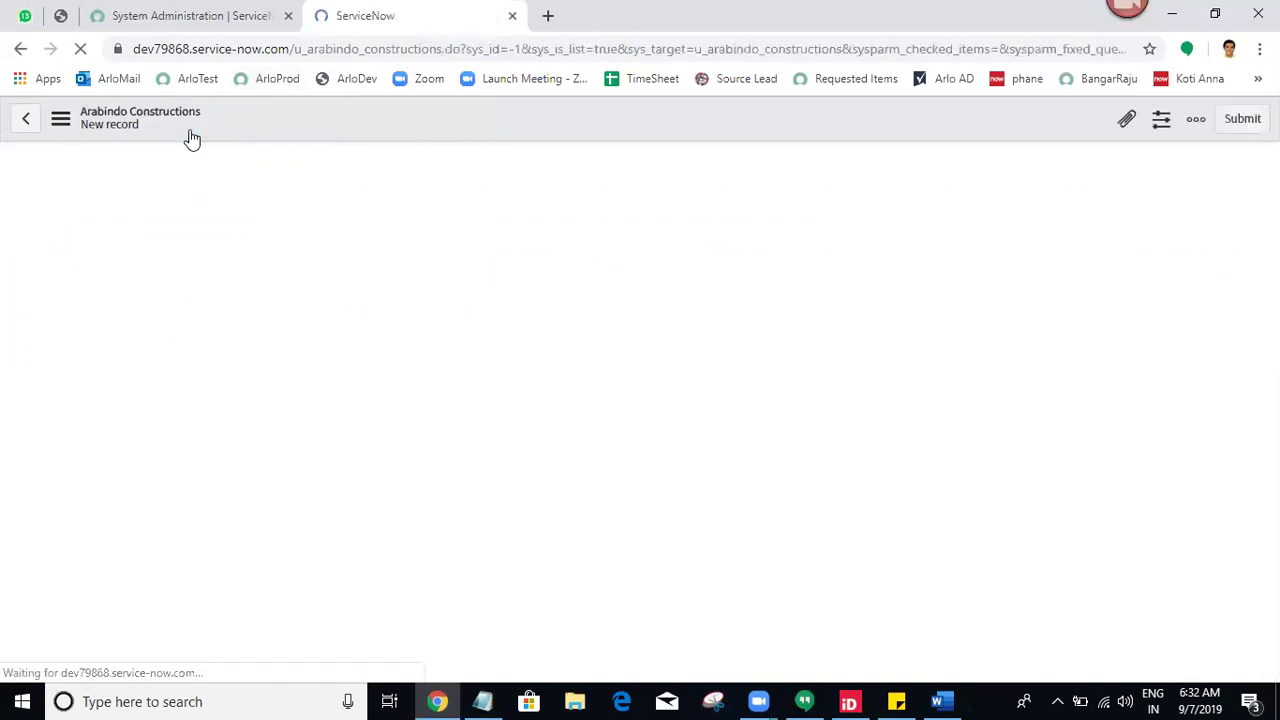
pyautogui.press('Tab')
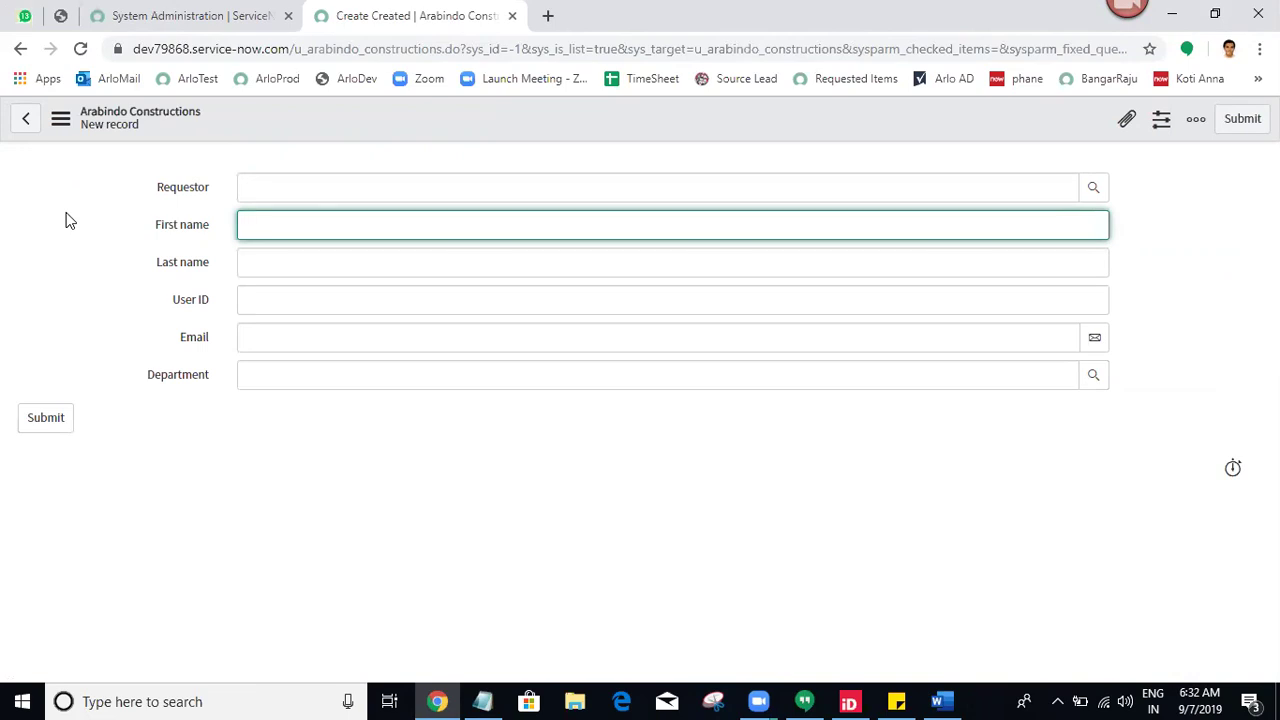
# - Go back to the homepage and filter the navigator for "number"
pyautogui.click(175, 14)
pyautogui.click(370, 15)
pyautogui.moveTo(295, 49); pyautogui.dragTo(446, 51)
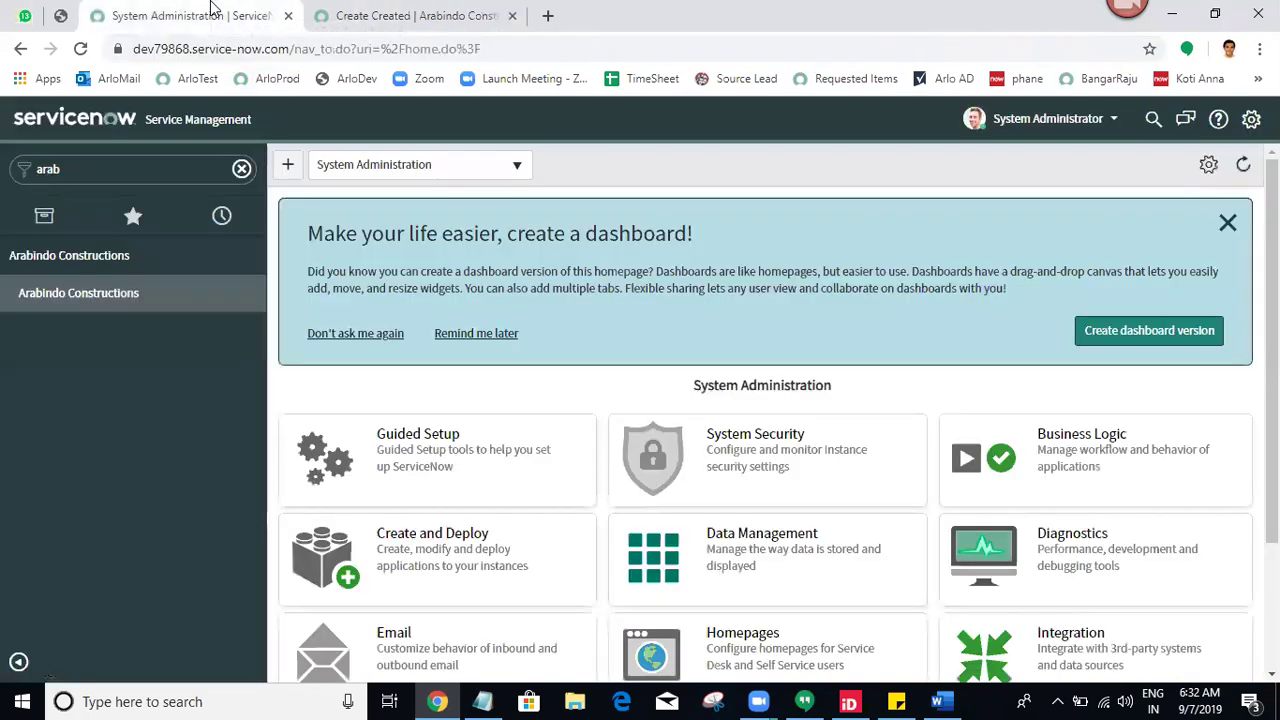
pyautogui.click(214, 12)
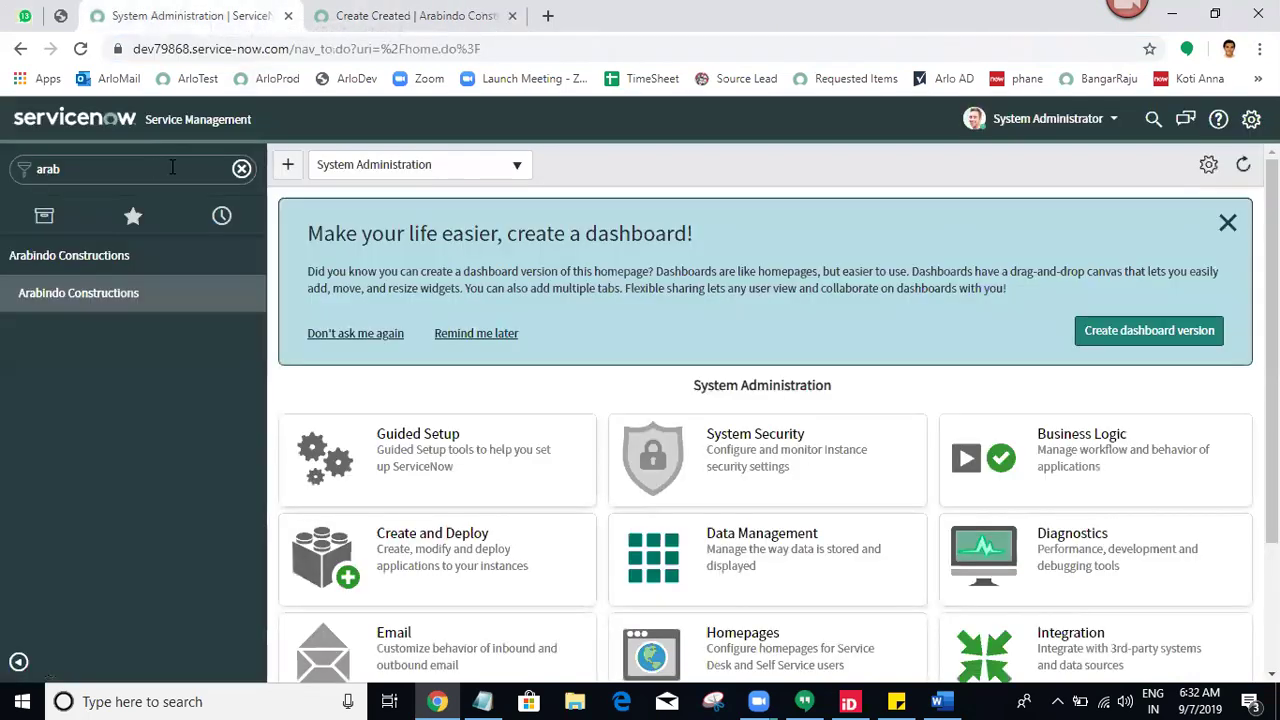
pyautogui.click(241, 170)
pyautogui.write('number')
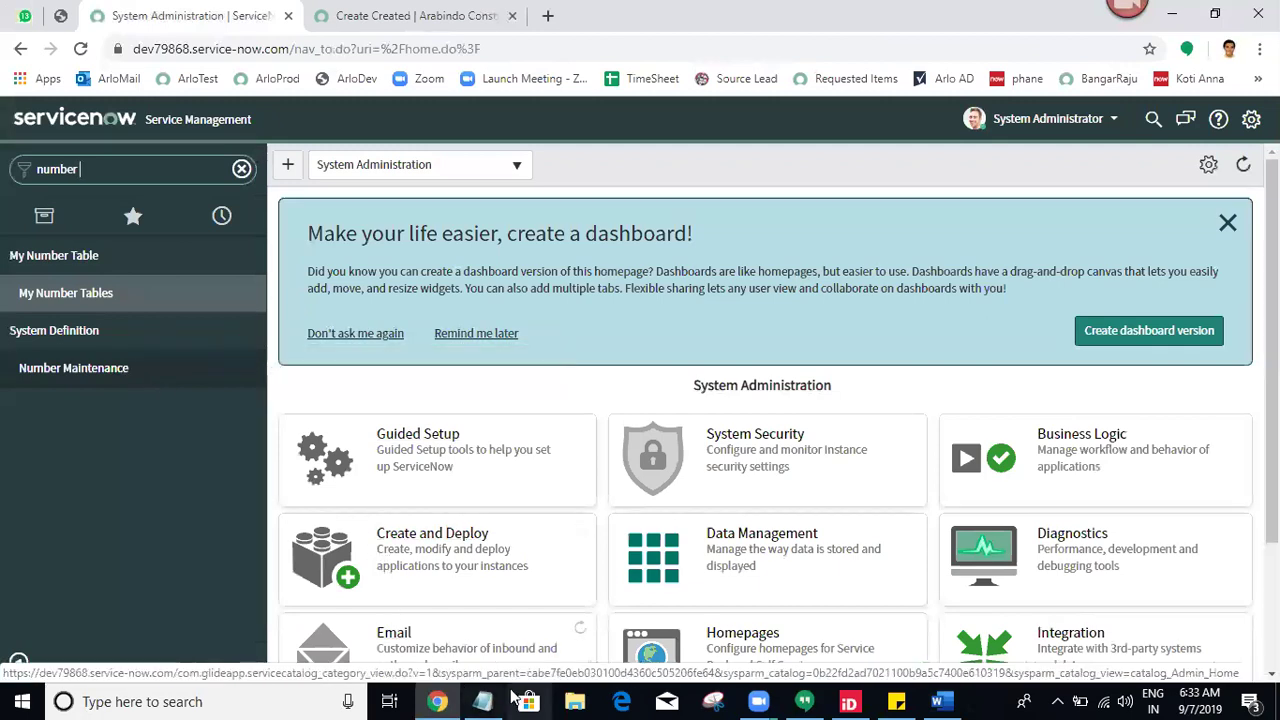
# - Switch to the Notepad cheat sheet and add the heading "Auto Generated Number:" below the existing auto-number note
pyautogui.click(489, 700)
pyautogui.click(97, 193)
pyautogui.write('Auto Generated Number:')
pyautogui.press('Return')
# - Move the note about creating an autogenerated number so it sits under the "Auto Generated Number:" heading
pyautogui.moveTo(7, 150); pyautogui.dragTo(464, 185)
pyautogui.hotkey('ctrl', 'c')
pyautogui.press('BackSpace')
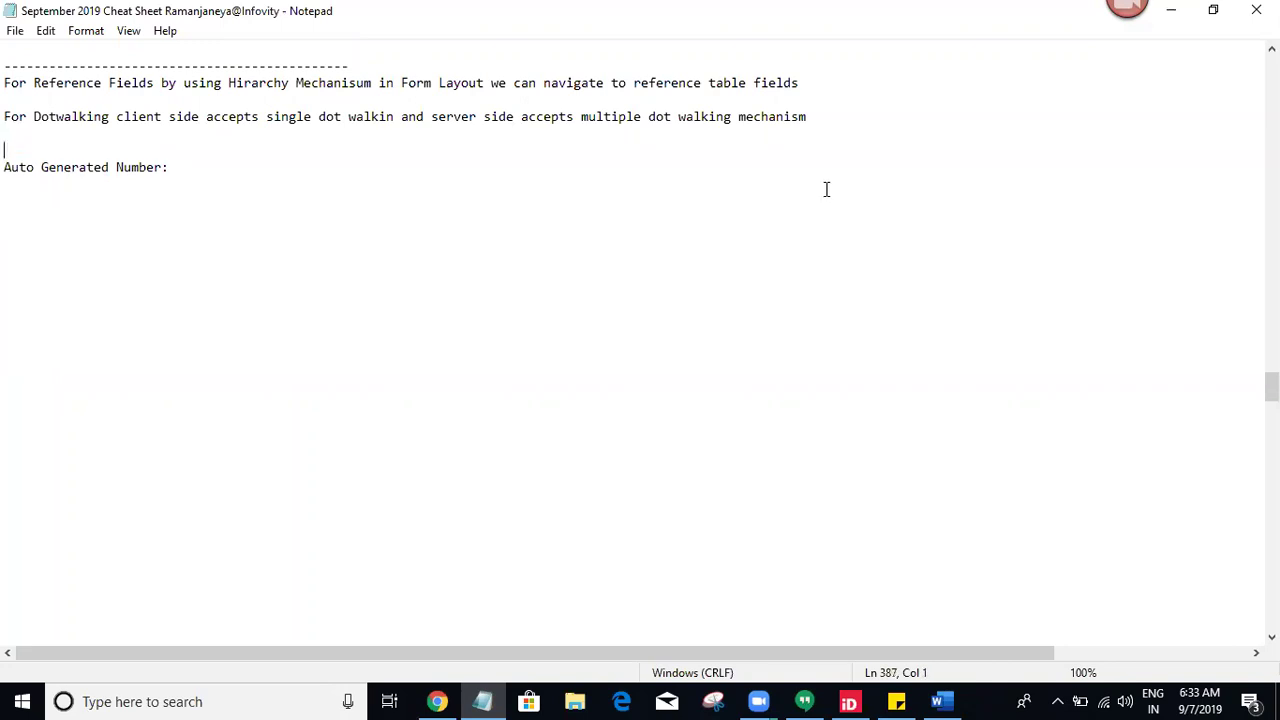
pyautogui.click(166, 198)
pyautogui.hotkey('ctrl', 'v')
# - Add the line "System Definition --> Number Maintainance" beneath the moved note, followed by a blank line
pyautogui.press('Return')
pyautogui.press('Return')
pyautogui.write('System ')
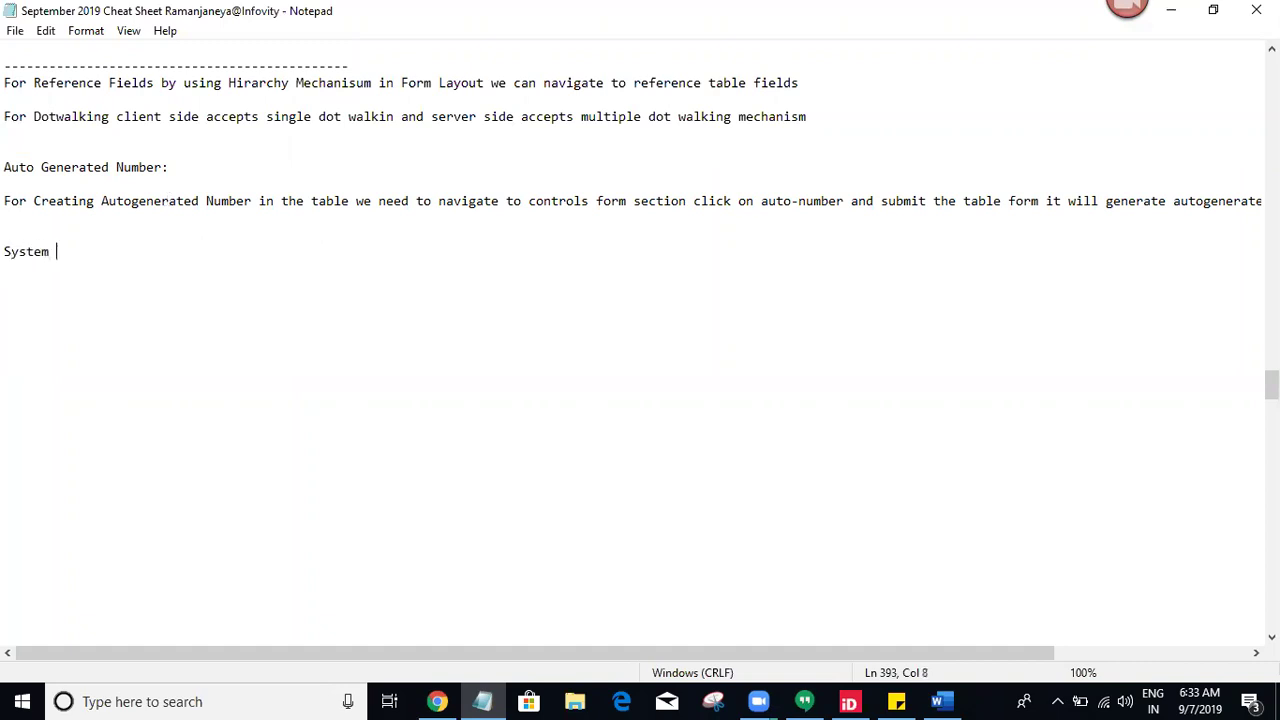
pyautogui.write('Definition --> Number M')
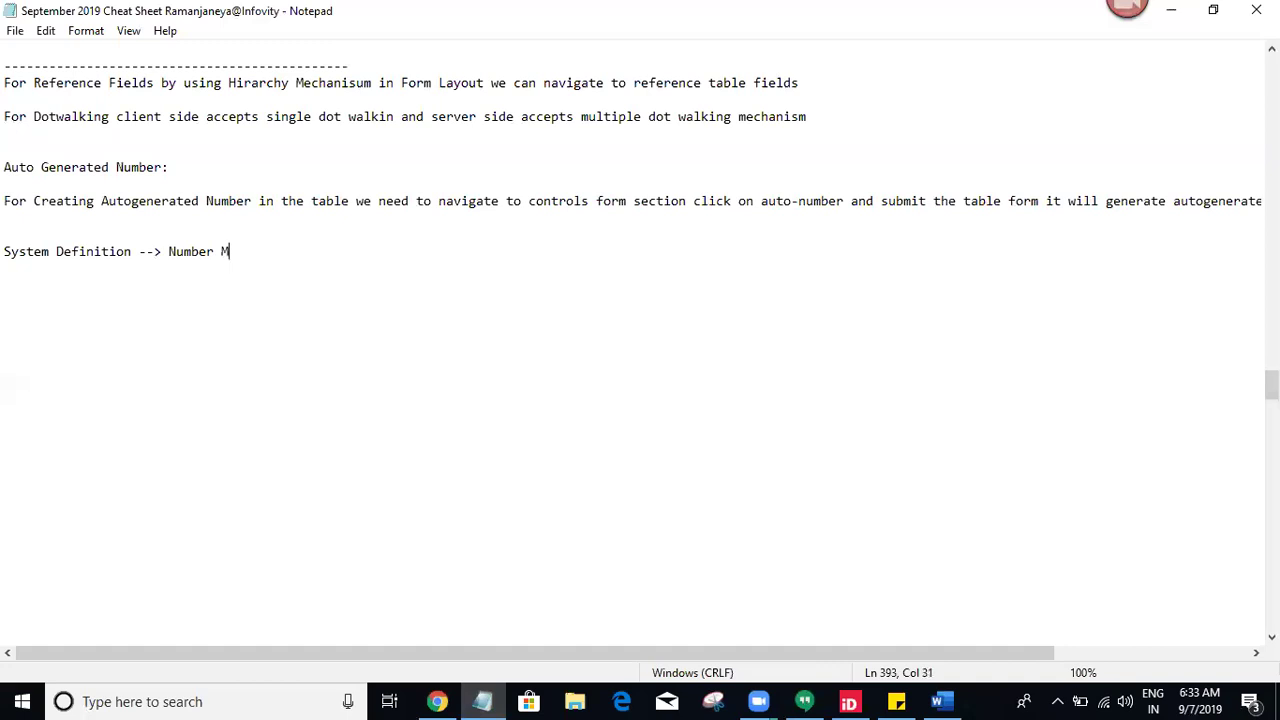
pyautogui.write('aintainance')
pyautogui.press('Return')
pyautogui.press('Return')
# - Switch back to Chrome and open System Definition's Number Maintenance list in a separate tab
pyautogui.click(447, 701)
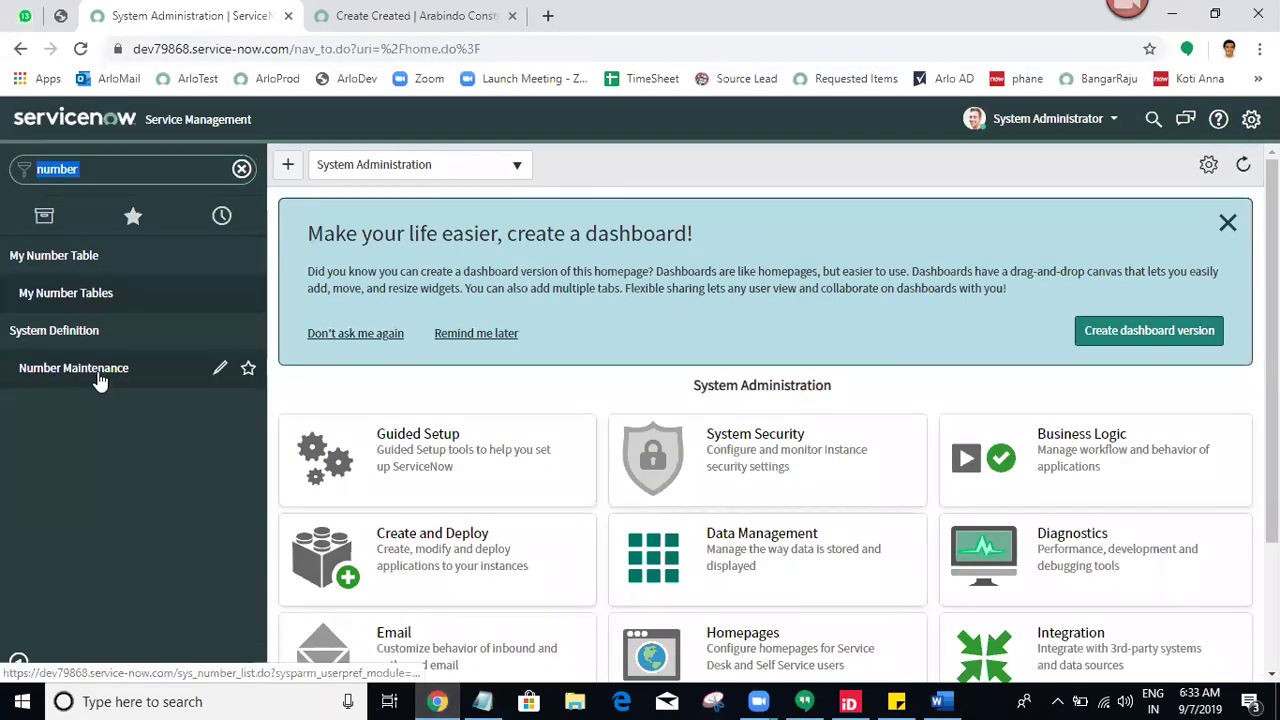
pyautogui.click(640, 12)
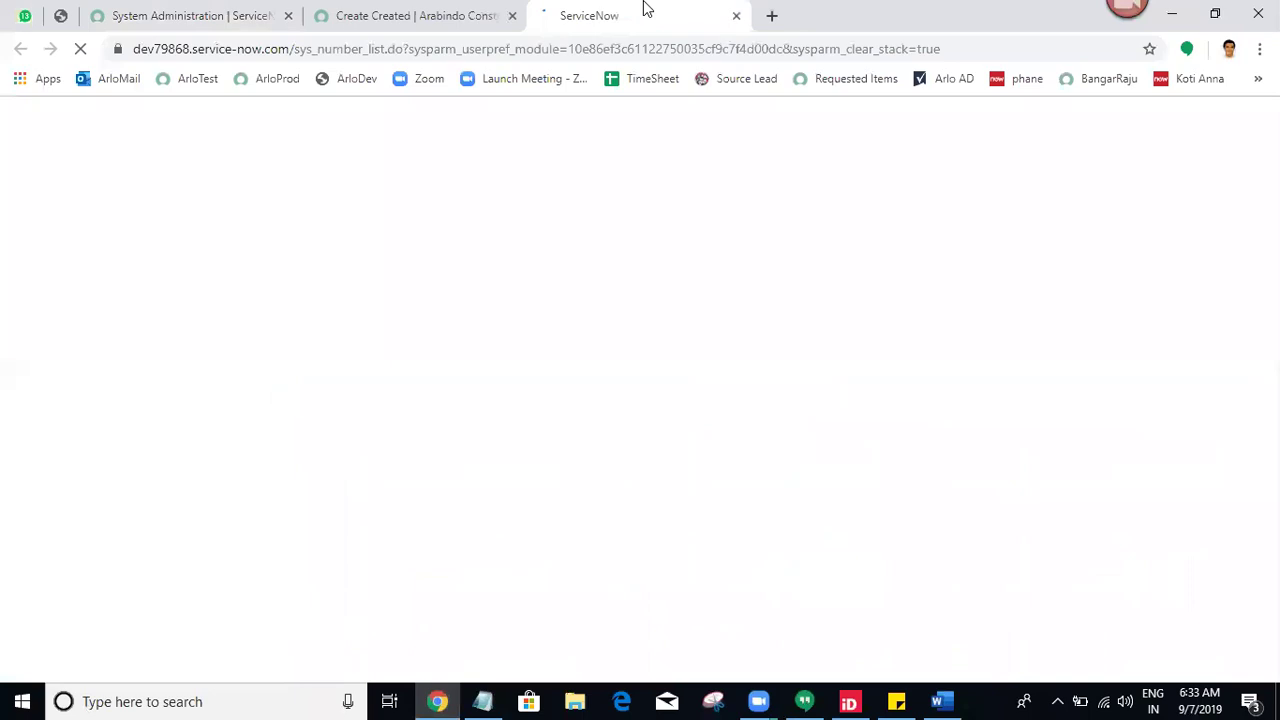
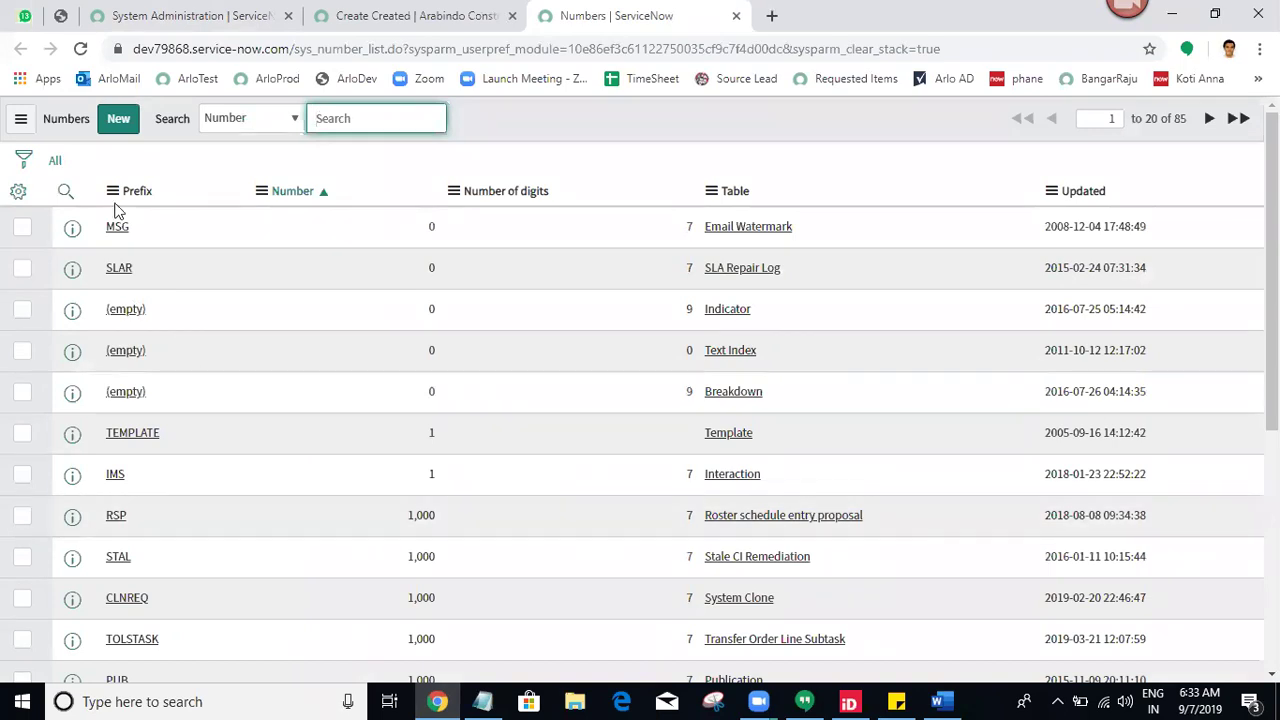
# - Filter the Numbers list by prefix in turn: INC, PRB and CHG
pyautogui.click(65, 191)
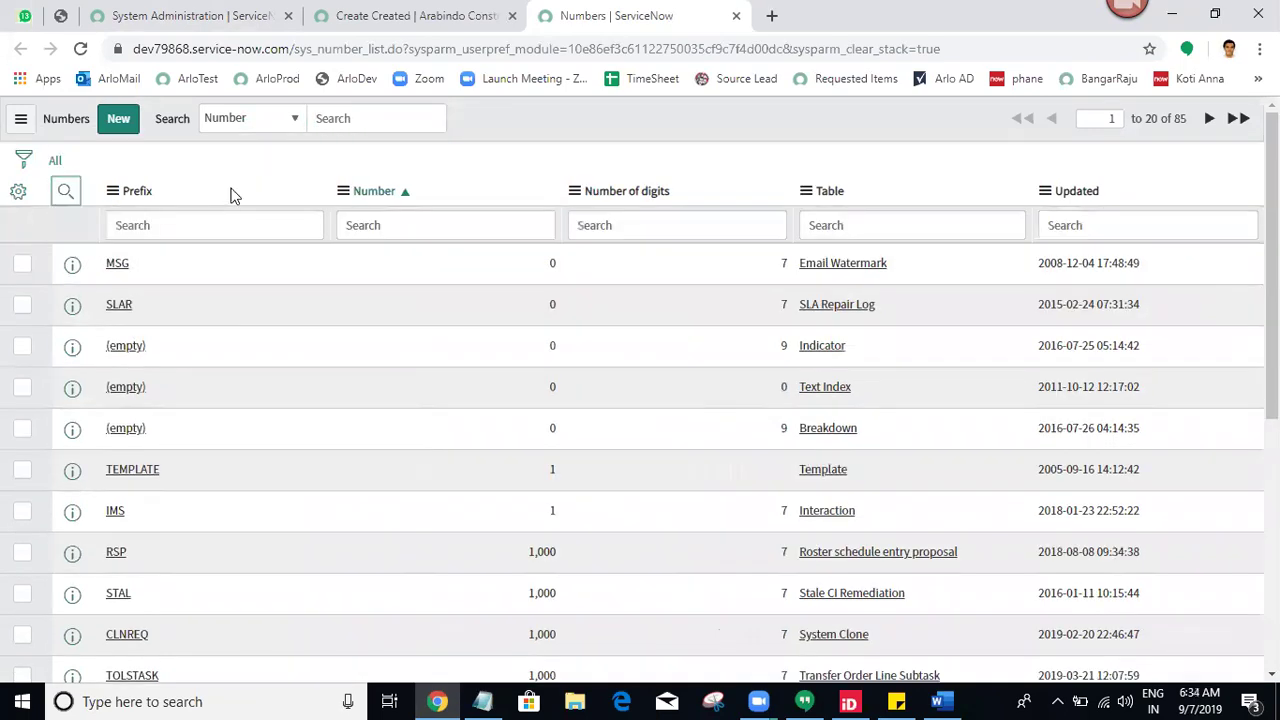
pyautogui.click(206, 225)
pyautogui.write('I')
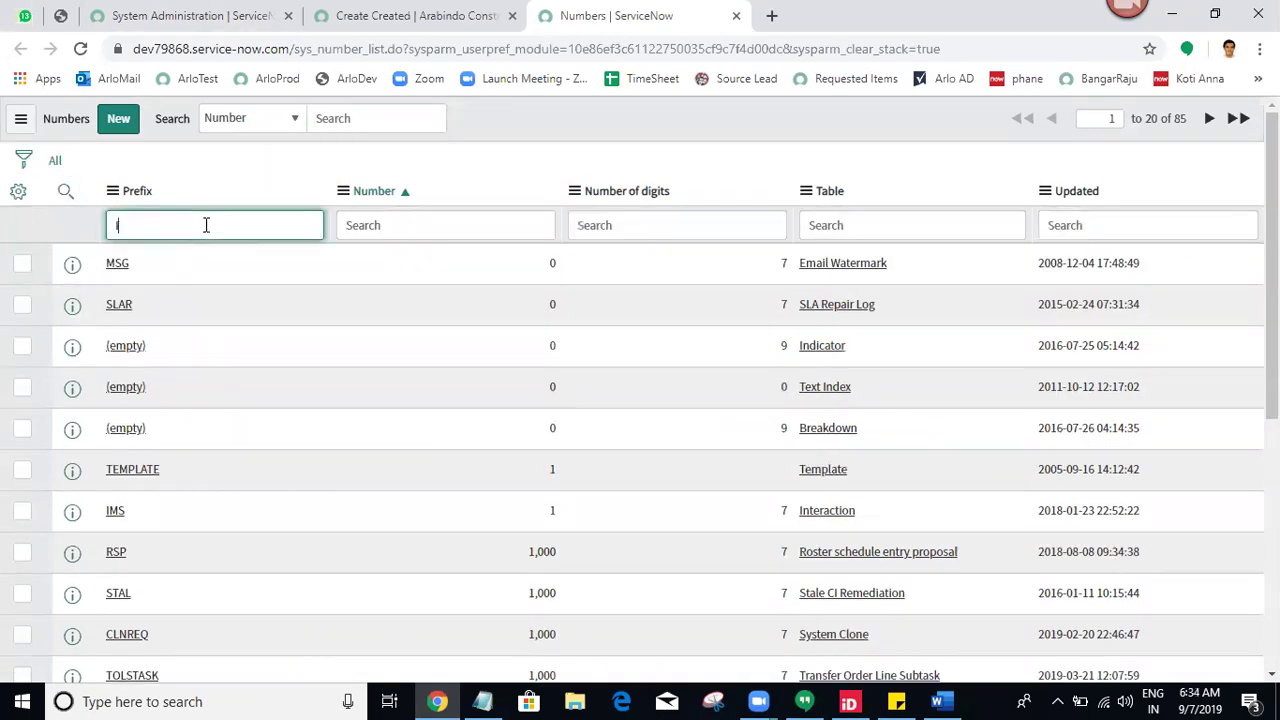
pyautogui.write('NC')
pyautogui.press('Return')
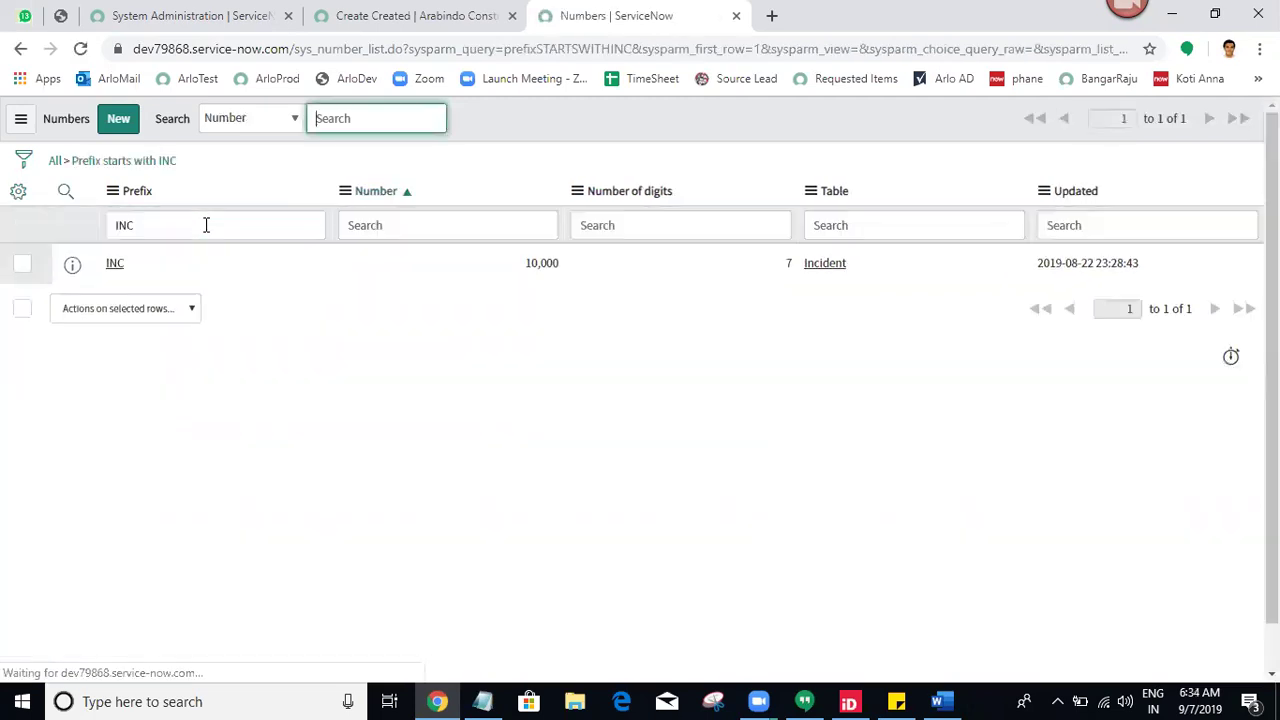
pyautogui.write('PRB')
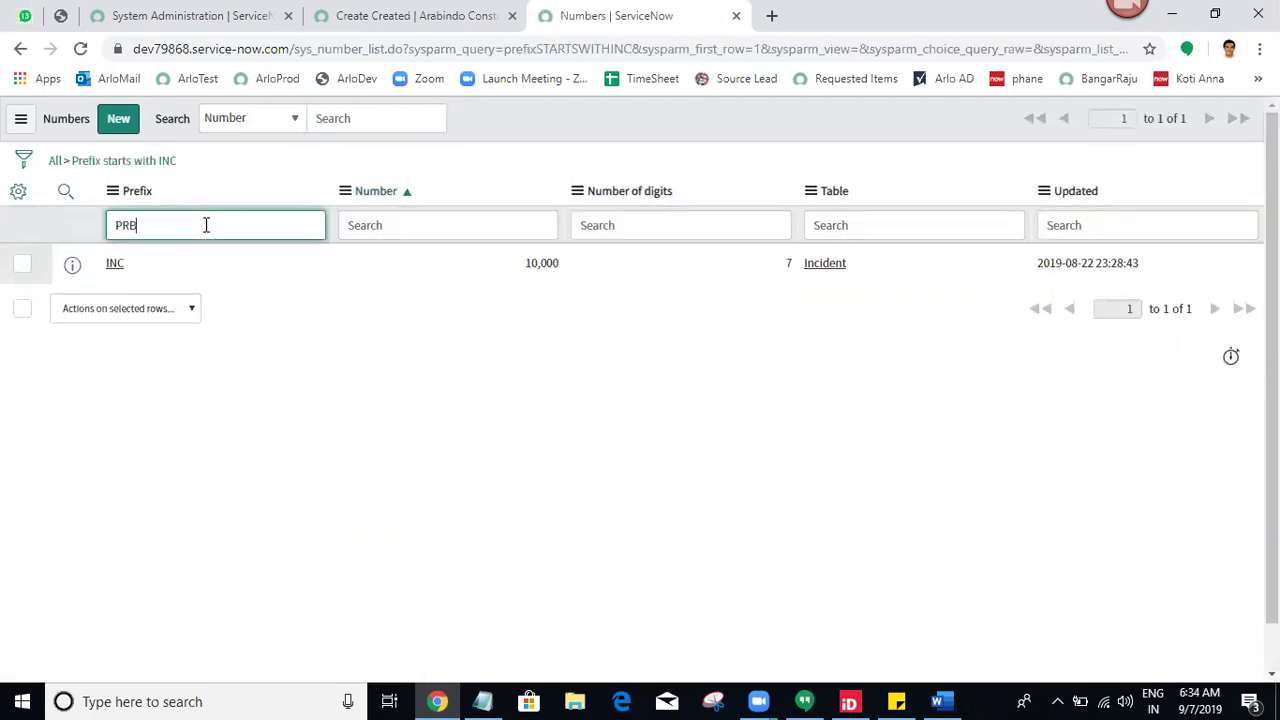
pyautogui.press('Return')
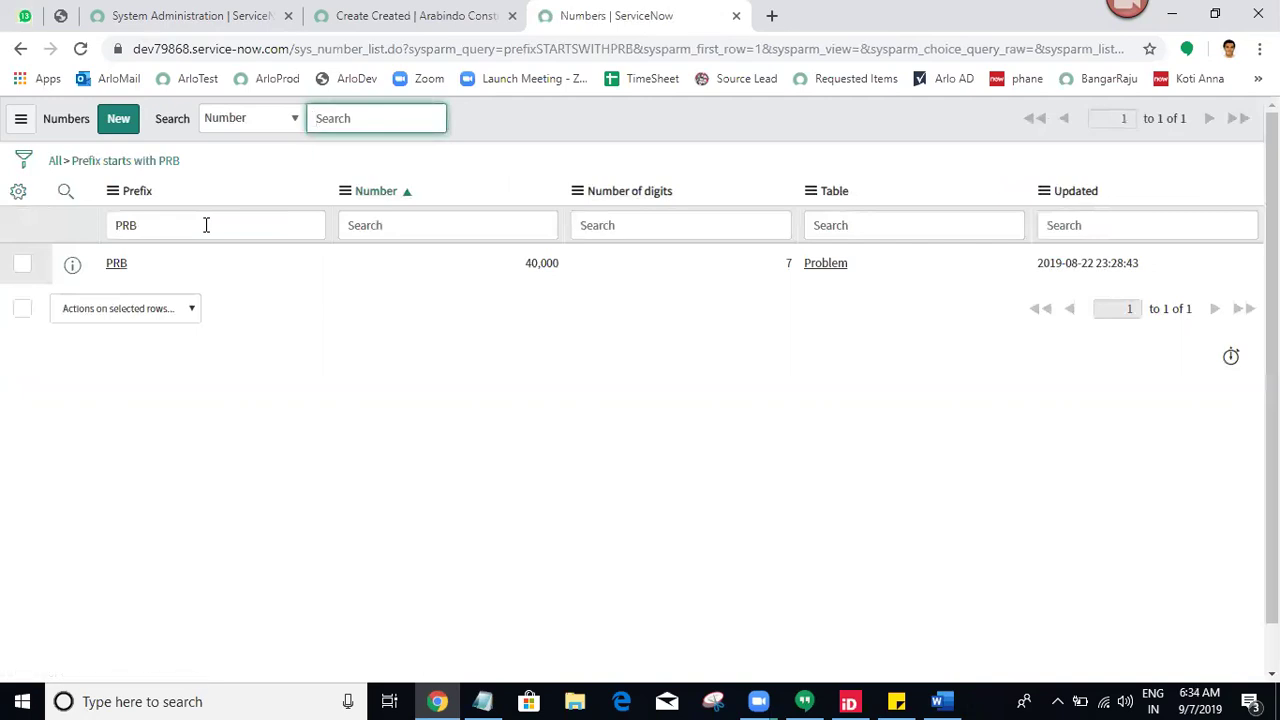
pyautogui.write('CHG')
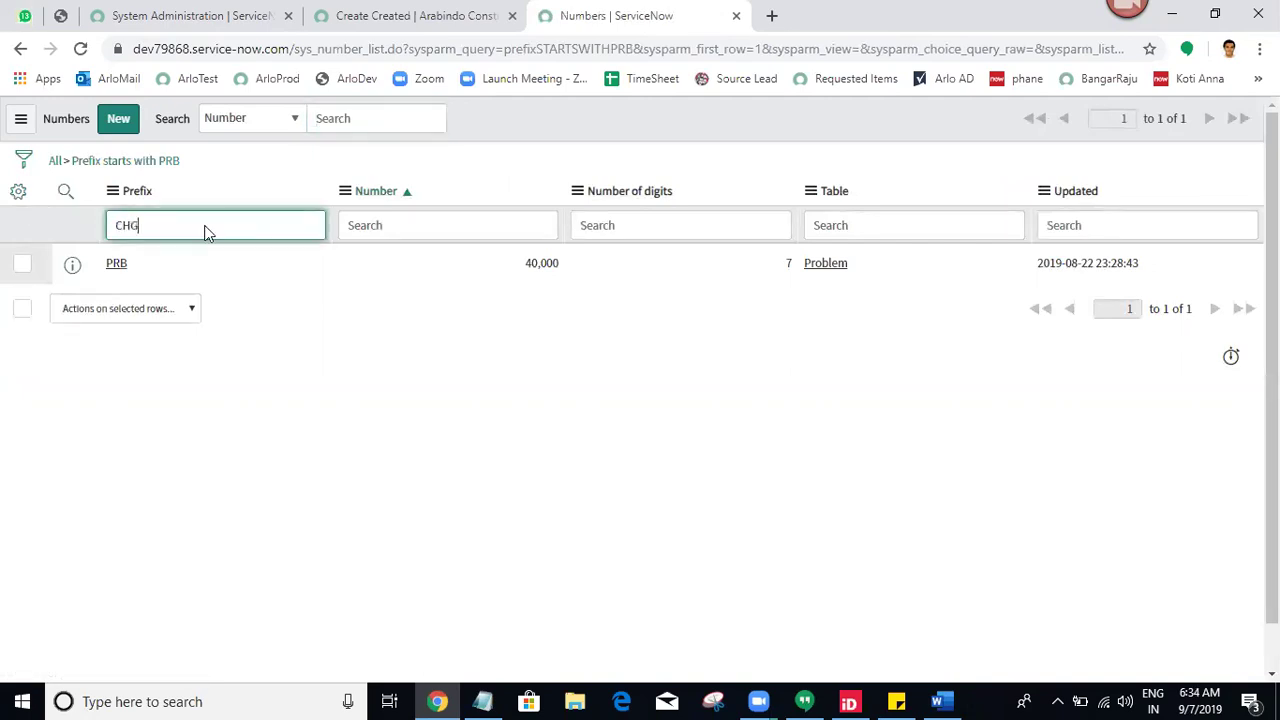
pyautogui.press('Return')
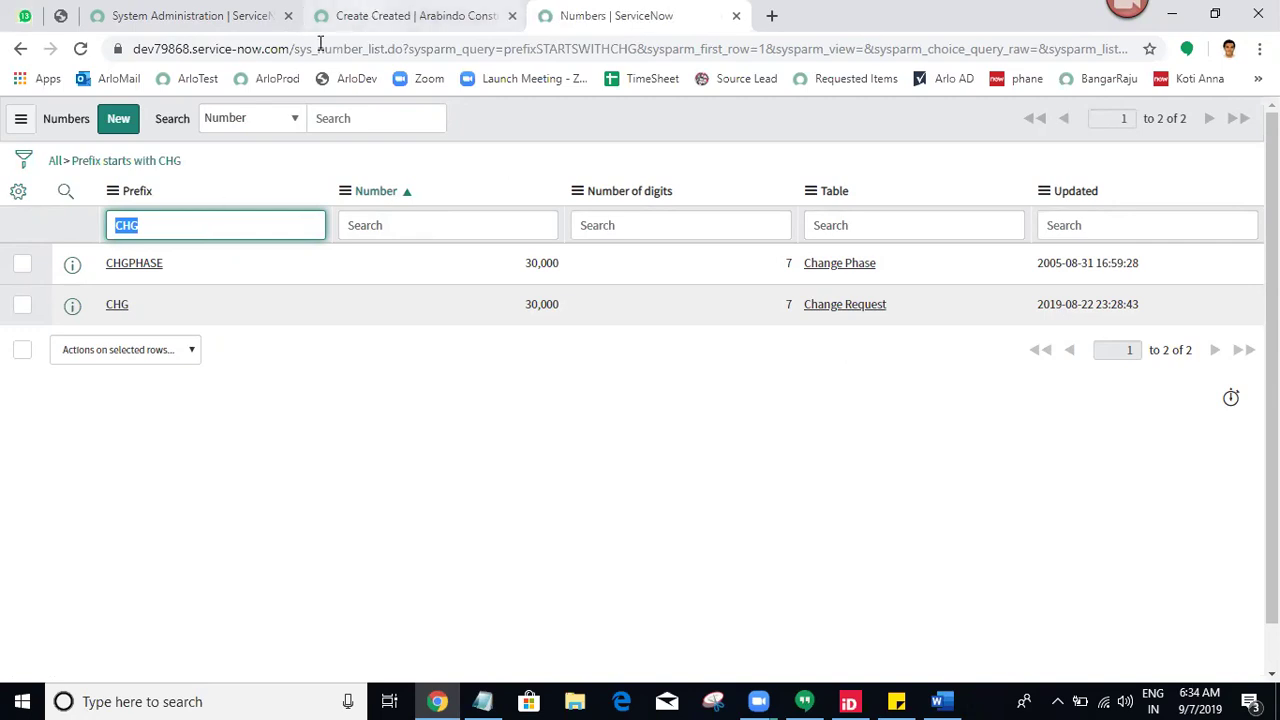
# - Copy the Numbers list's table name and add the line "Autogenerated number table name is sys_number" to the Notepad cheat sheet, followed by a blank line
pyautogui.moveTo(297, 52); pyautogui.dragTo(363, 60)
pyautogui.hotkey('ctrl', 'c')
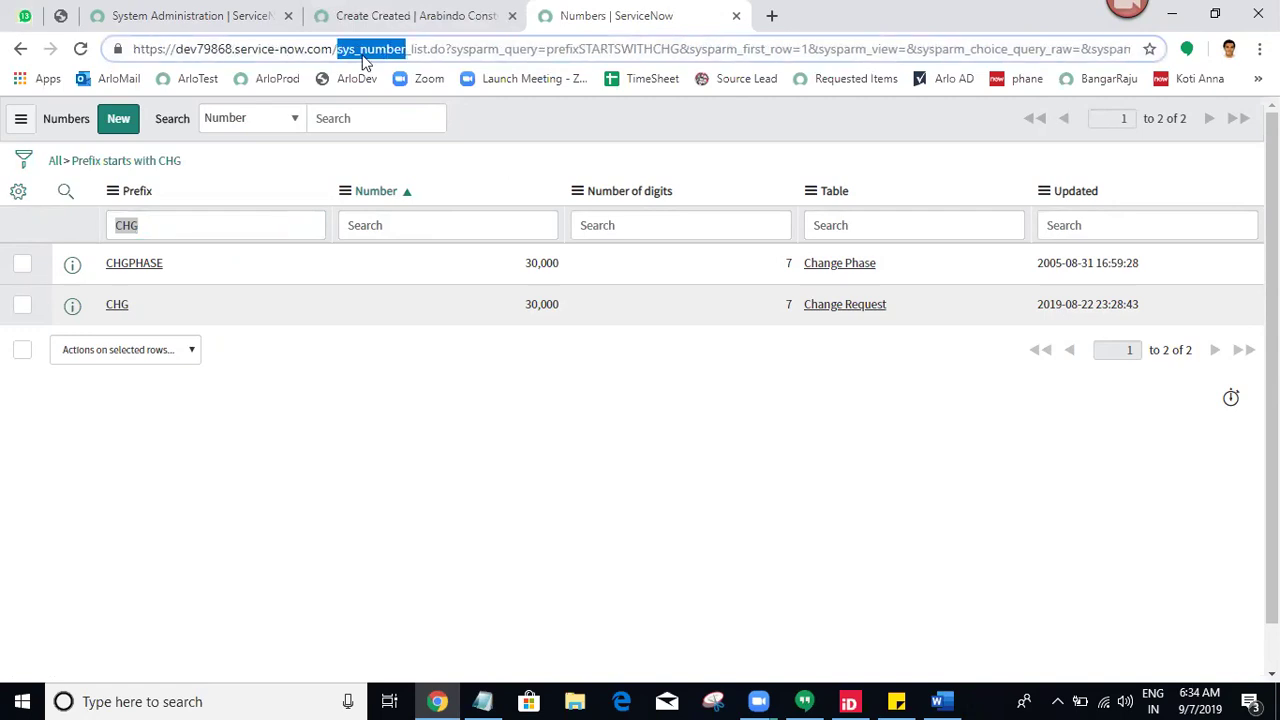
pyautogui.click(374, 12)
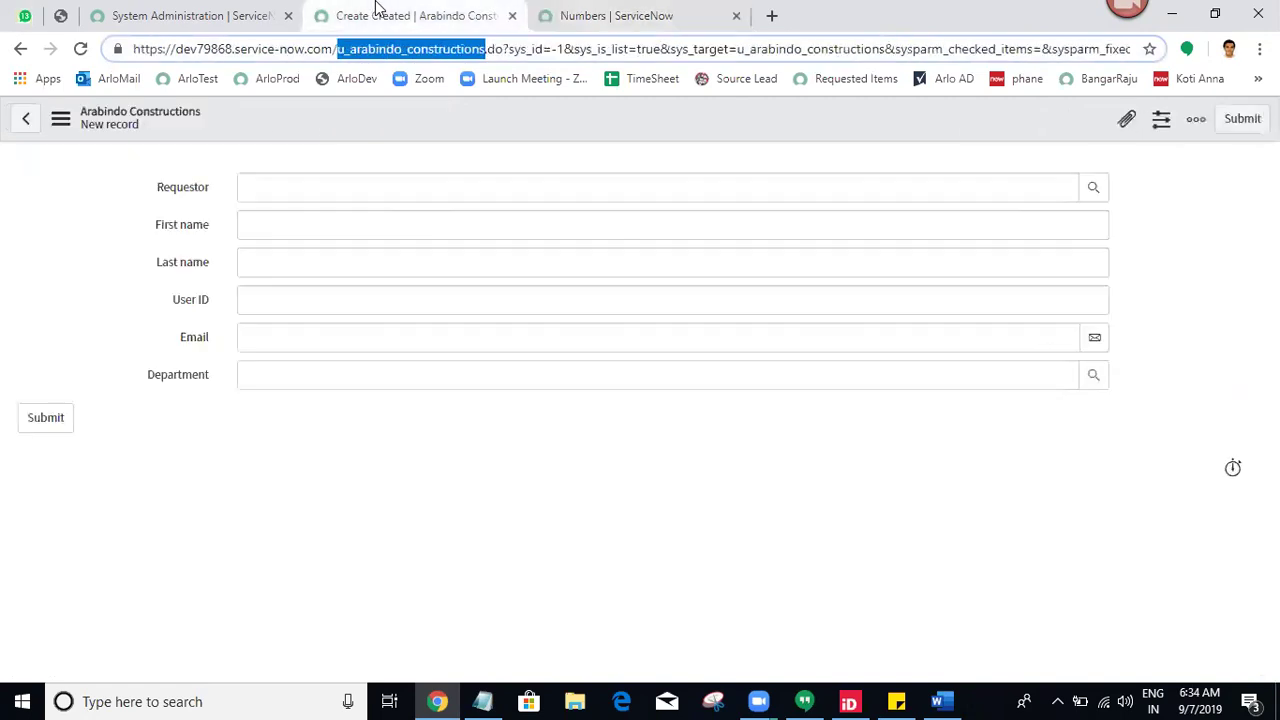
pyautogui.click(482, 701)
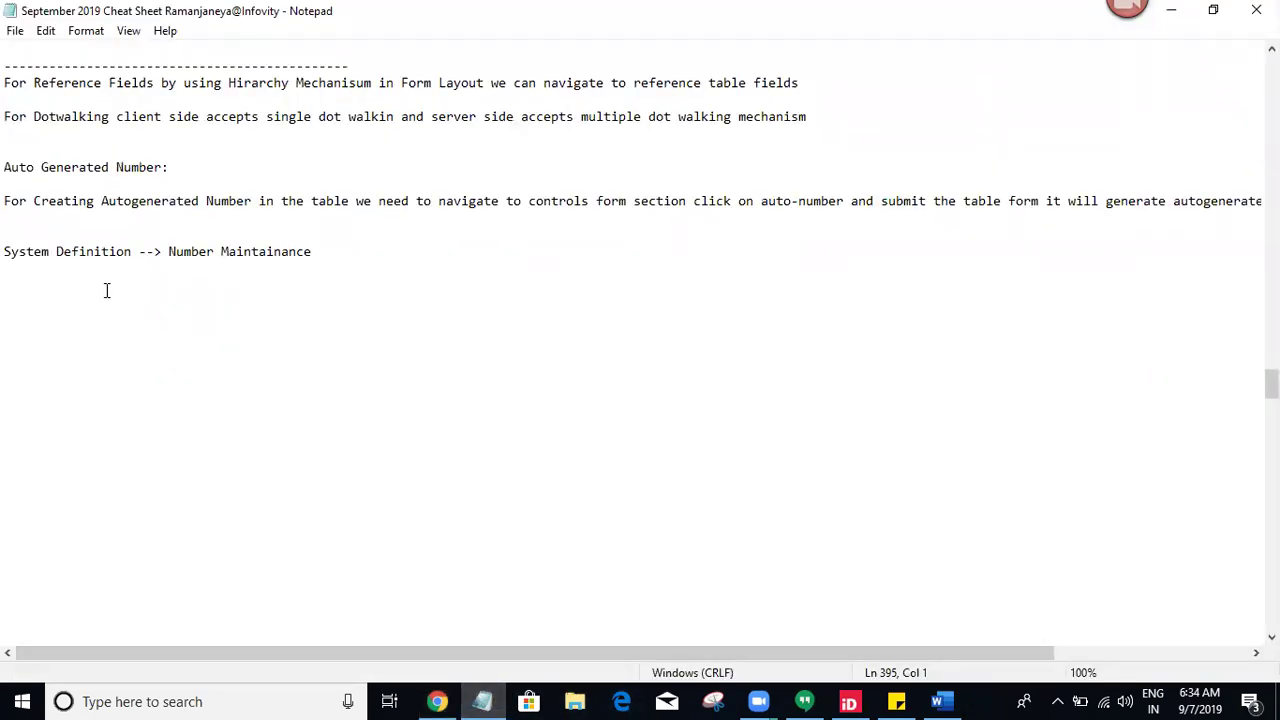
pyautogui.write('Autogenerated')
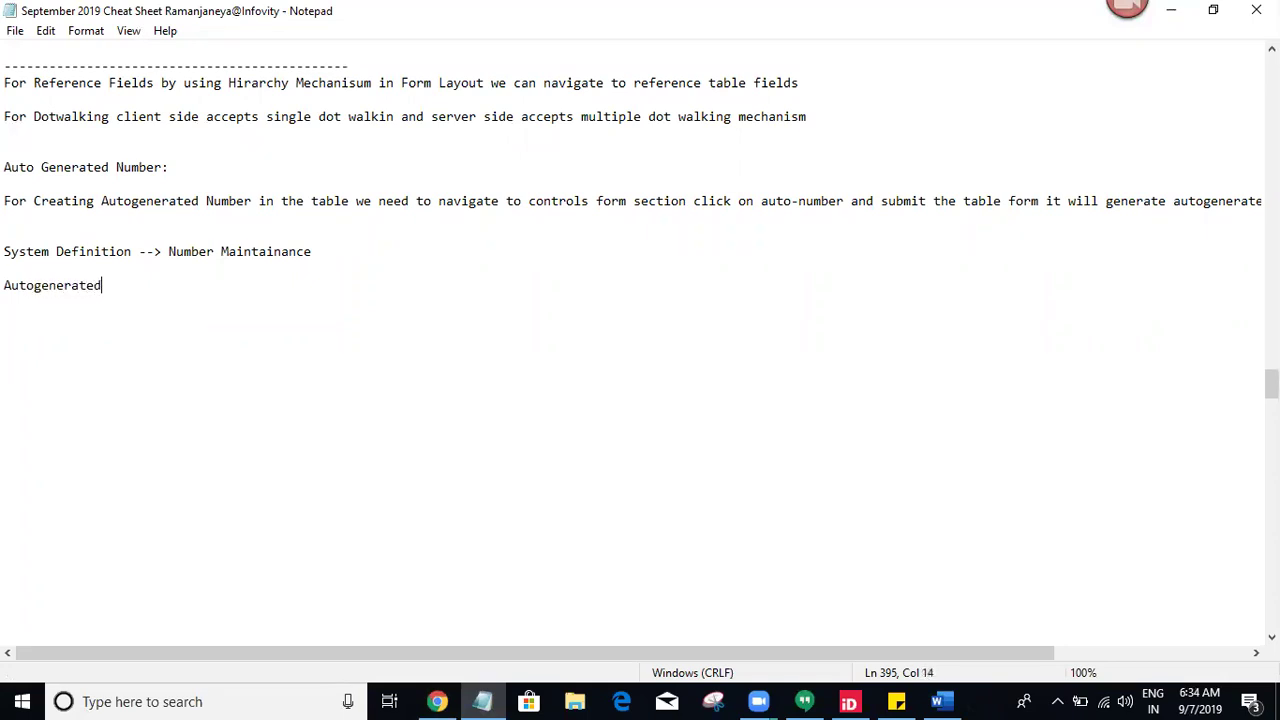
pyautogui.write(' number table nam')
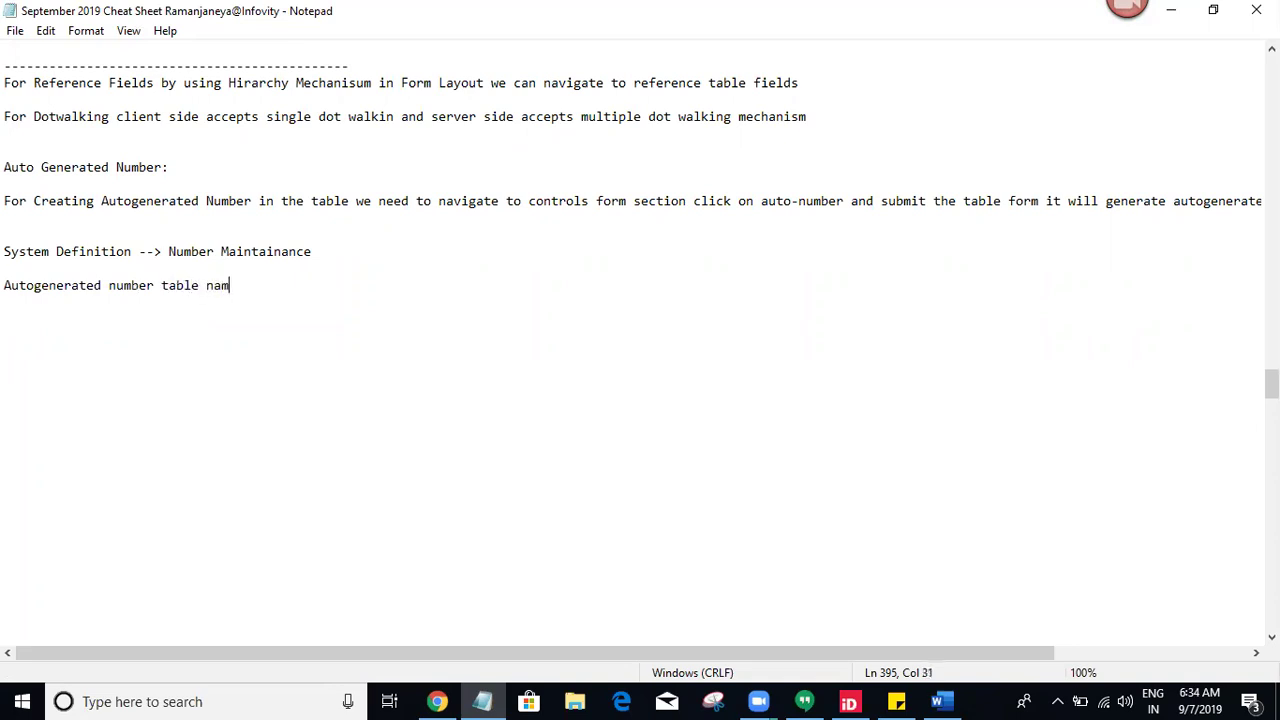
pyautogui.write('e is')
pyautogui.hotkey('ctrl', 'v')
pyautogui.press('Return')
pyautogui.press('Return')
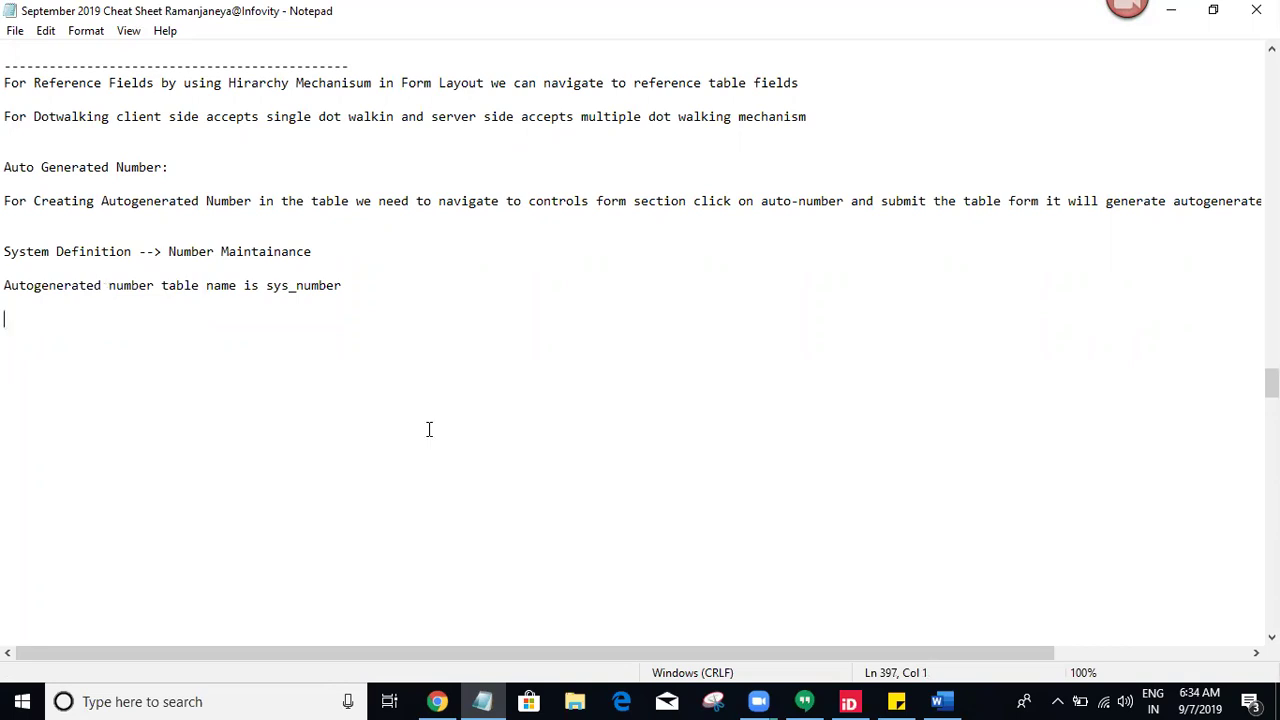
# - Switch back to Chrome and start a new record from the Numbers list
pyautogui.click(437, 701)
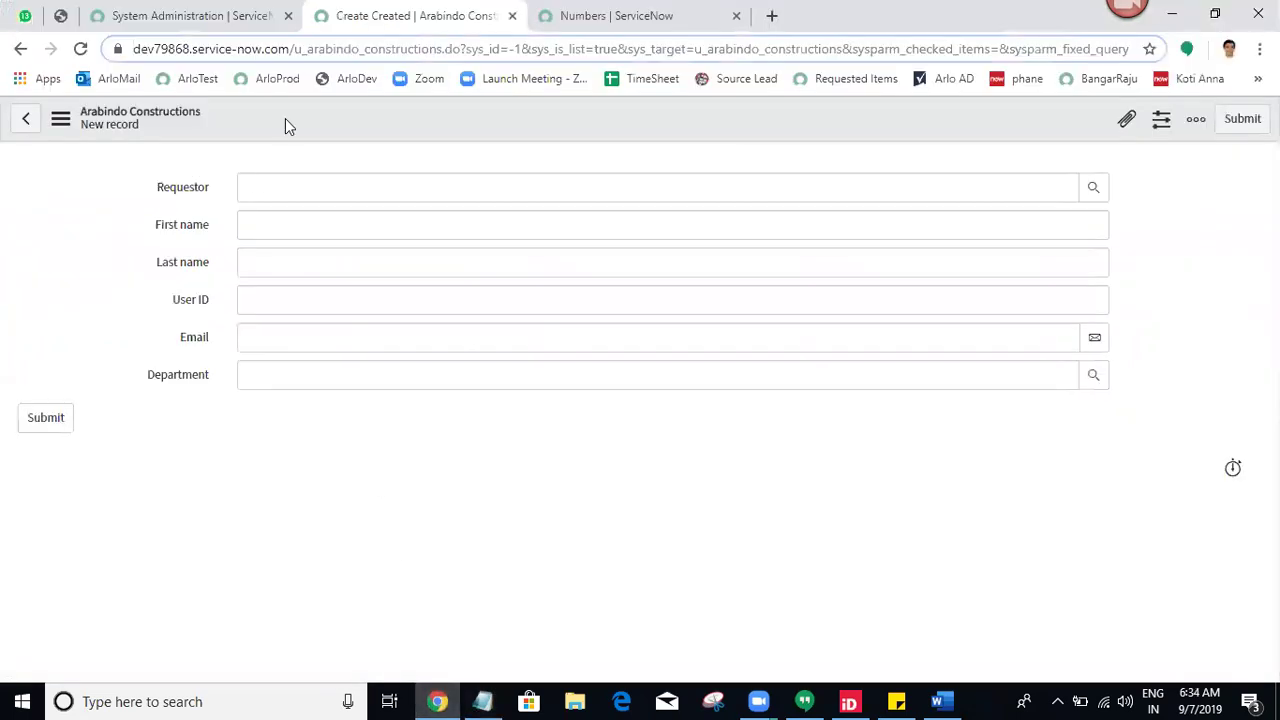
pyautogui.click(617, 15)
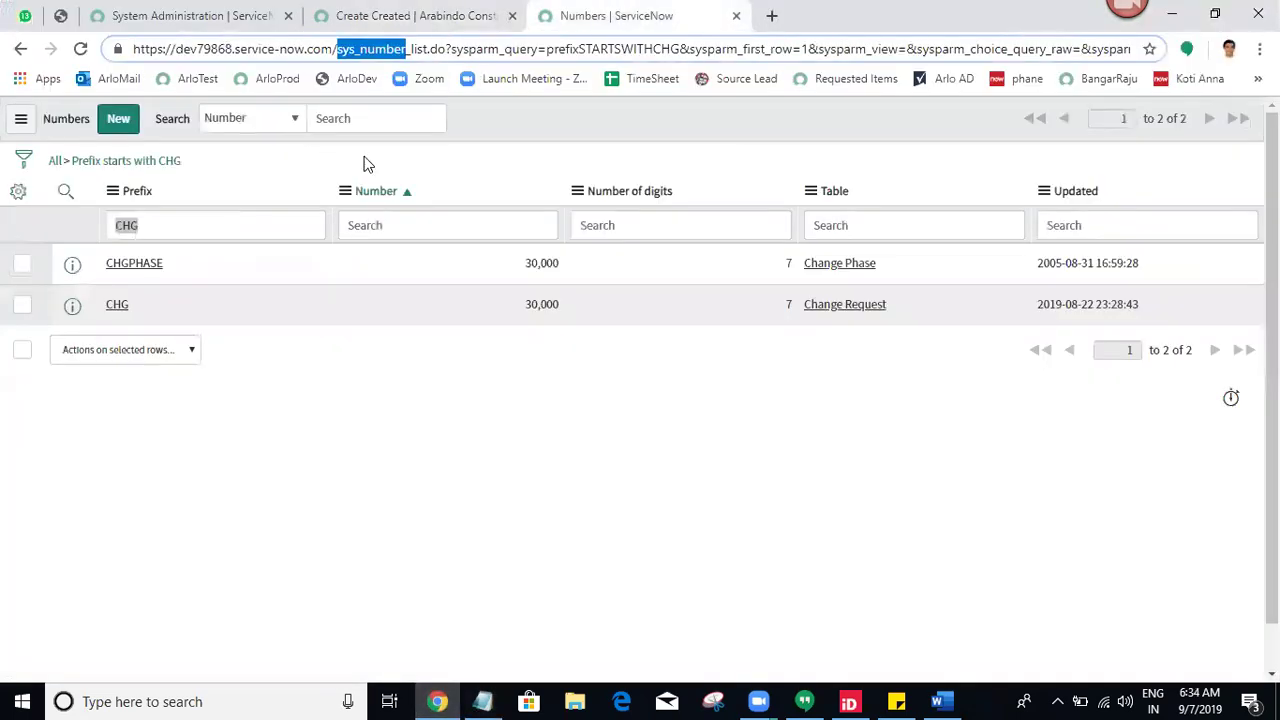
pyautogui.click(143, 206)
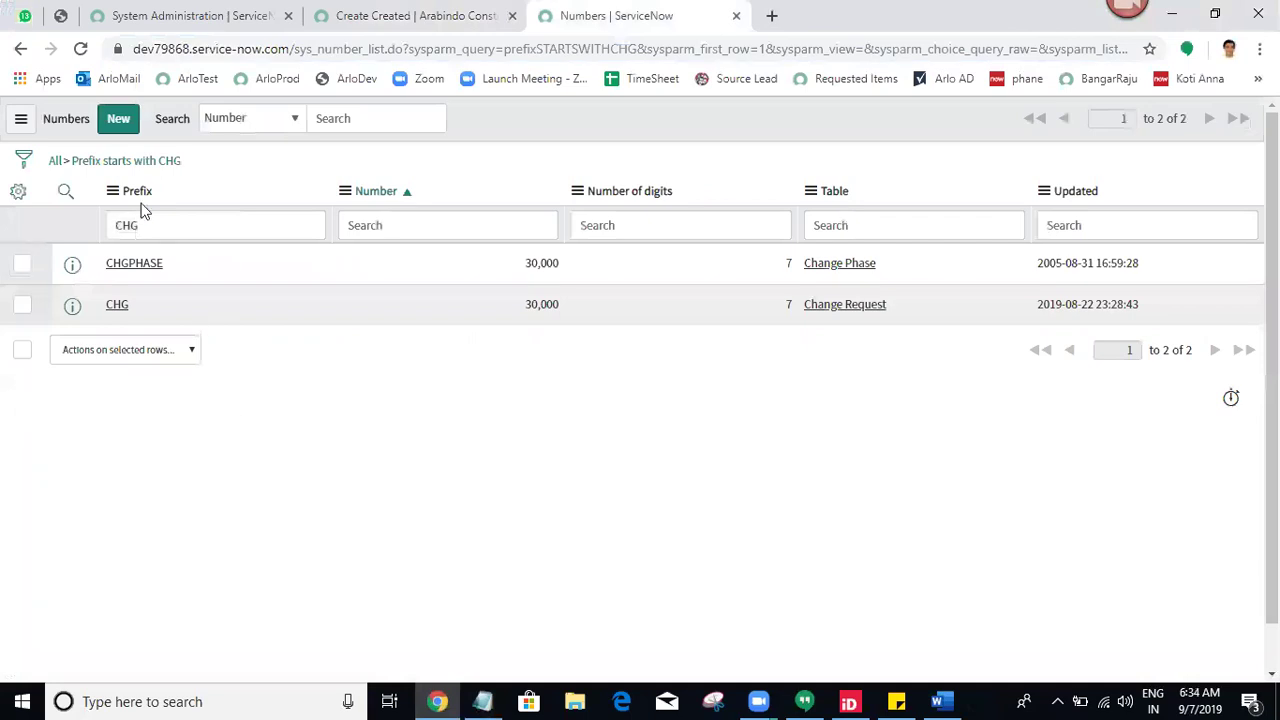
pyautogui.click(118, 120)
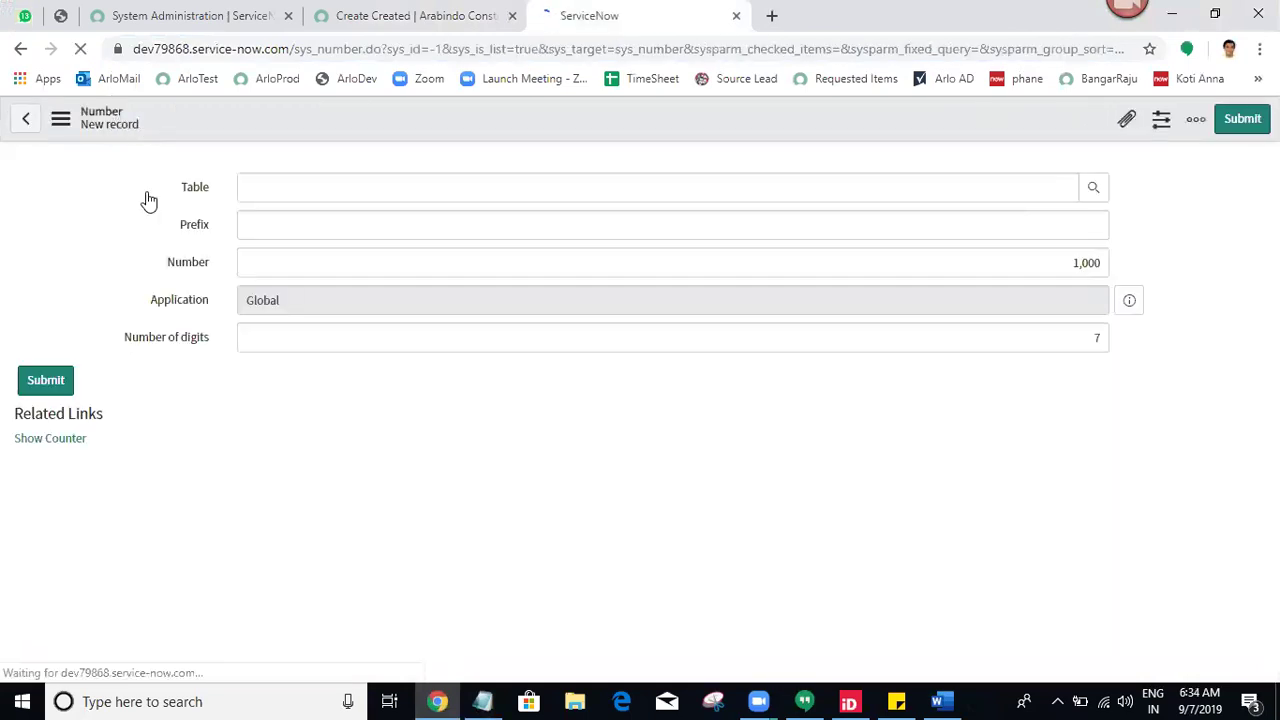
# - Copy the table name u_arabindo_constructions from the Arabindo Constructions form's address and set it as the new number record's table
pyautogui.click(352, 12)
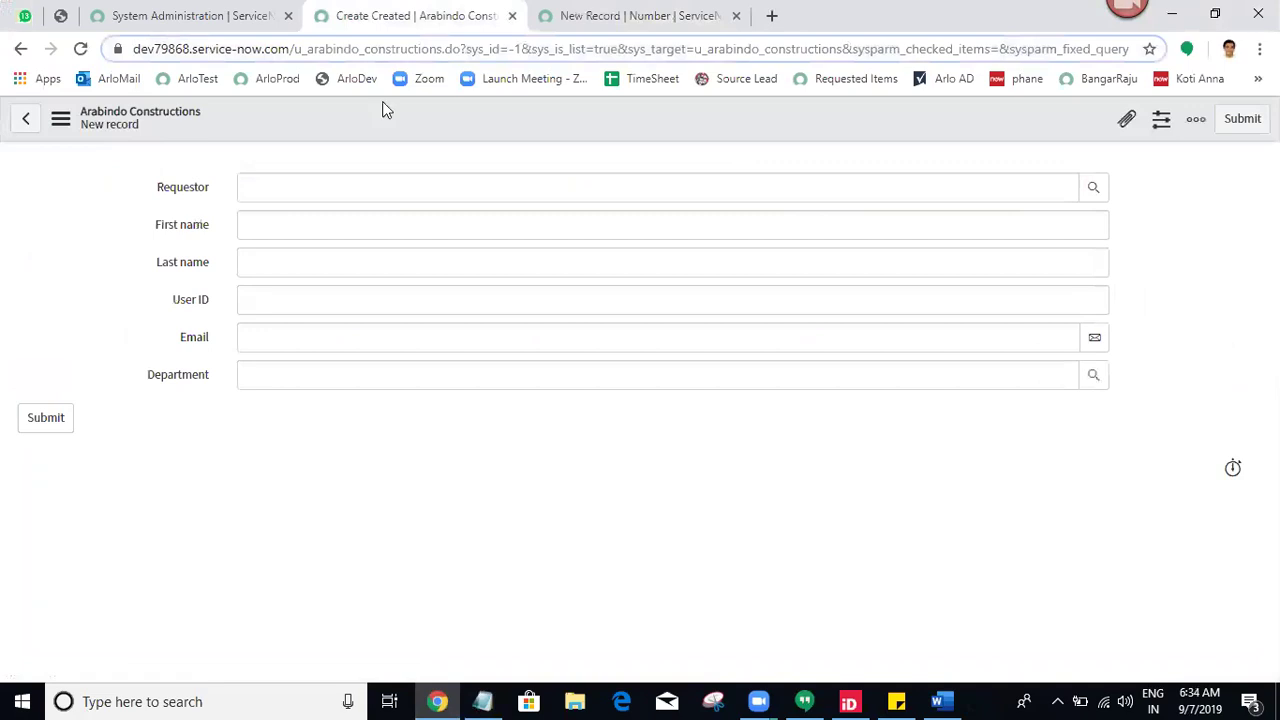
pyautogui.doubleClick(343, 50)
pyautogui.hotkey('ctrl', 'c')
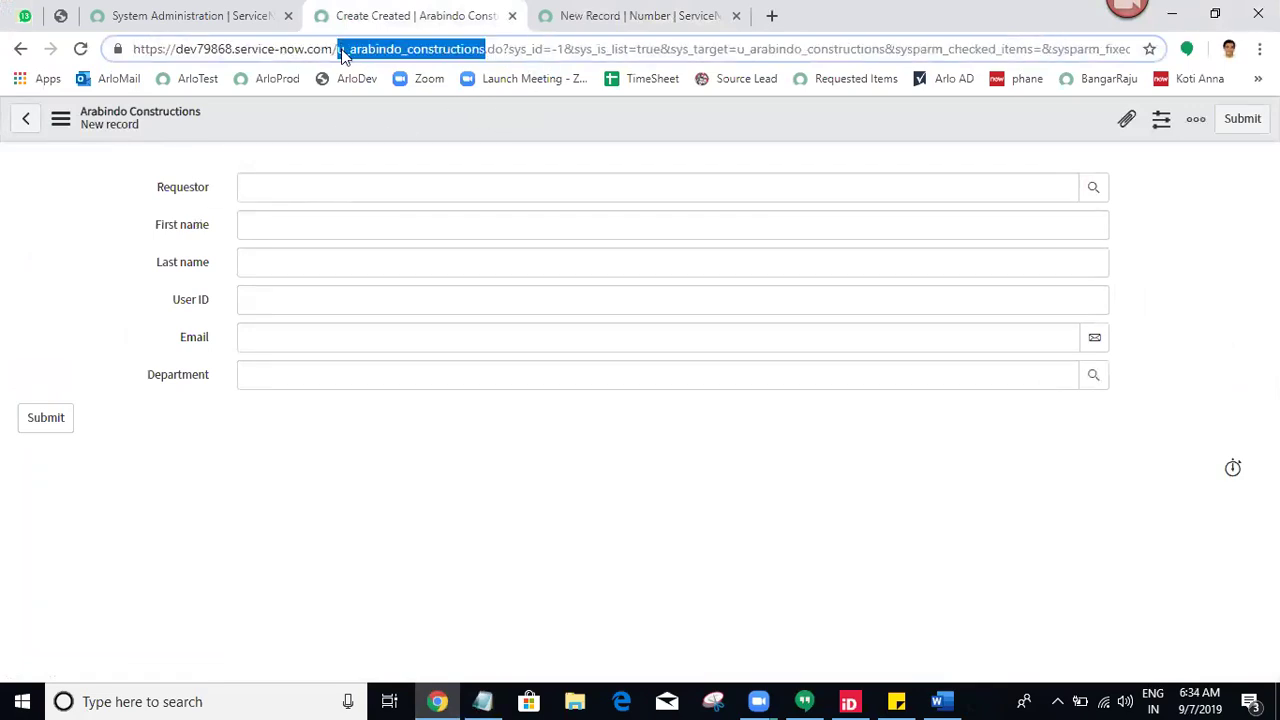
pyautogui.click(580, 14)
pyautogui.click(298, 178)
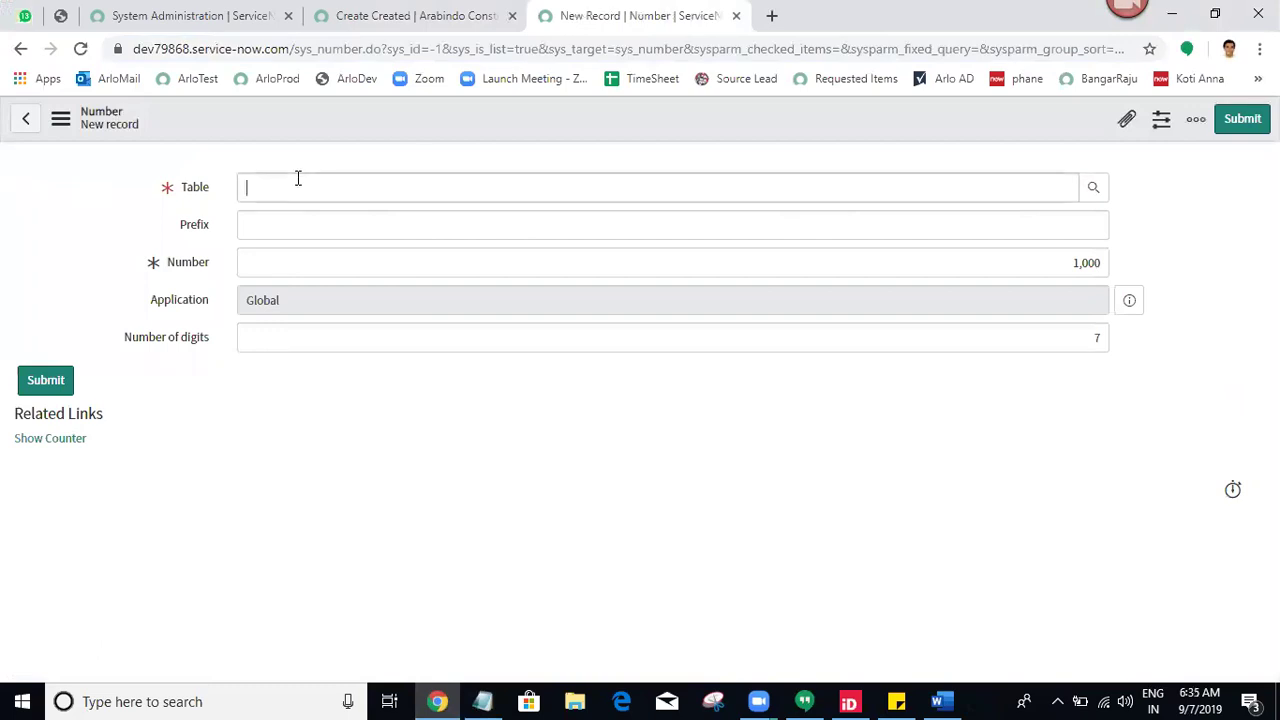
pyautogui.hotkey('ctrl', 'v')
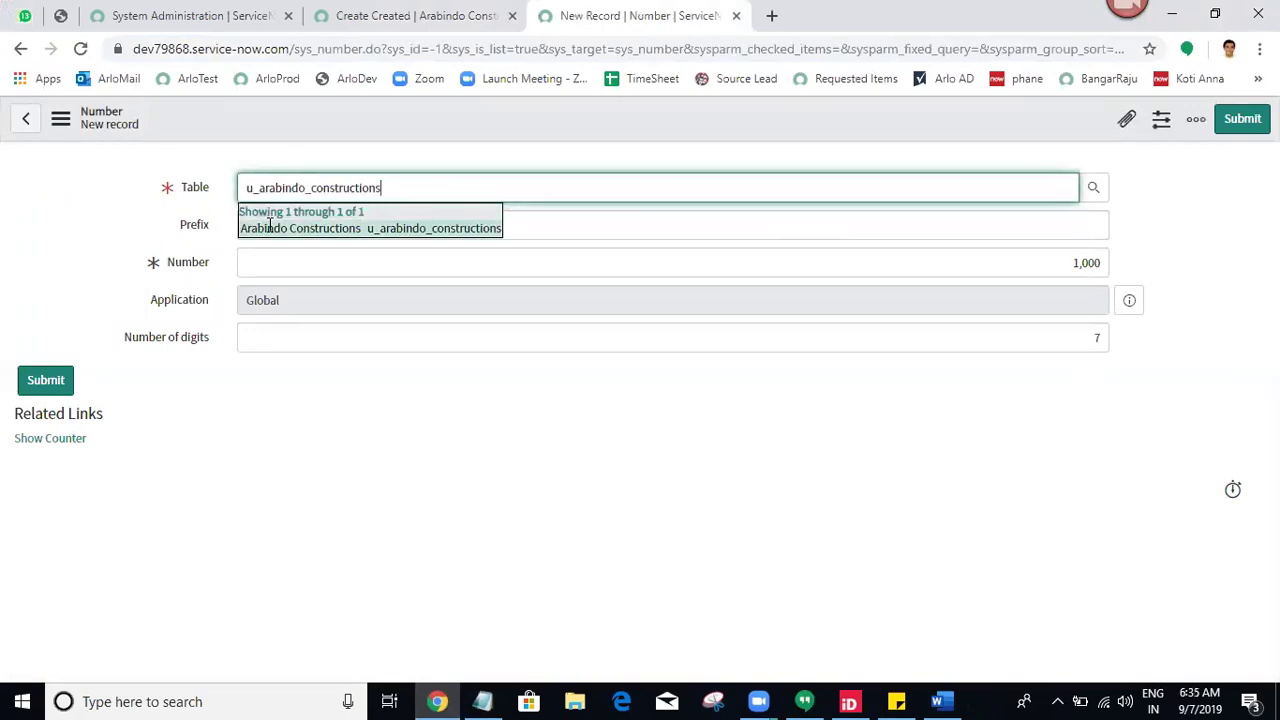
pyautogui.click(270, 226)
# - Set the number record's prefix to ARC and save the record while staying on its form
pyautogui.click(259, 229)
pyautogui.write('ARC')
pyautogui.click(45, 245)
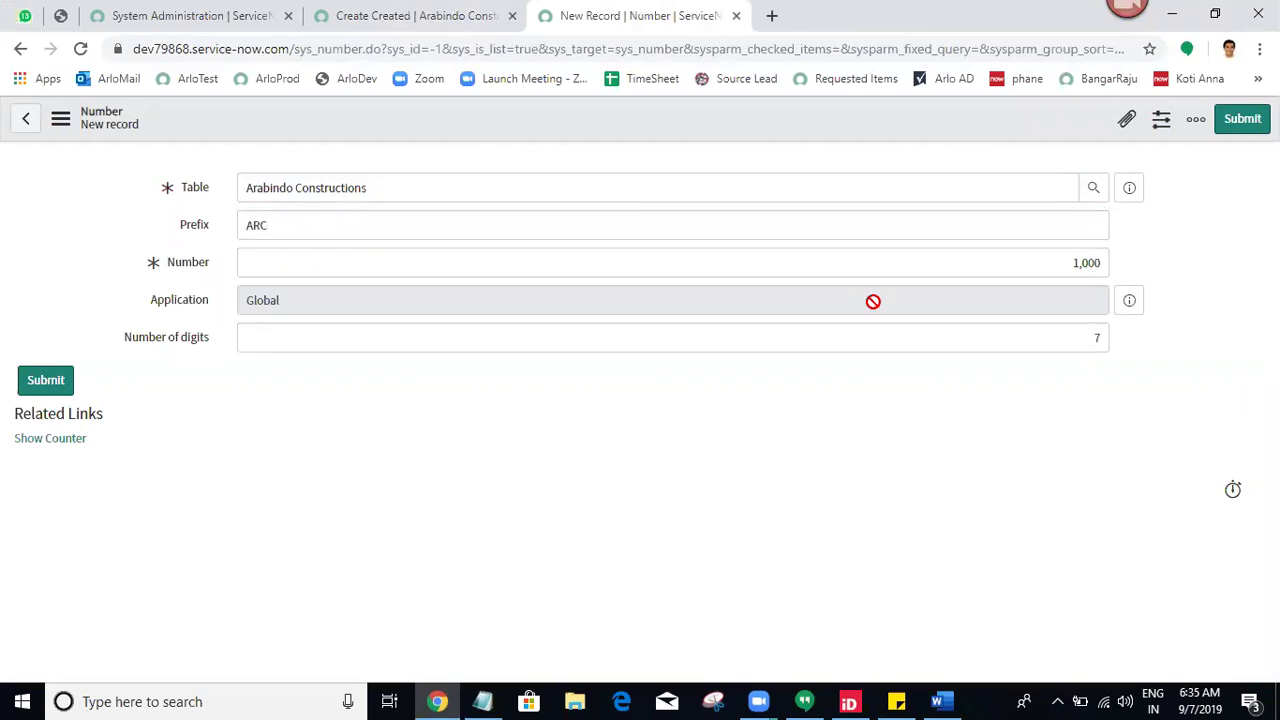
pyautogui.click(1049, 264)
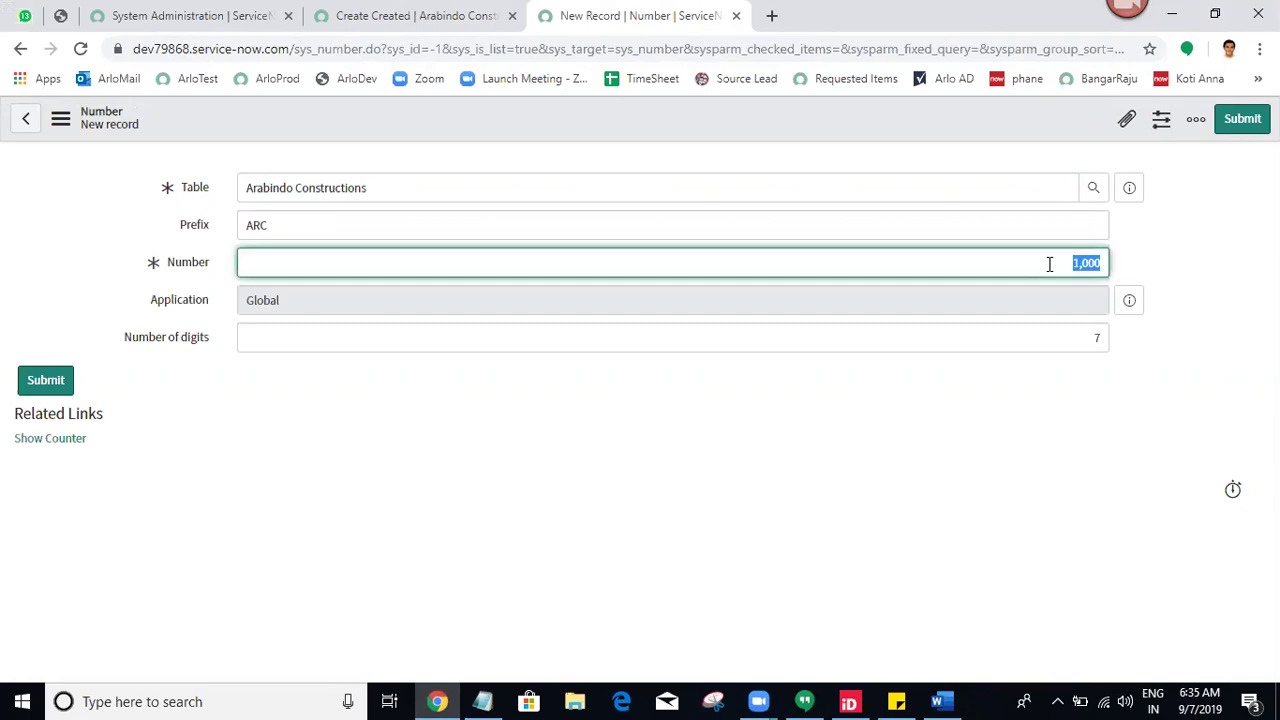
pyautogui.rightClick(870, 112)
pyautogui.click(890, 134)
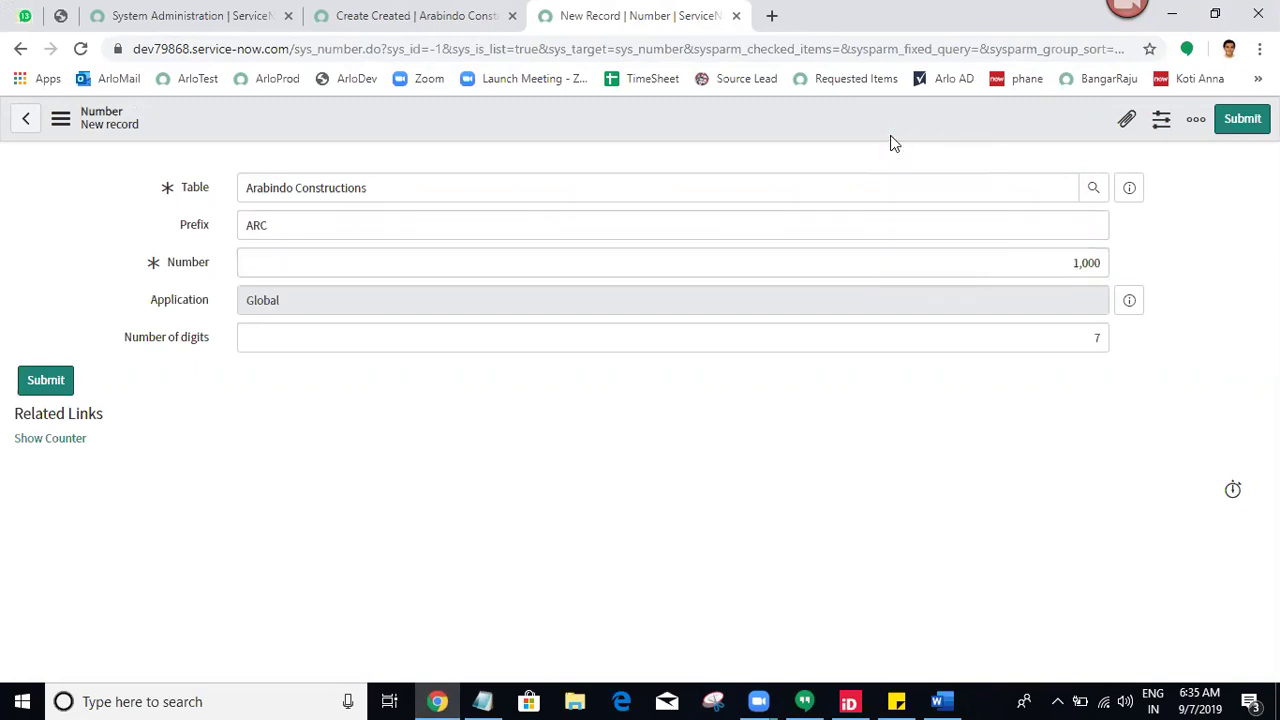
pyautogui.rightClick(890, 121)
pyautogui.click(898, 133)
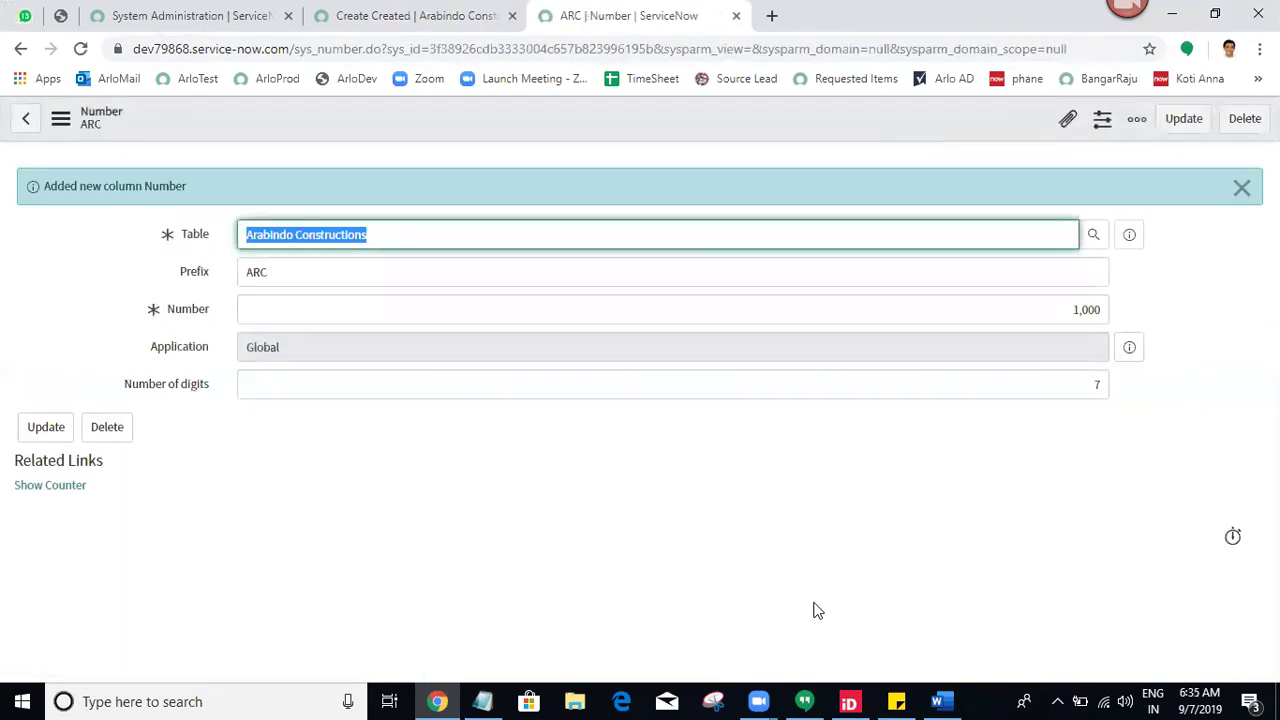
# - Reload the new Arabindo Constructions record form several times and examine the value in its Number field
pyautogui.click(450, 10)
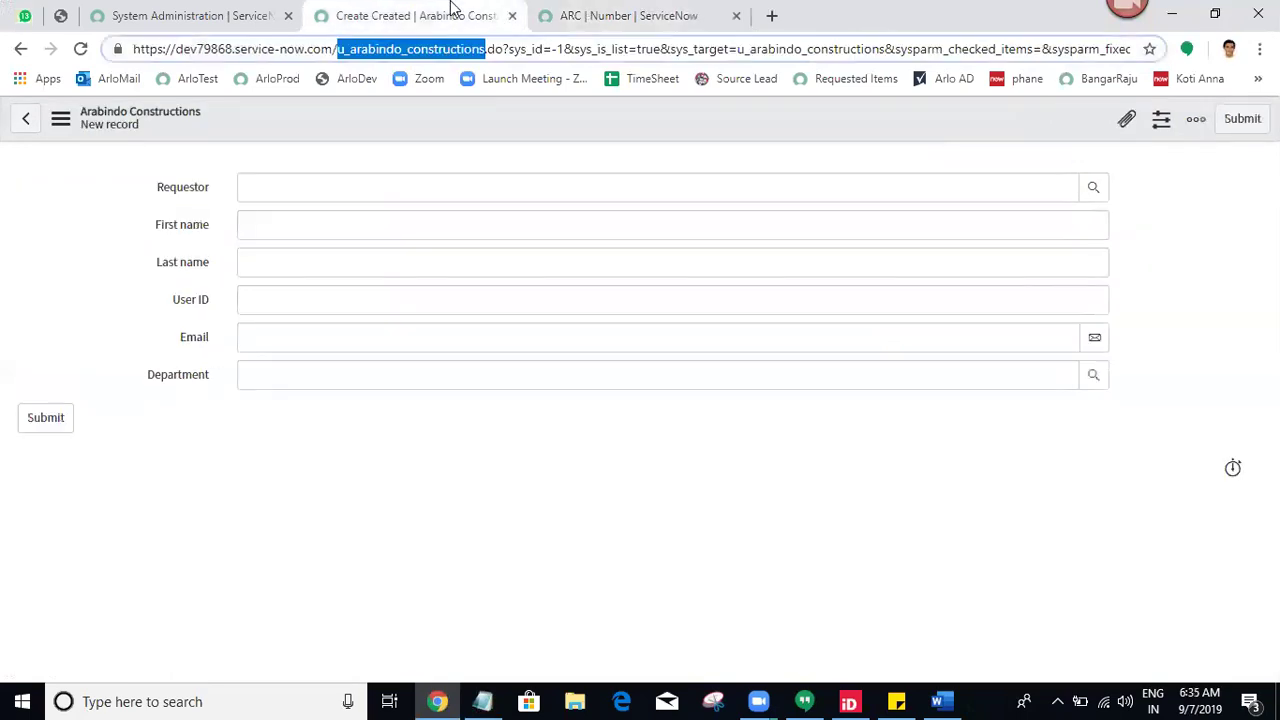
pyautogui.click(82, 50)
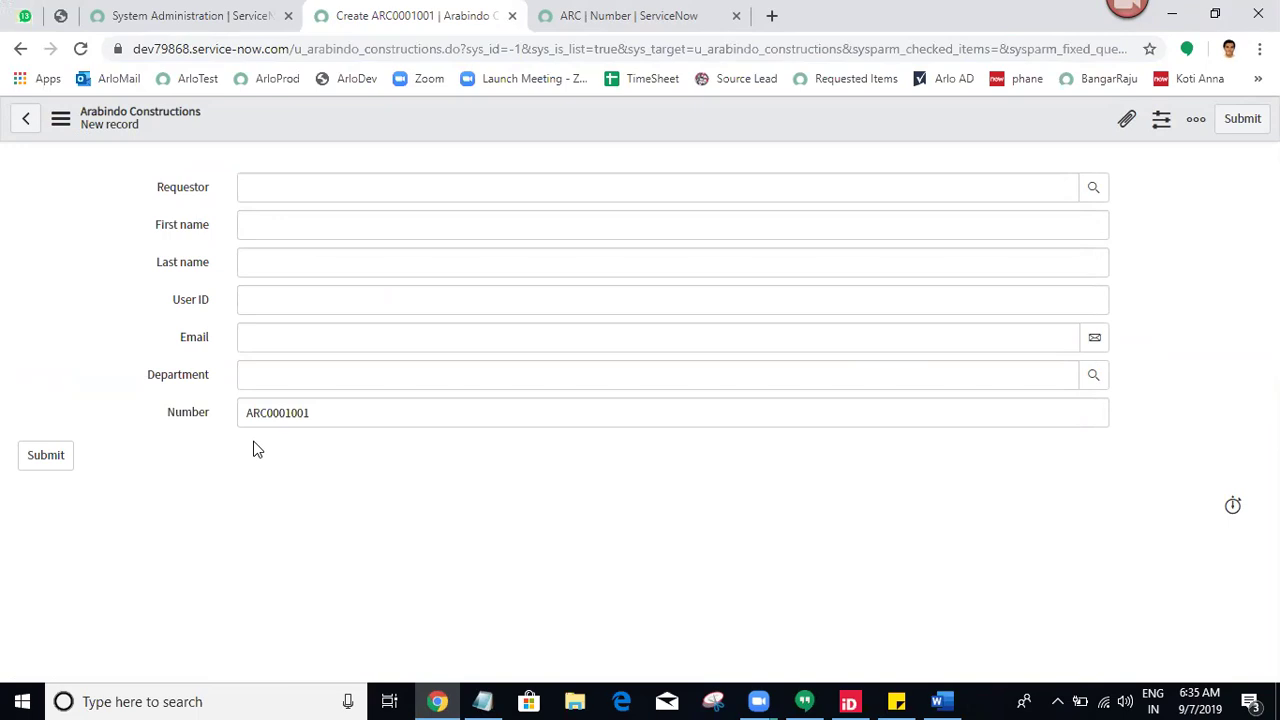
pyautogui.click(84, 58)
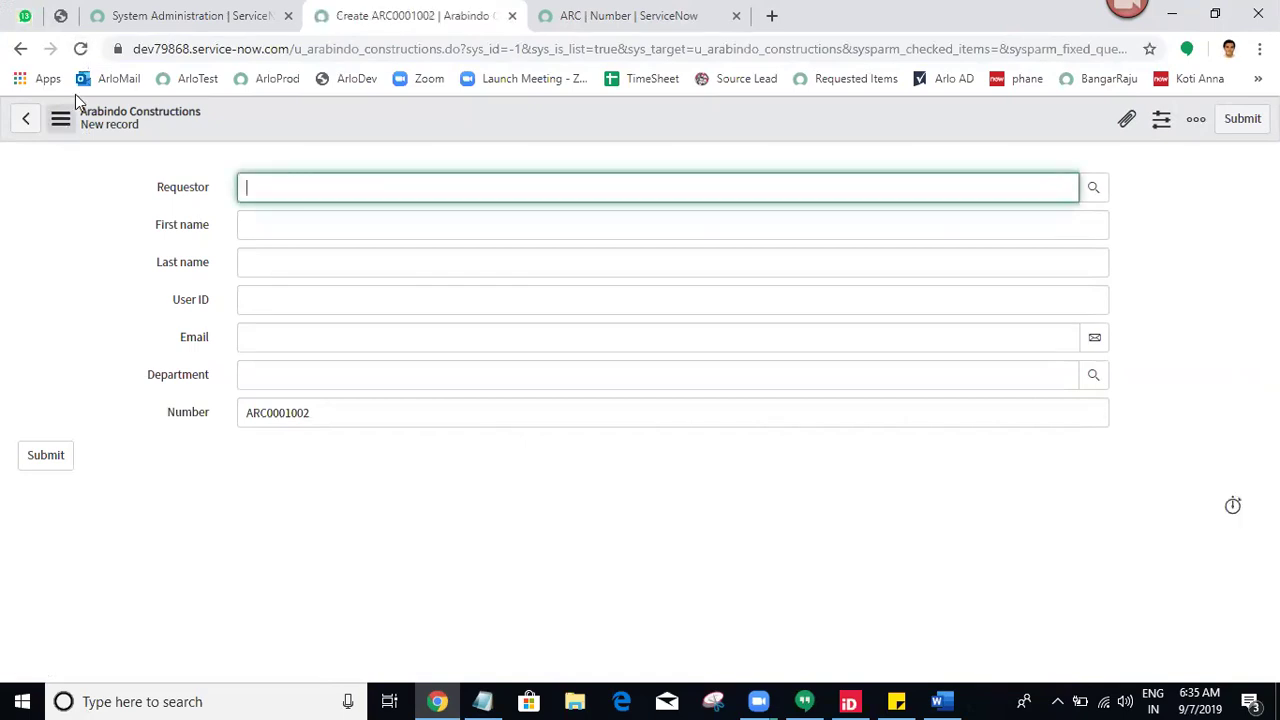
pyautogui.click(82, 52)
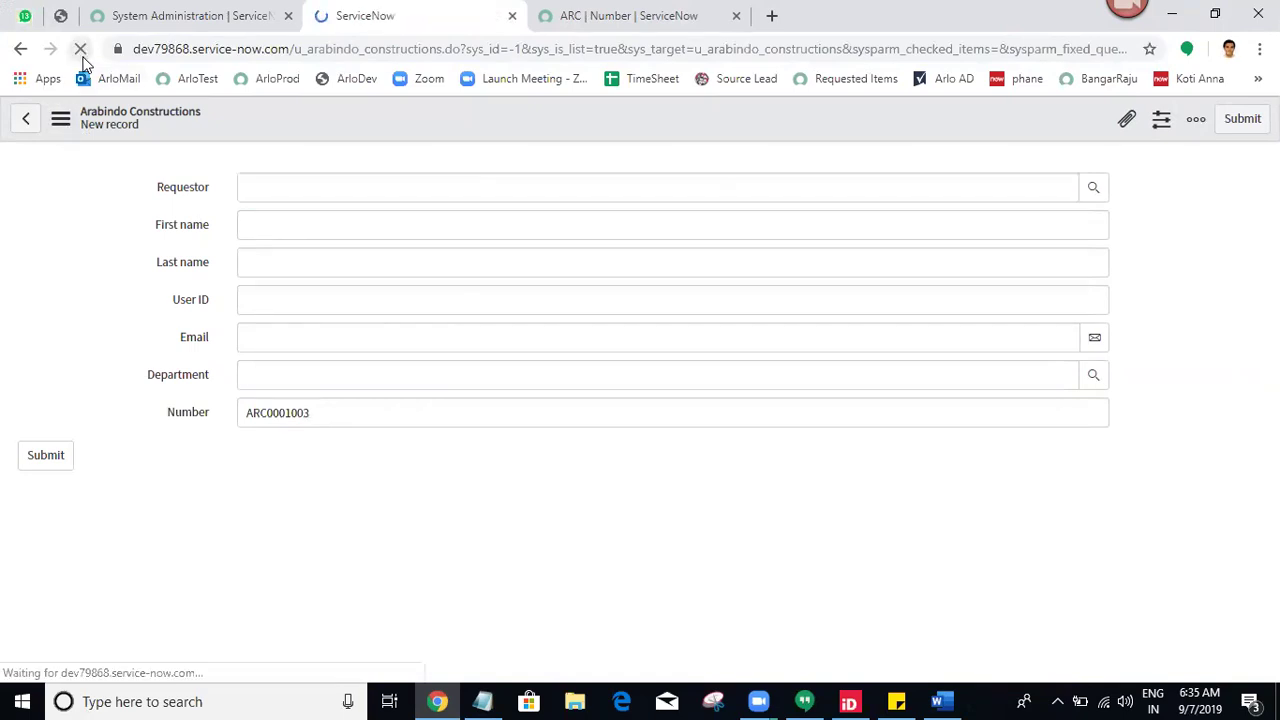
pyautogui.click(82, 52)
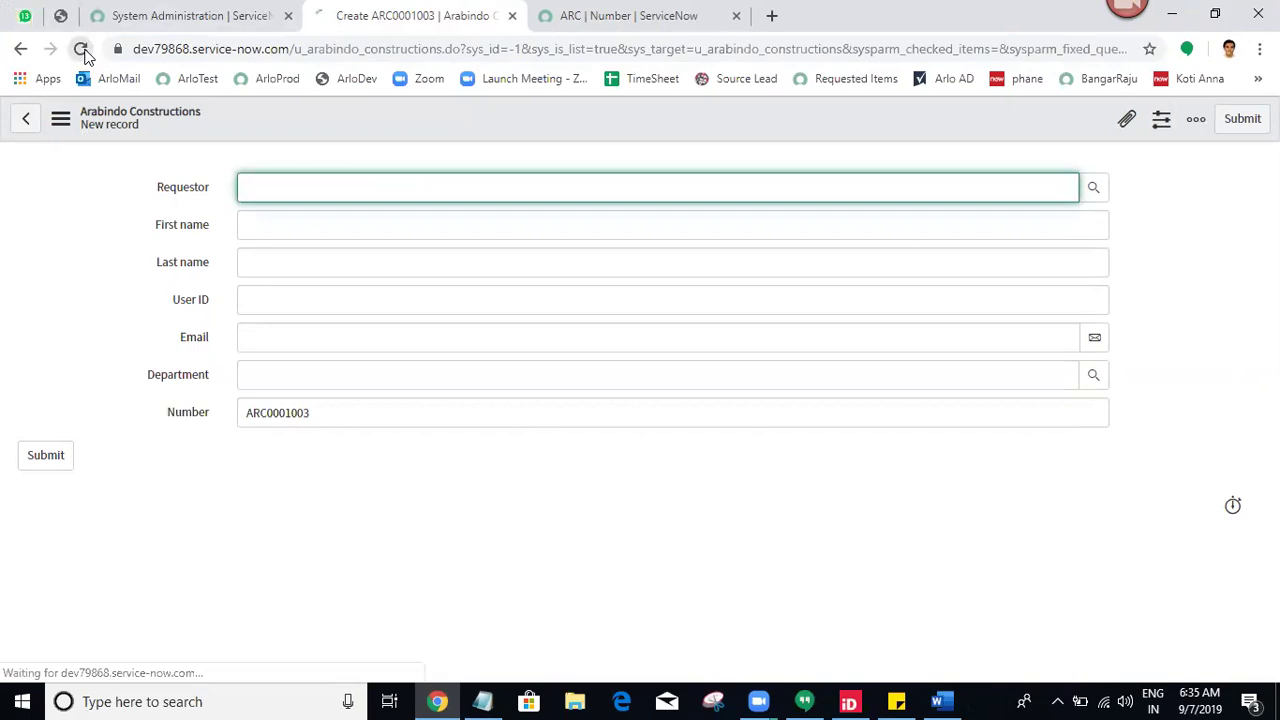
pyautogui.press('Tab')
pyautogui.press('Tab')
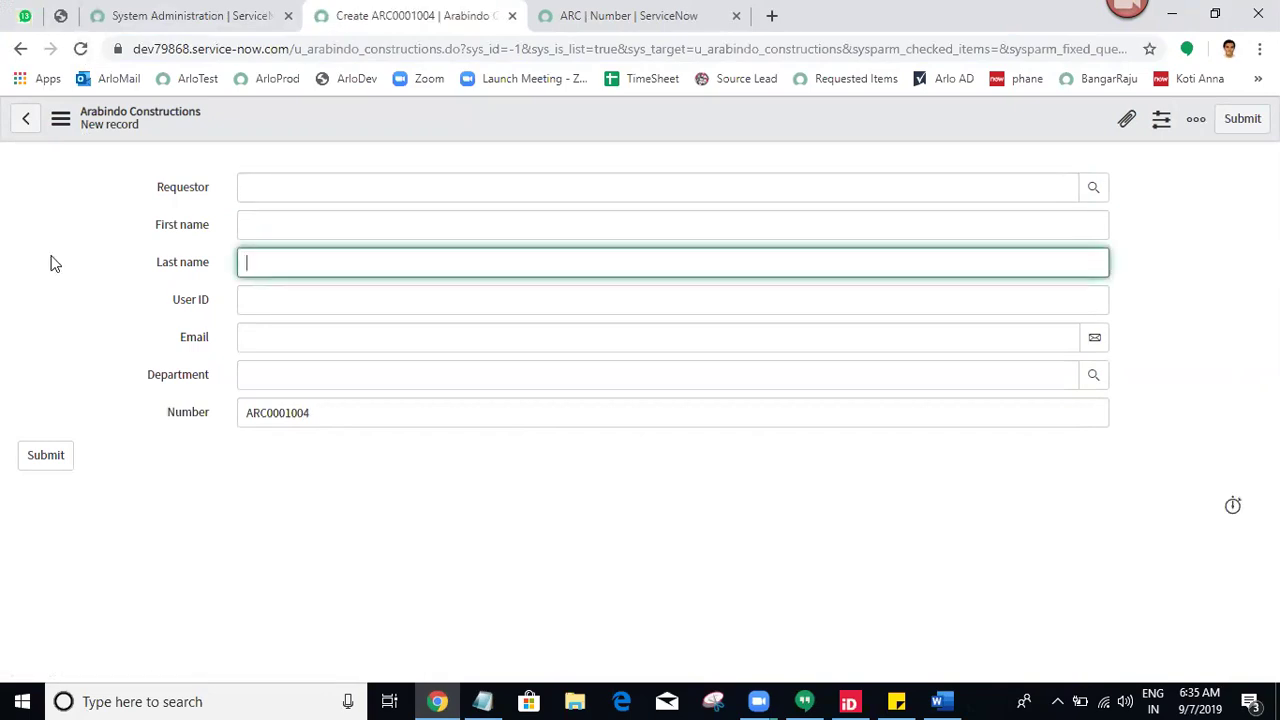
pyautogui.doubleClick(423, 401)
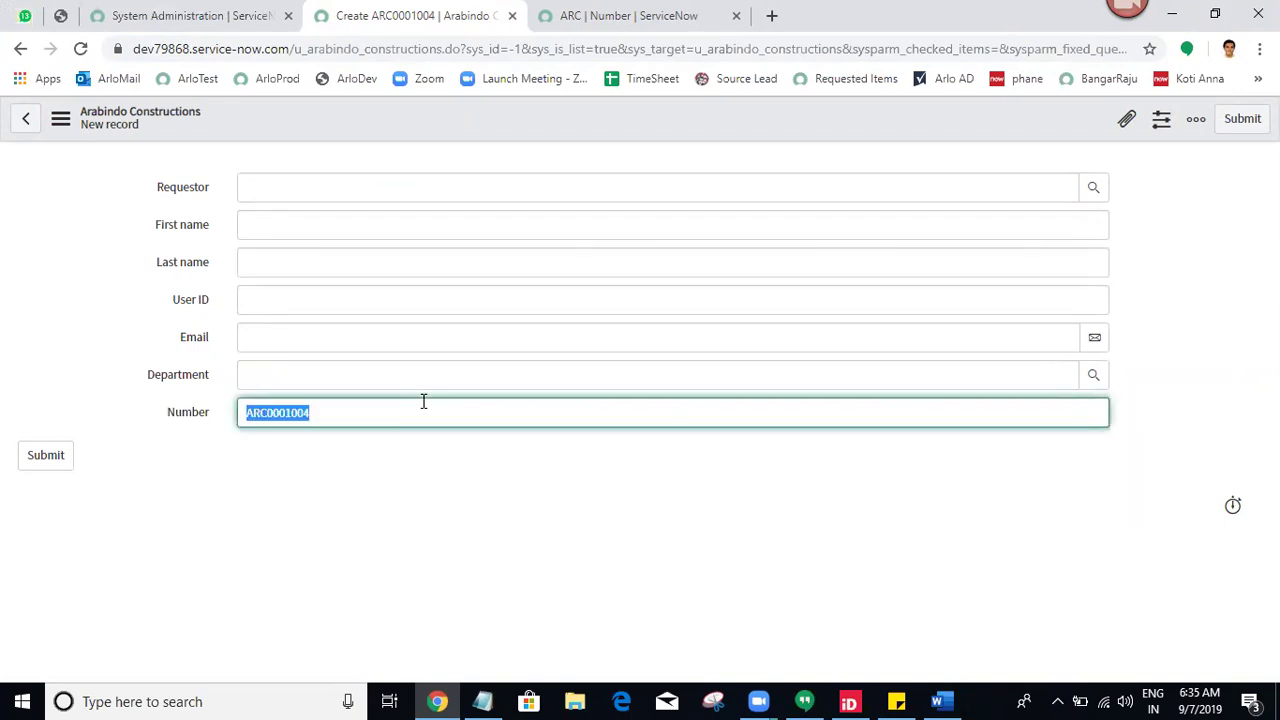
pyautogui.click(70, 240)
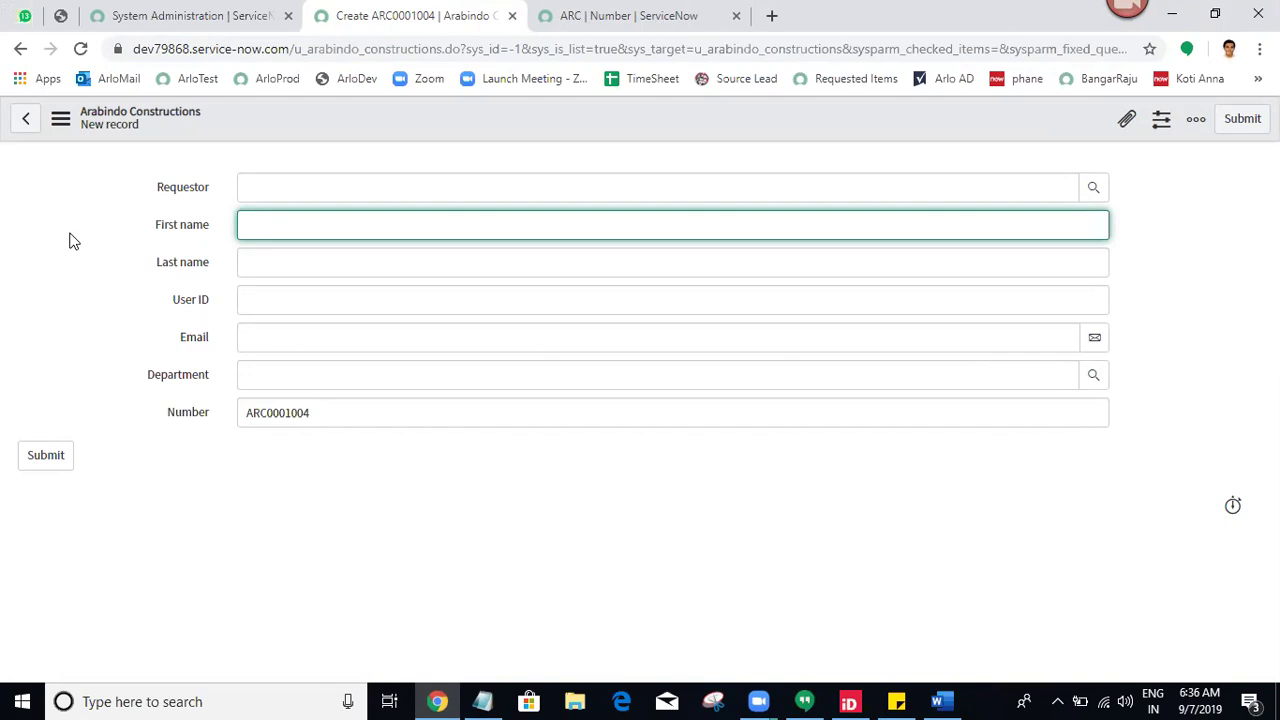
# - Open the counter of the Arabindo Constructions number record, reset it to 1,000 and update it
pyautogui.click(546, 14)
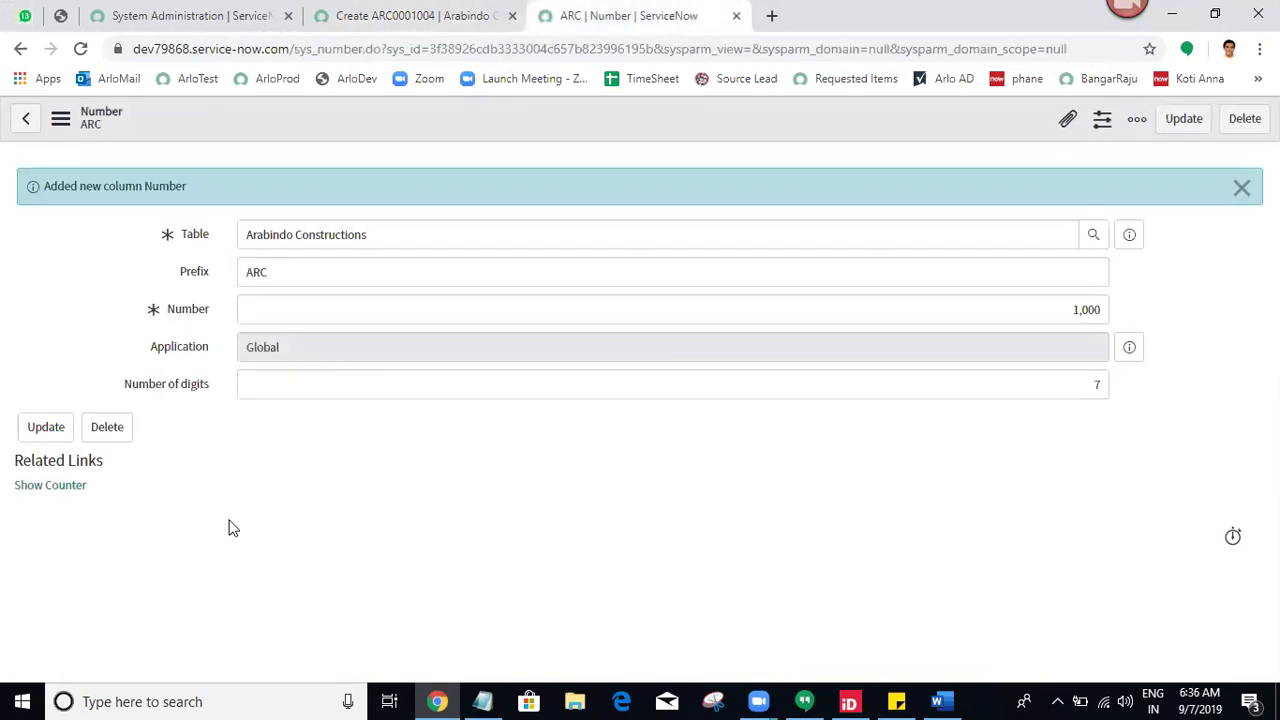
pyautogui.click(82, 50)
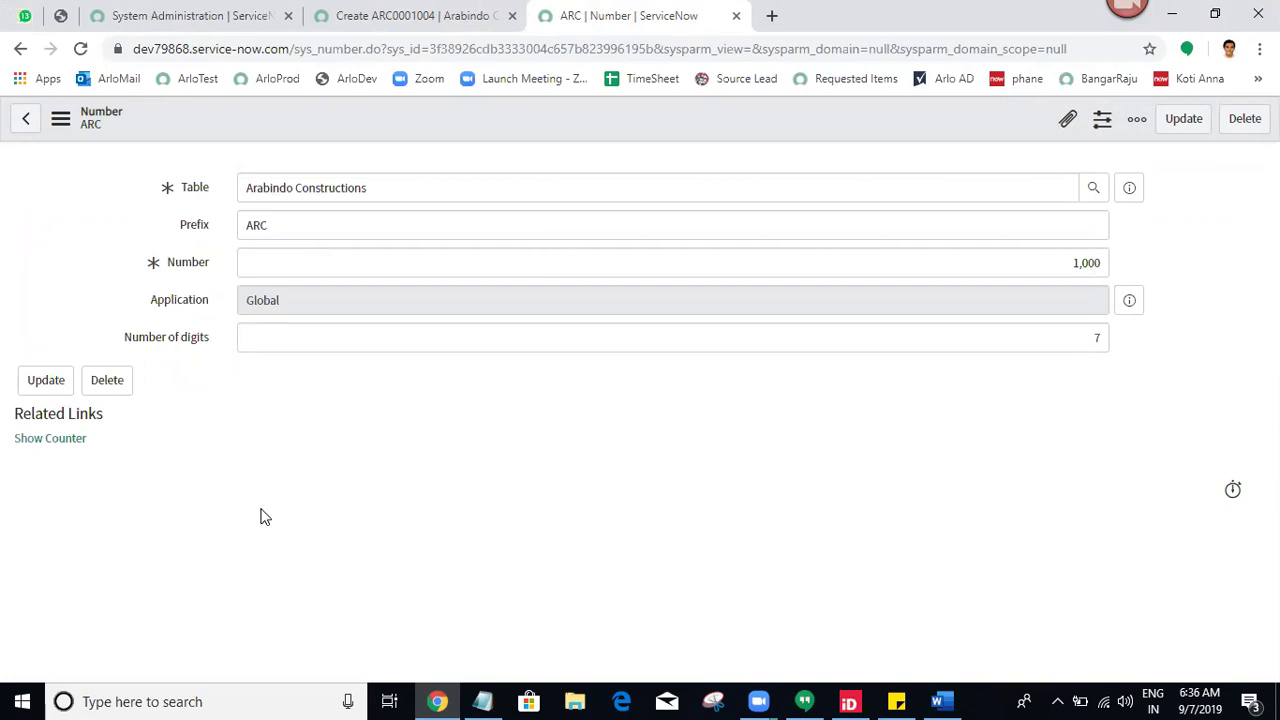
pyautogui.click(50, 438)
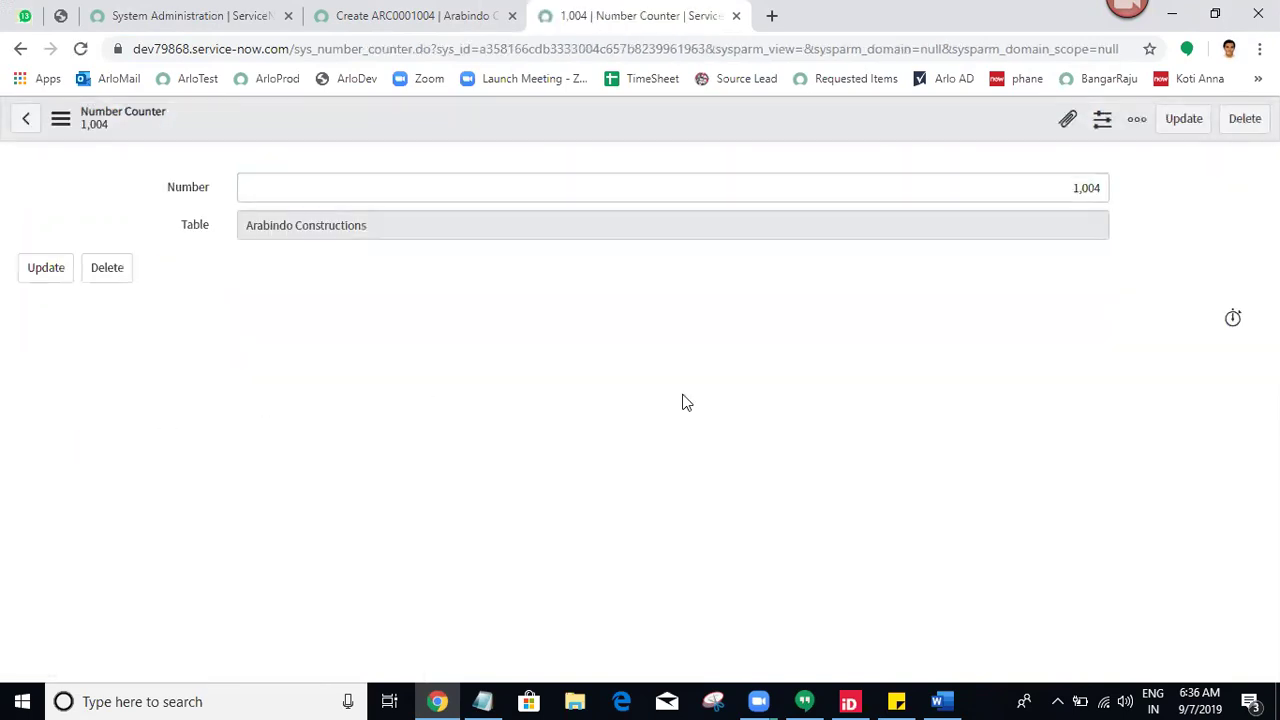
pyautogui.click(1104, 190)
pyautogui.press('BackSpace')
pyautogui.write('0')
pyautogui.click(1162, 290)
pyautogui.click(1181, 120)
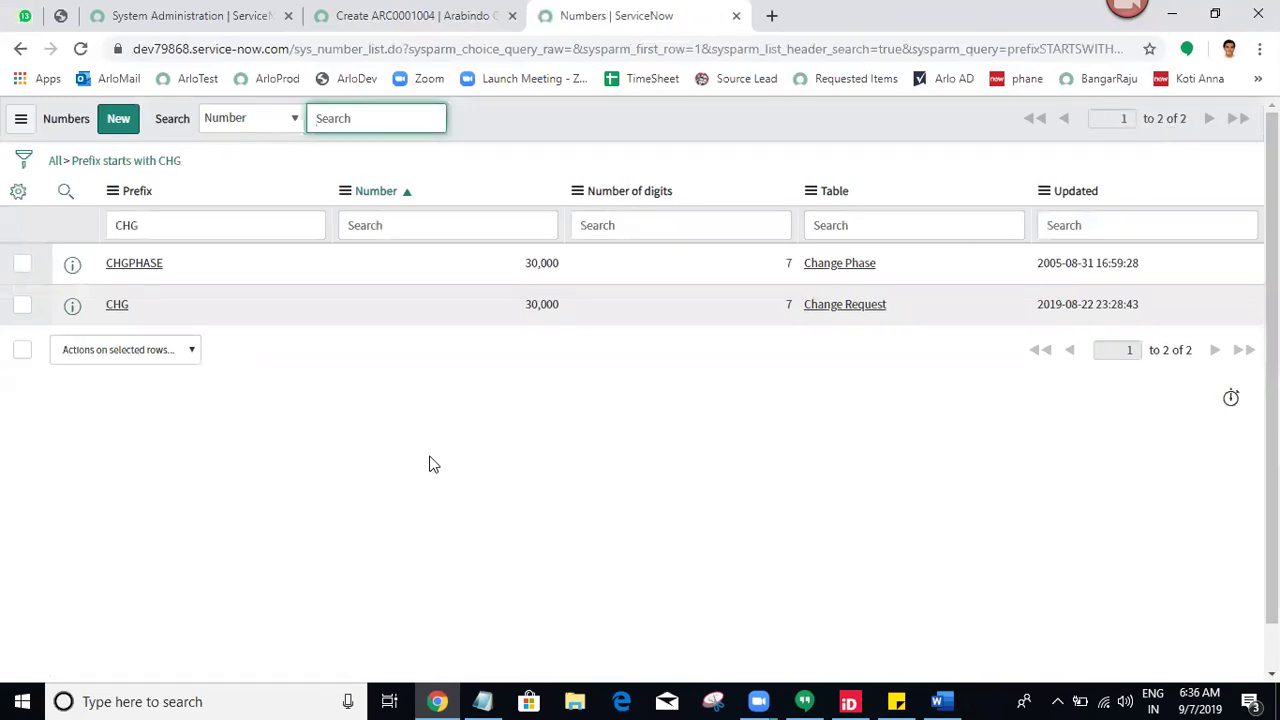
# - Reload the new Arabindo Constructions record form and check the value in its Number field
pyautogui.click(468, 12)
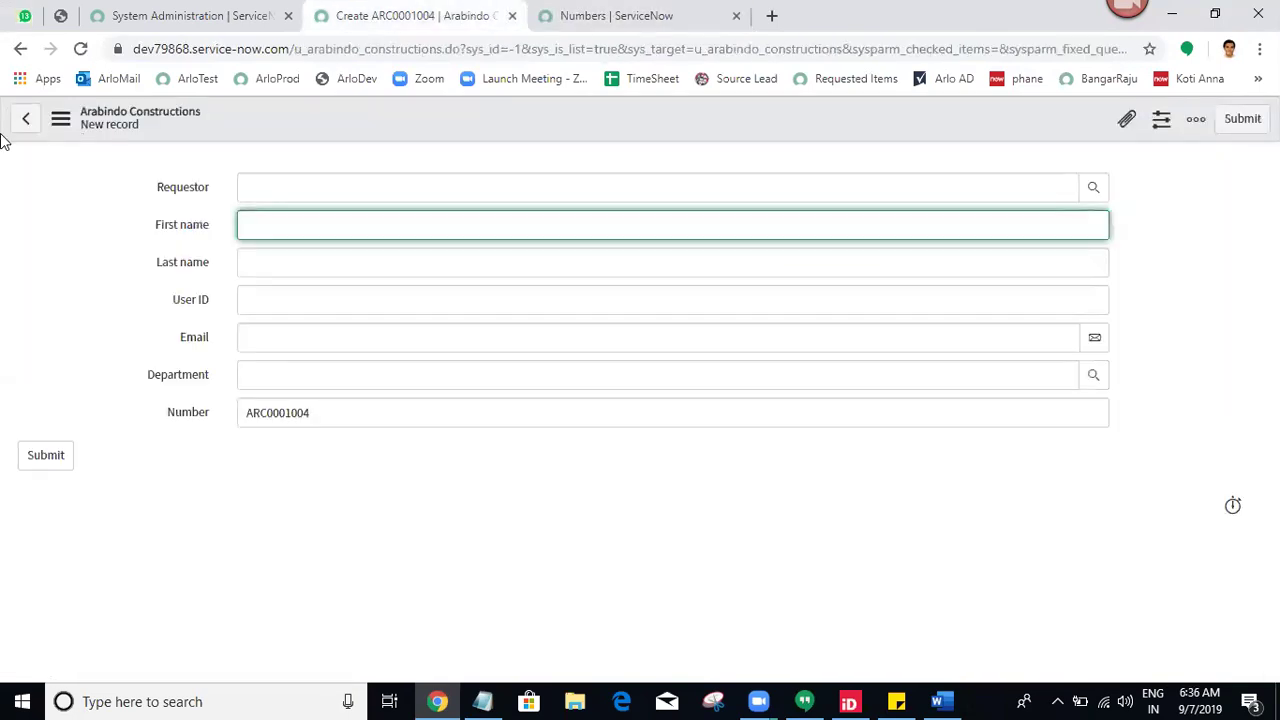
pyautogui.click(80, 50)
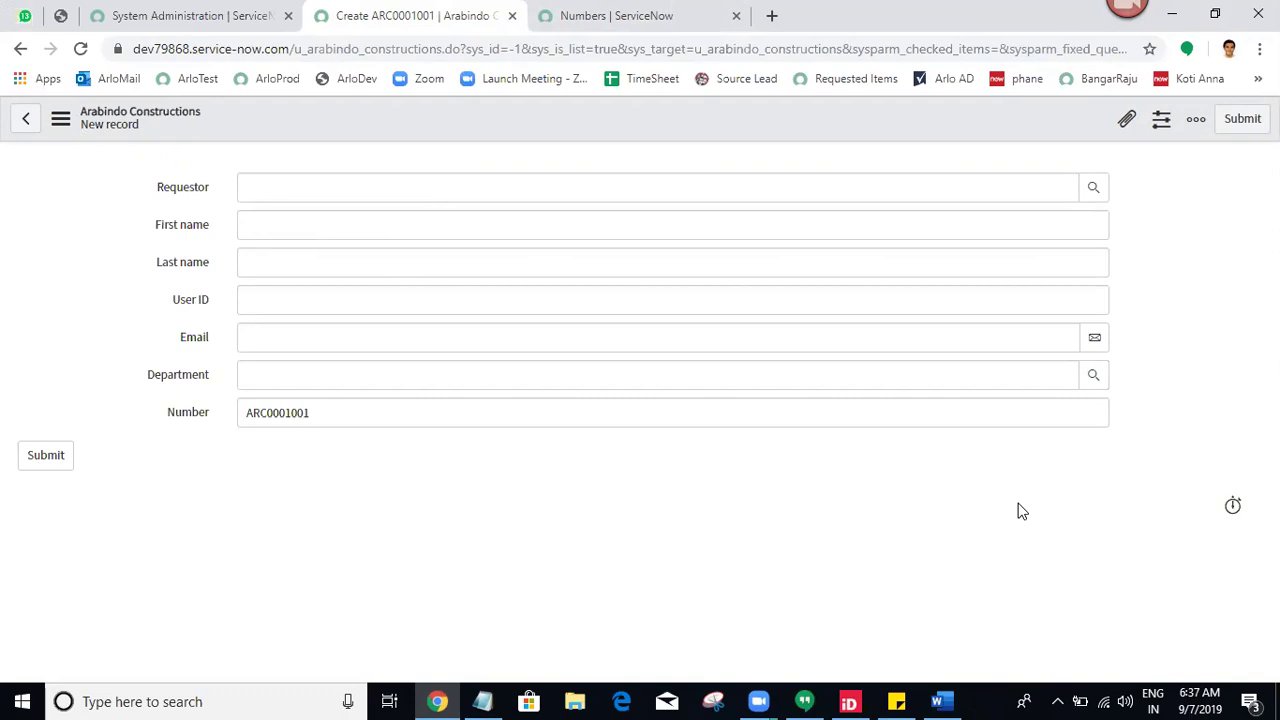
pyautogui.click(704, 10)
pyautogui.click(490, 14)
# - Clear the CHG prefix filter from the Numbers list and filter the list by the prefix ARC
pyautogui.click(620, 14)
pyautogui.doubleClick(176, 225)
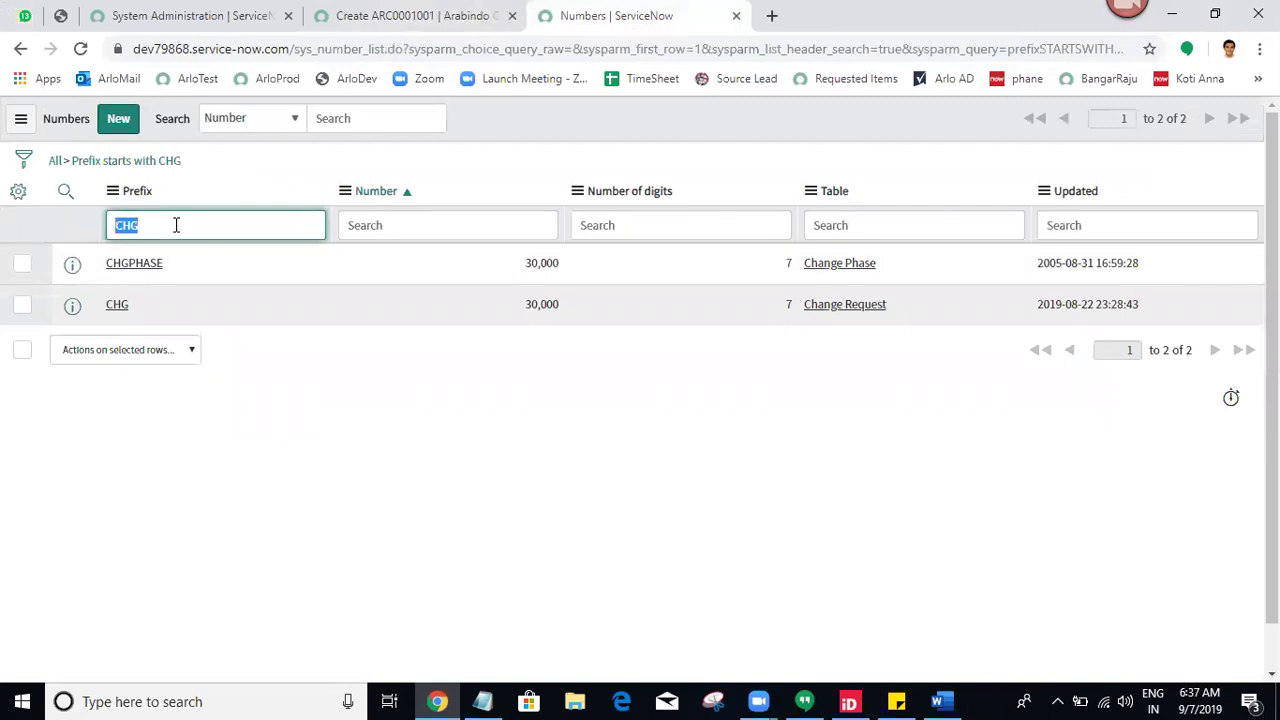
pyautogui.press('Return')
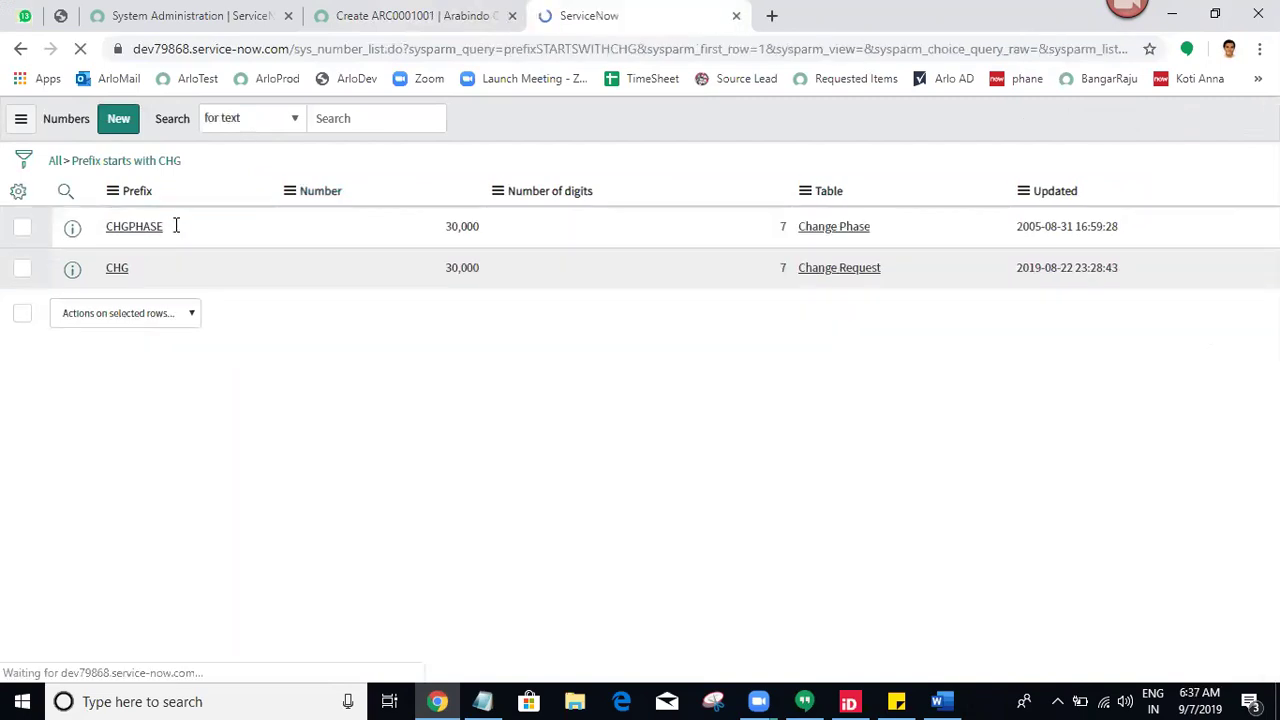
pyautogui.press('BackSpace')
pyautogui.press('Return')
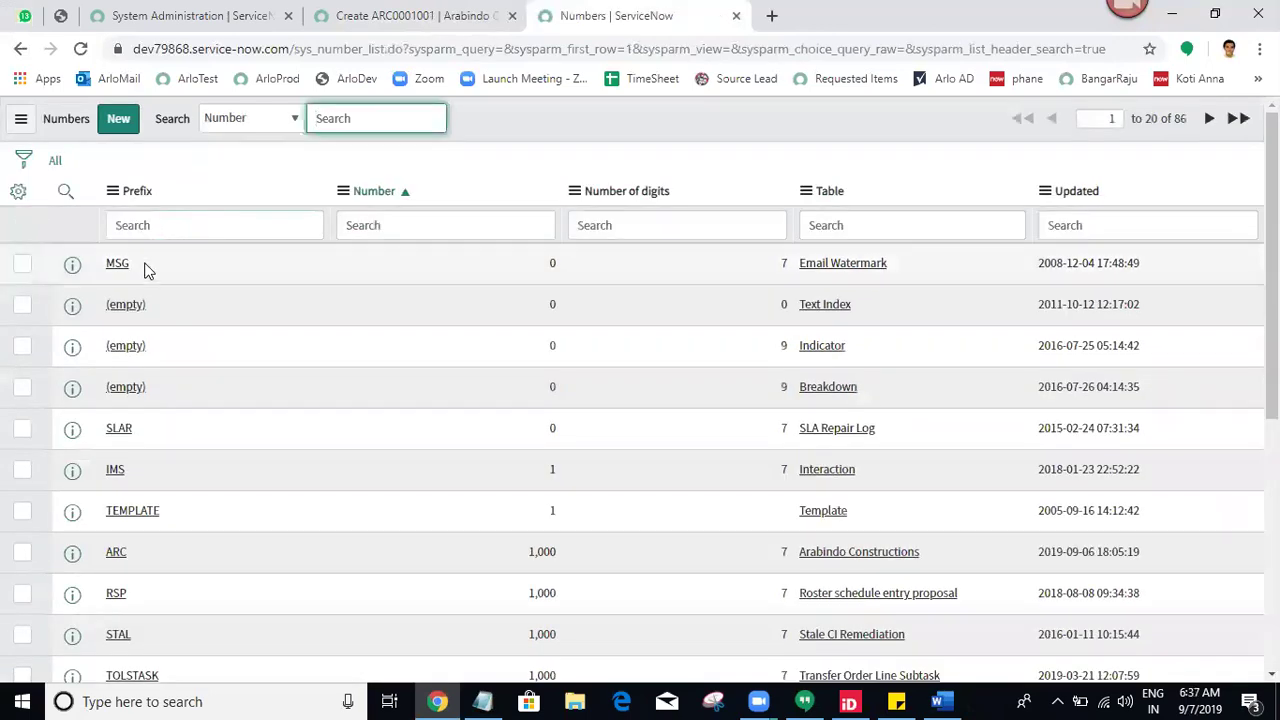
pyautogui.click(227, 218)
pyautogui.write('ARC')
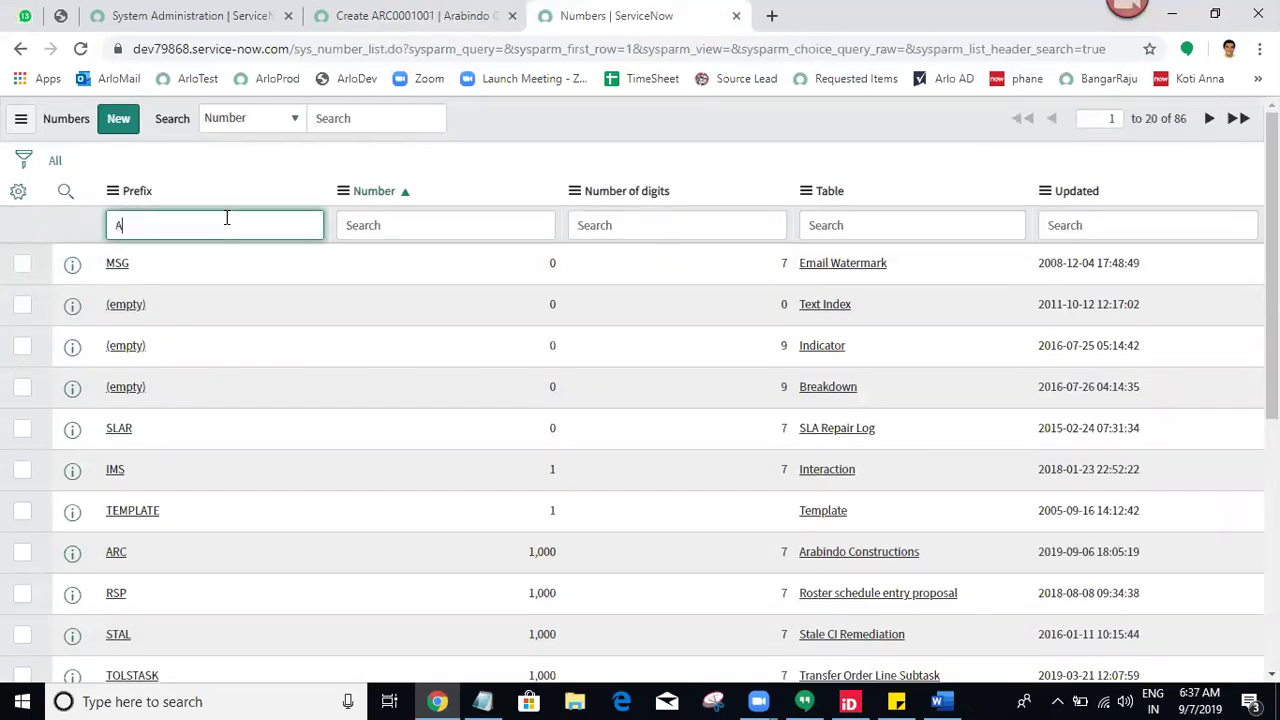
pyautogui.press('Return')
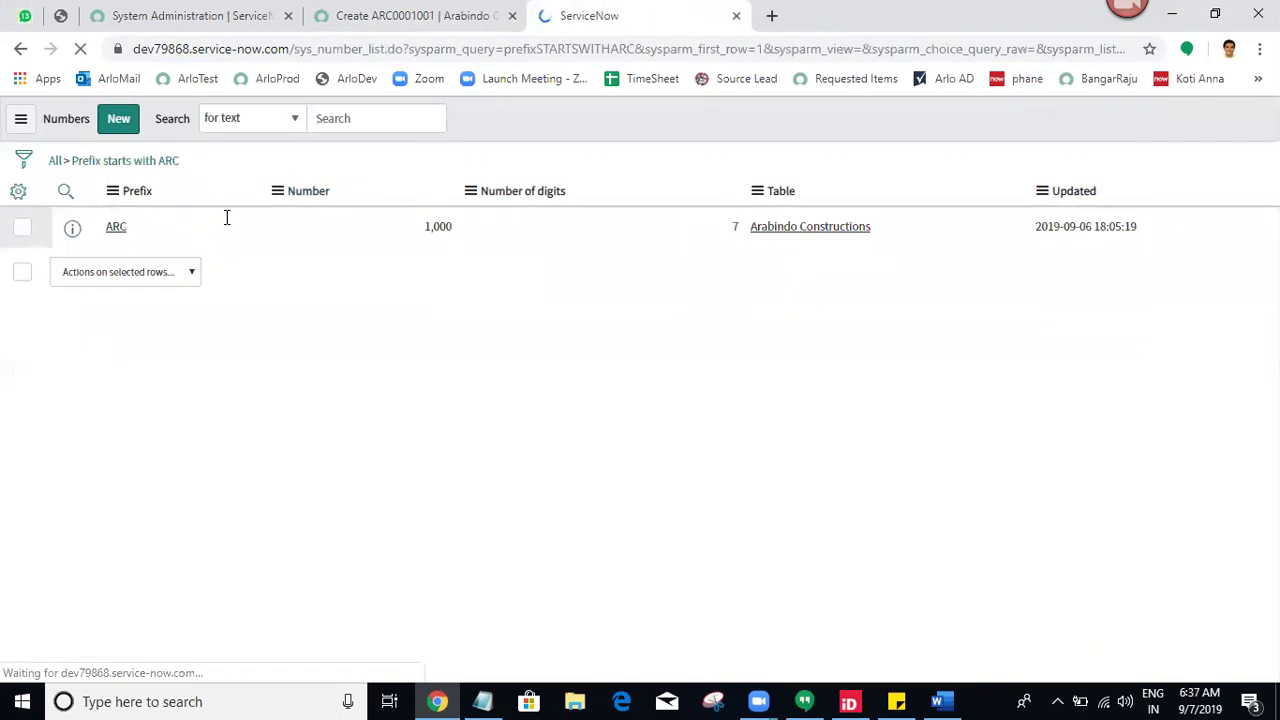
# - Open the ARC number record in a new browser tab, set its counter to 100 and update the counter
pyautogui.middleClick(114, 264)
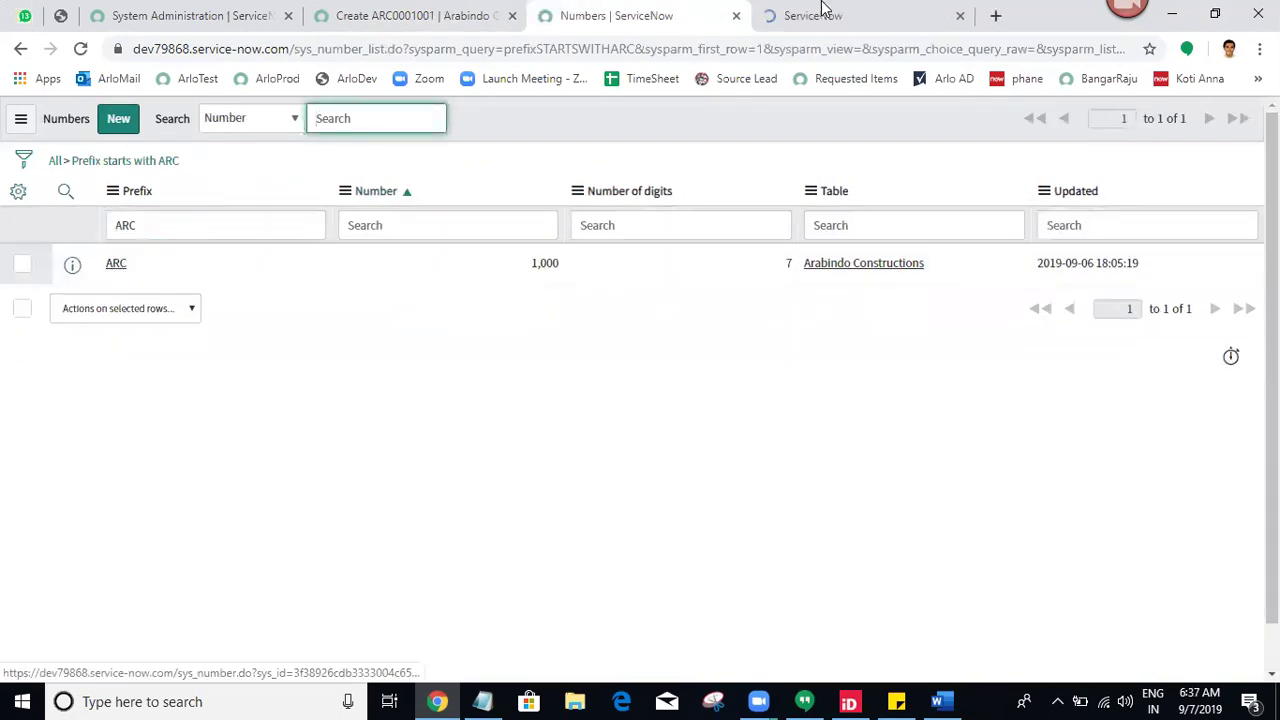
pyautogui.click(830, 15)
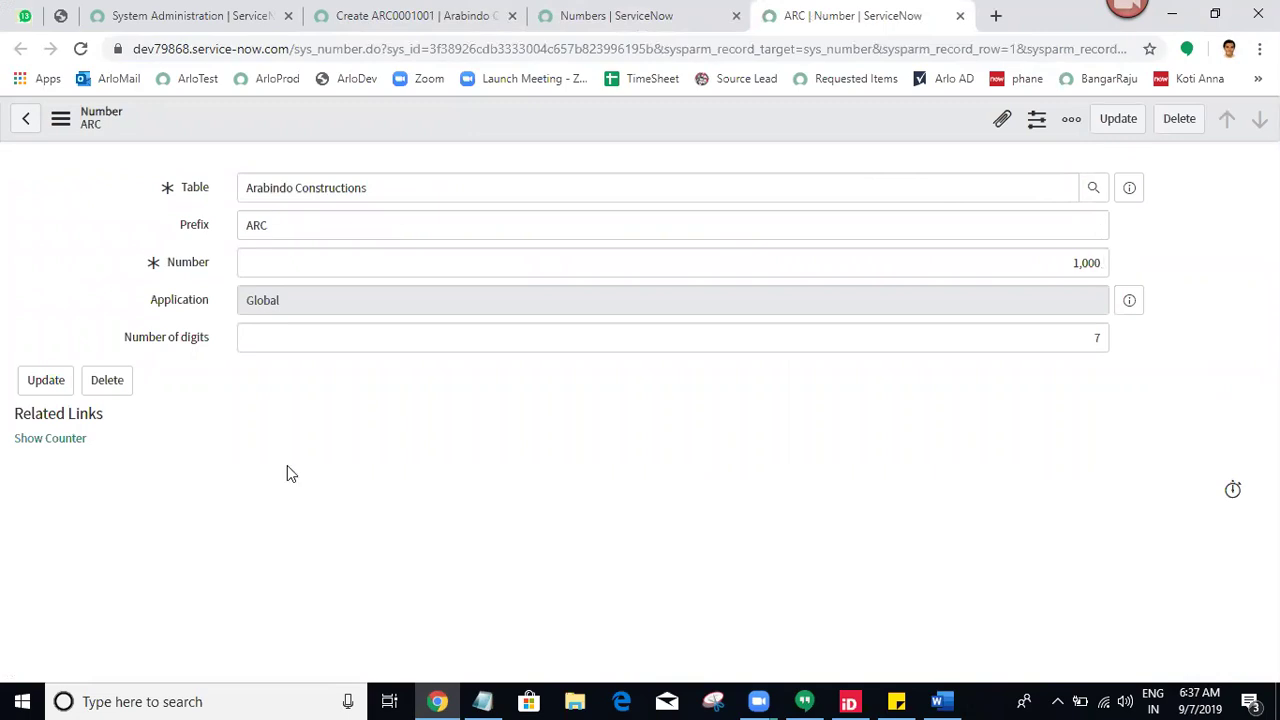
pyautogui.click(57, 449)
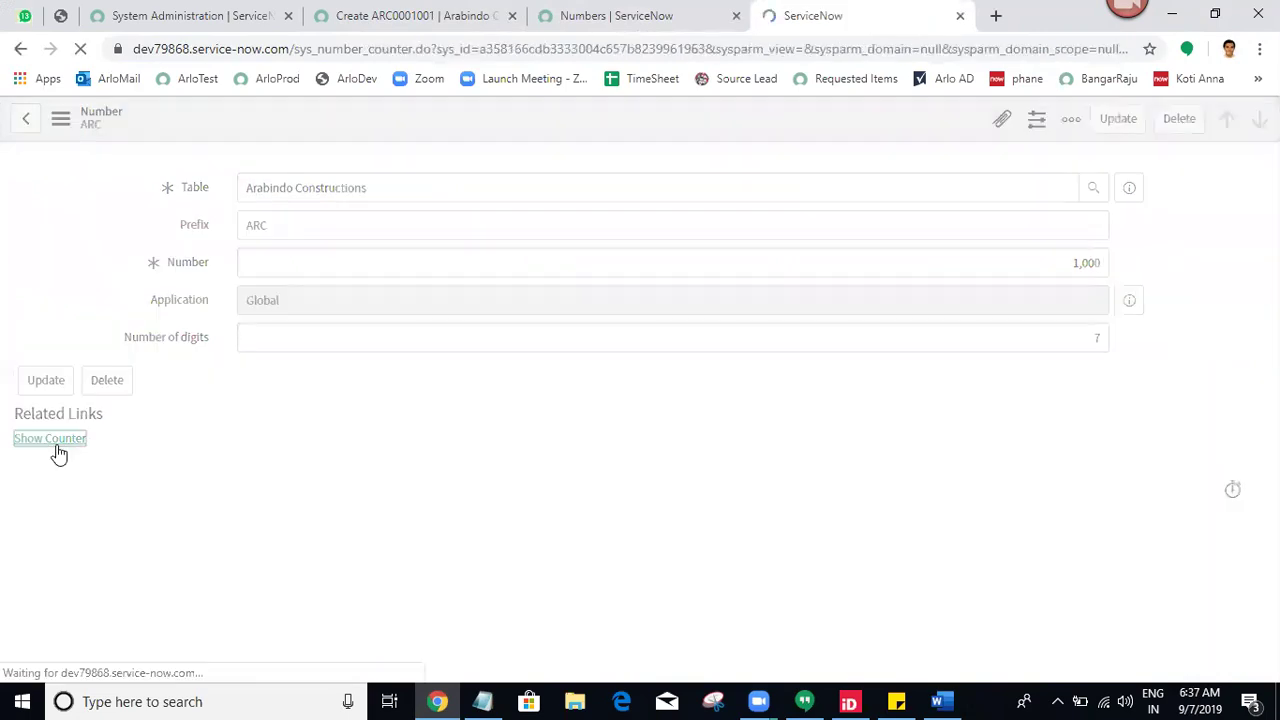
pyautogui.click(1098, 187)
pyautogui.press('BackSpace')
pyautogui.press('BackSpace')
pyautogui.press('BackSpace')
pyautogui.press('BackSpace')
pyautogui.press('BackSpace')
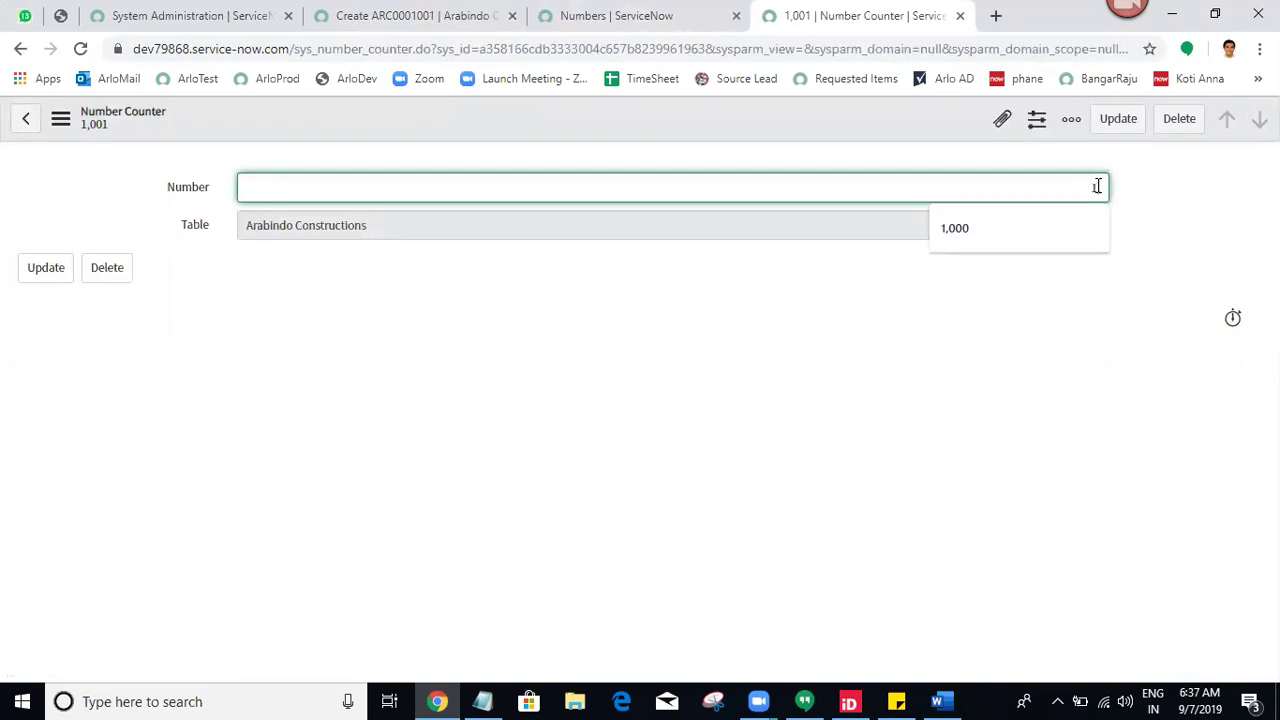
pyautogui.write('100')
pyautogui.click(1102, 358)
pyautogui.click(1130, 126)
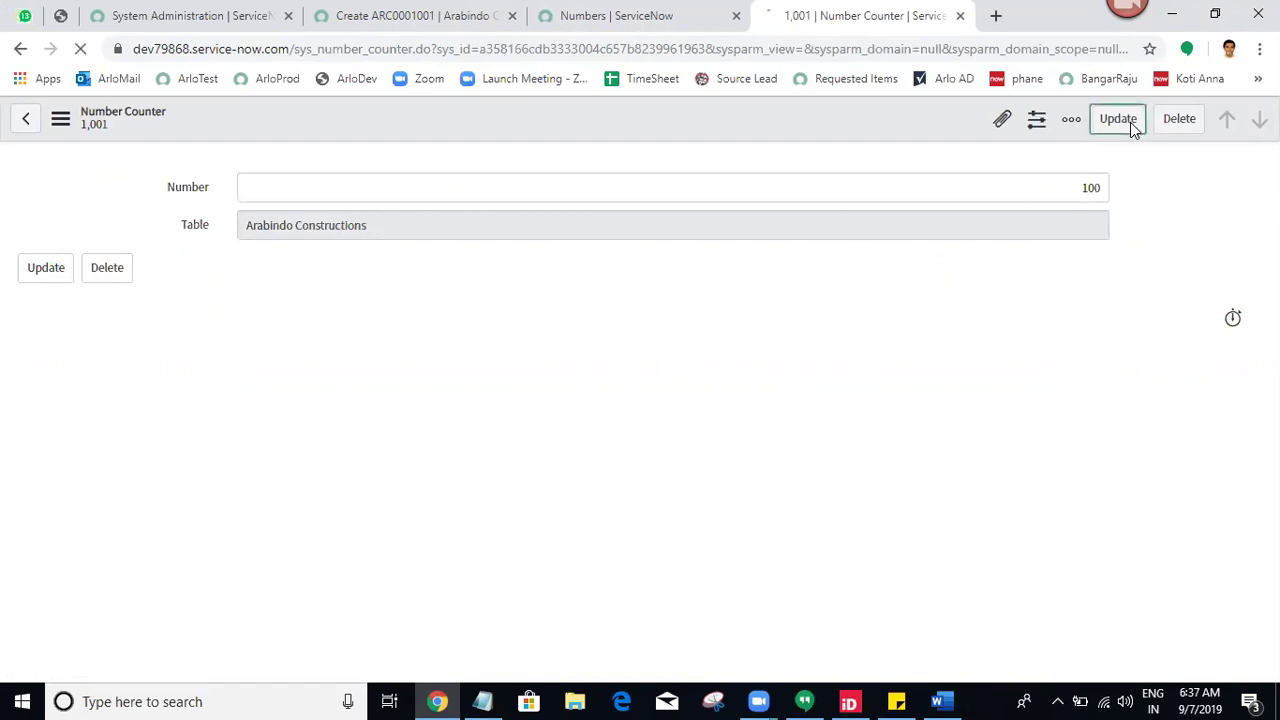
# - Reload the new Arabindo Constructions record form and examine the digits and leading zeros in its Number field
pyautogui.click(500, 12)
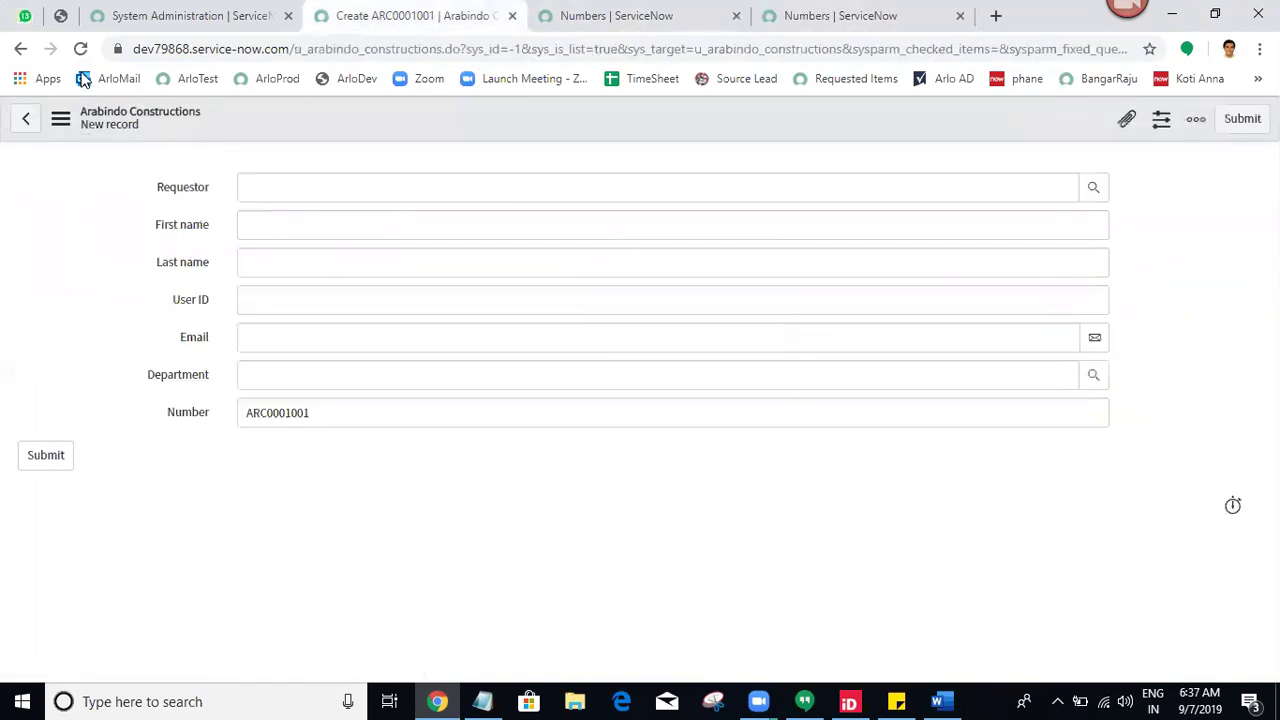
pyautogui.click(81, 50)
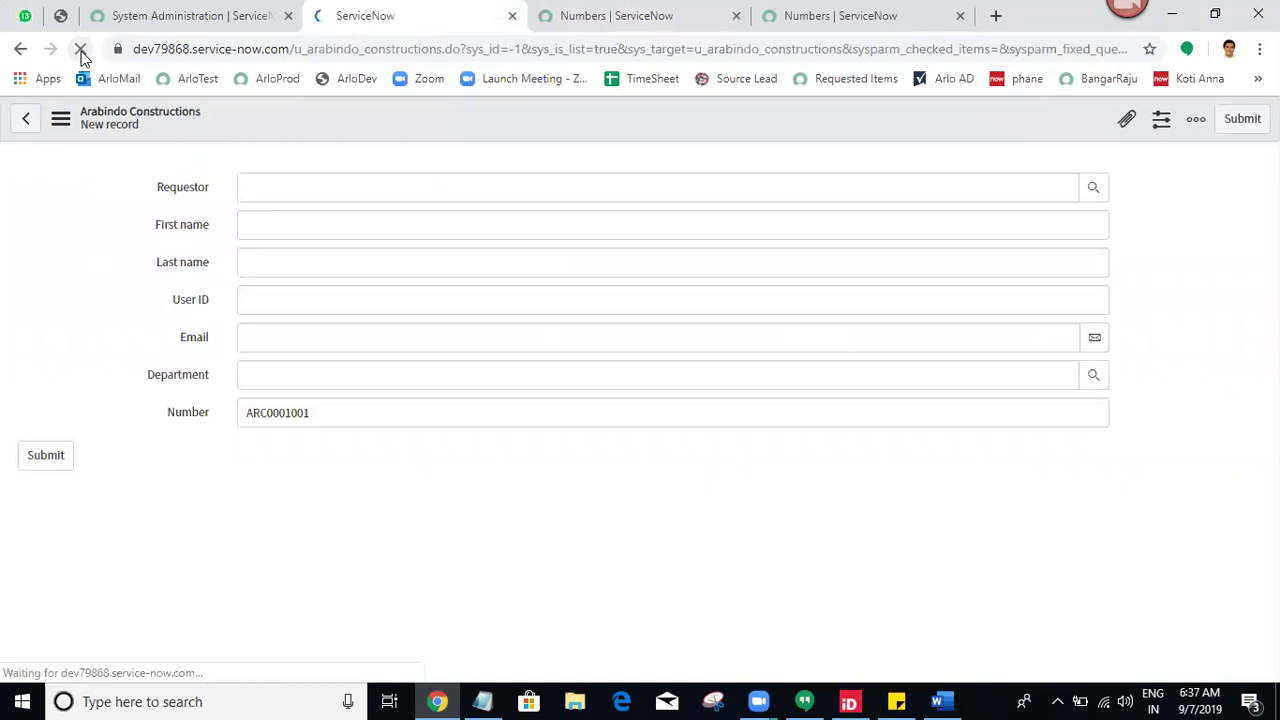
pyautogui.click(314, 410)
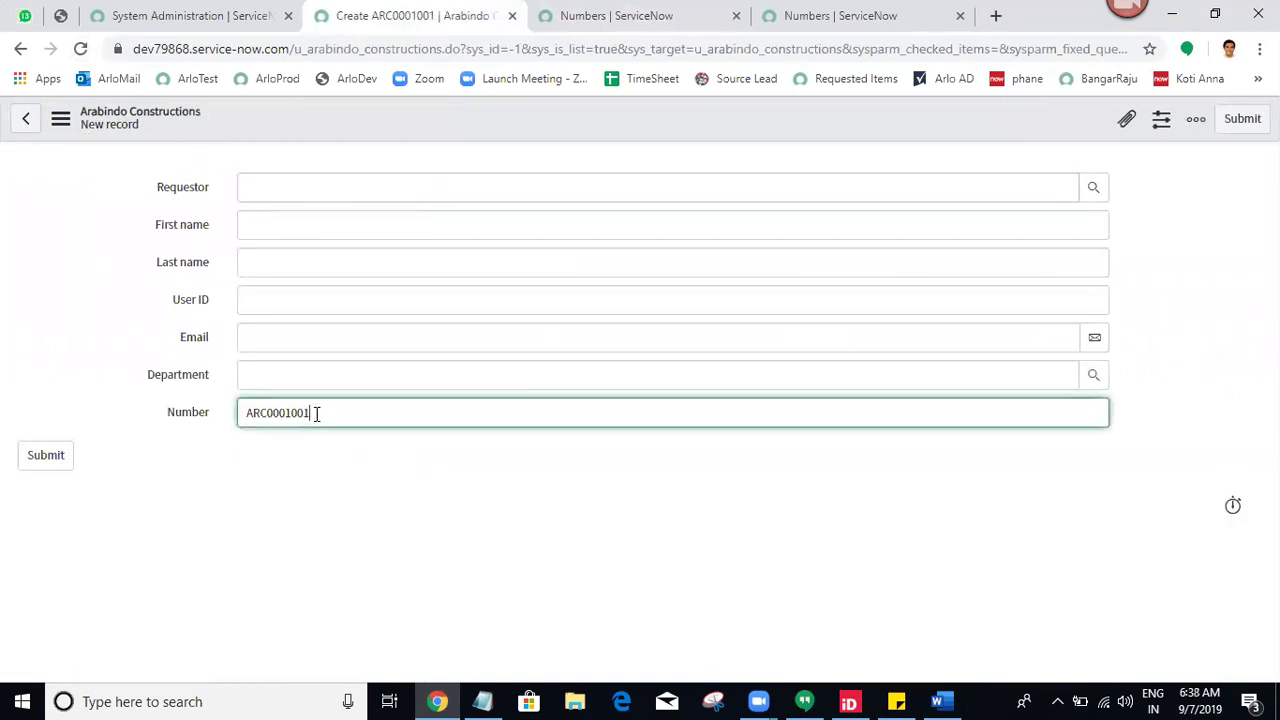
pyautogui.moveTo(310, 414); pyautogui.dragTo(287, 415)
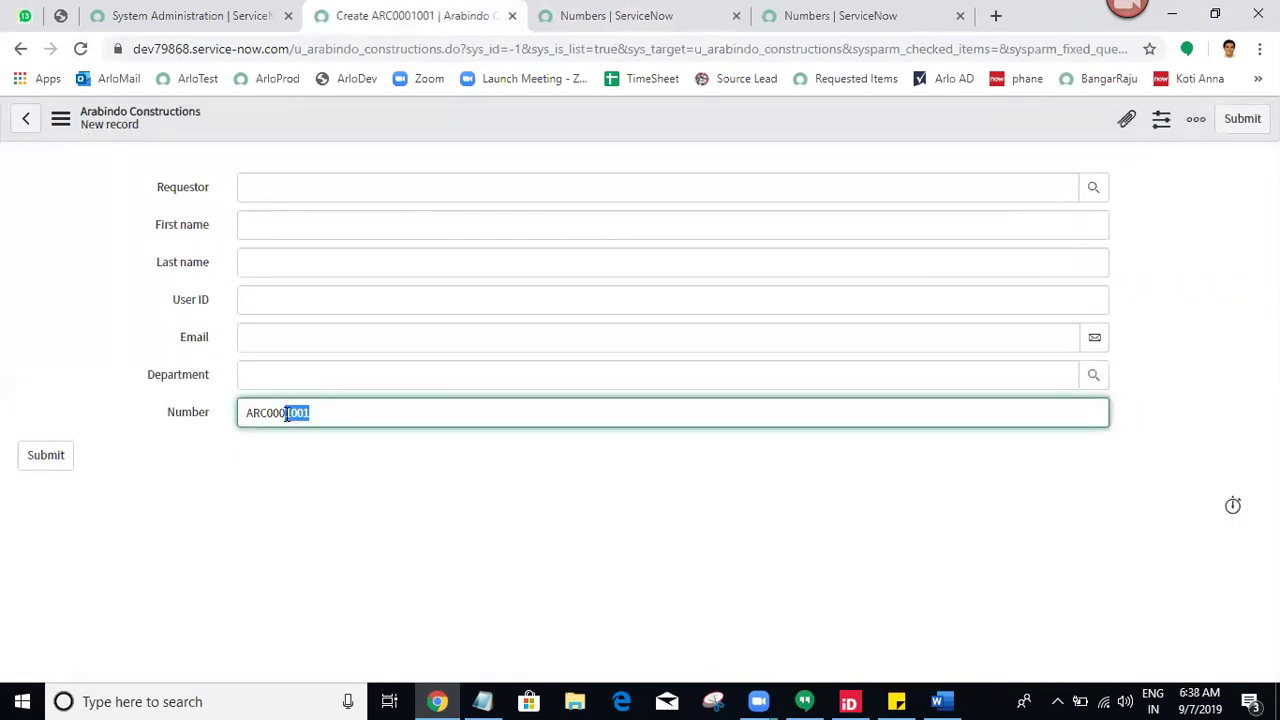
pyautogui.click(441, 638)
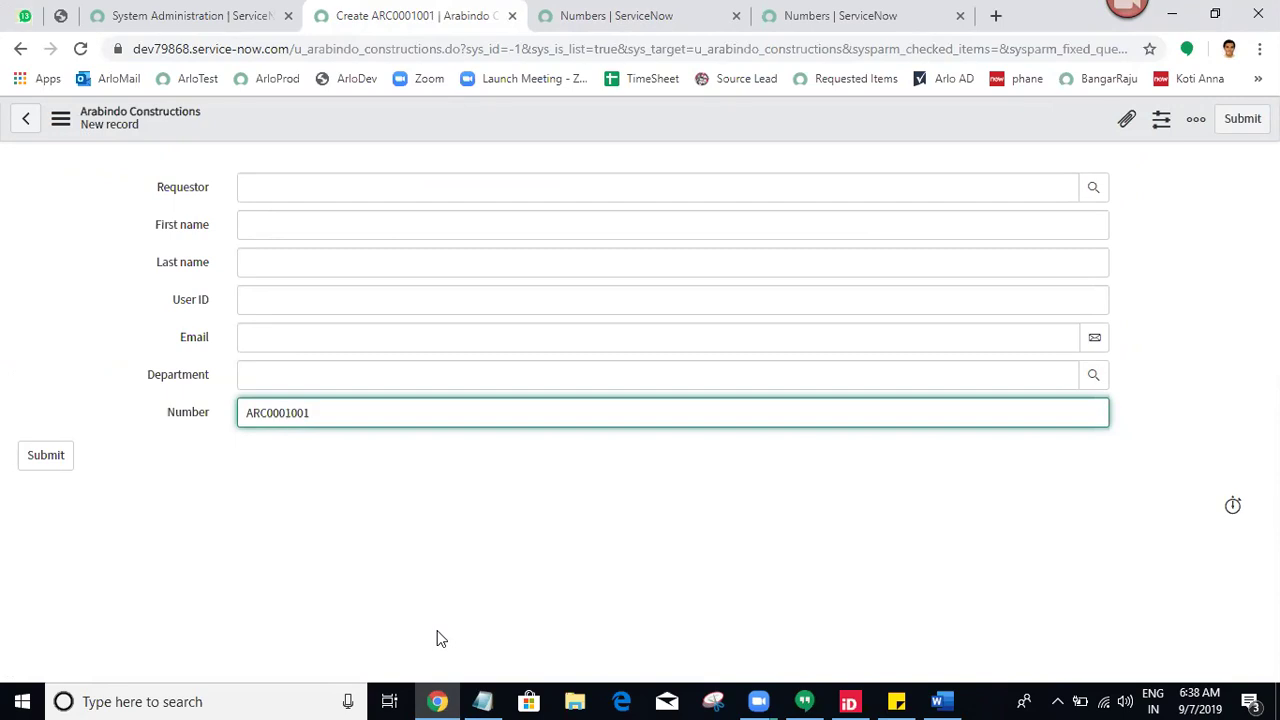
pyautogui.click(288, 413)
pyautogui.moveTo(269, 414); pyautogui.dragTo(292, 414)
pyautogui.click(340, 462)
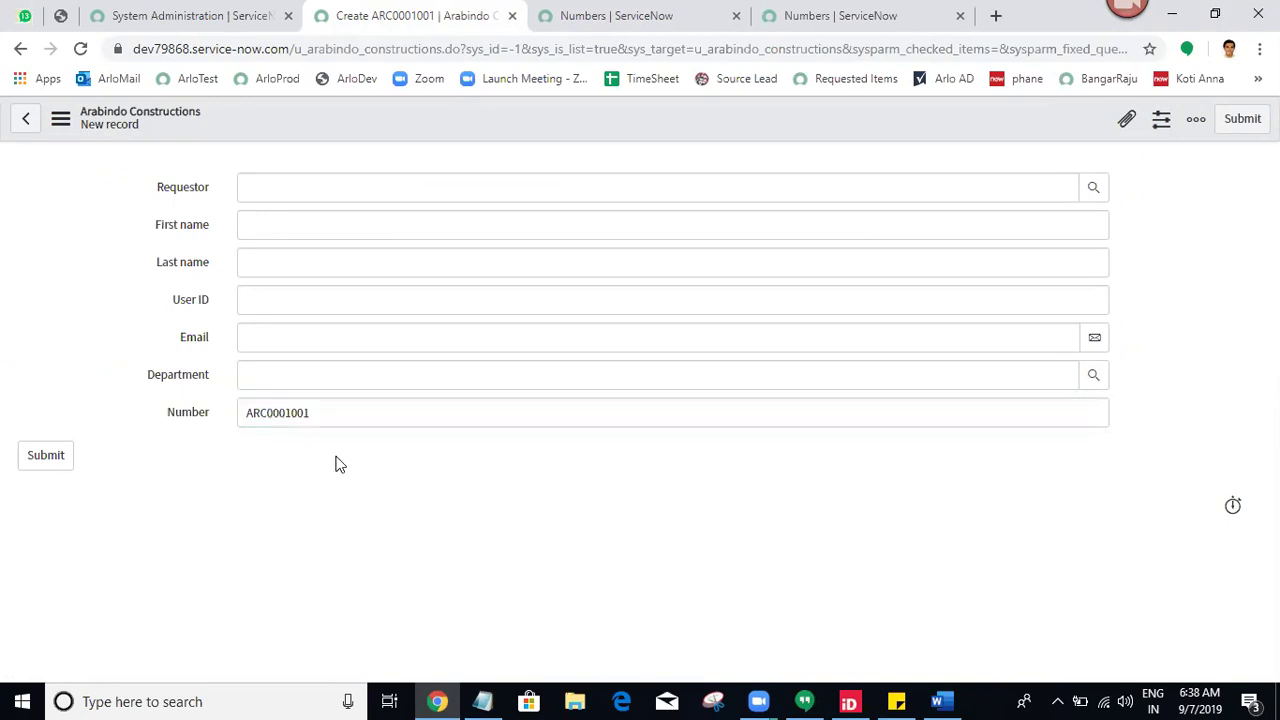
# - Reopen the ARC number record in a new browser tab and compare its number of digits with the new record form's Number value
pyautogui.click(757, 12)
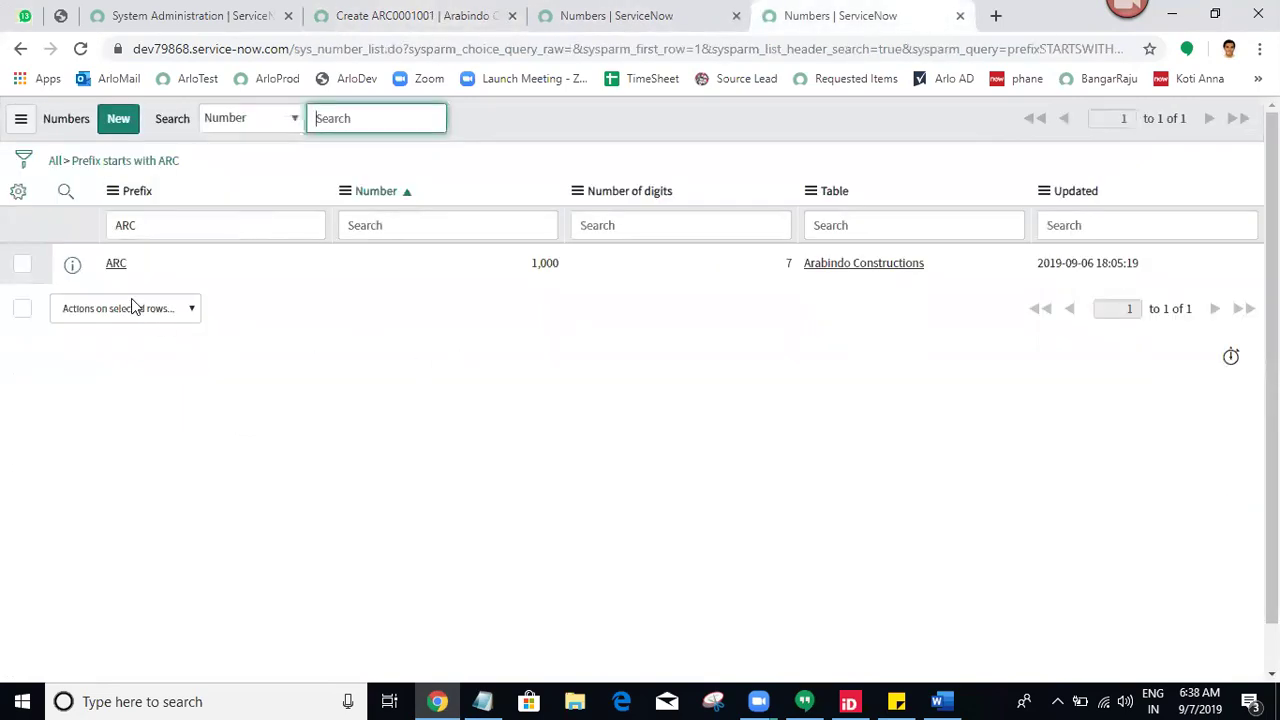
pyautogui.middleClick(118, 263)
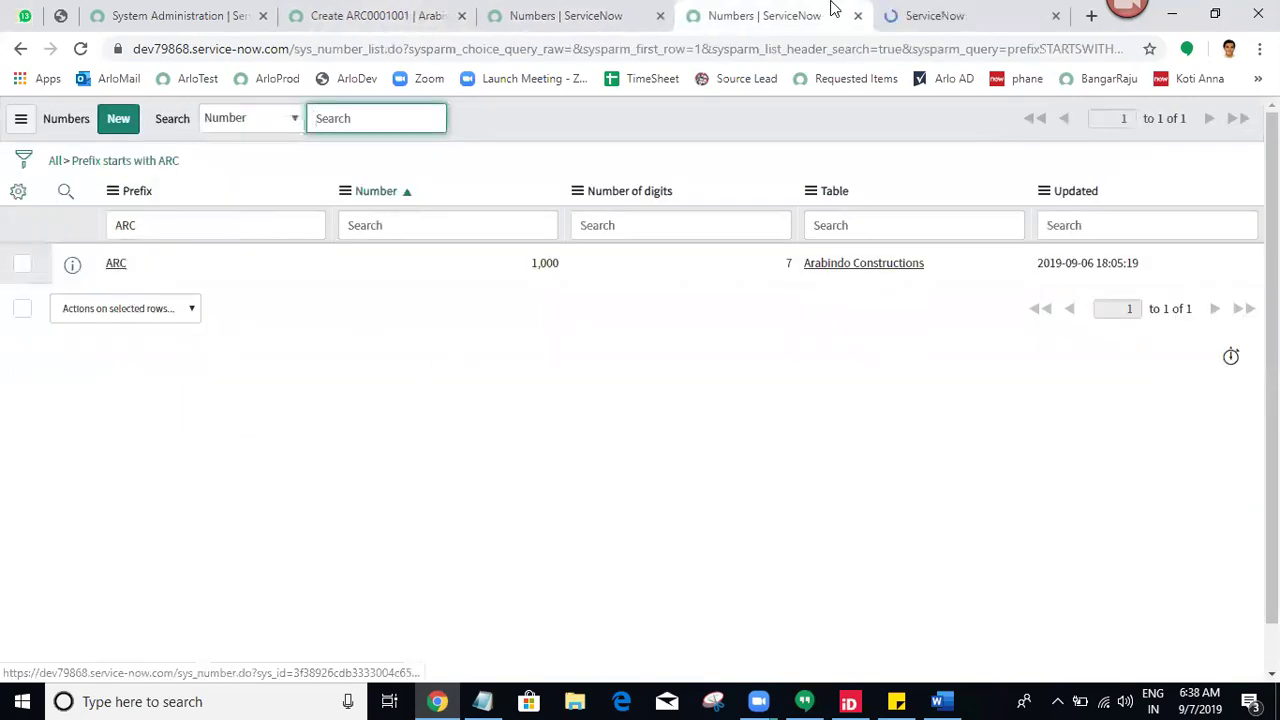
pyautogui.click(955, 12)
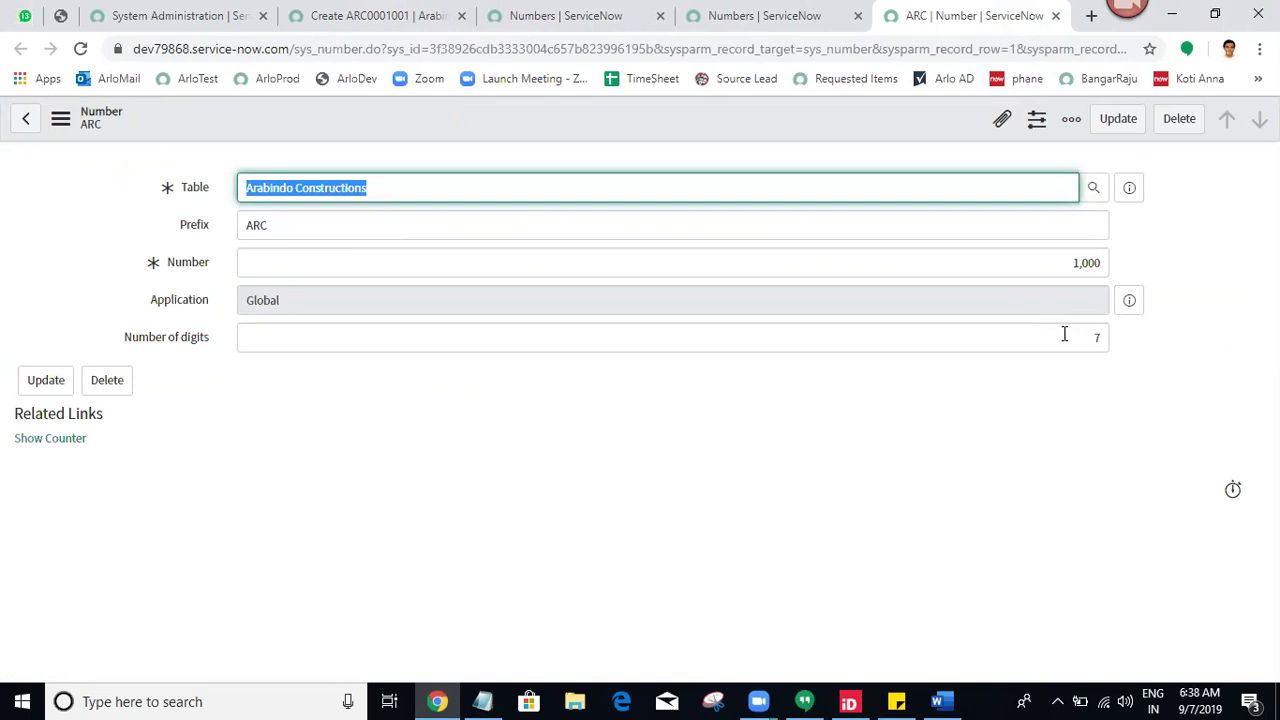
pyautogui.click(818, 10)
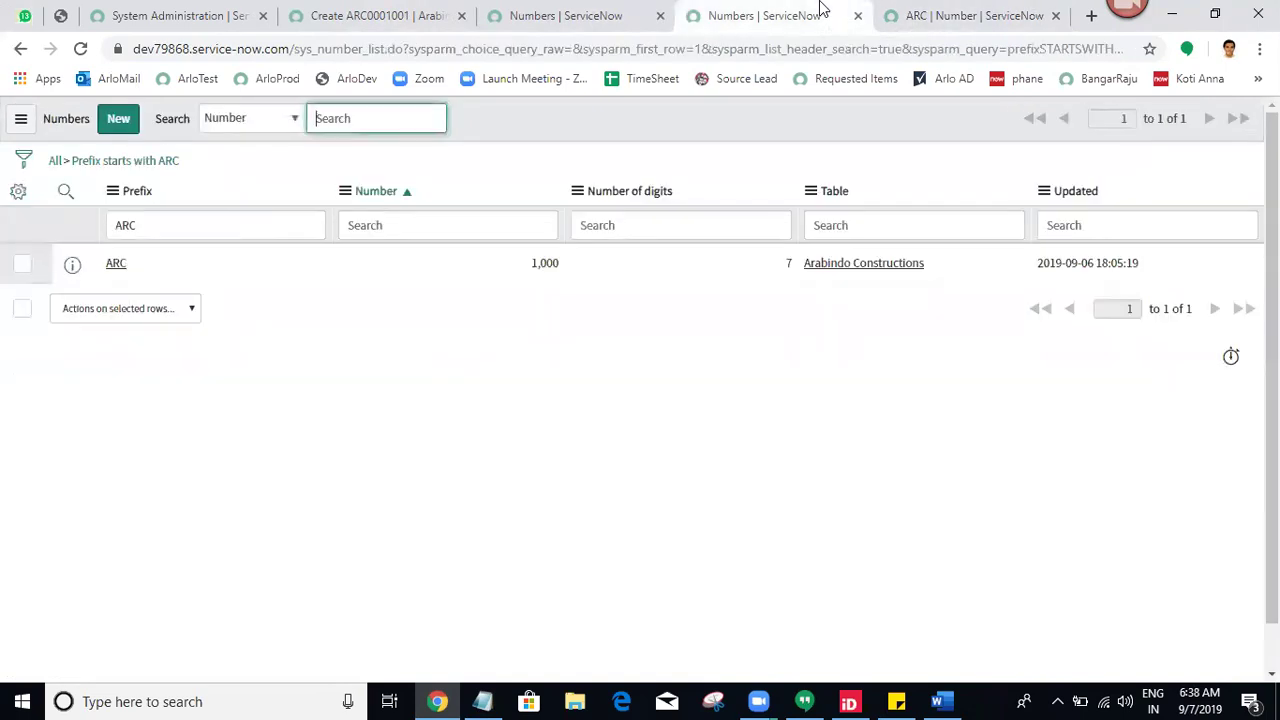
pyautogui.click(363, 10)
pyautogui.click(354, 414)
pyautogui.moveTo(308, 416); pyautogui.dragTo(264, 415)
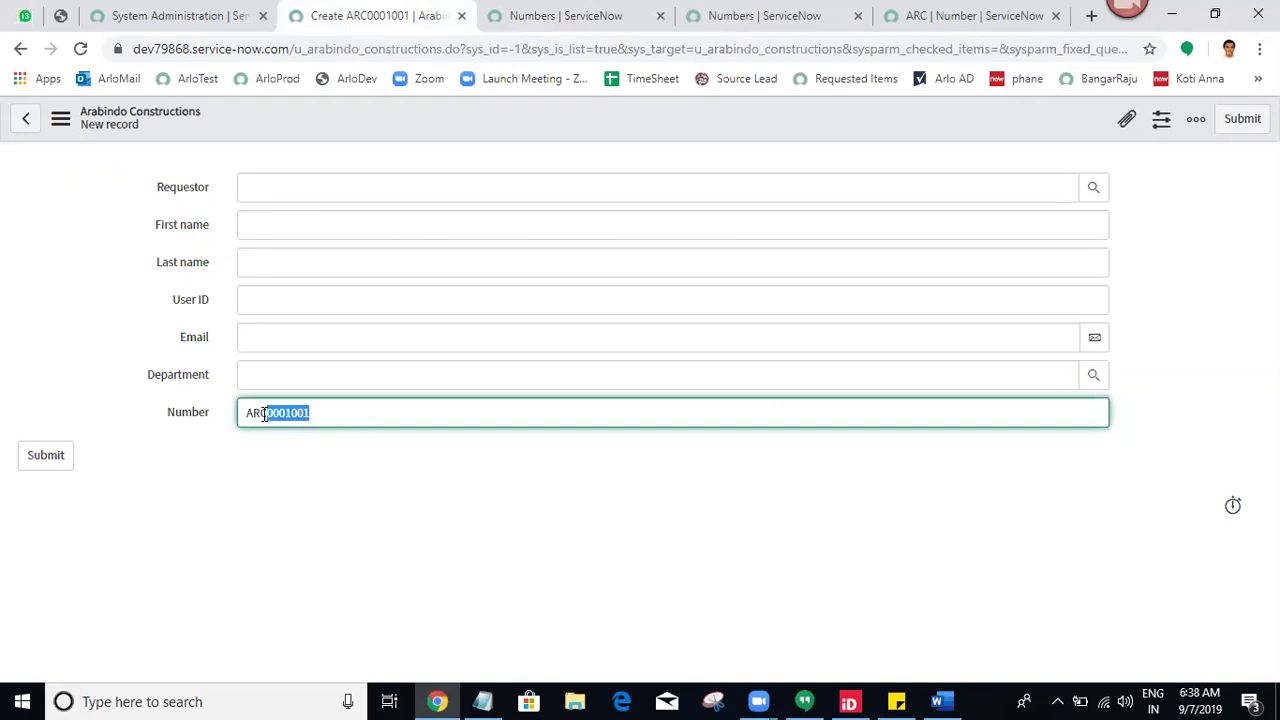
pyautogui.click(341, 448)
pyautogui.click(917, 12)
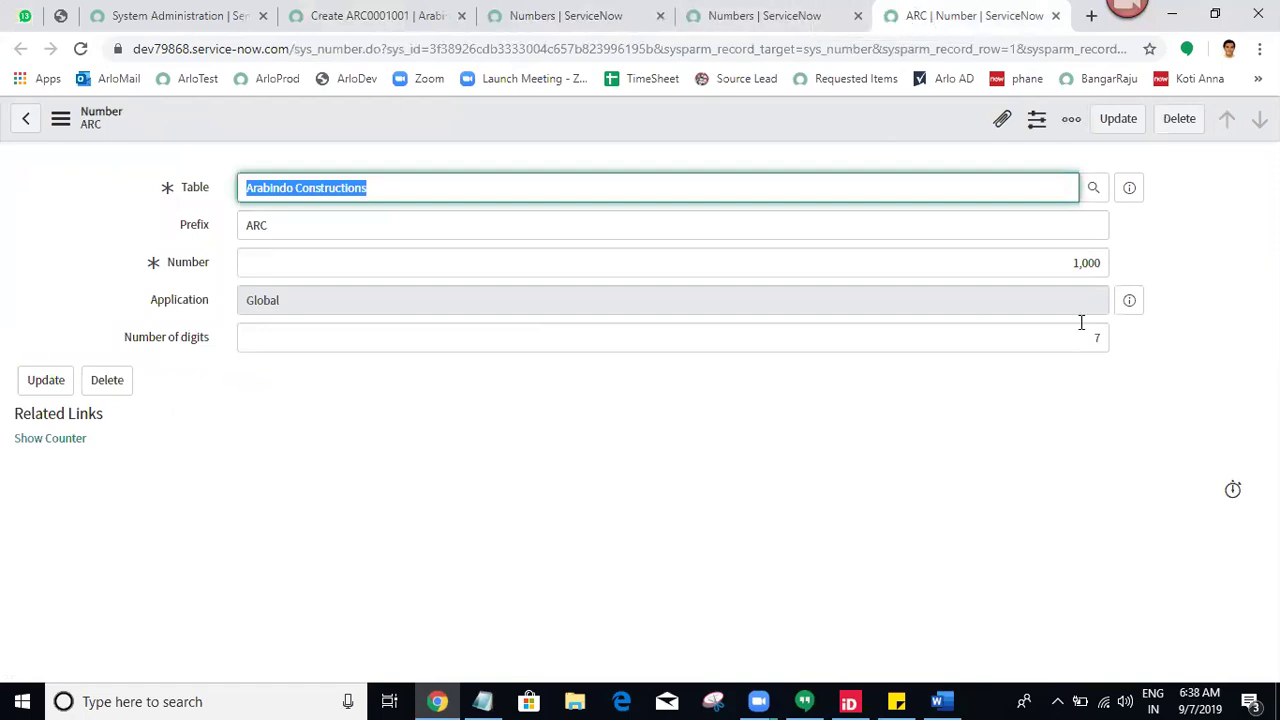
# - Set the ARC number record's number of digits to 4 and save the record while staying on its form
pyautogui.click(1081, 324)
pyautogui.click(980, 493)
pyautogui.rightClick(752, 106)
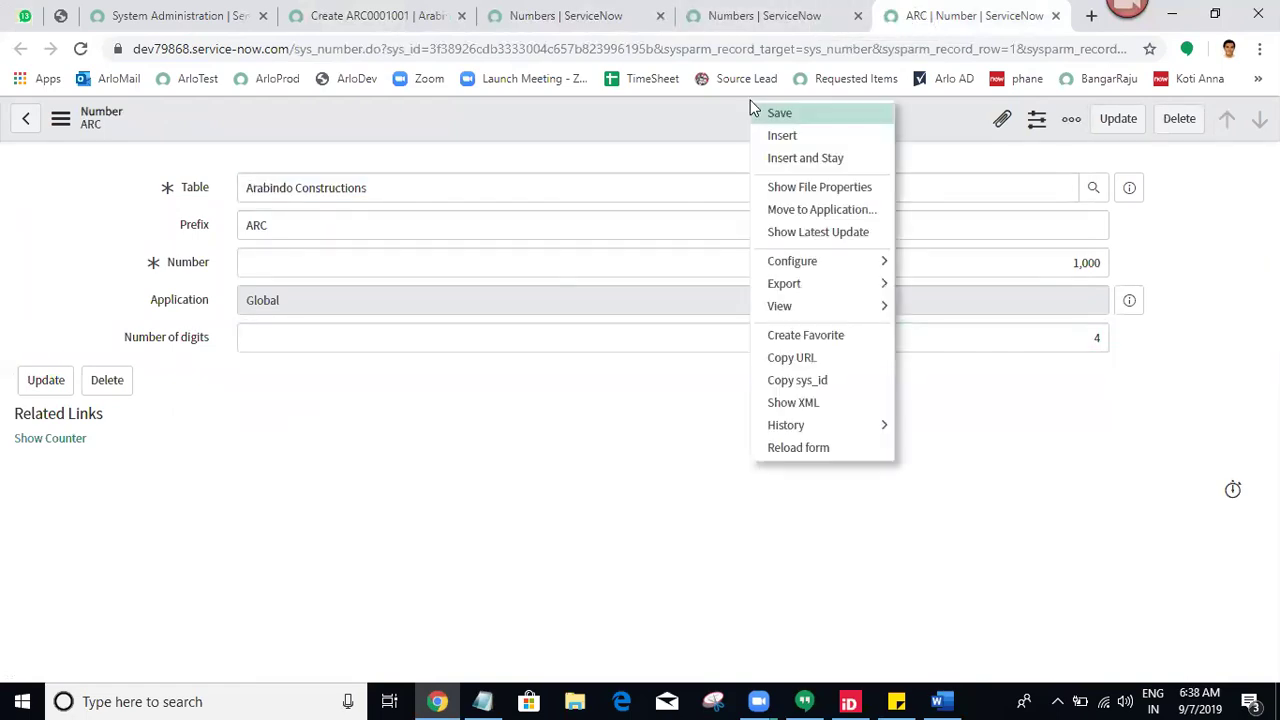
pyautogui.click(763, 111)
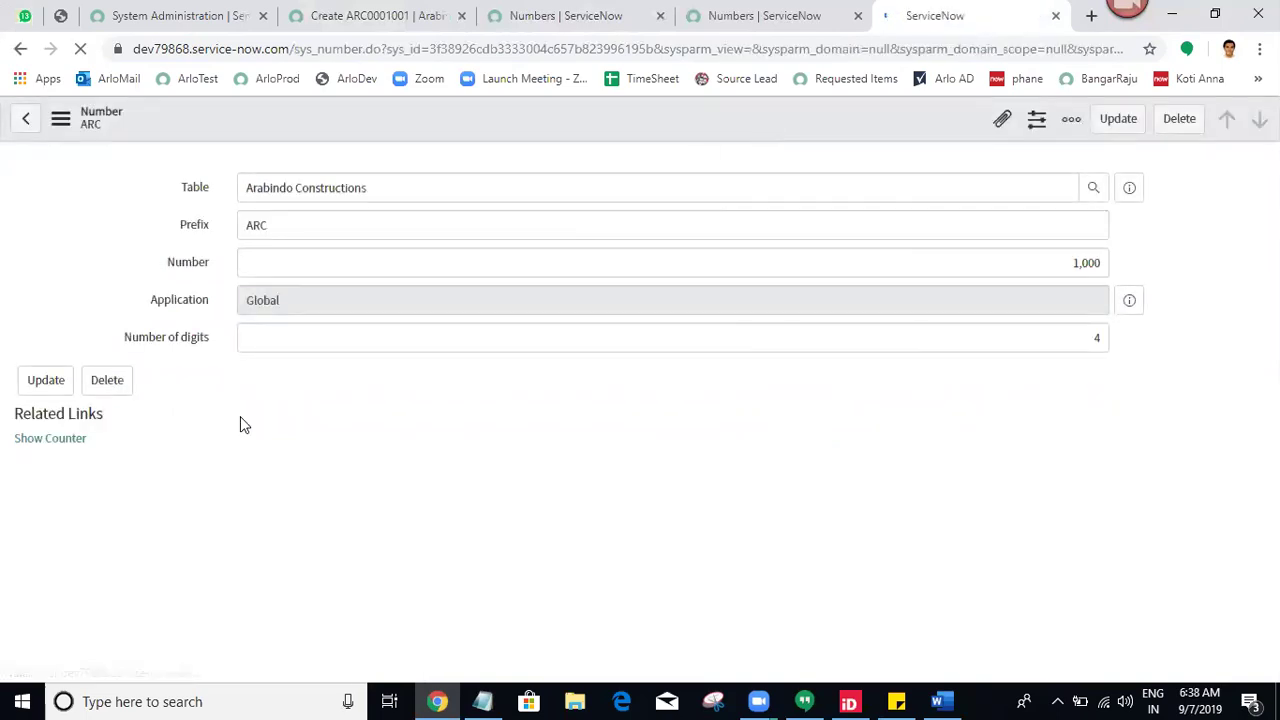
# - Open the ARC number record's counter, set its number to 100 and update it
pyautogui.click(42, 440)
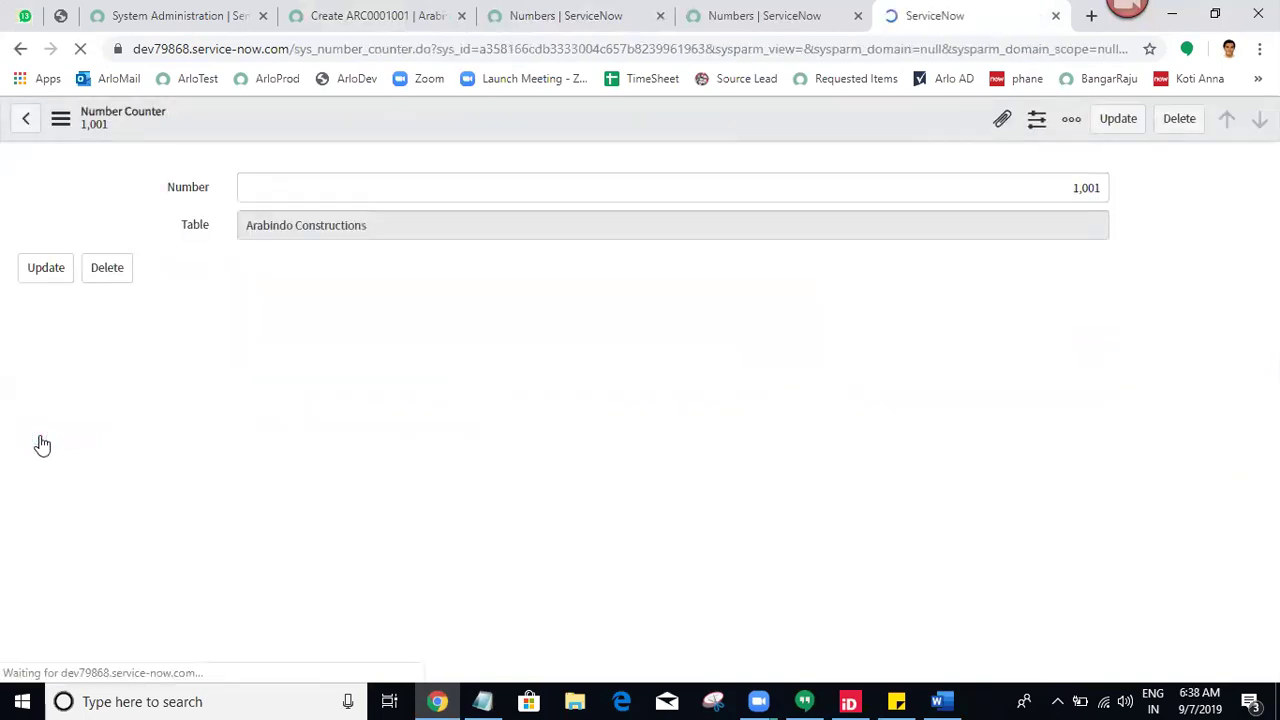
pyautogui.click(1103, 192)
pyautogui.press('BackSpace')
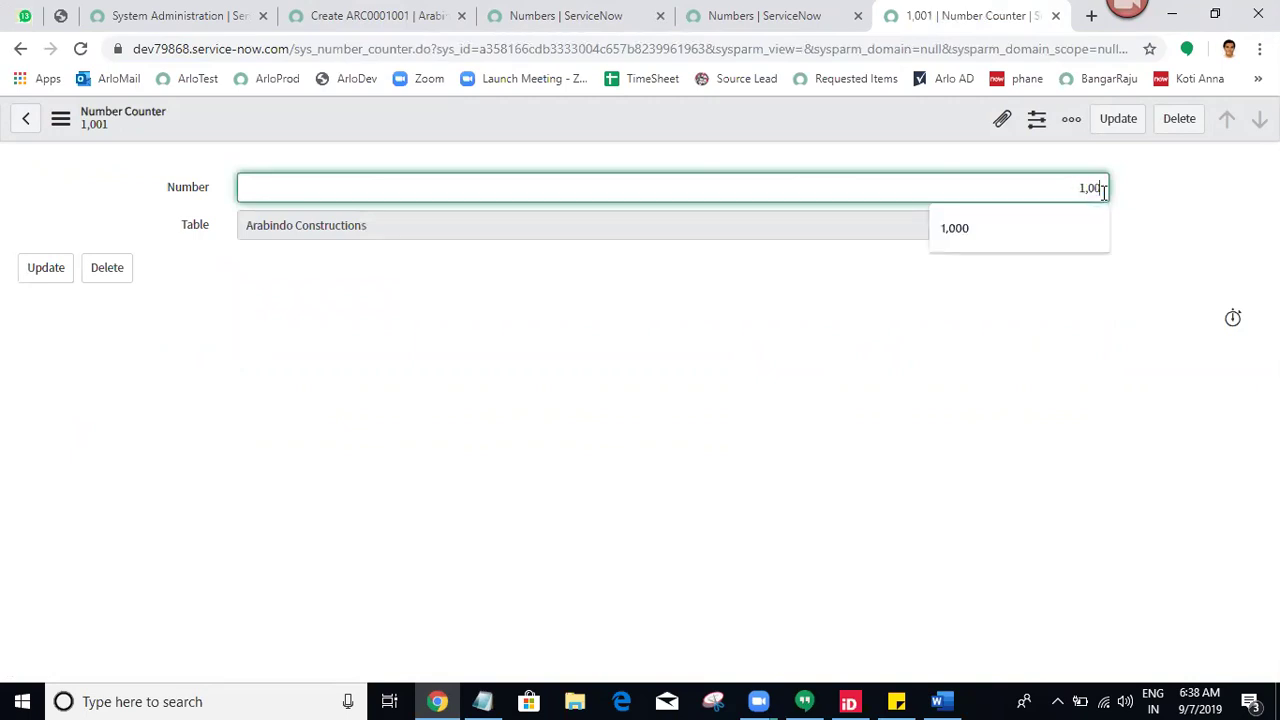
pyautogui.click(1111, 280)
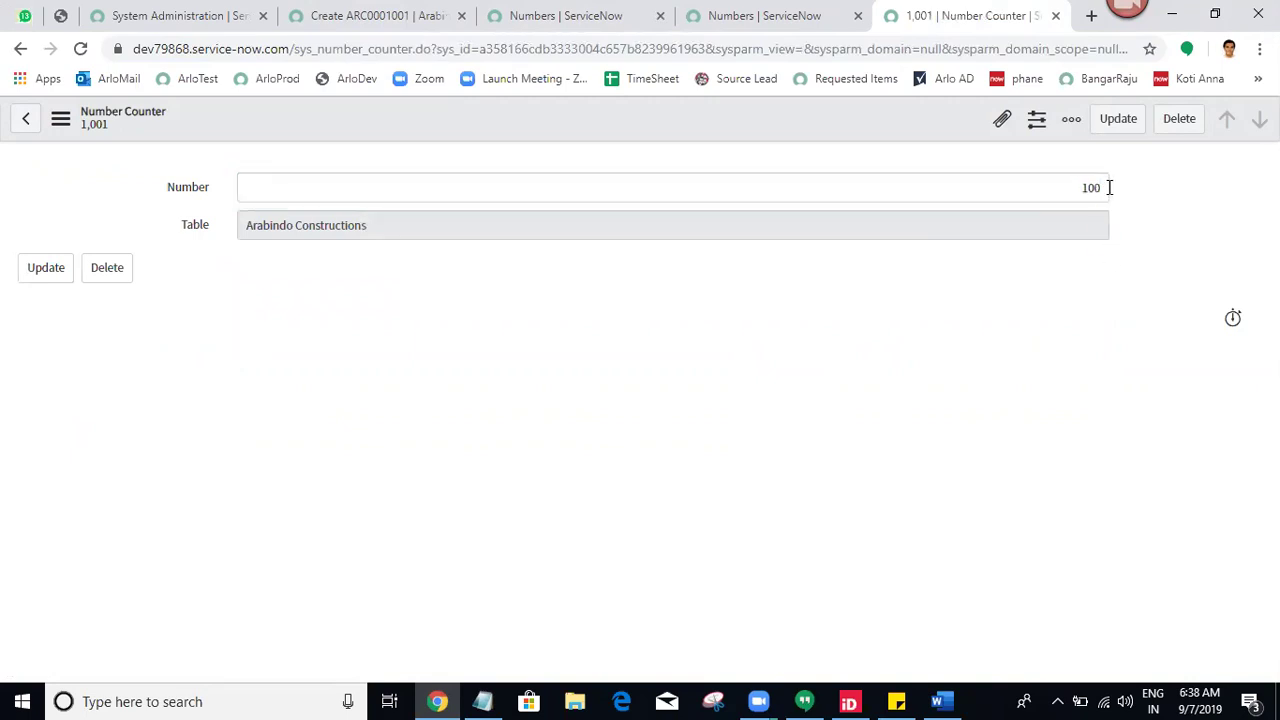
pyautogui.click(1122, 130)
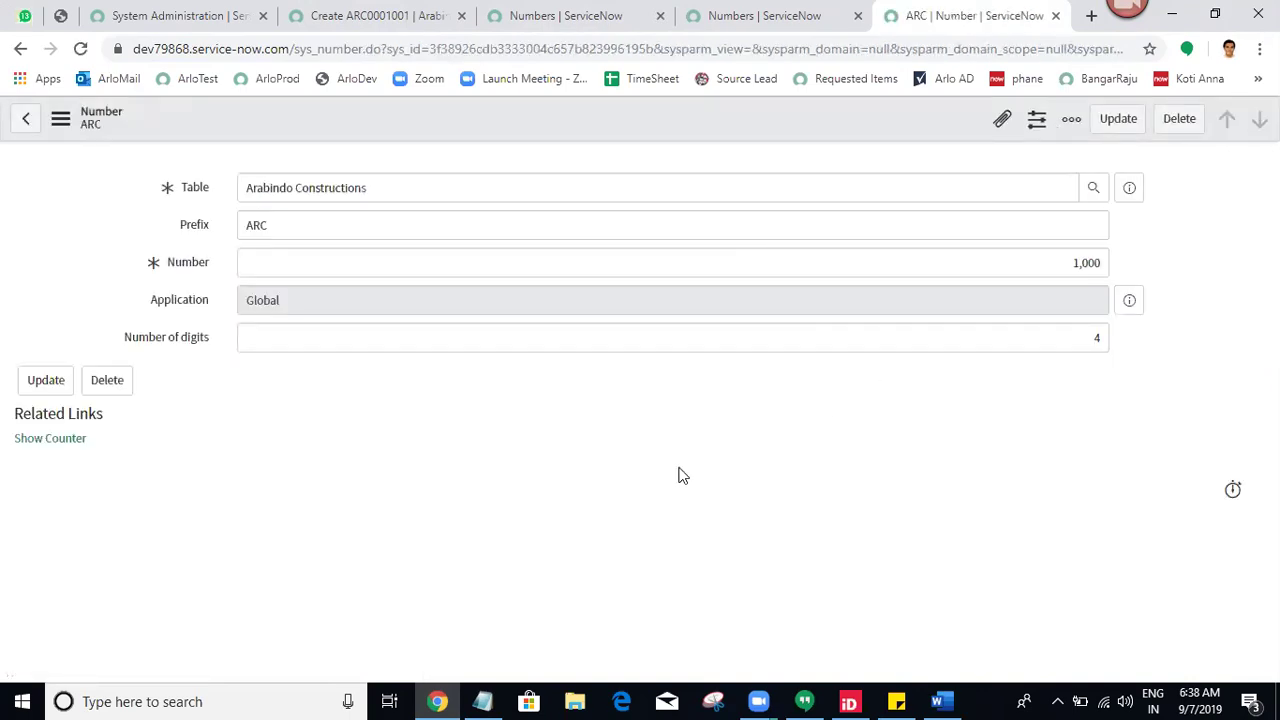
# - Set the ARC number record's number of digits to 3 and save the record while staying on its form
pyautogui.doubleClick(1106, 337)
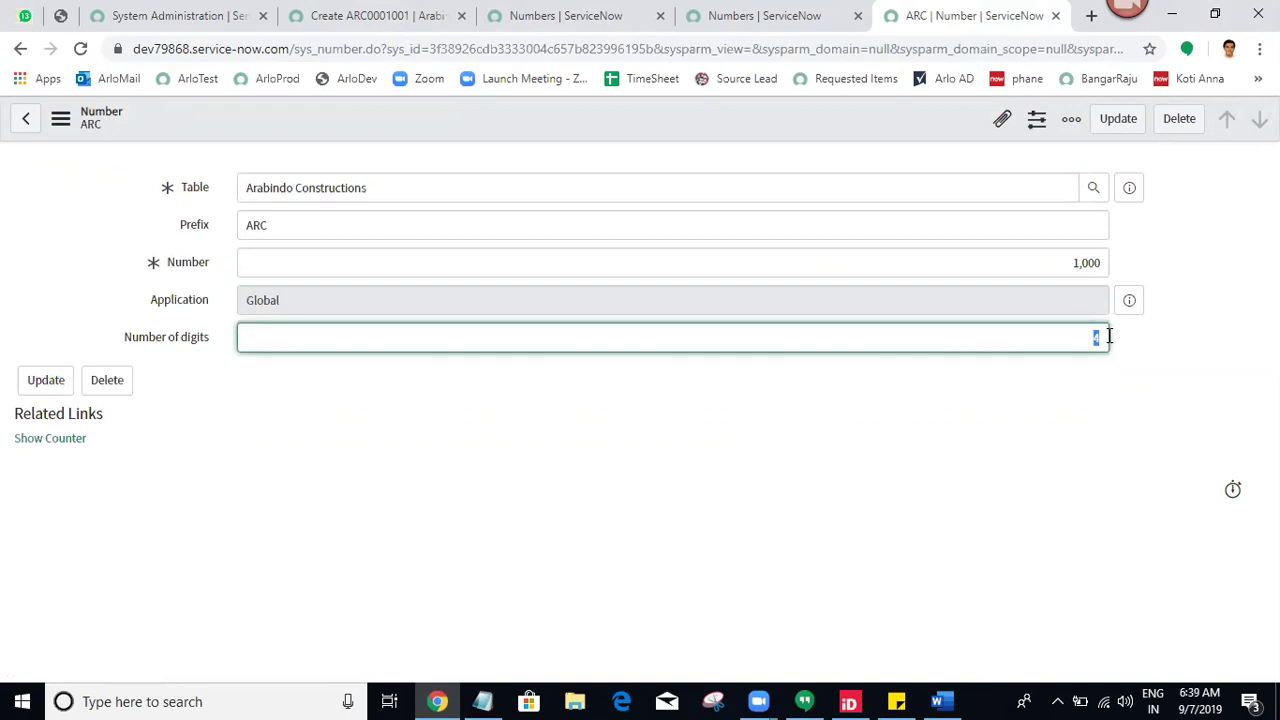
pyautogui.rightClick(837, 110)
pyautogui.click(866, 121)
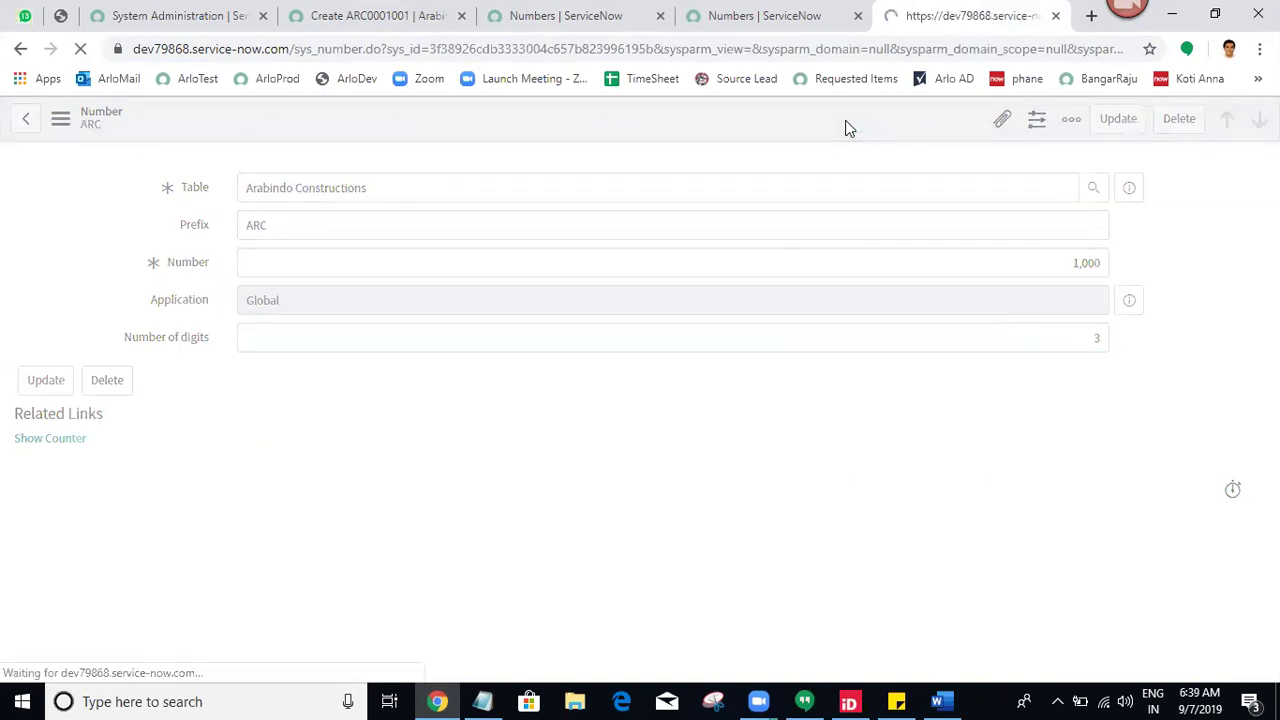
# - Set the ARC record's starting Number to 100 and save the record without leaving the form
pyautogui.click(1096, 270)
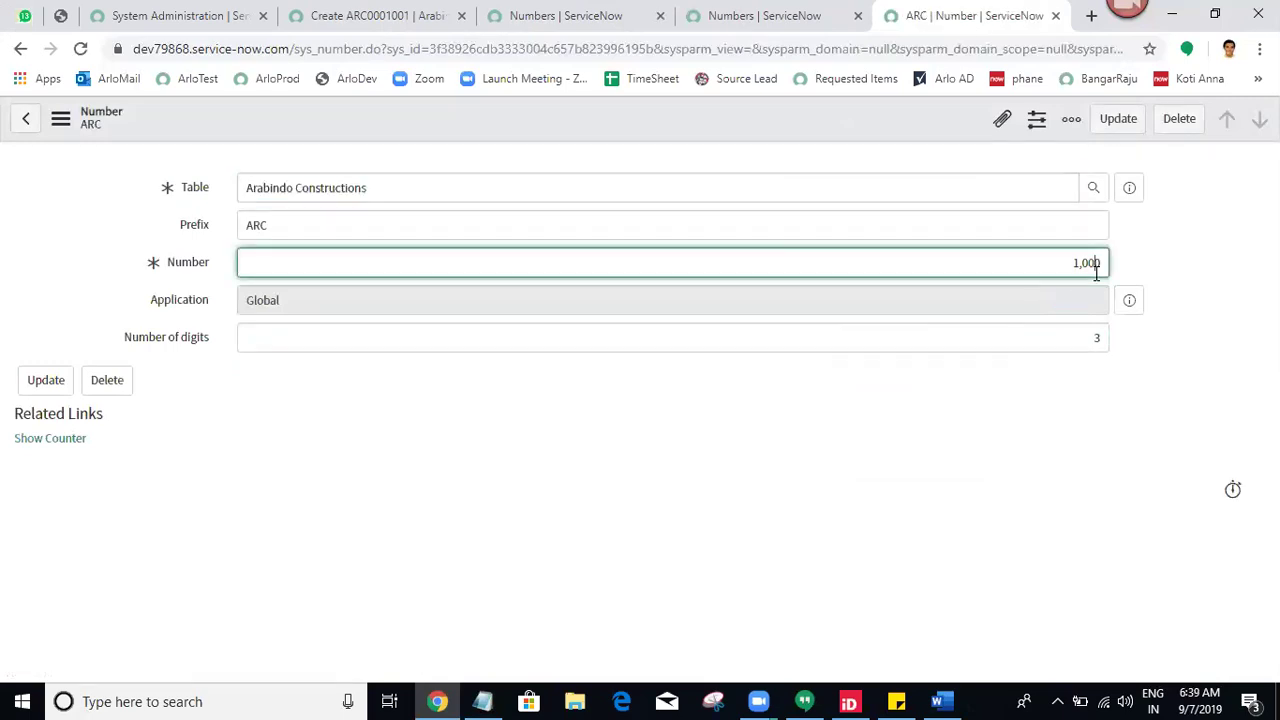
pyautogui.press('BackSpace')
pyautogui.click(880, 466)
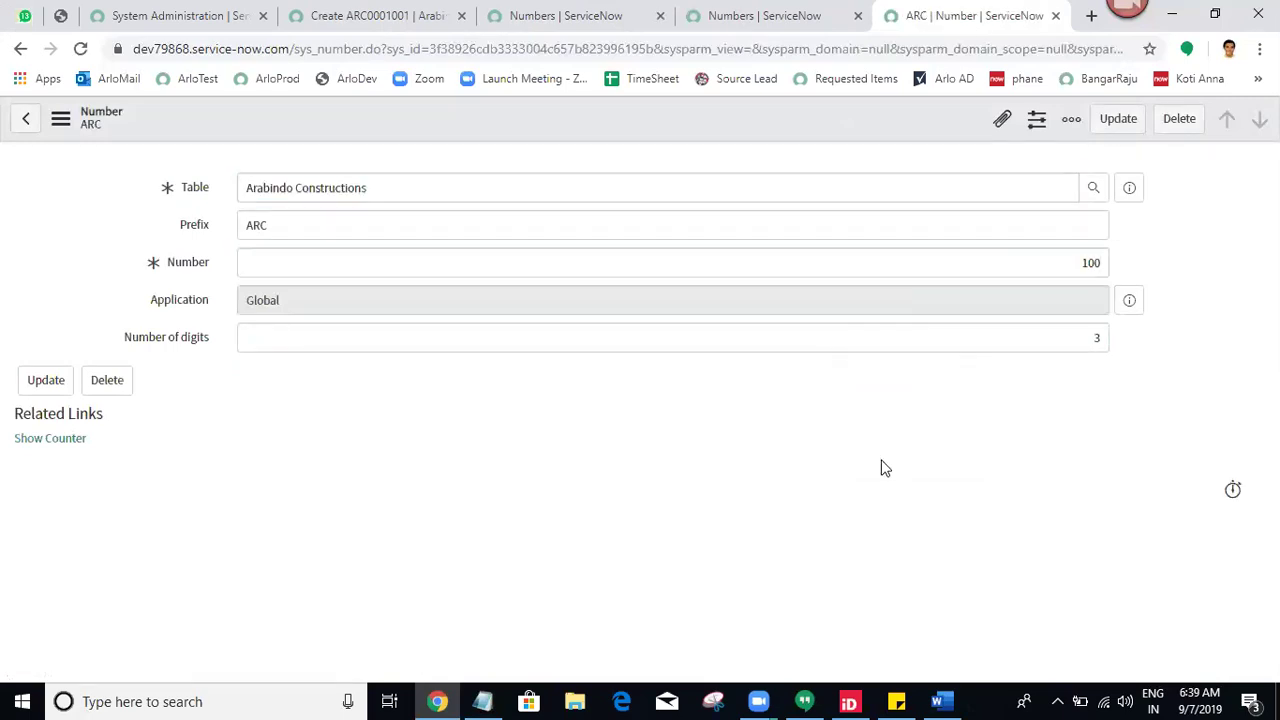
pyautogui.rightClick(821, 113)
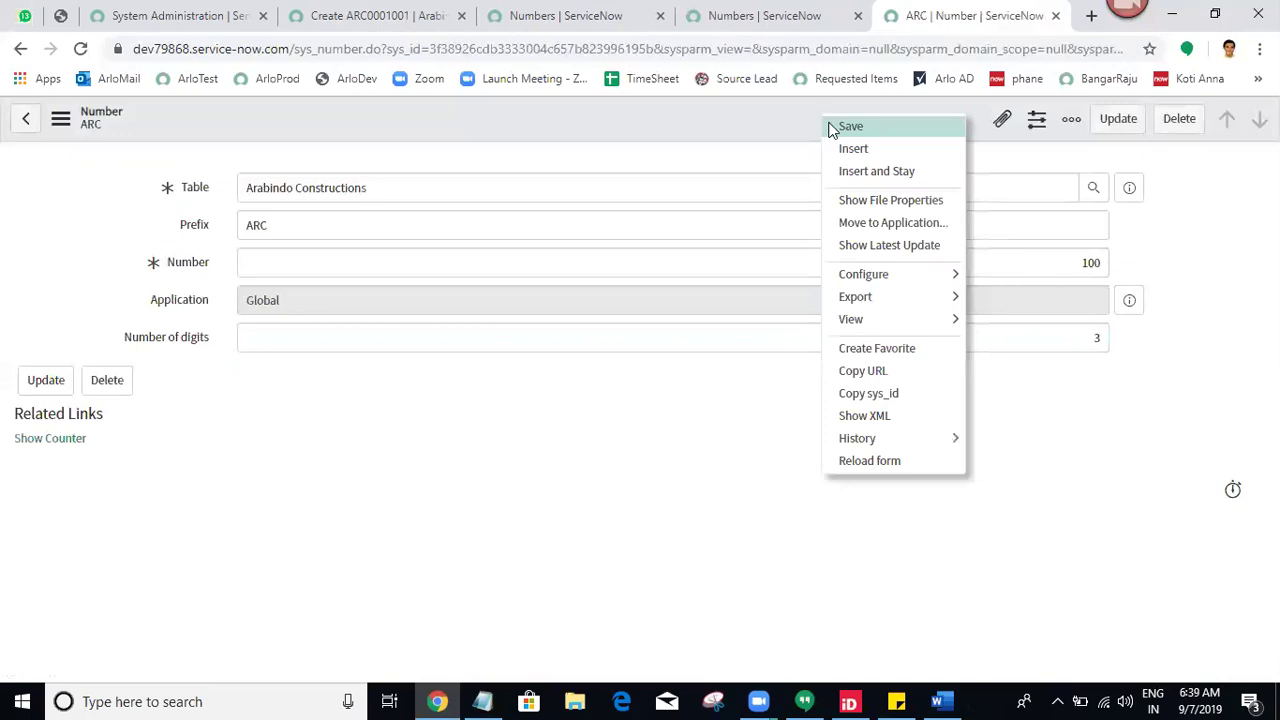
pyautogui.click(830, 126)
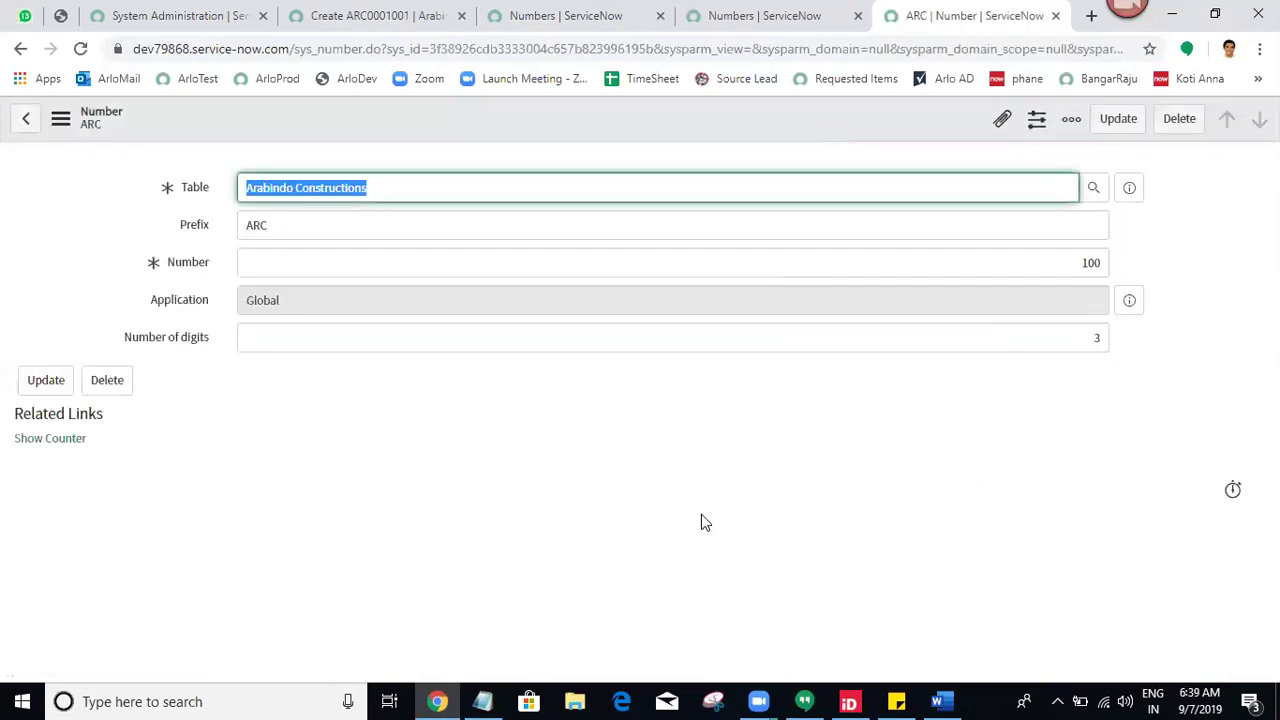
# - Reload the new Arabindo Constructions record form, examine the digits after the prefix in its Number field, and return to the ARC number record
pyautogui.click(474, 9)
pyautogui.click(82, 49)
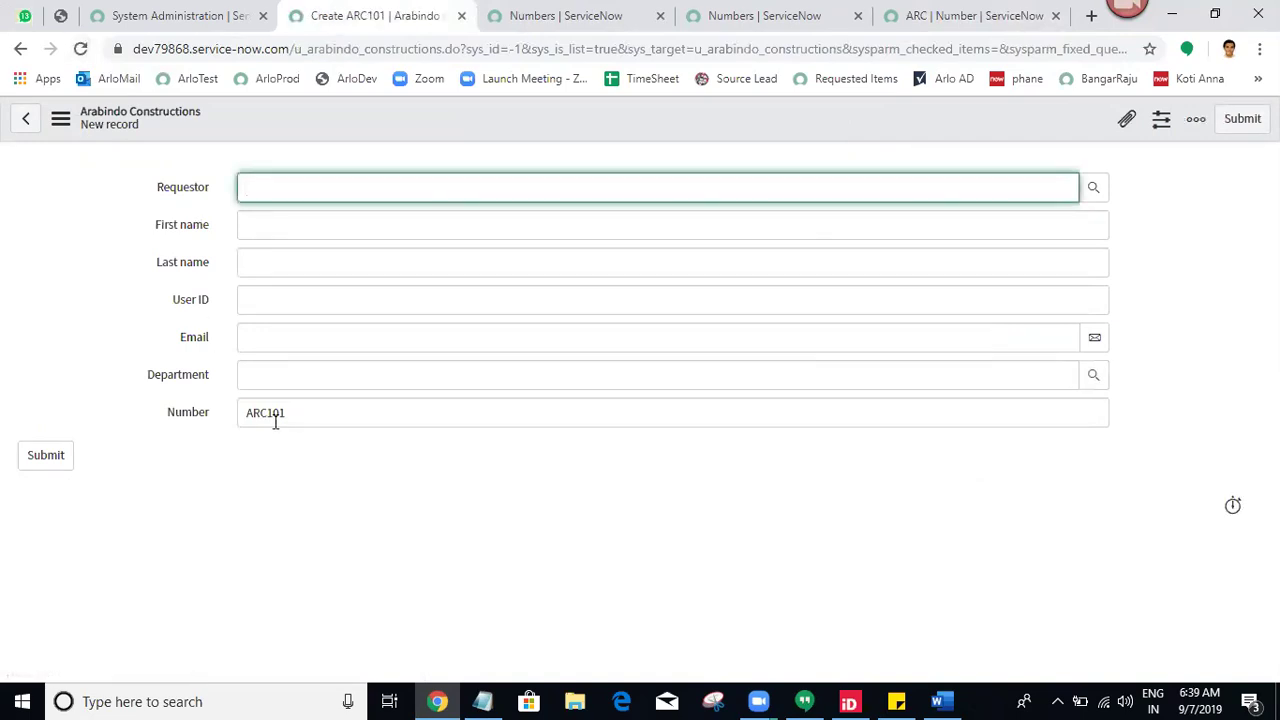
pyautogui.moveTo(266, 413); pyautogui.dragTo(296, 414)
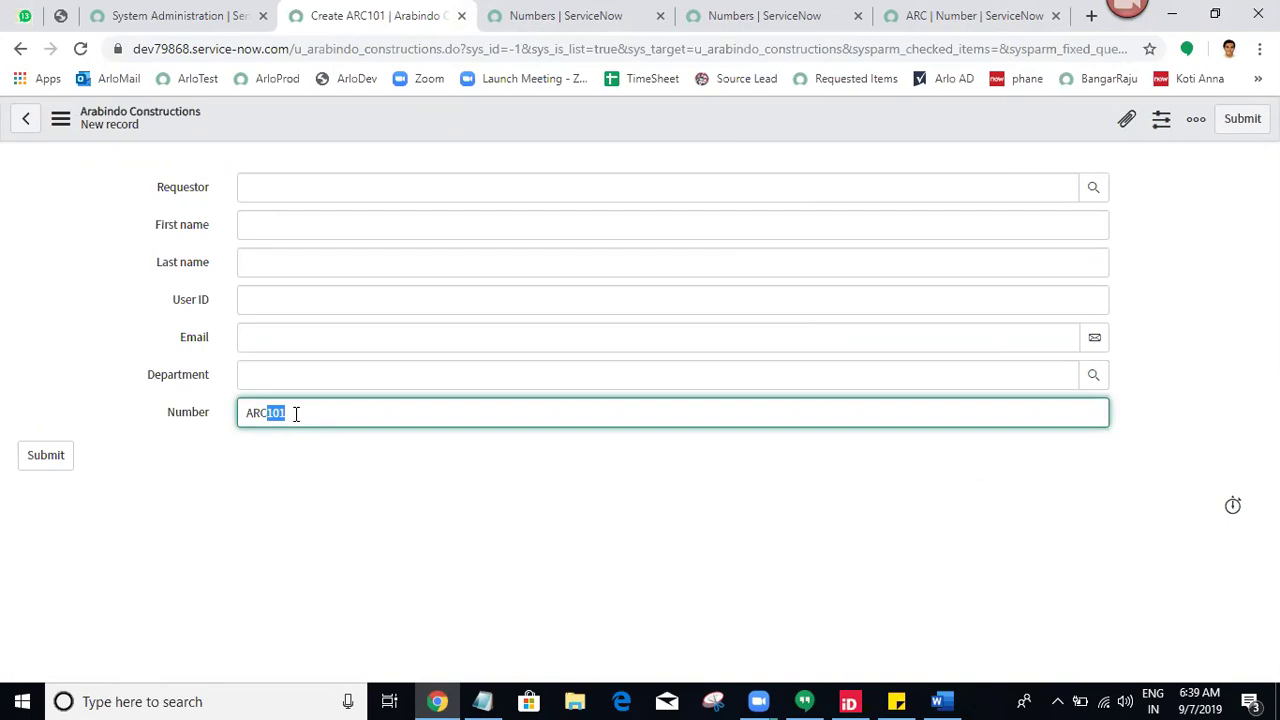
pyautogui.click(435, 469)
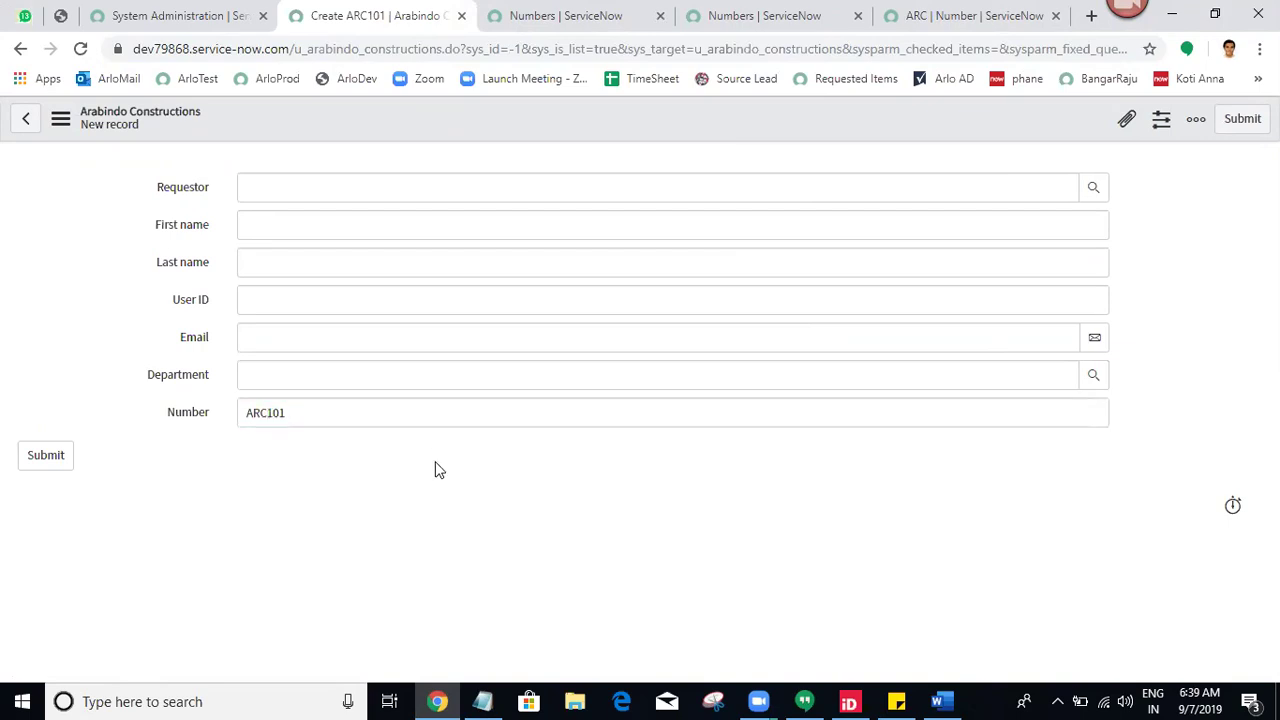
pyautogui.click(883, 10)
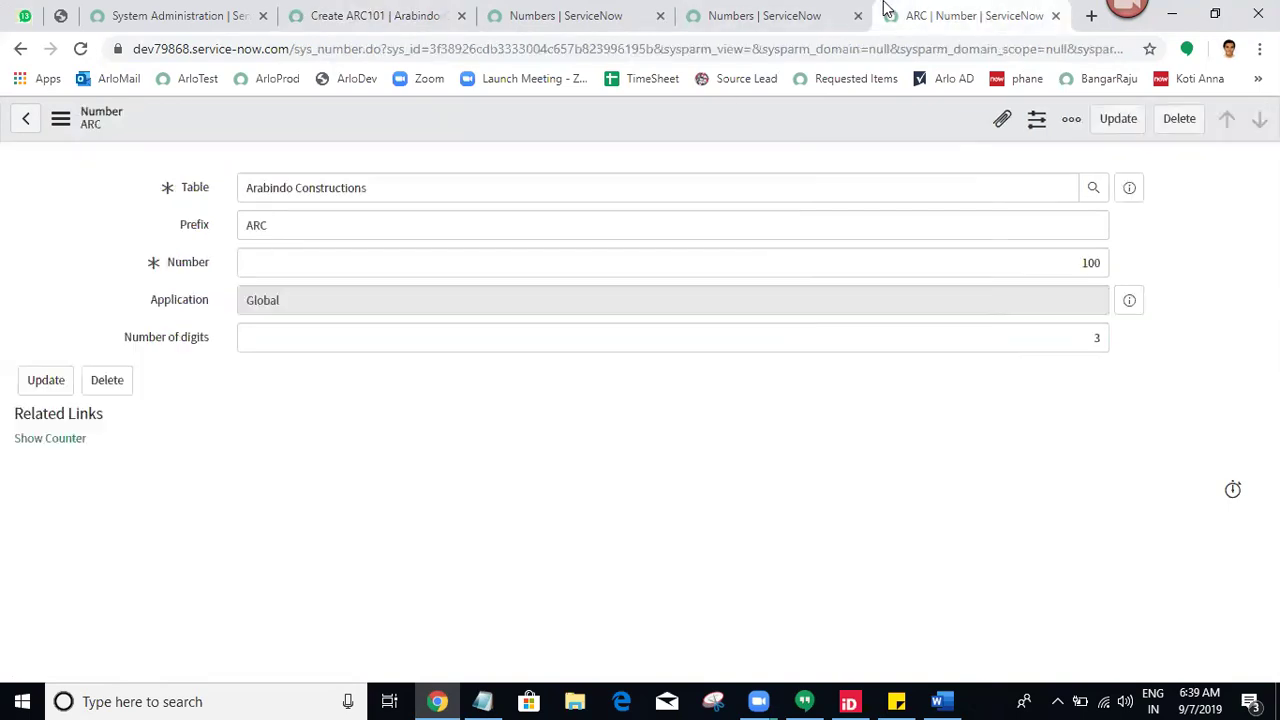